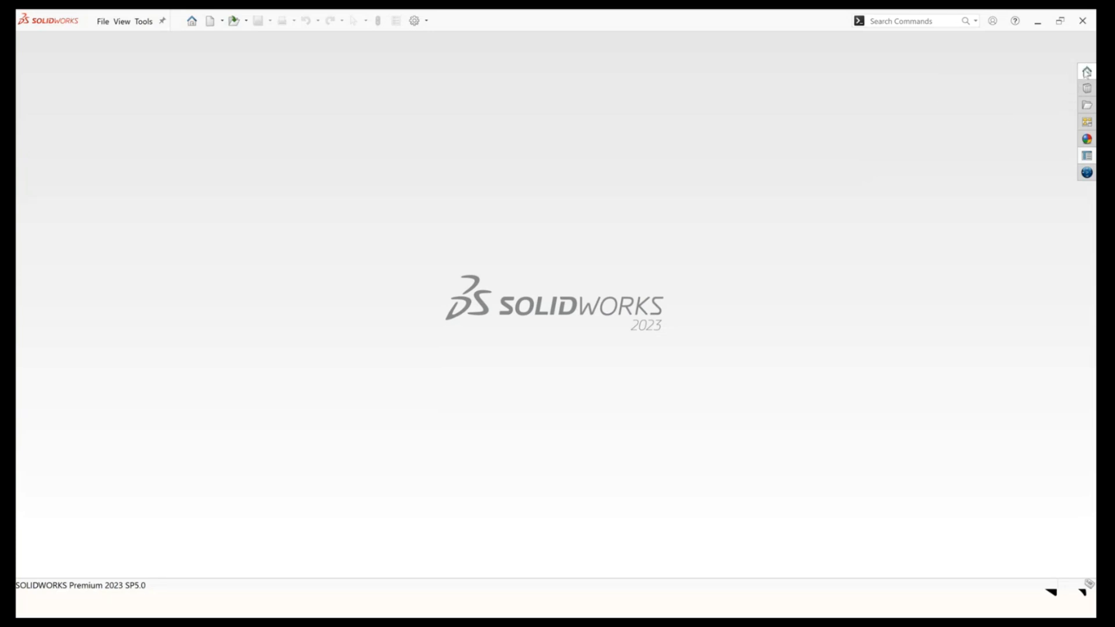
pyautogui.click(1086, 72)
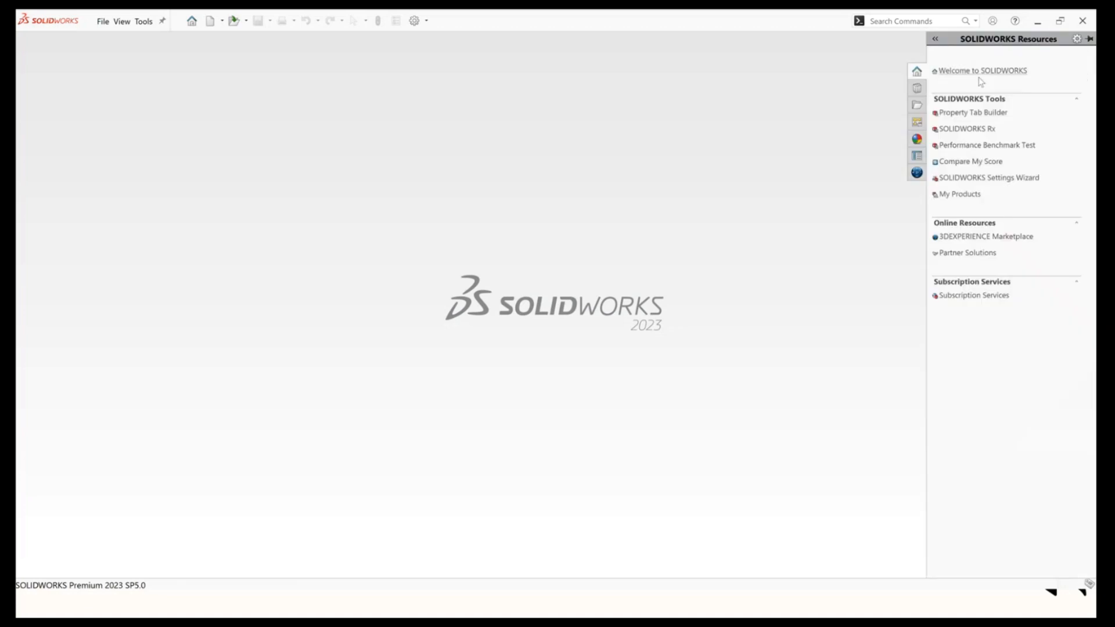
pyautogui.click(981, 113)
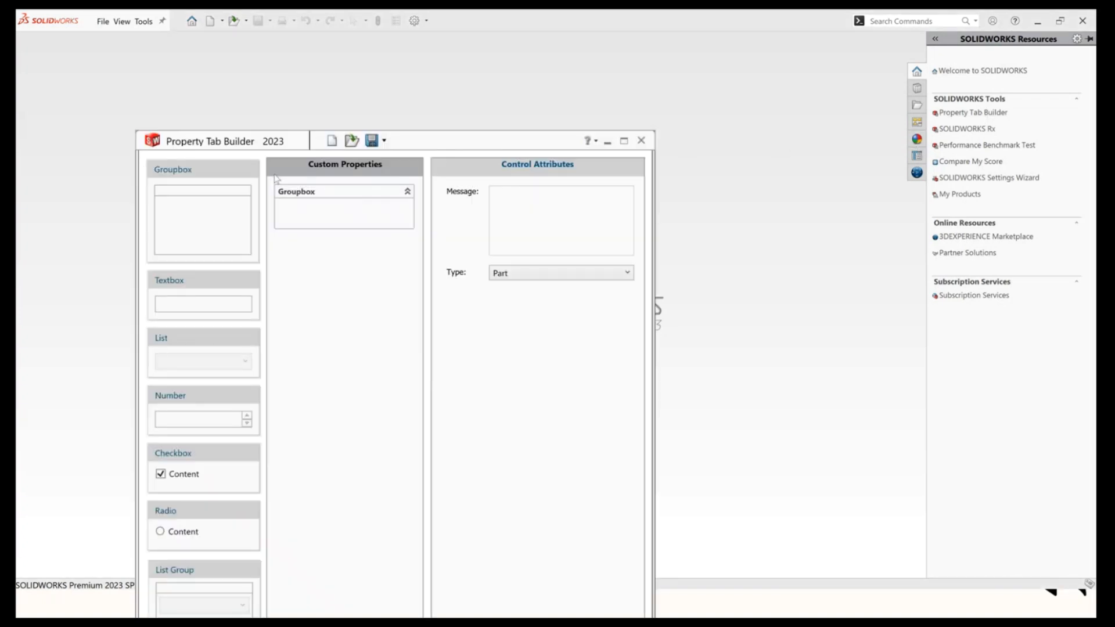
pyautogui.click(641, 141)
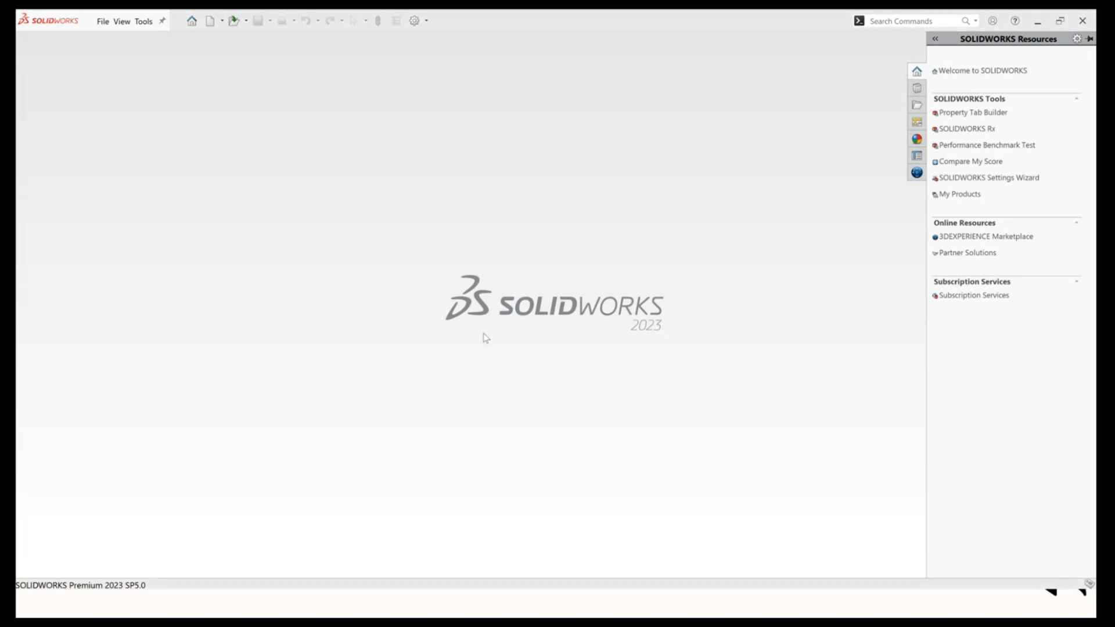
# Launch Property Tab Builder 2023 through the Windows search.
pyautogui.press('super')
pyautogui.write('pro')
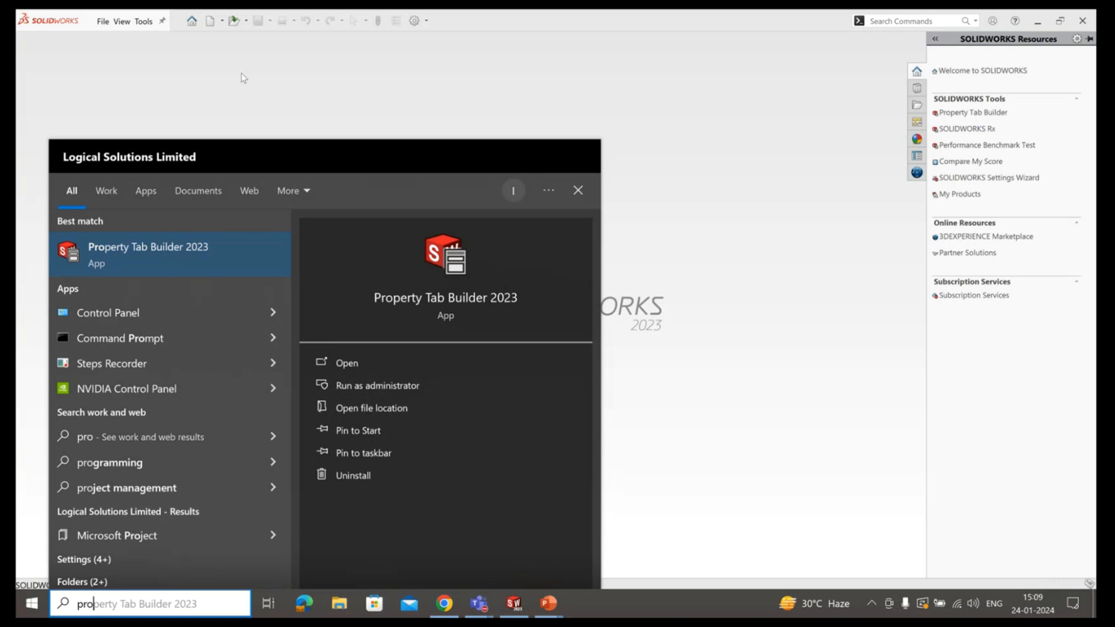
pyautogui.click(194, 253)
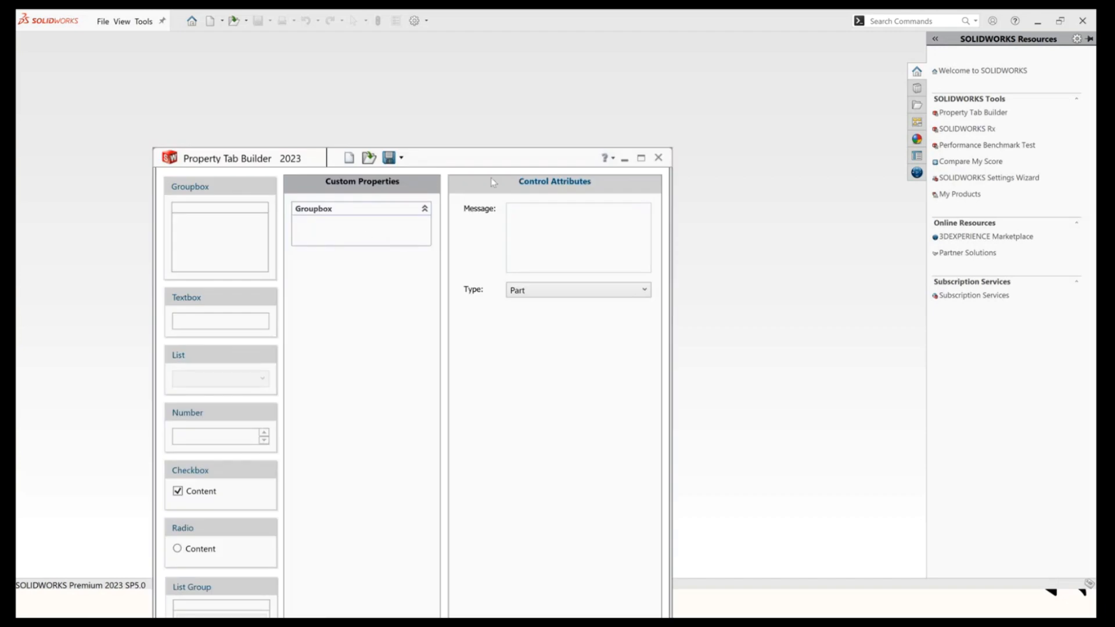
# Set the property form type to Part.
pyautogui.moveTo(496, 171); pyautogui.dragTo(510, 36)
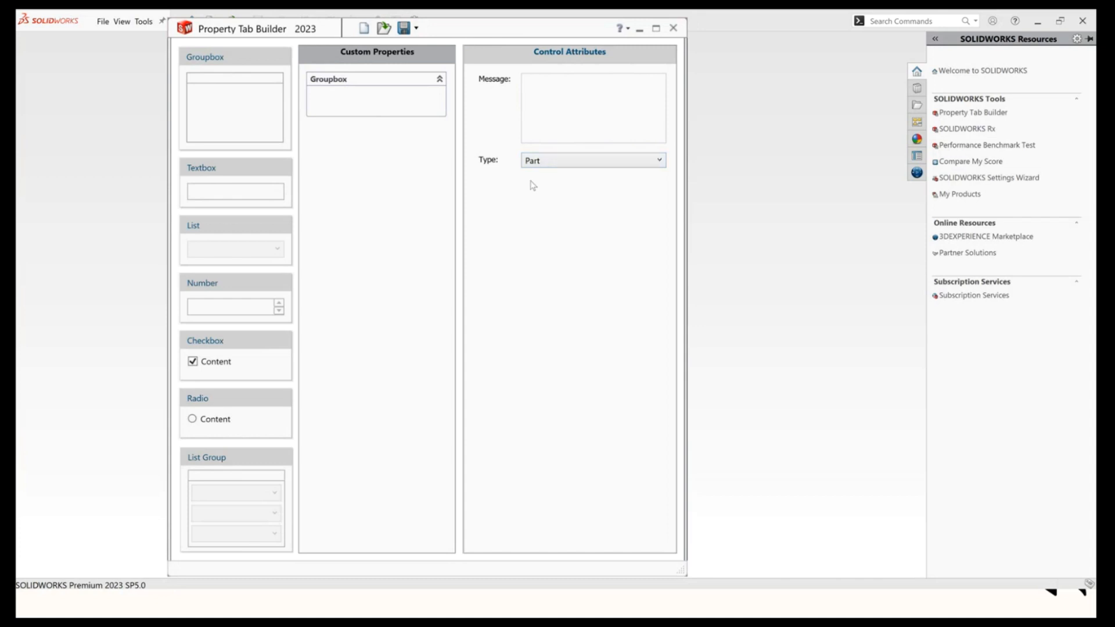
pyautogui.click(644, 162)
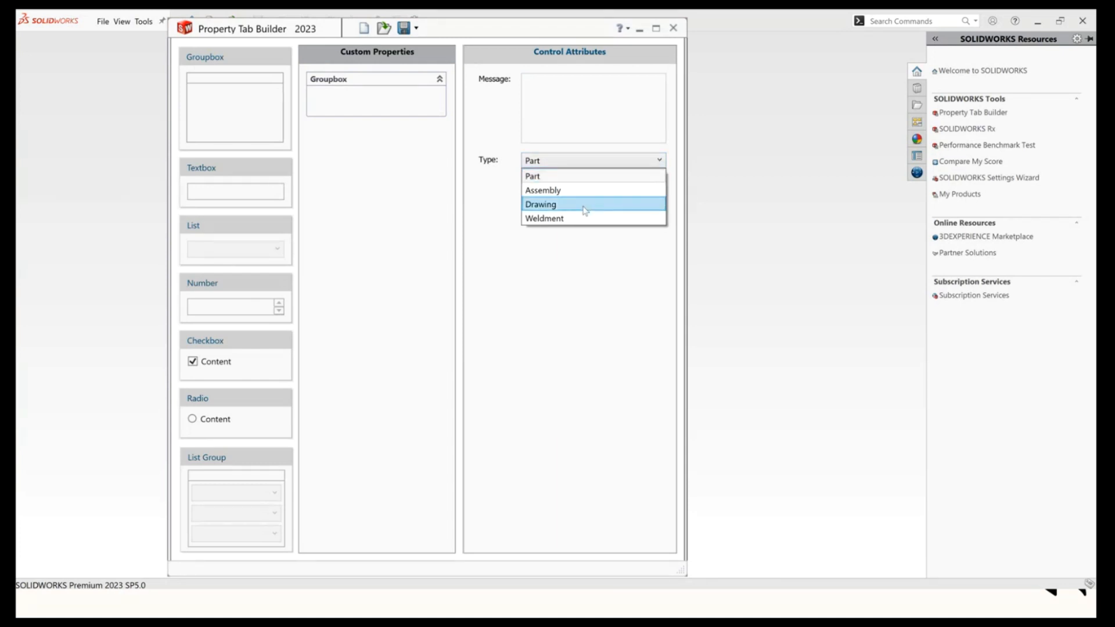
pyautogui.click(535, 181)
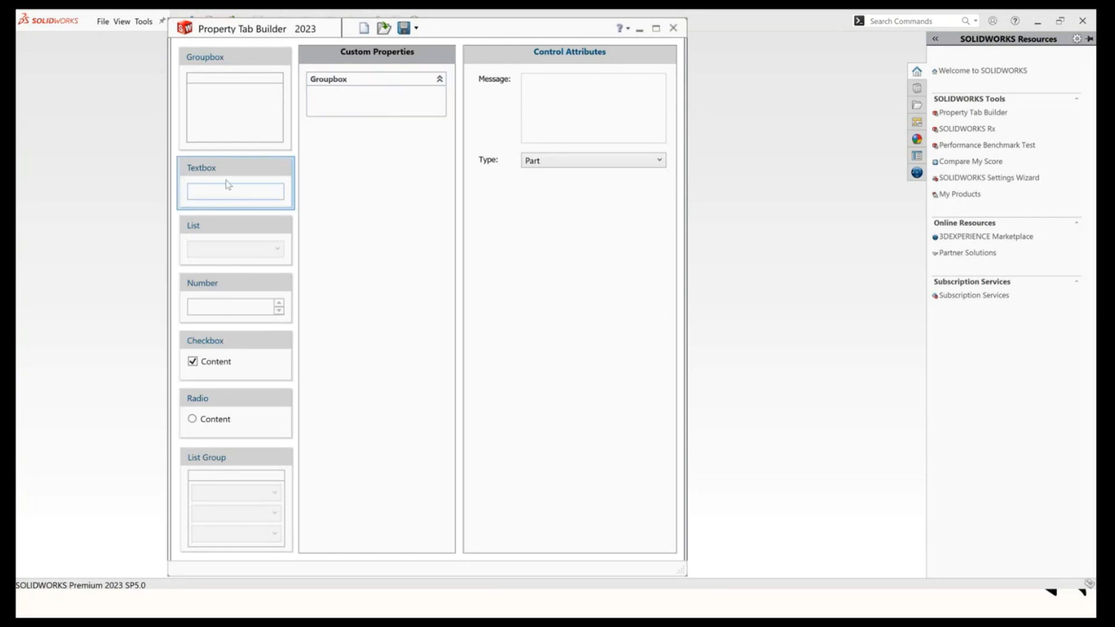
# Add a textbox to the group box and set its caption to Item Number.
pyautogui.moveTo(227, 178); pyautogui.dragTo(341, 102)
pyautogui.doubleClick(575, 96)
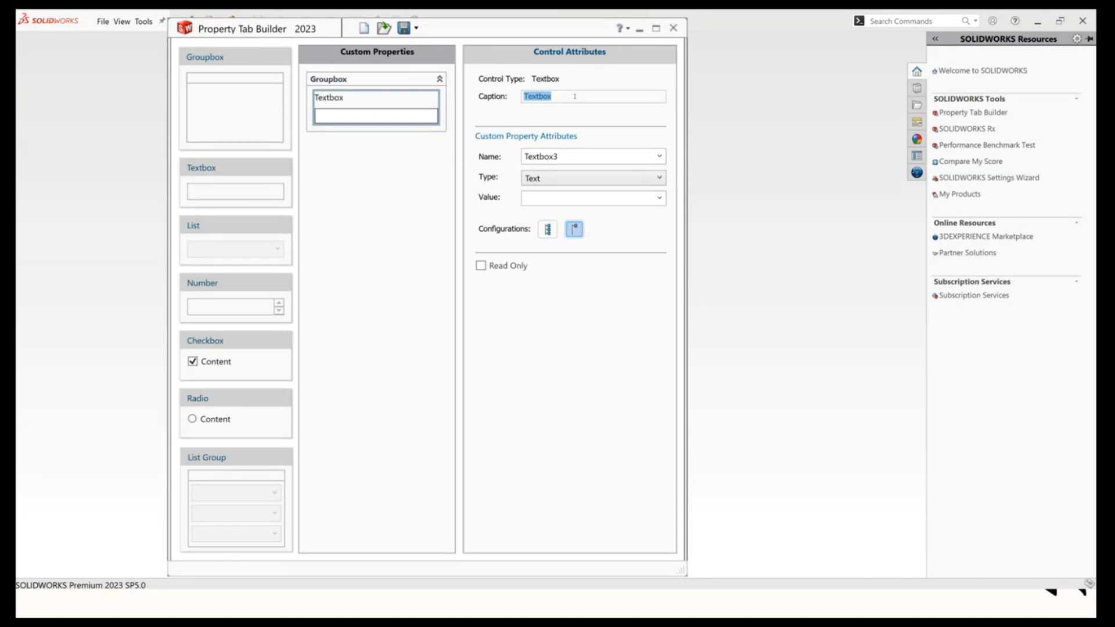
pyautogui.write('Item Number')
# Set the Item Number textbox's custom property name to PartNo.
pyautogui.hotkey('ctrl', 'a')
pyautogui.click(659, 156)
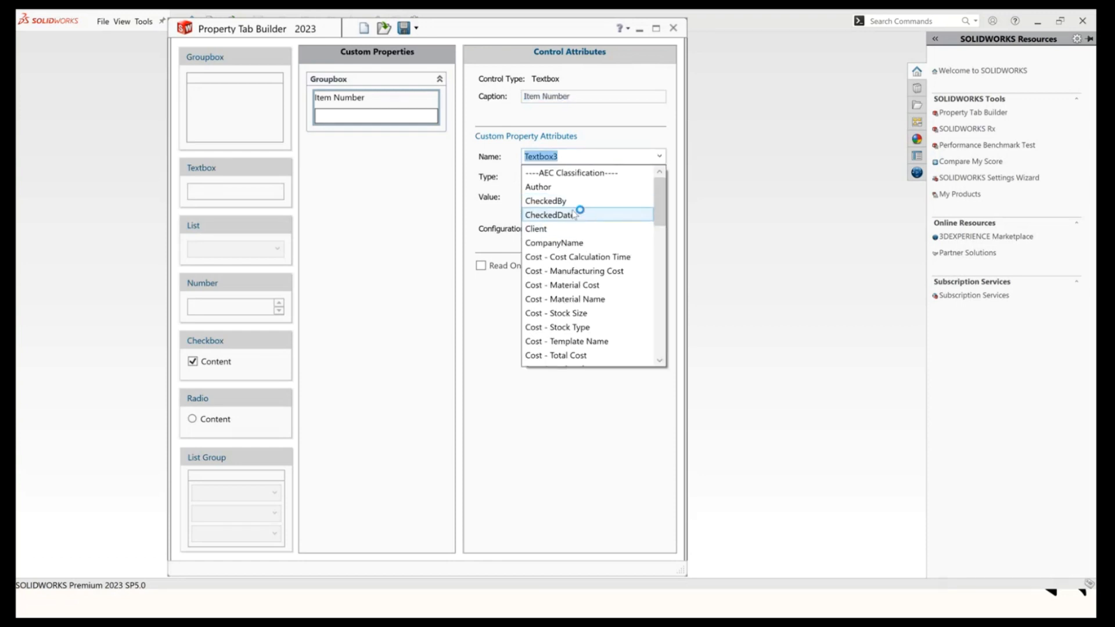
pyautogui.moveTo(661, 204); pyautogui.dragTo(672, 307)
pyautogui.click(558, 278)
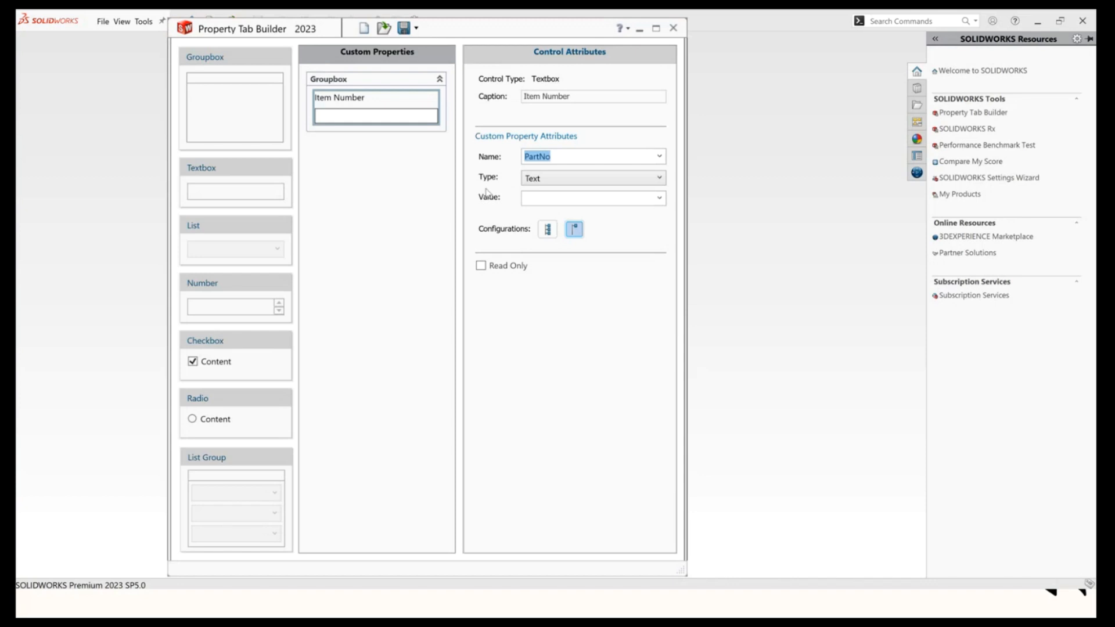
pyautogui.click(653, 203)
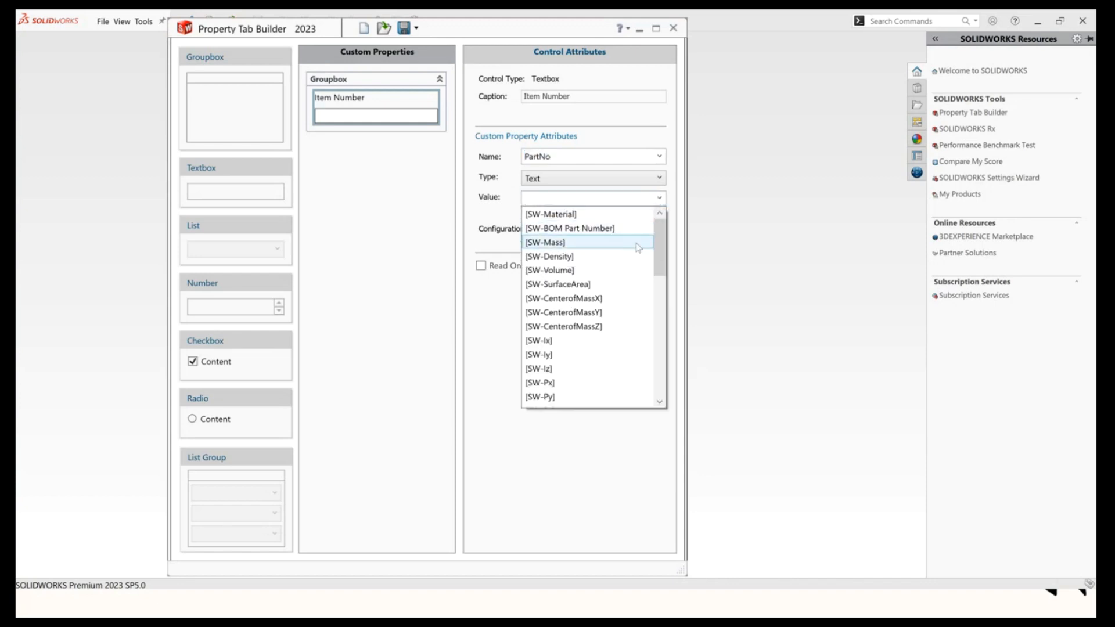
pyautogui.moveTo(660, 253); pyautogui.dragTo(672, 227)
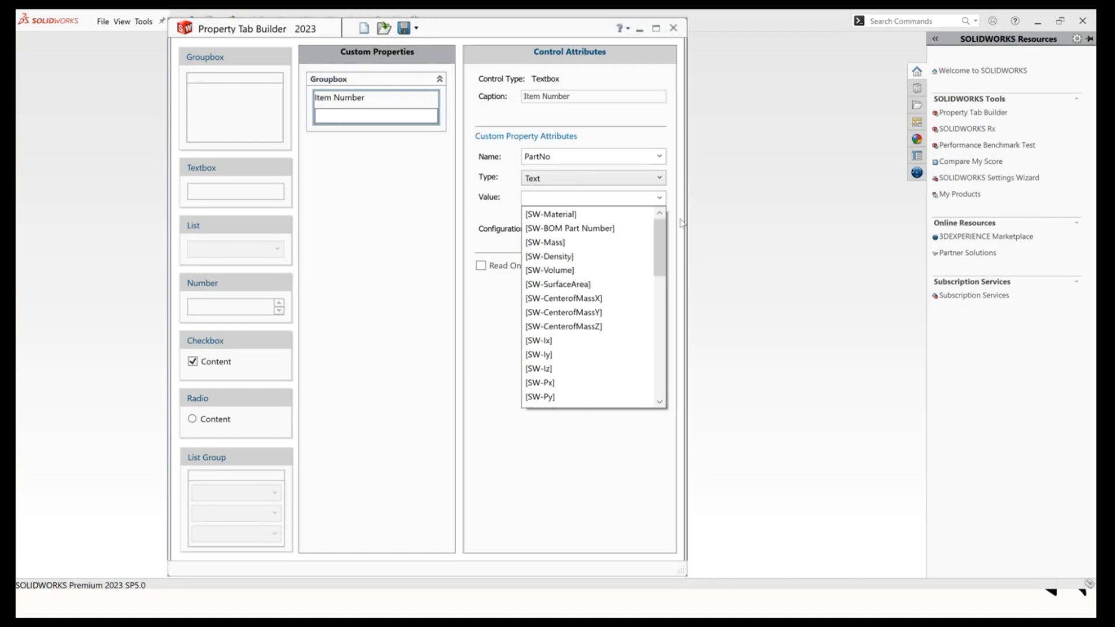
pyautogui.click(506, 324)
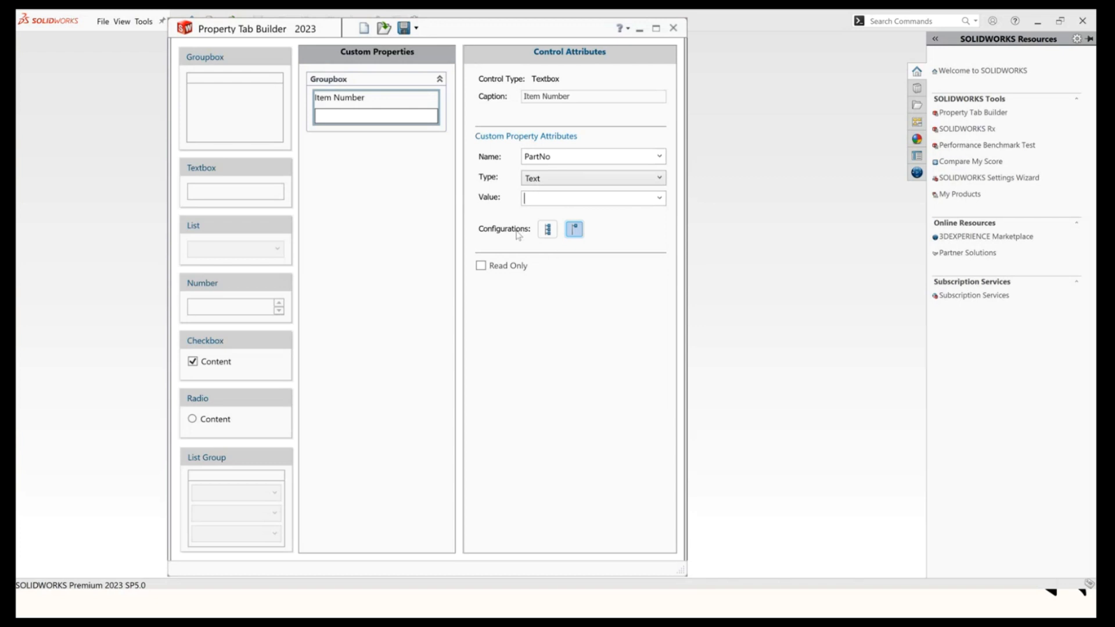
# Switch the Item Number field's configurations option to the configuration-specific setting.
pyautogui.click(547, 229)
# Add a list control below Item Number and set its caption to Drawn By.
pyautogui.moveTo(226, 227); pyautogui.dragTo(342, 163)
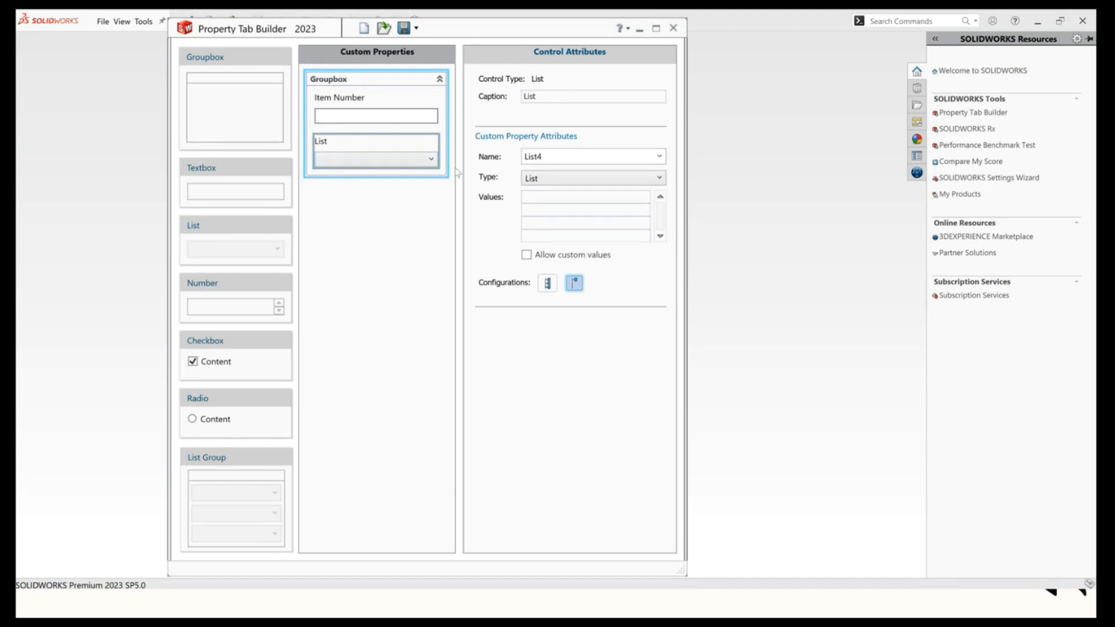
pyautogui.doubleClick(547, 95)
pyautogui.write('Drawn By')
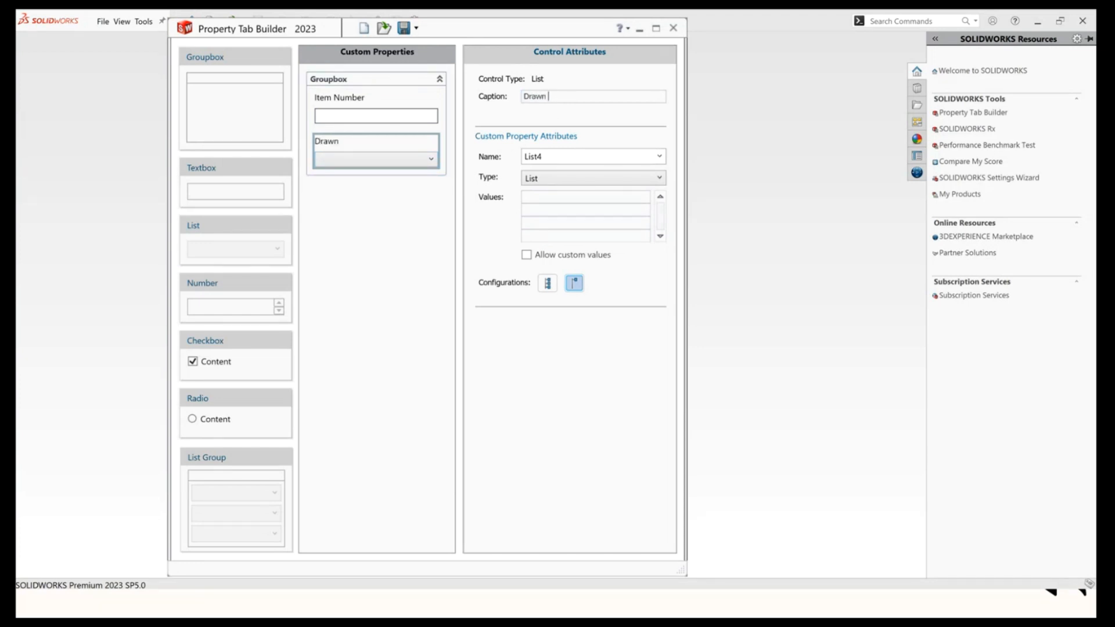
# Set the Drawn By list's custom property name to DrawnBy.
pyautogui.click(659, 157)
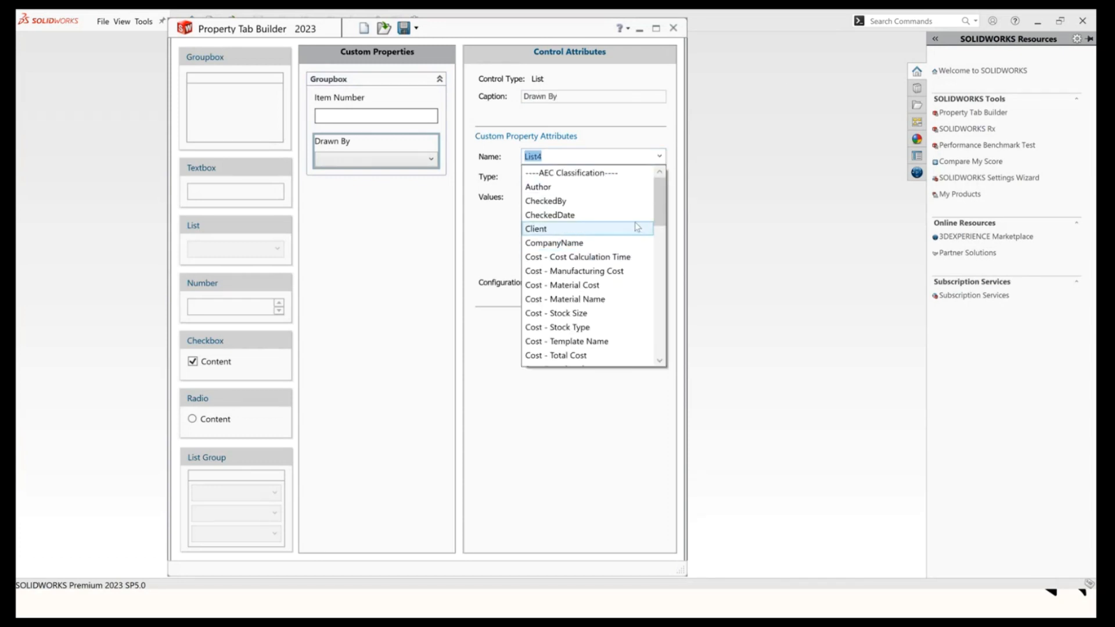
pyautogui.scroll(-3, 636, 229)
pyautogui.click(563, 313)
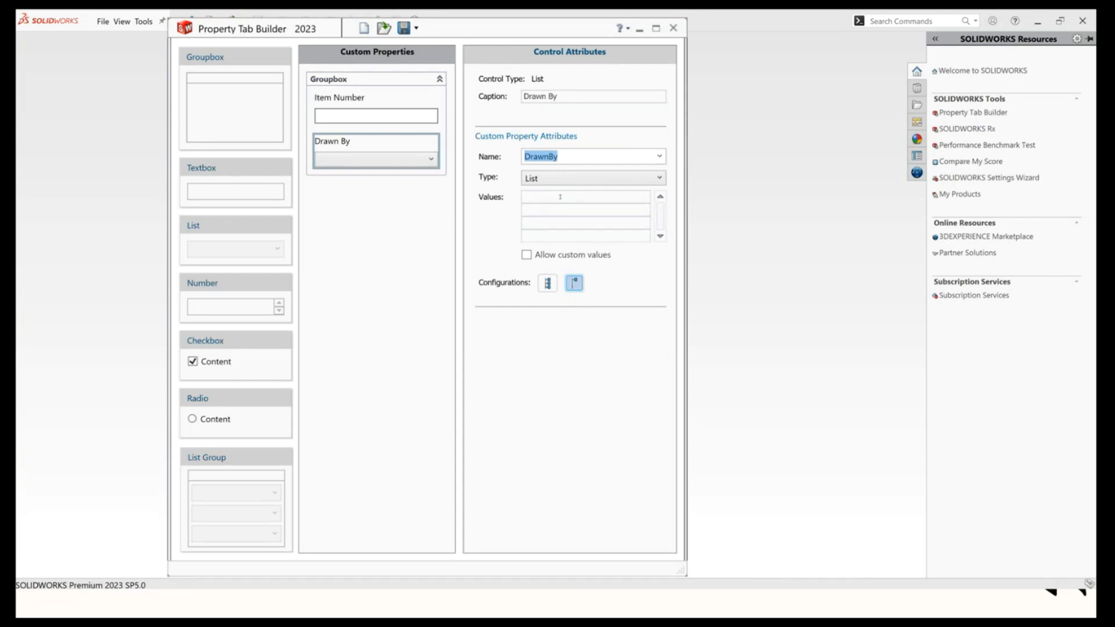
# Enter the list values Dessigner 1, 2 and 3 and switch its configurations option to configuration-specific.
pyautogui.click(551, 200)
pyautogui.write('Des')
pyautogui.write('f')
pyautogui.press('BackSpace')
pyautogui.write('signer 1')
pyautogui.write('2')
pyautogui.press('Return')
pyautogui.write('3')
pyautogui.click(547, 282)
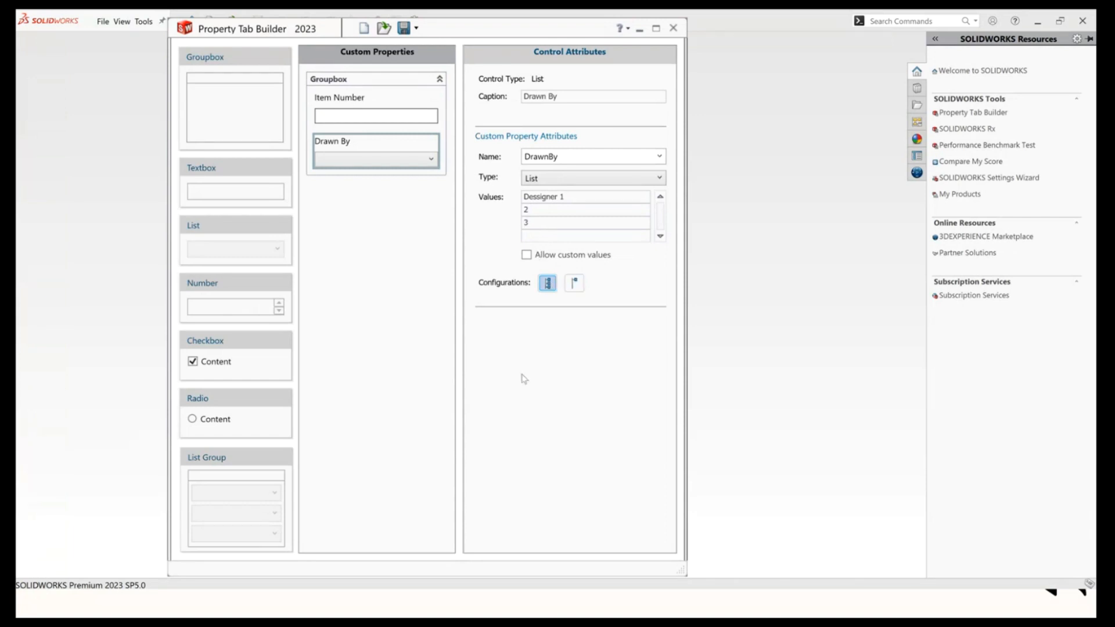
# Test the Drawn By dropdown in the form preview.
pyautogui.click(388, 270)
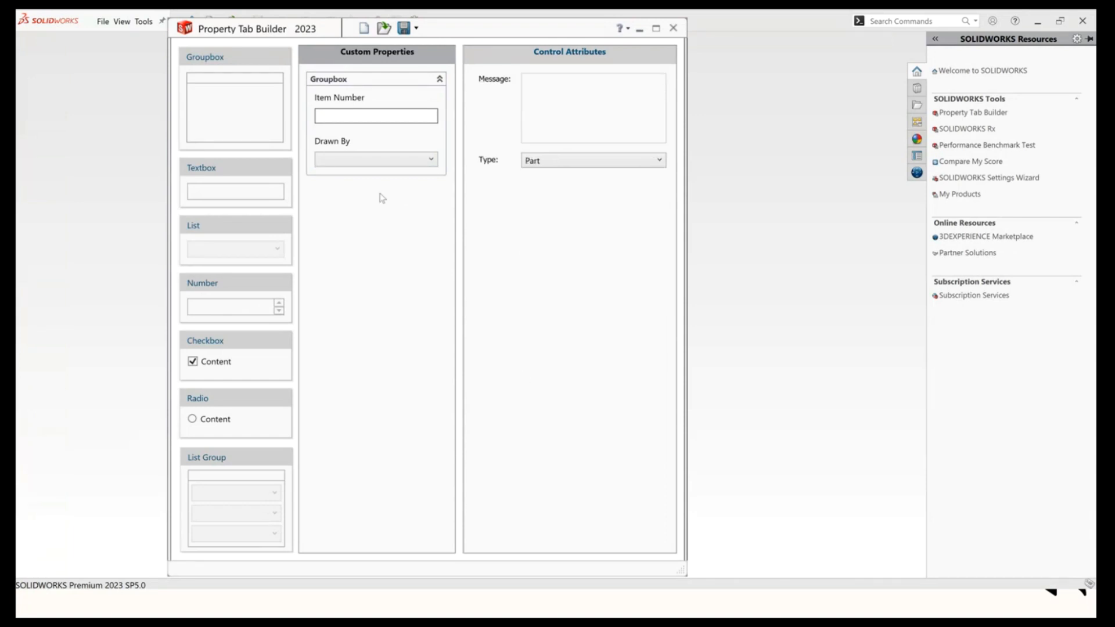
pyautogui.click(380, 159)
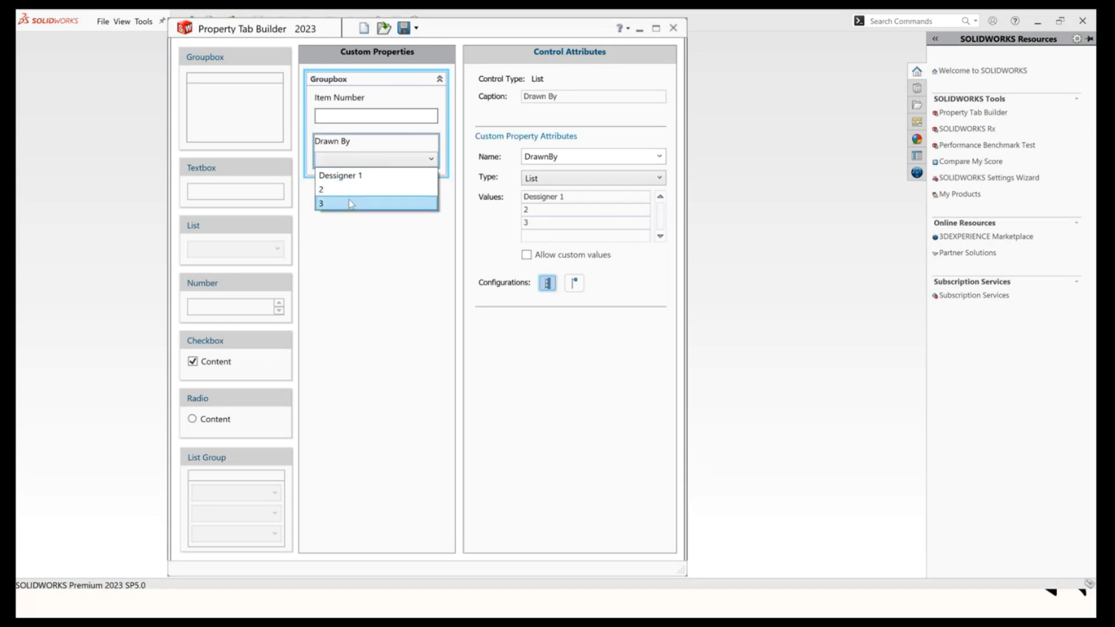
pyautogui.click(389, 303)
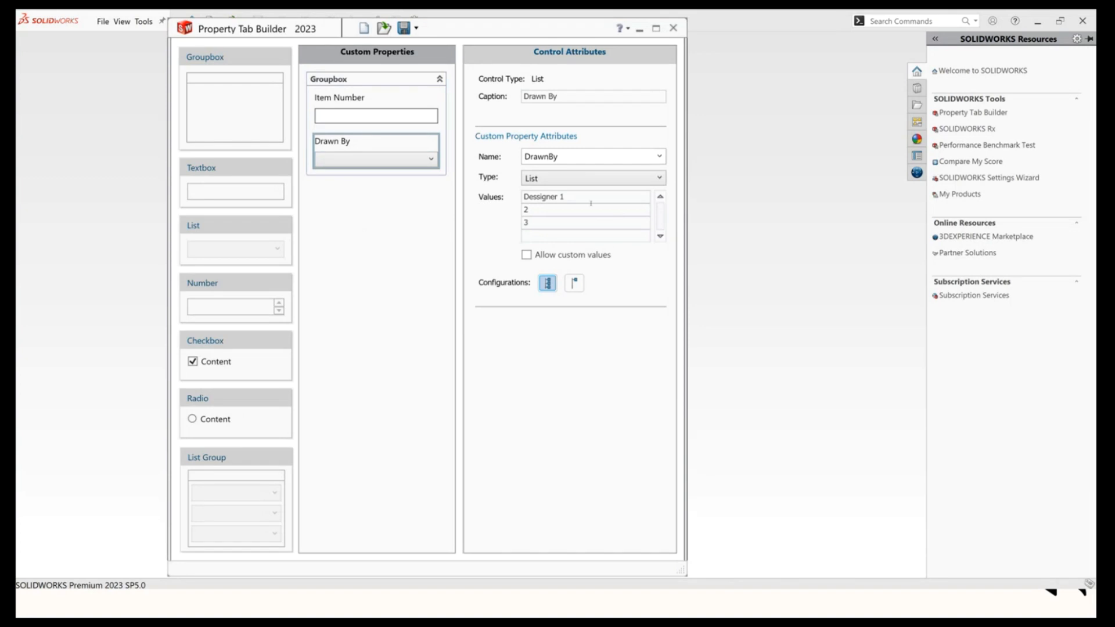
pyautogui.click(411, 80)
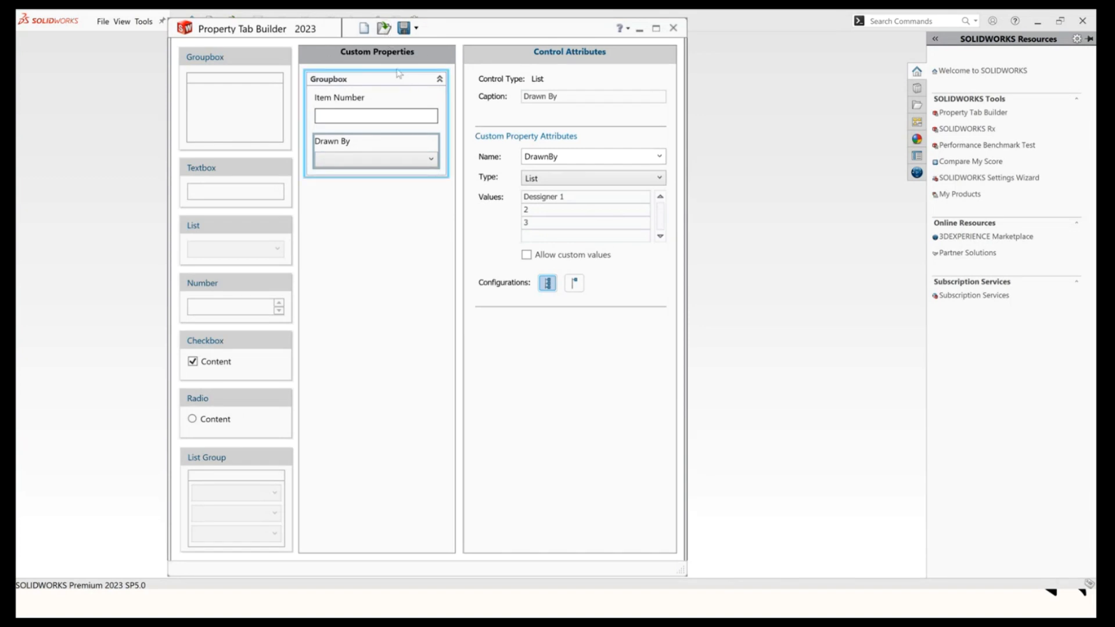
# Open the Sample.prtprp template, discarding the current form.
pyautogui.click(384, 29)
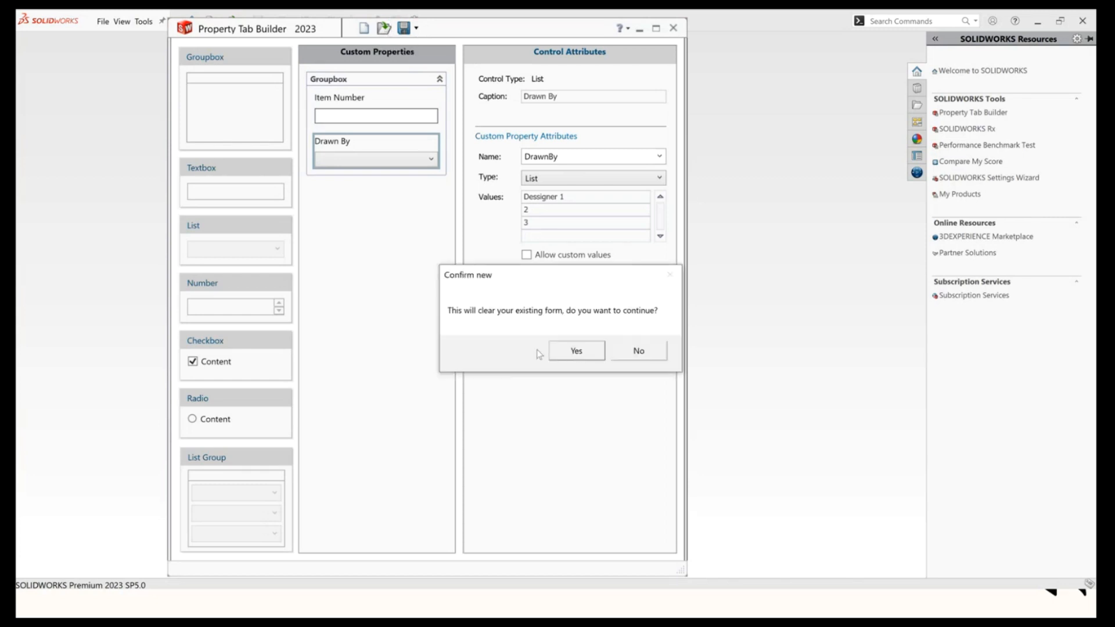
pyautogui.click(566, 349)
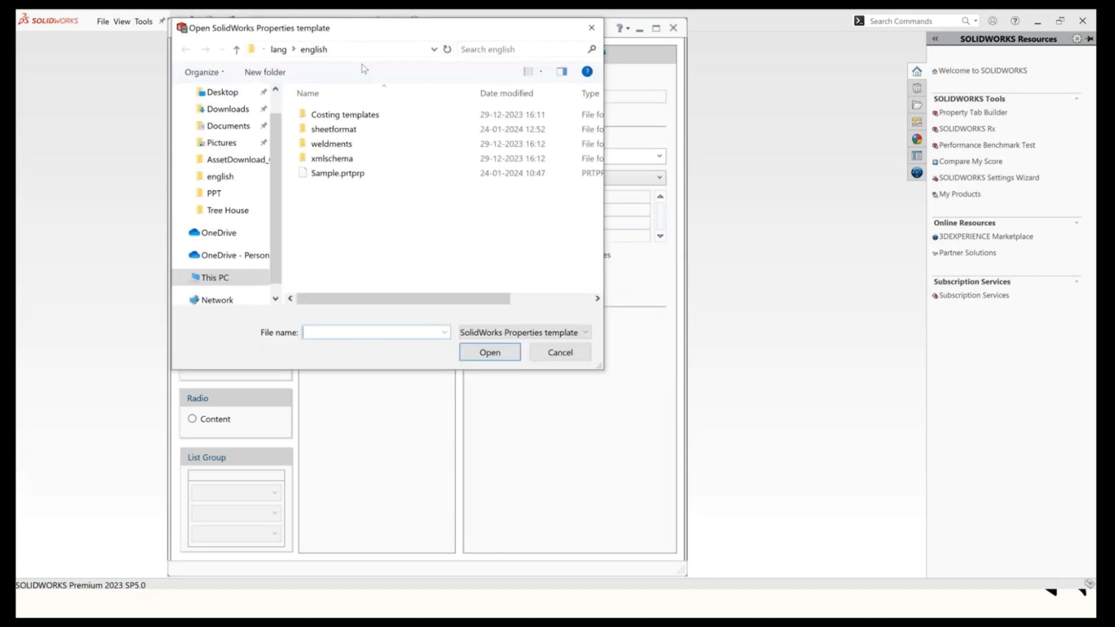
pyautogui.click(348, 173)
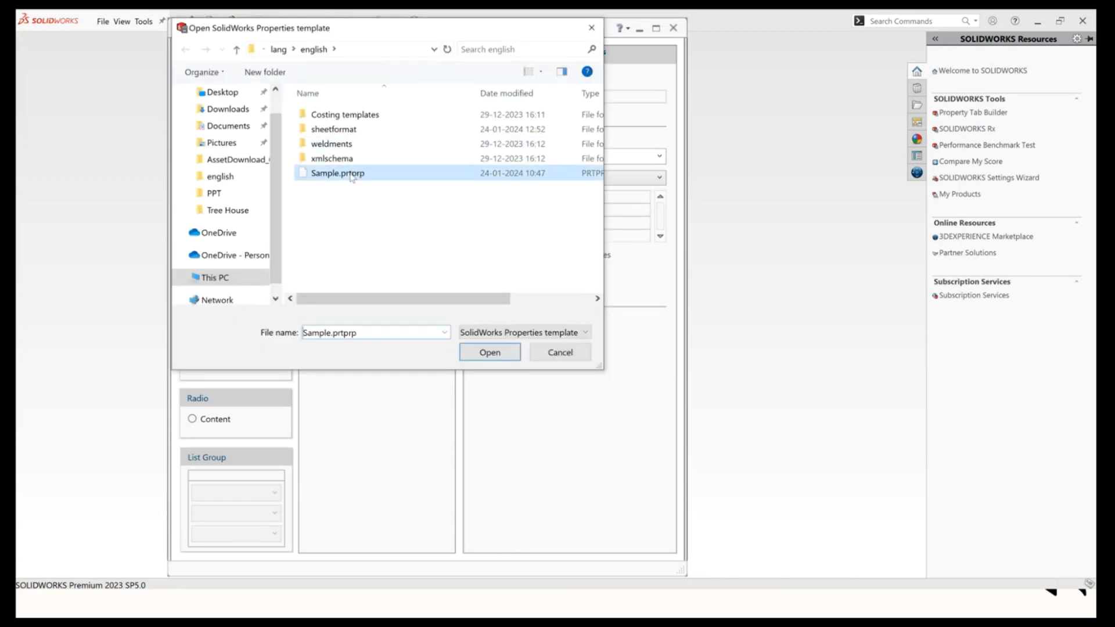
pyautogui.click(492, 352)
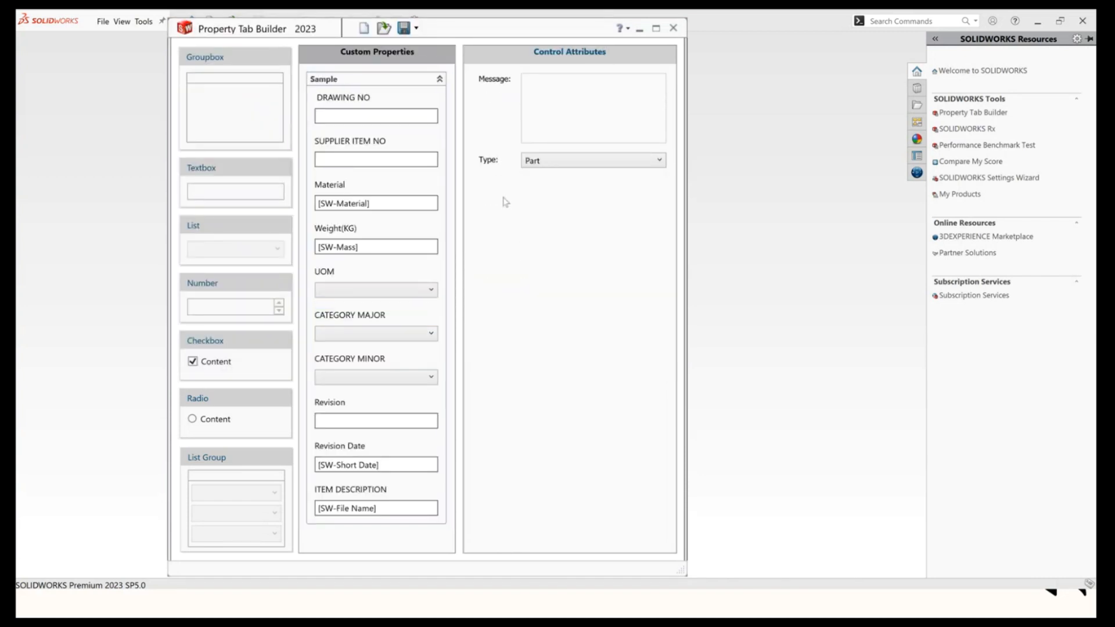
# Maximize the builder and test how the CATEGORY MINOR choices follow the CATEGORY MAJOR selection.
pyautogui.click(655, 29)
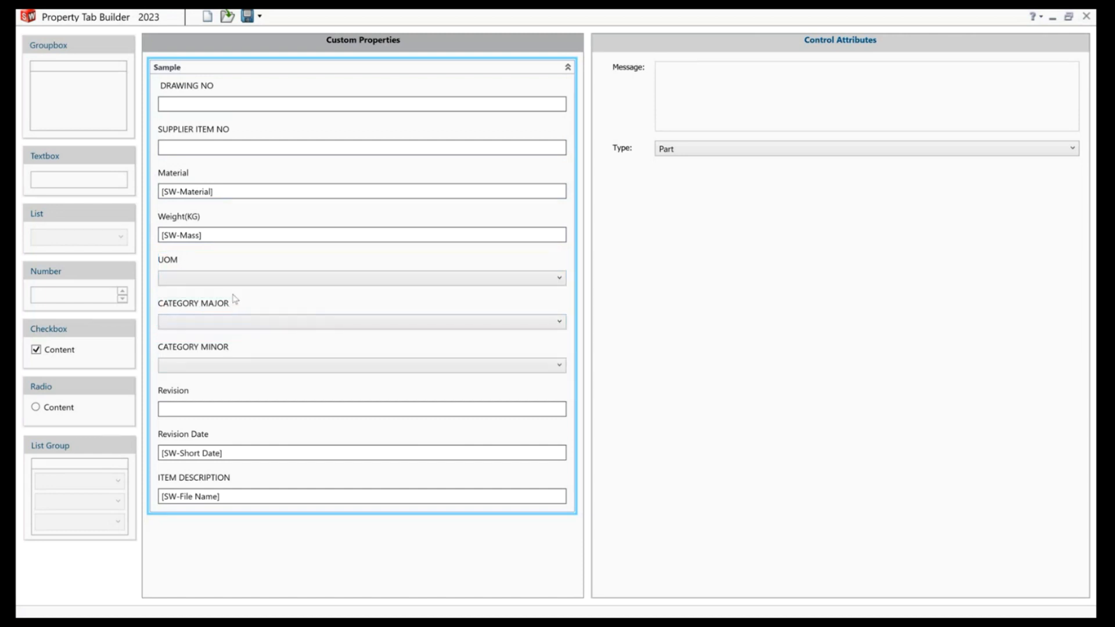
pyautogui.click(245, 323)
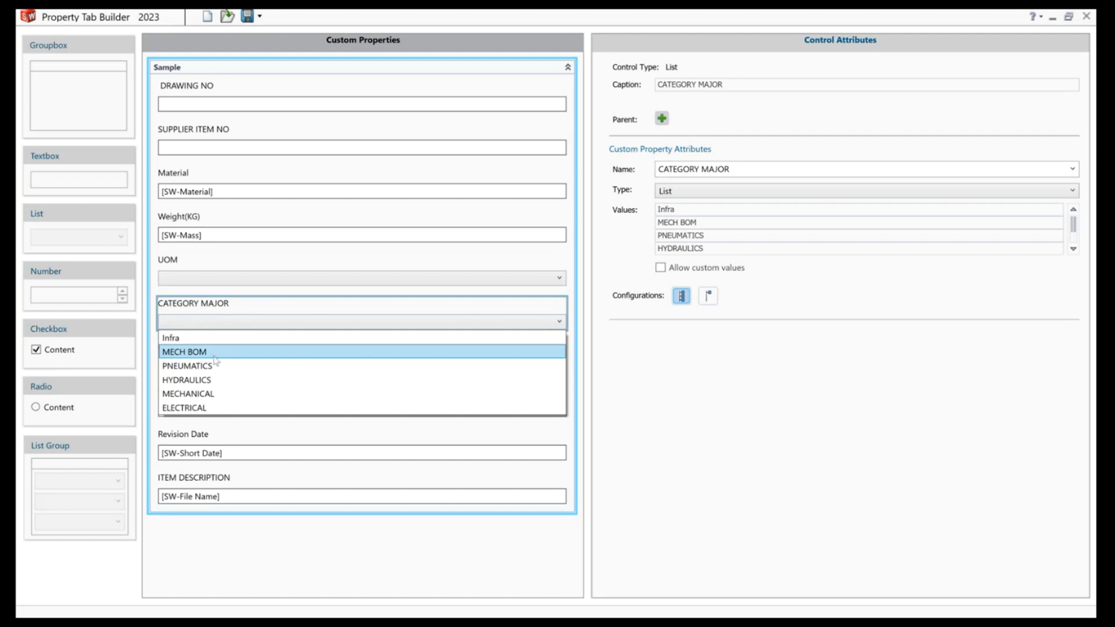
pyautogui.click(212, 397)
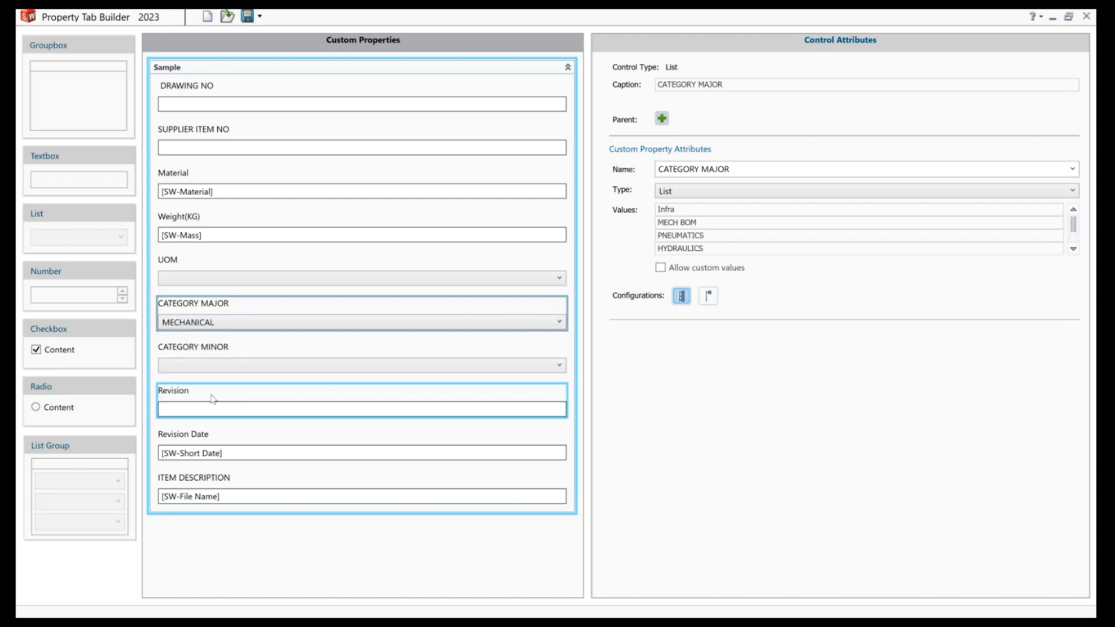
pyautogui.click(218, 364)
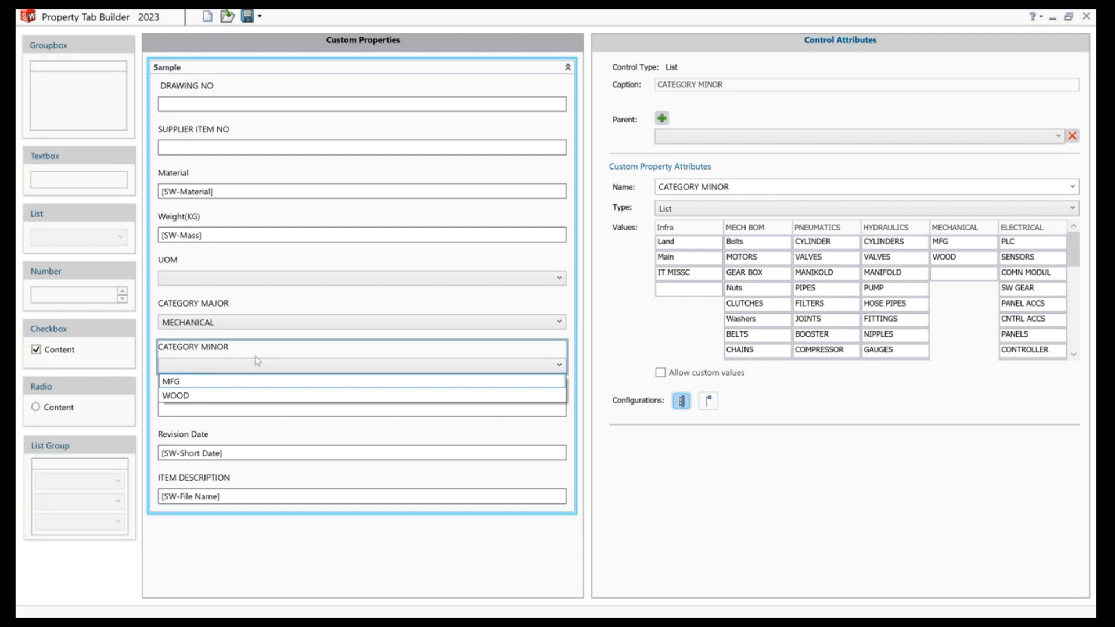
pyautogui.click(235, 321)
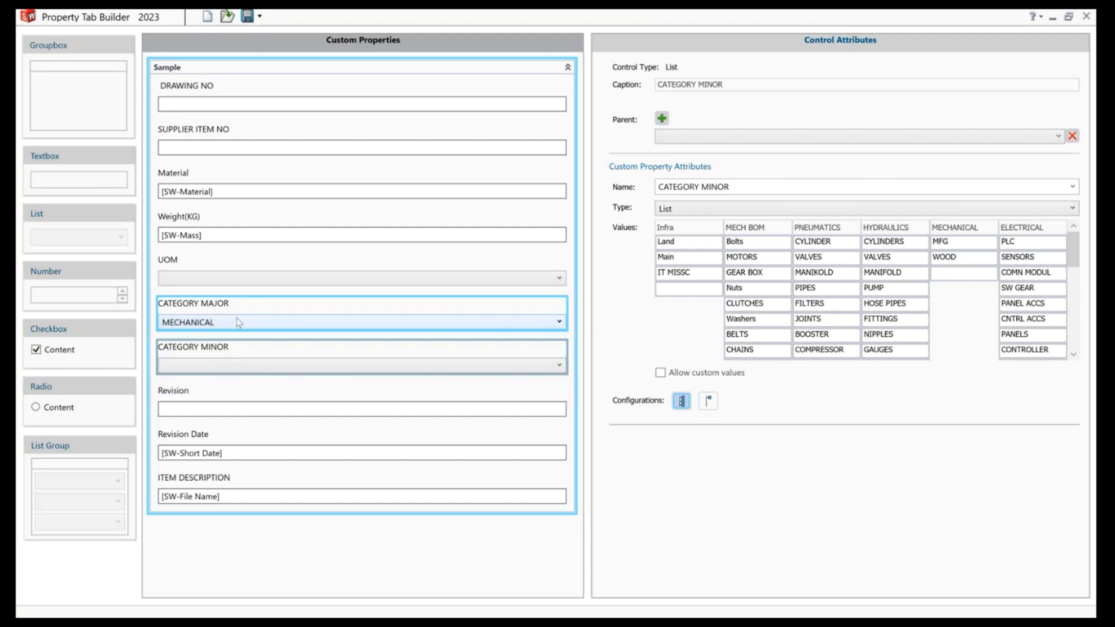
pyautogui.click(236, 321)
pyautogui.click(213, 380)
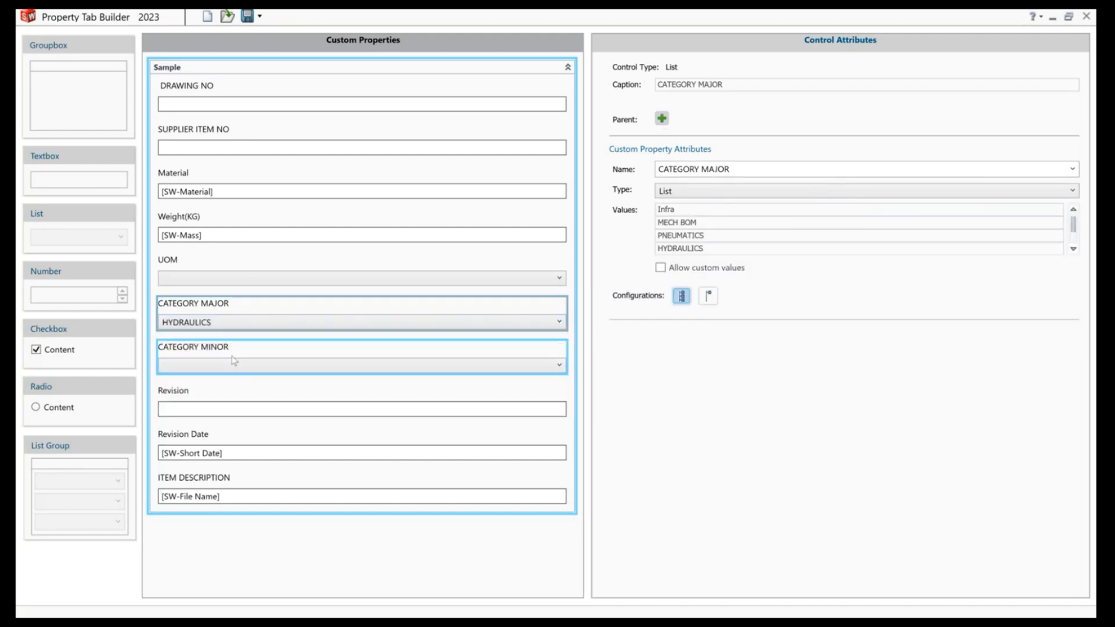
pyautogui.click(227, 370)
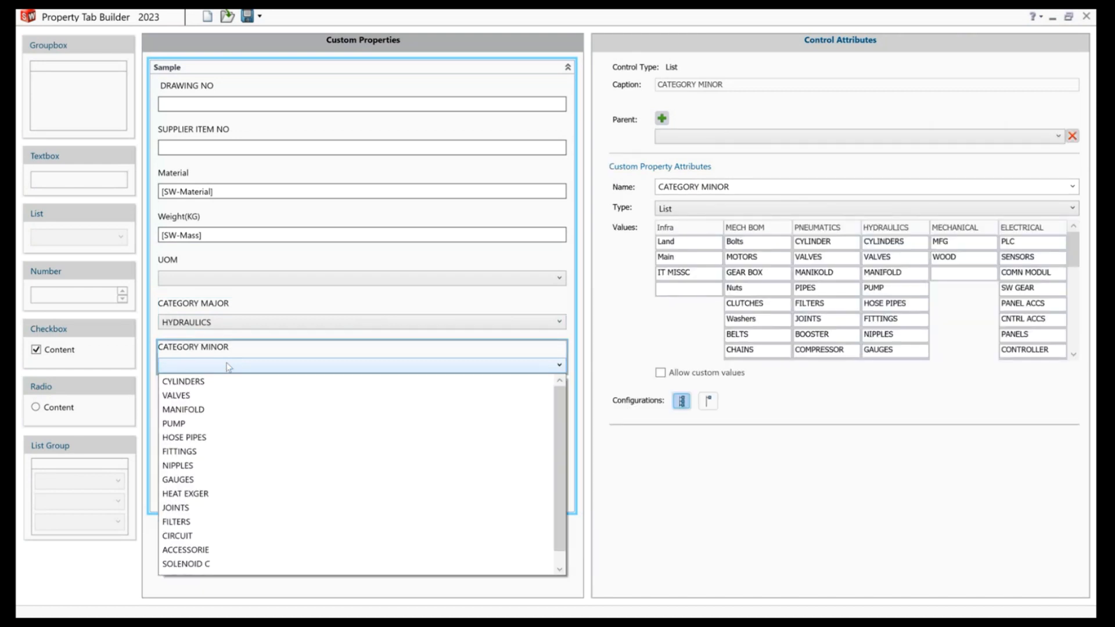
pyautogui.click(228, 366)
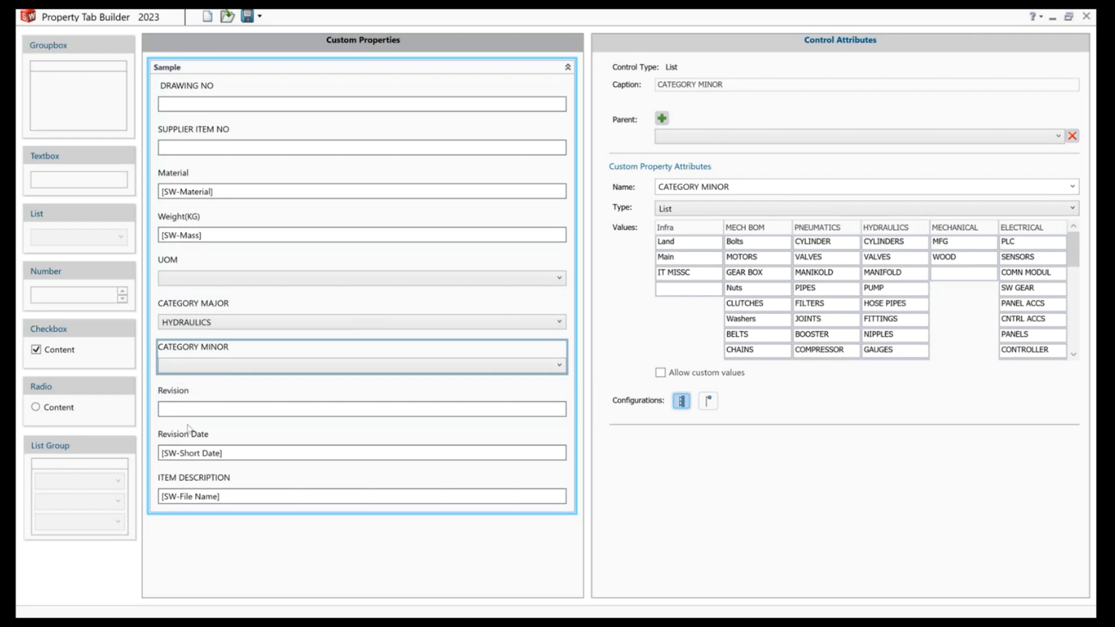
# Inspect the Revision, Revision Date and ITEM DESCRIPTION field attributes, then close the Property Tab Builder.
pyautogui.click(198, 408)
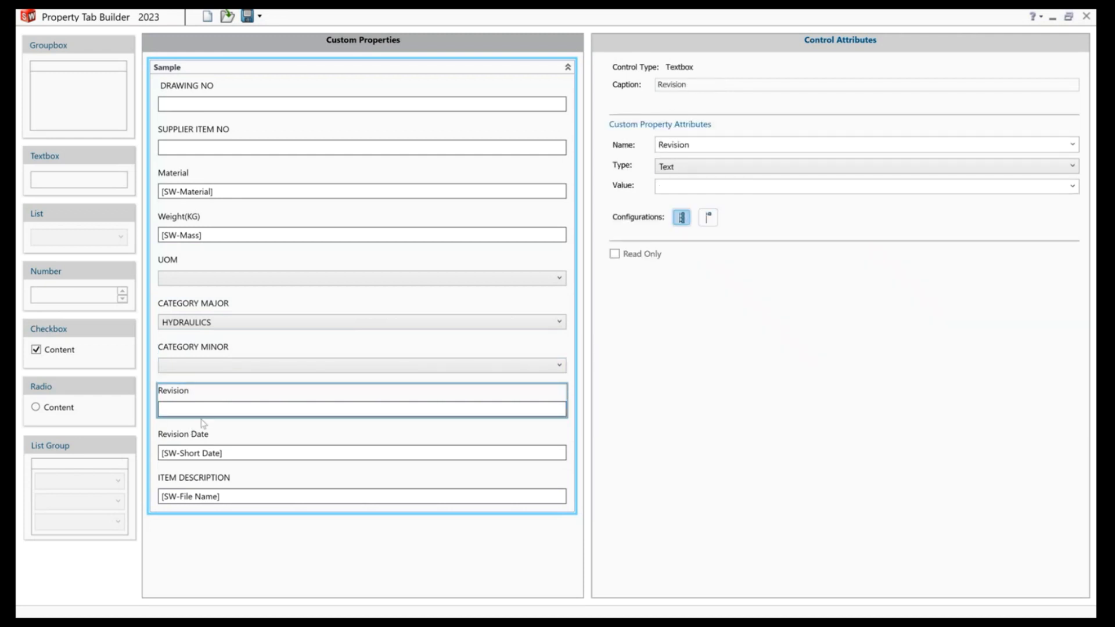
pyautogui.click(222, 439)
pyautogui.click(229, 485)
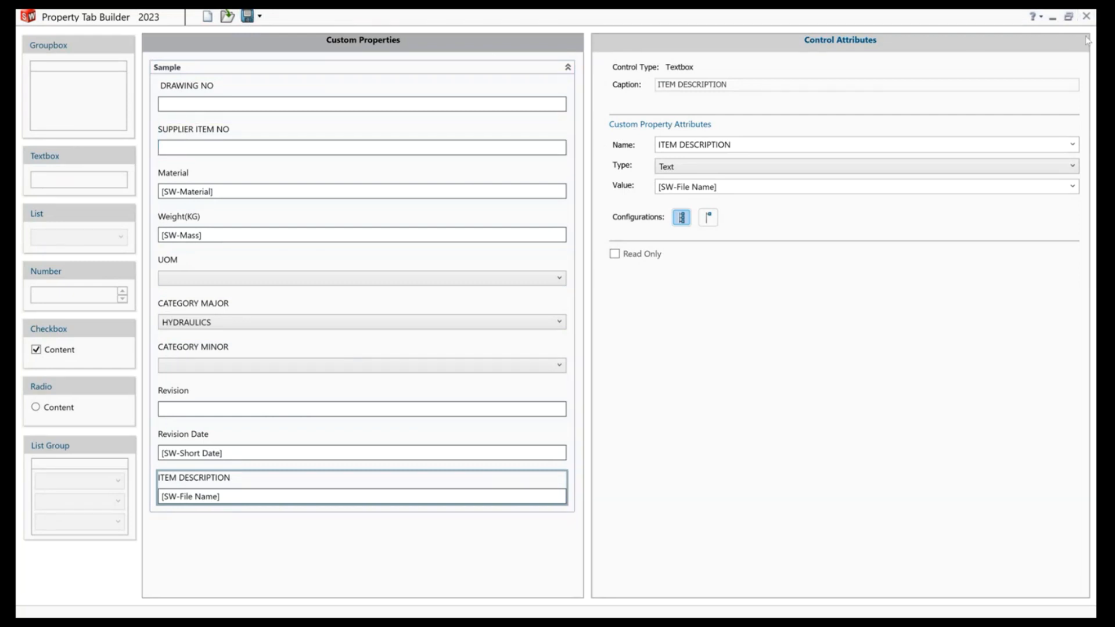
pyautogui.click(1085, 16)
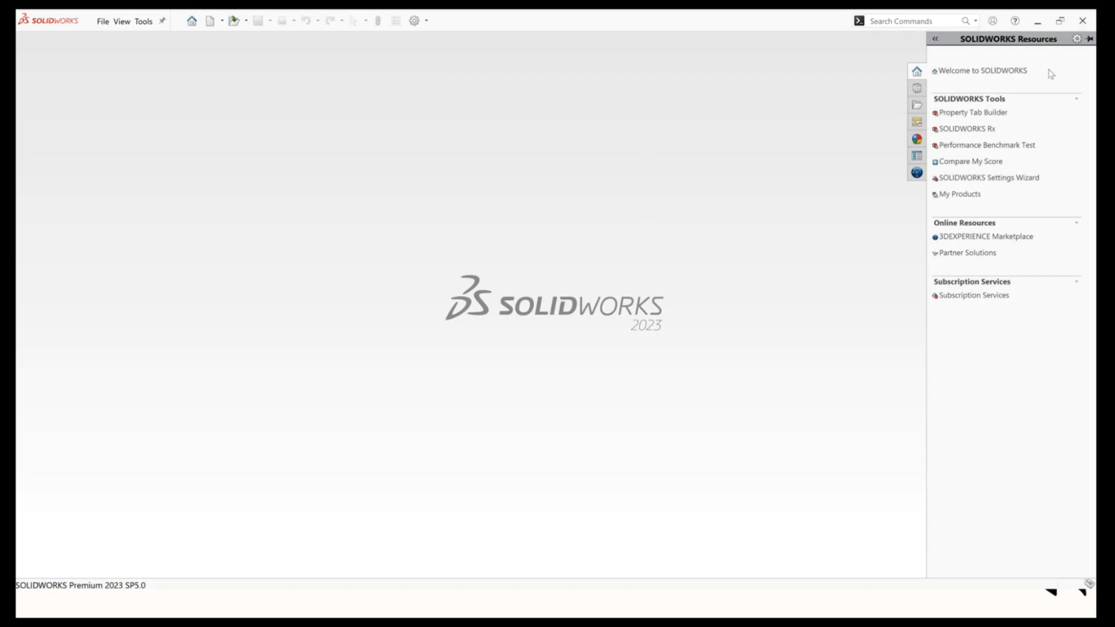
# Check the folder set for Custom Property Files in the system options' file locations.
pyautogui.click(687, 122)
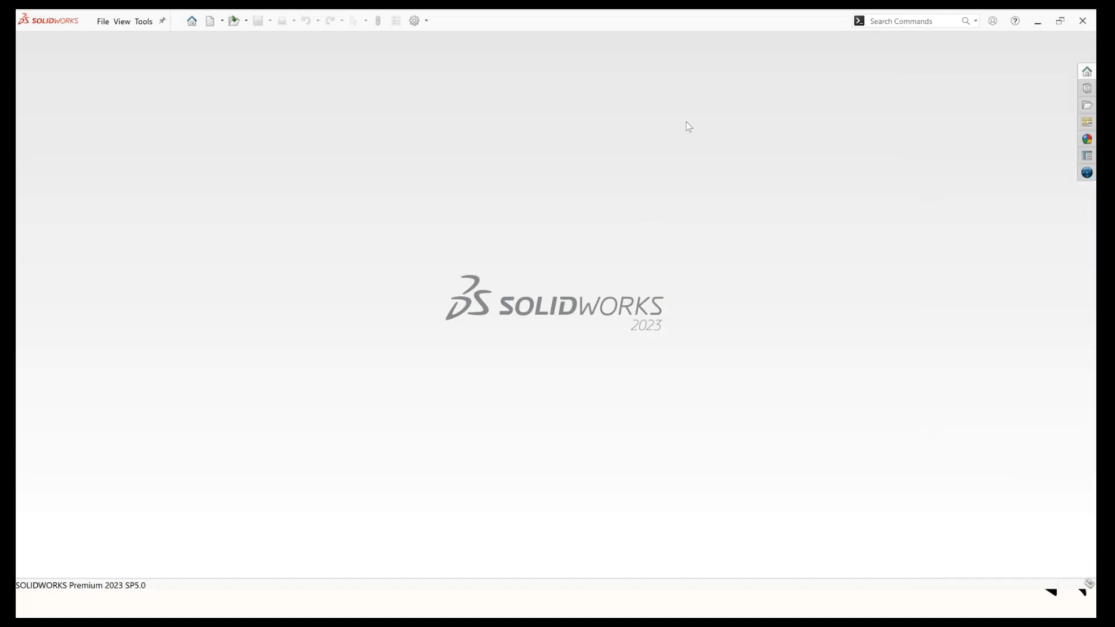
pyautogui.click(414, 21)
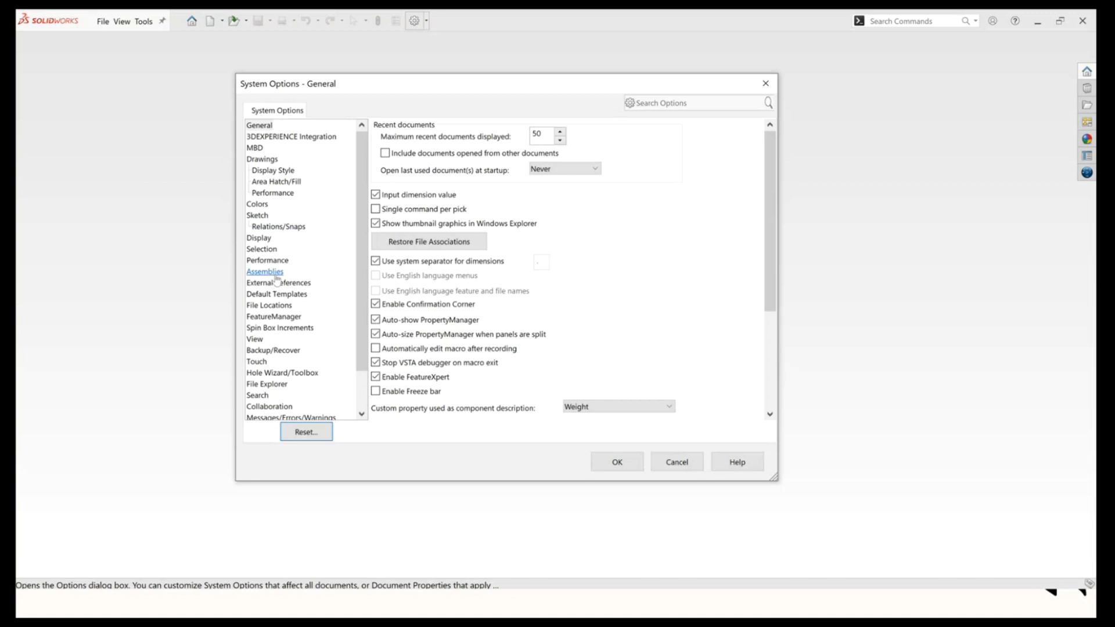
pyautogui.click(269, 305)
pyautogui.click(545, 138)
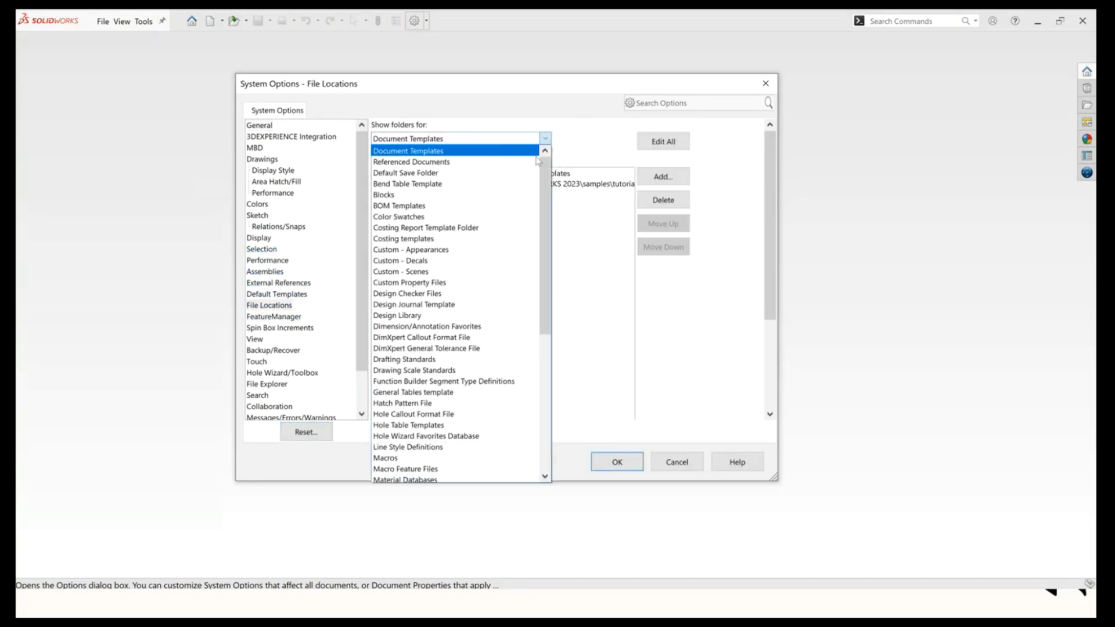
pyautogui.click(416, 283)
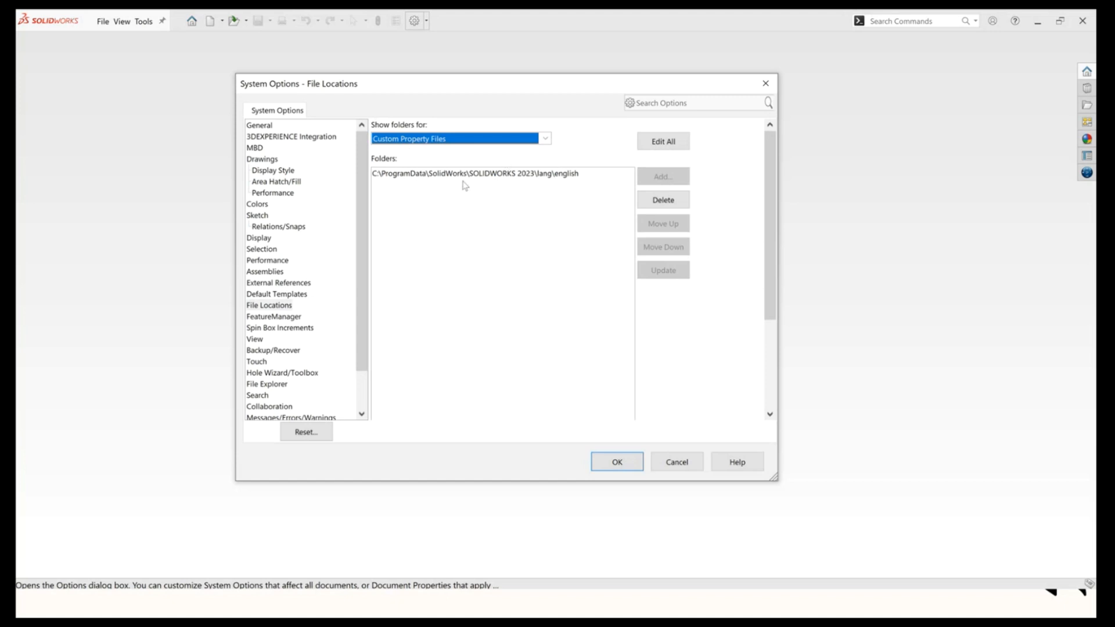
pyautogui.click(617, 463)
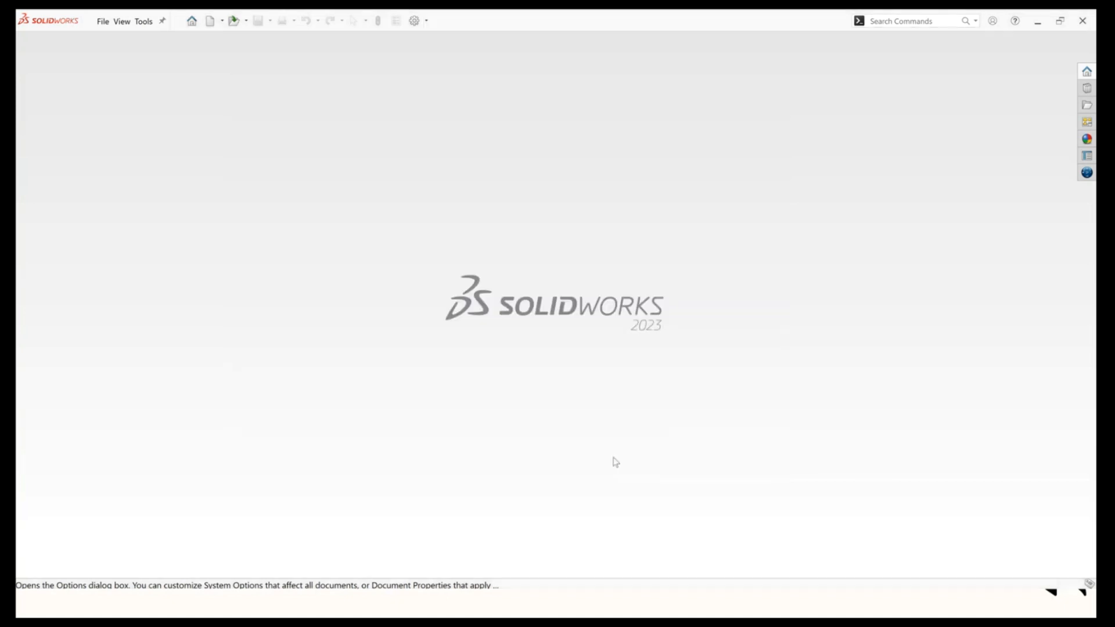
# Create a new part and sketch a center rectangle about 174 by 79 mm on the origin.
pyautogui.hotkey('ctrl', 'n')
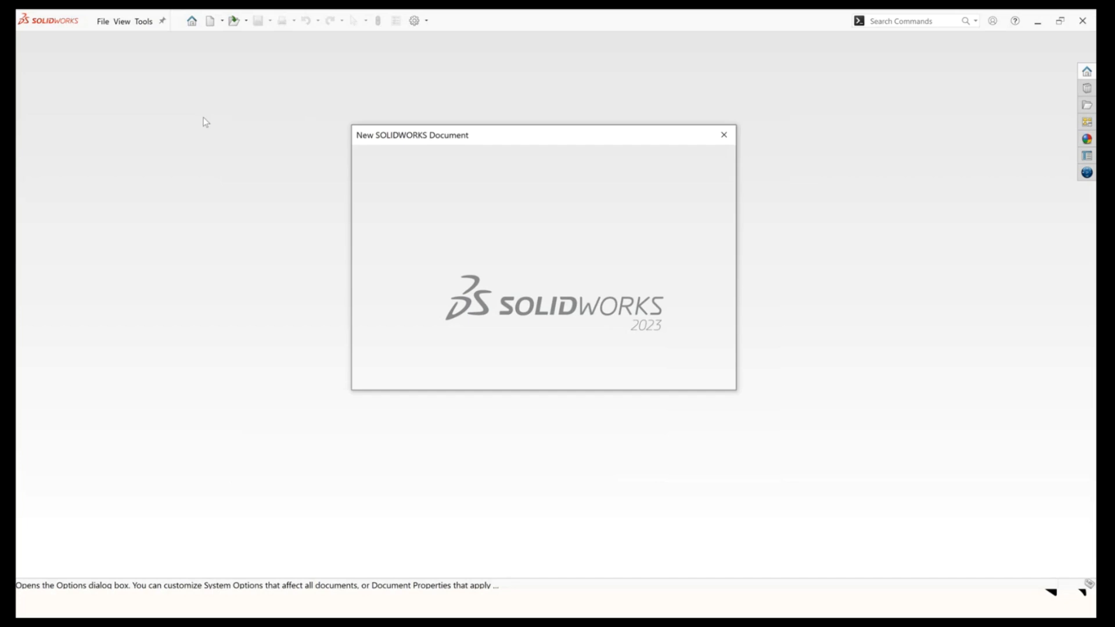
pyautogui.click(572, 370)
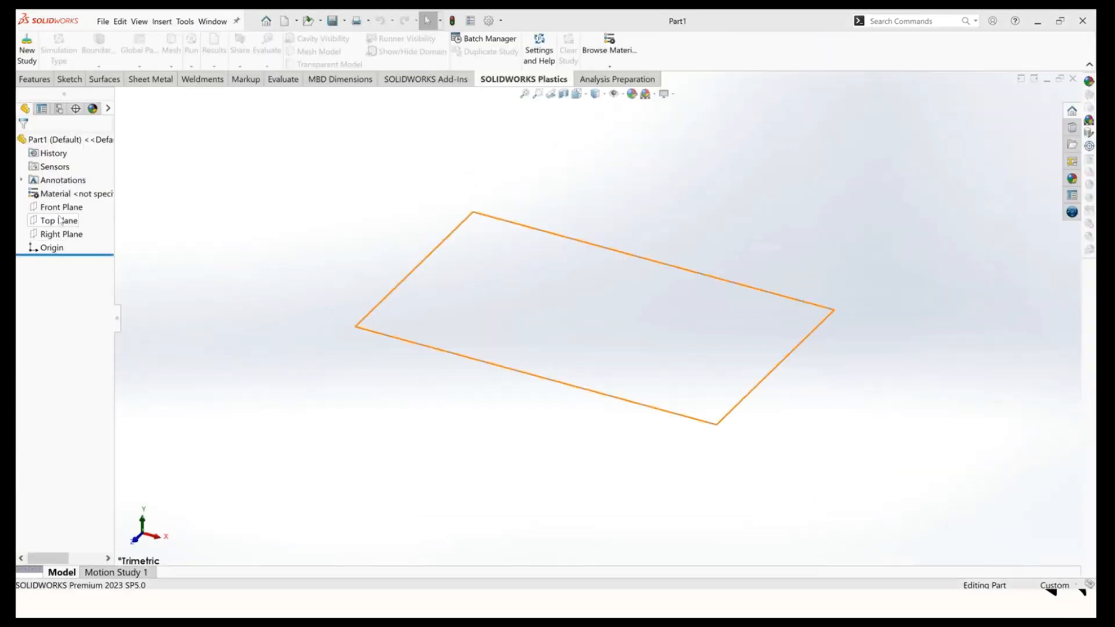
pyautogui.rightClick(60, 220)
pyautogui.click(84, 208)
pyautogui.press('r')
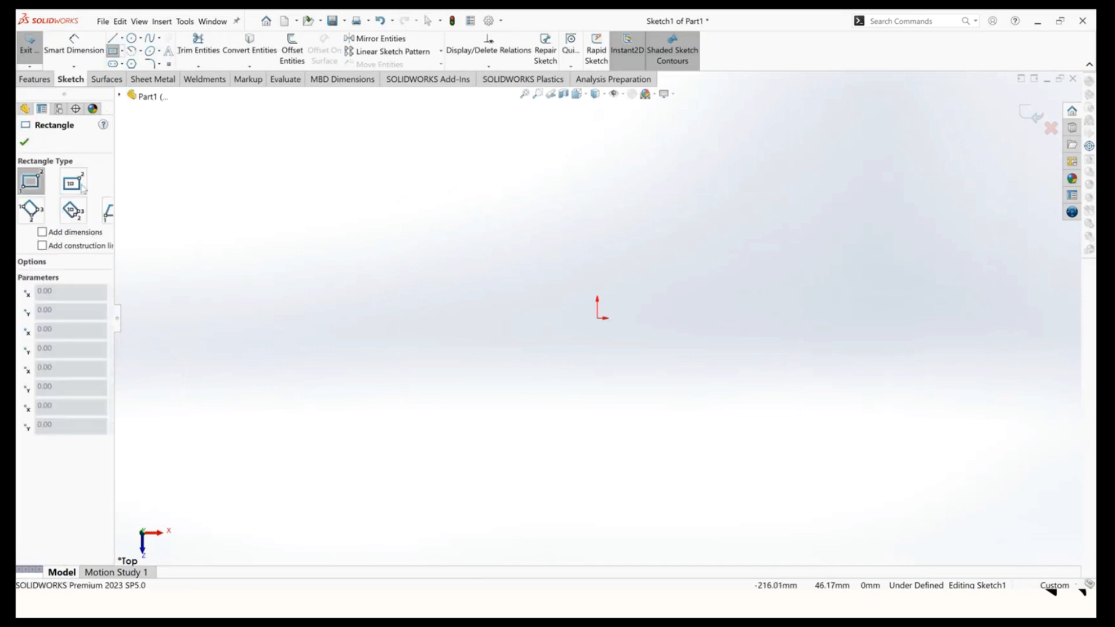
pyautogui.click(73, 182)
pyautogui.click(596, 318)
pyautogui.click(406, 232)
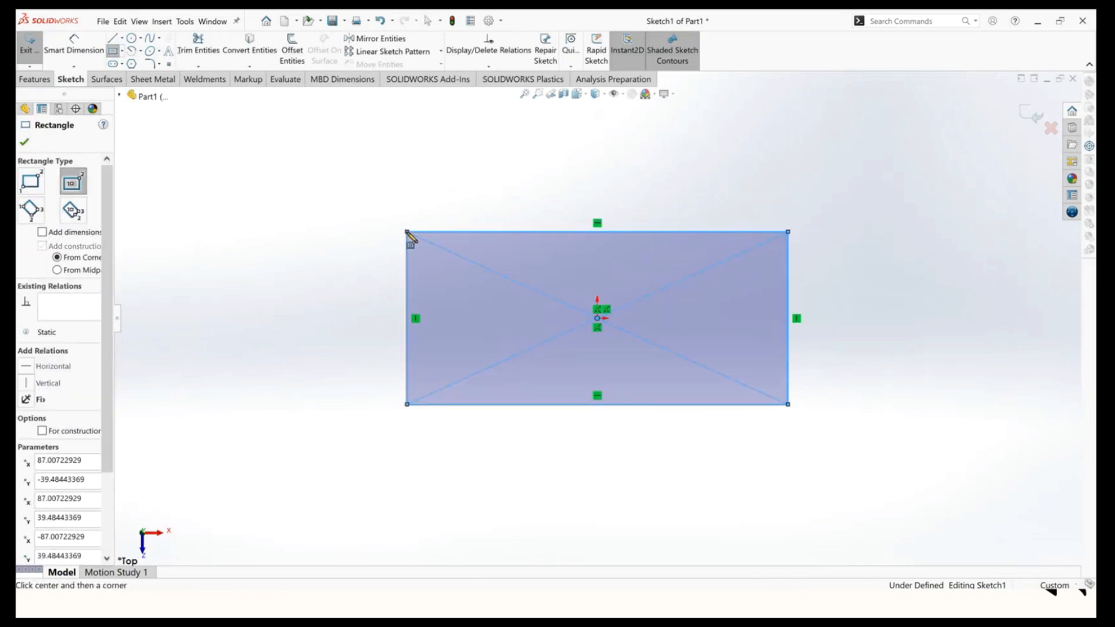
# Extrude the rectangle 10 mm into a plate.
pyautogui.press('Escape')
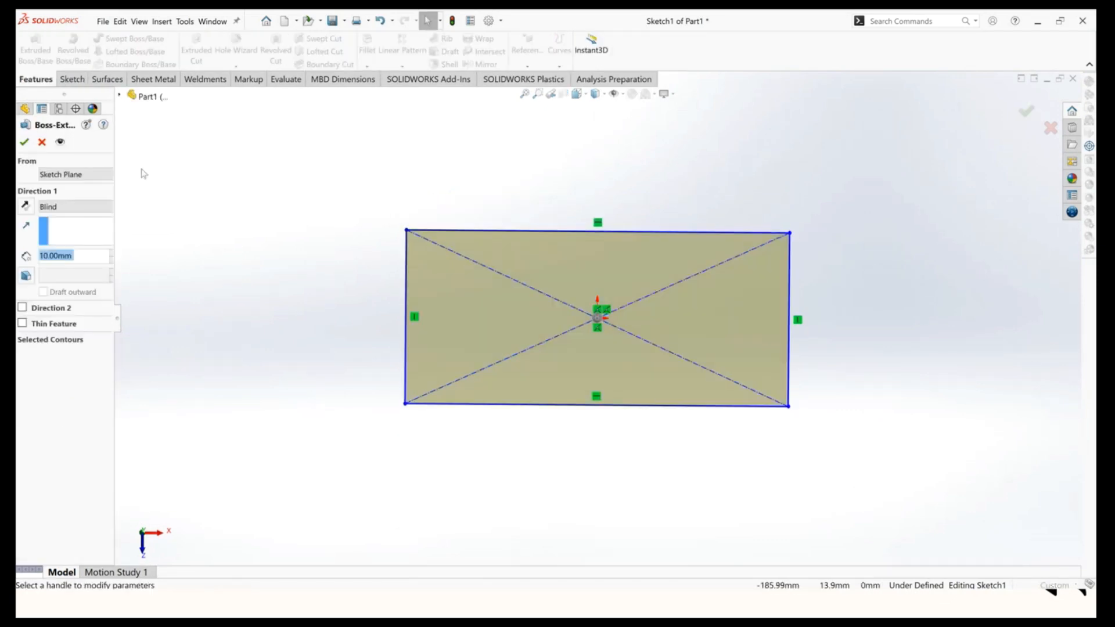
pyautogui.click(26, 144)
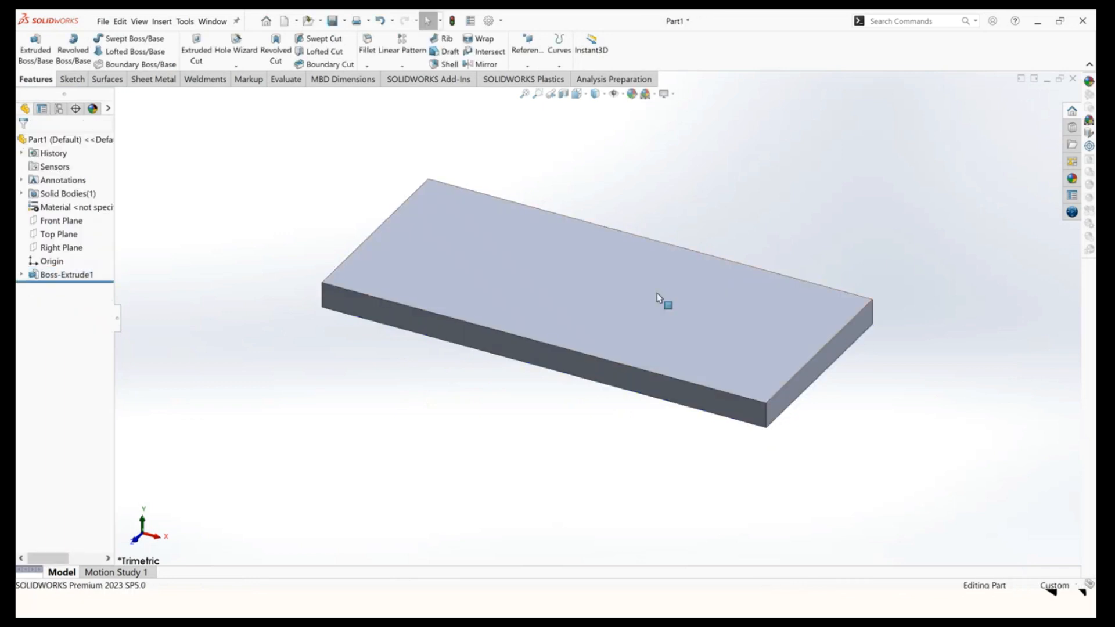
pyautogui.scroll(3, 662, 302)
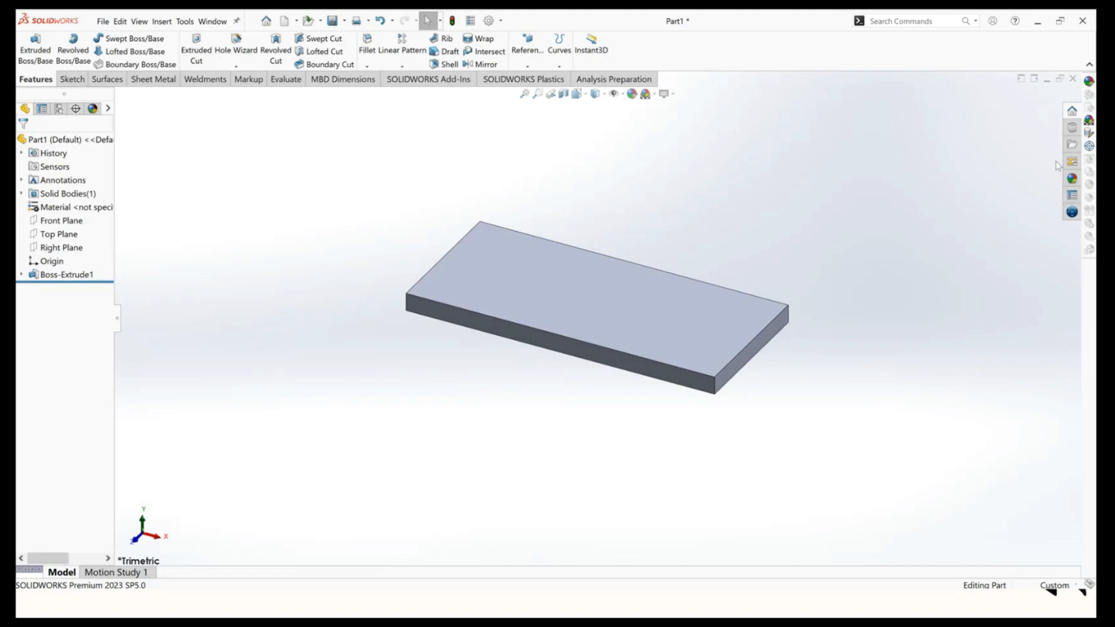
# Open the Custom Properties task pane and enter 1 for DRAWING NO and 2 for SUPPLIER ITEM NO.
pyautogui.click(1071, 195)
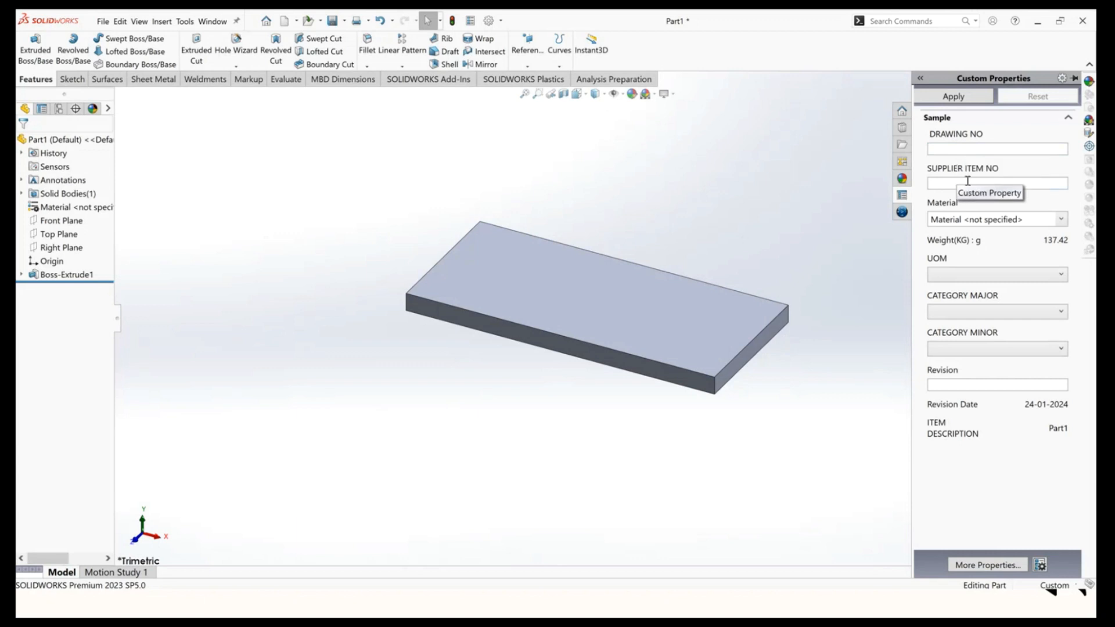
pyautogui.click(941, 149)
pyautogui.write('1')
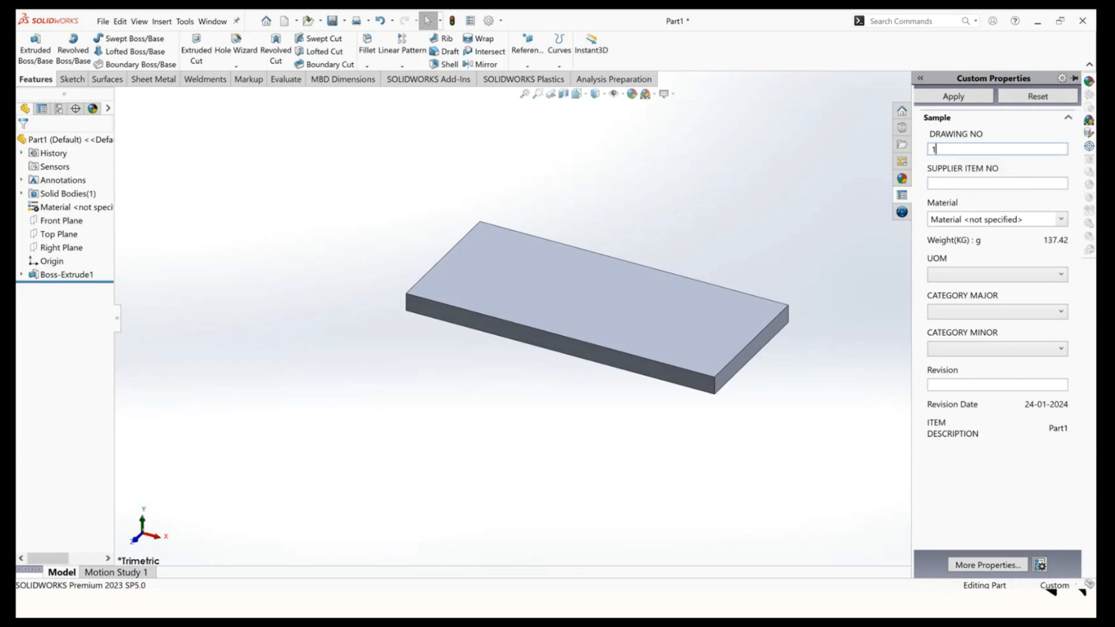
pyautogui.click(953, 183)
pyautogui.write('2')
# Set the material to 1060 Alloy from the Material field, saving the task pane changes.
pyautogui.click(1059, 220)
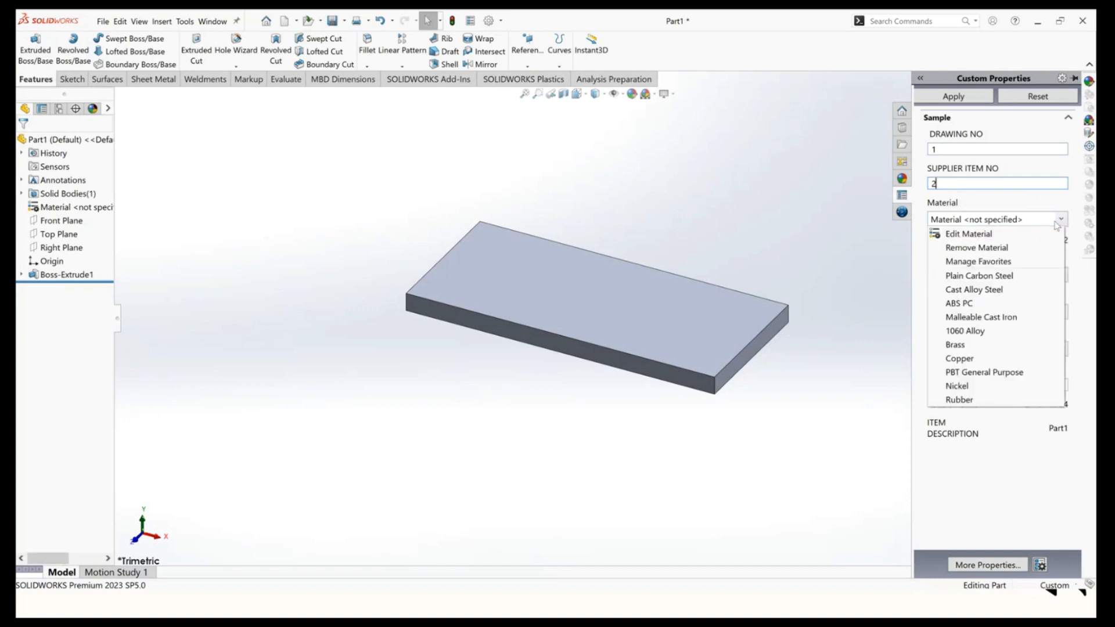
pyautogui.click(959, 358)
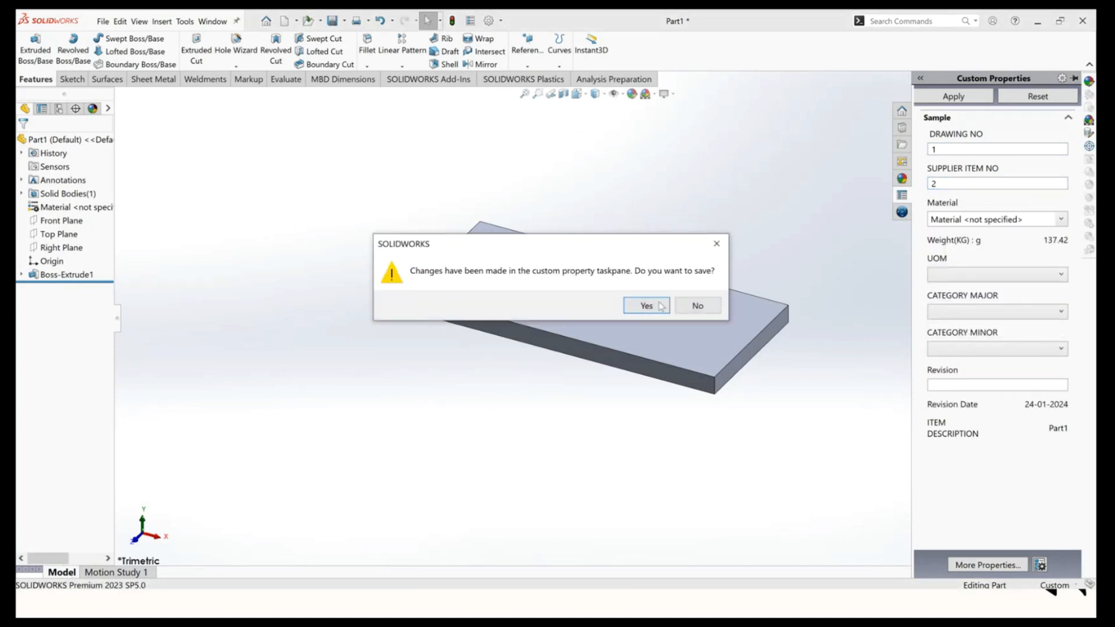
pyautogui.click(660, 306)
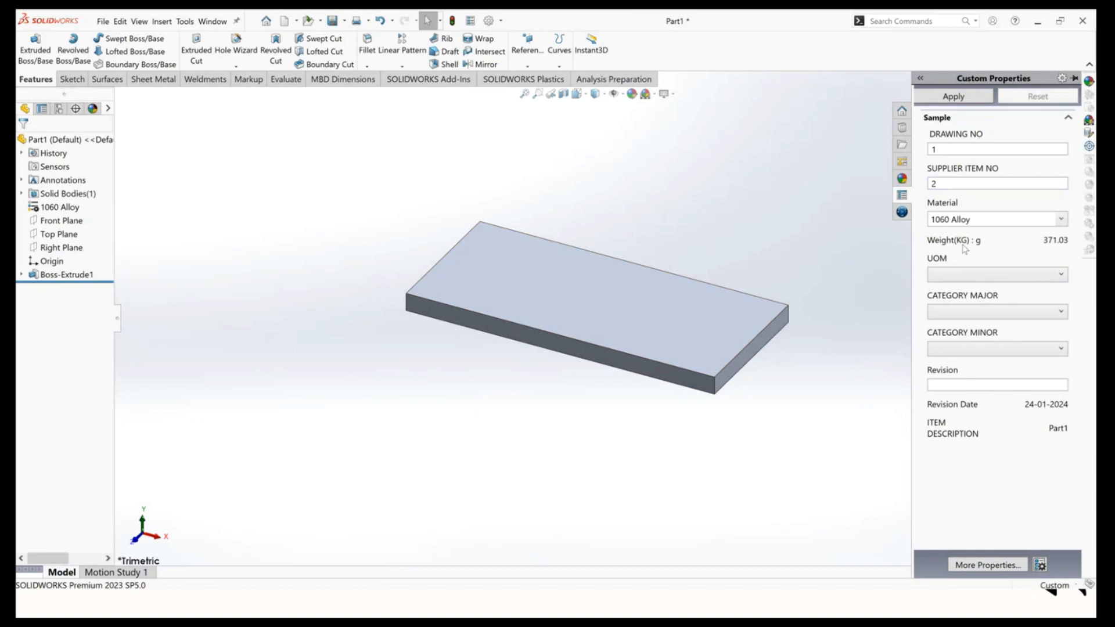
# Choose KGS for UOM, MECHANICAL for CATEGORY MAJOR and MFG for CATEGORY MINOR.
pyautogui.click(961, 275)
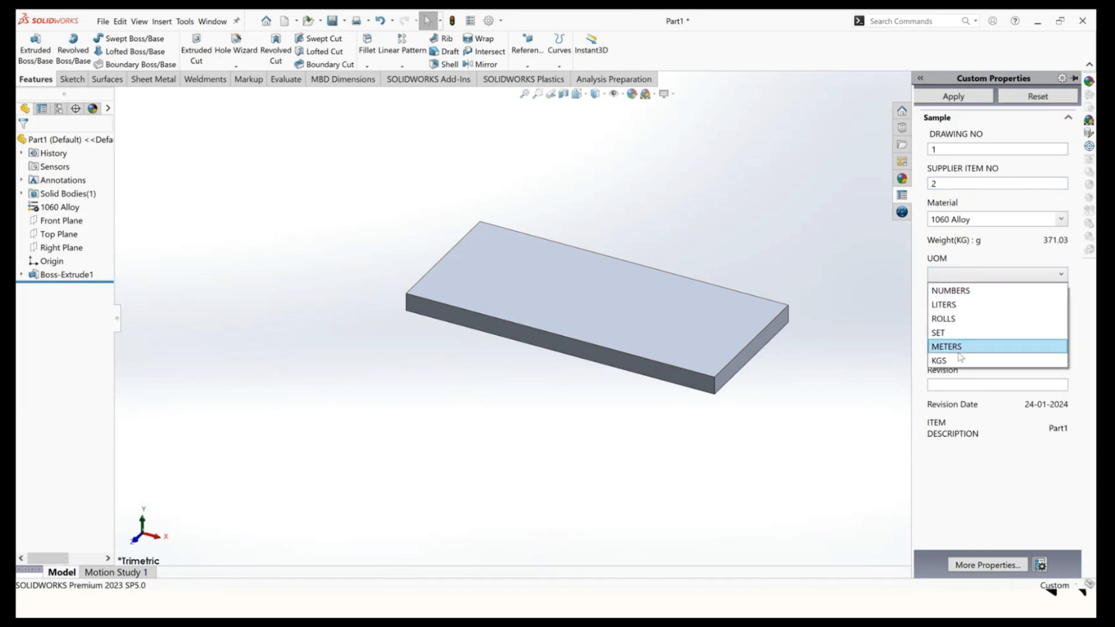
pyautogui.click(959, 360)
pyautogui.click(972, 313)
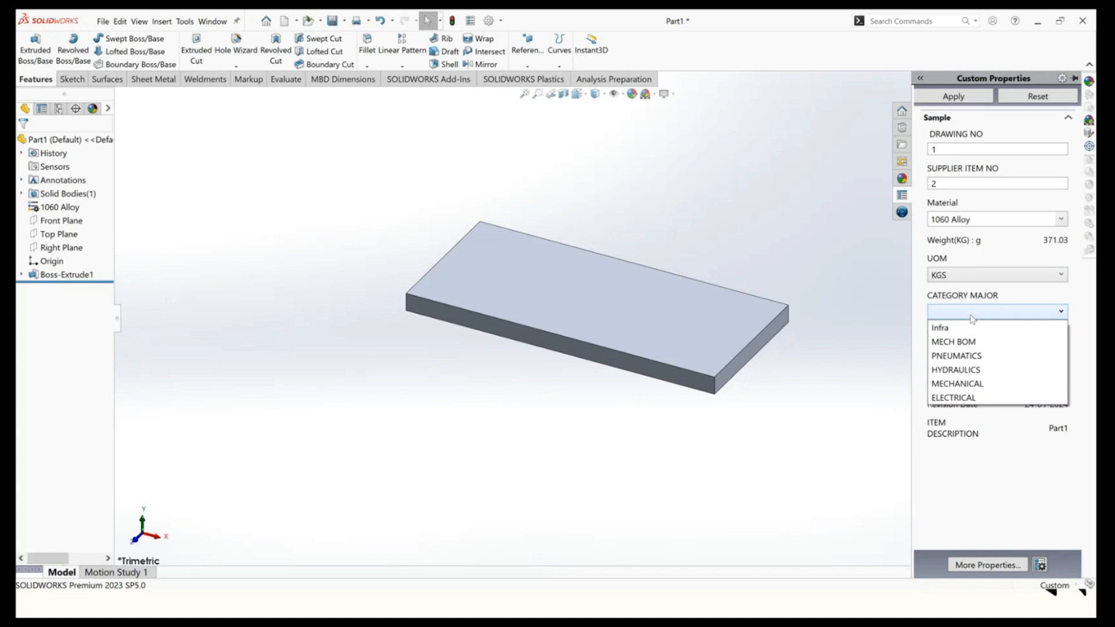
pyautogui.click(975, 381)
pyautogui.click(981, 349)
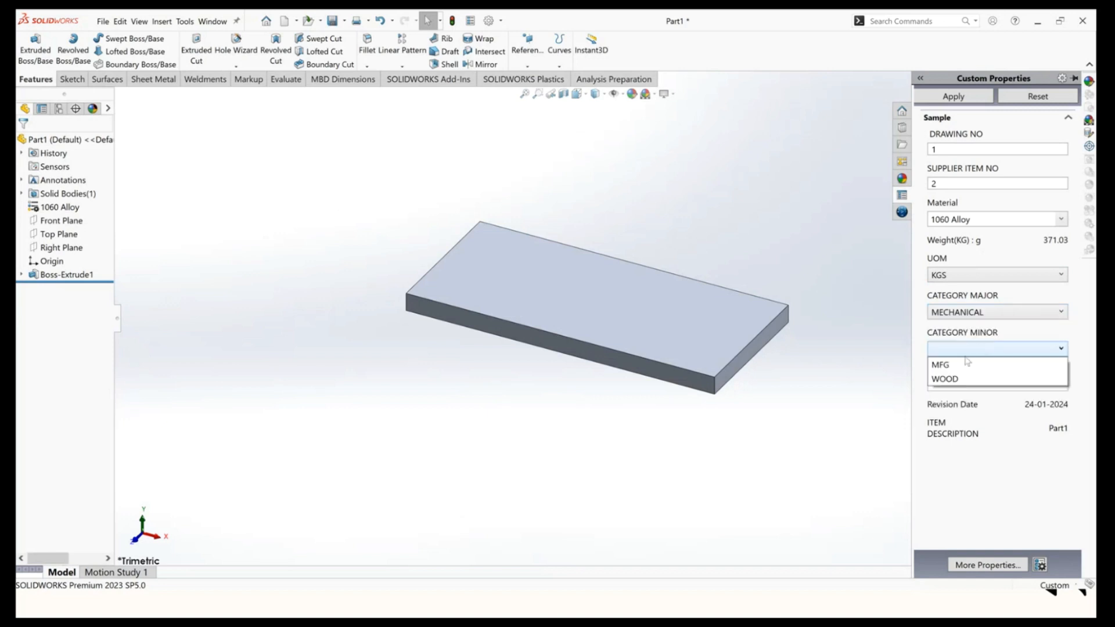
pyautogui.click(963, 366)
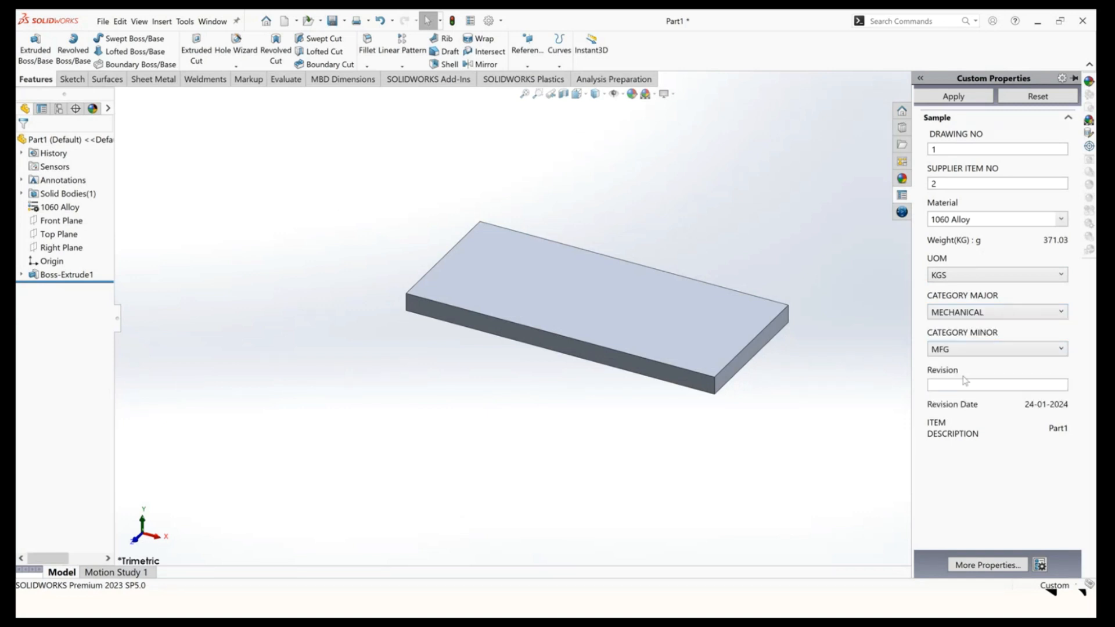
# Enter A1 as the Revision and apply the custom properties.
pyautogui.click(963, 385)
pyautogui.write('A1')
pyautogui.click(961, 99)
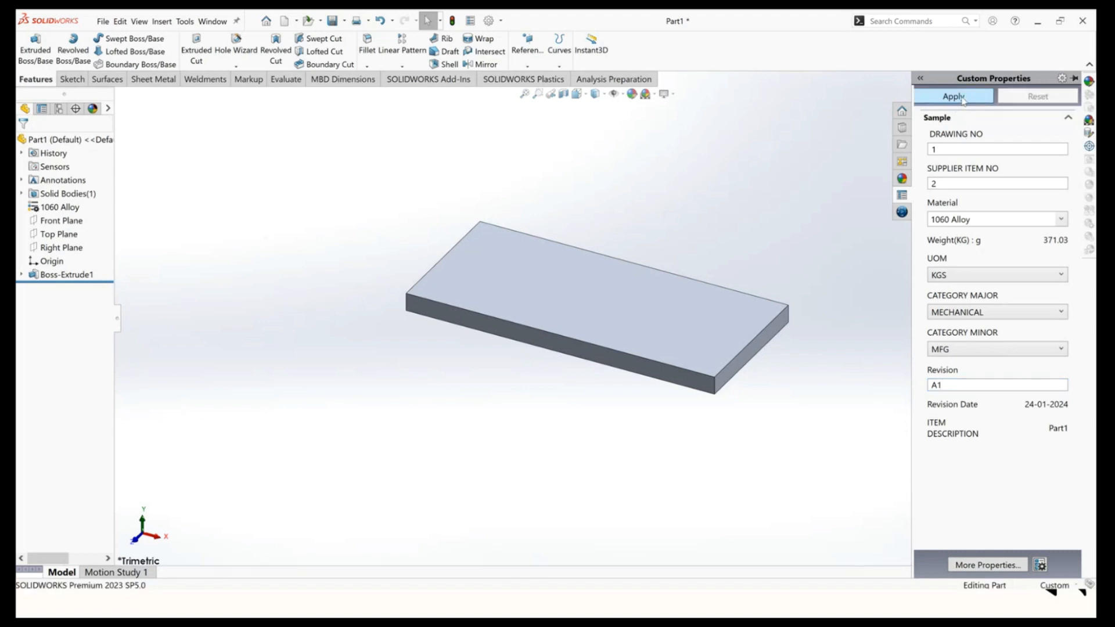
# Review the filled-in values in the file's Custom properties dialog.
pyautogui.click(470, 21)
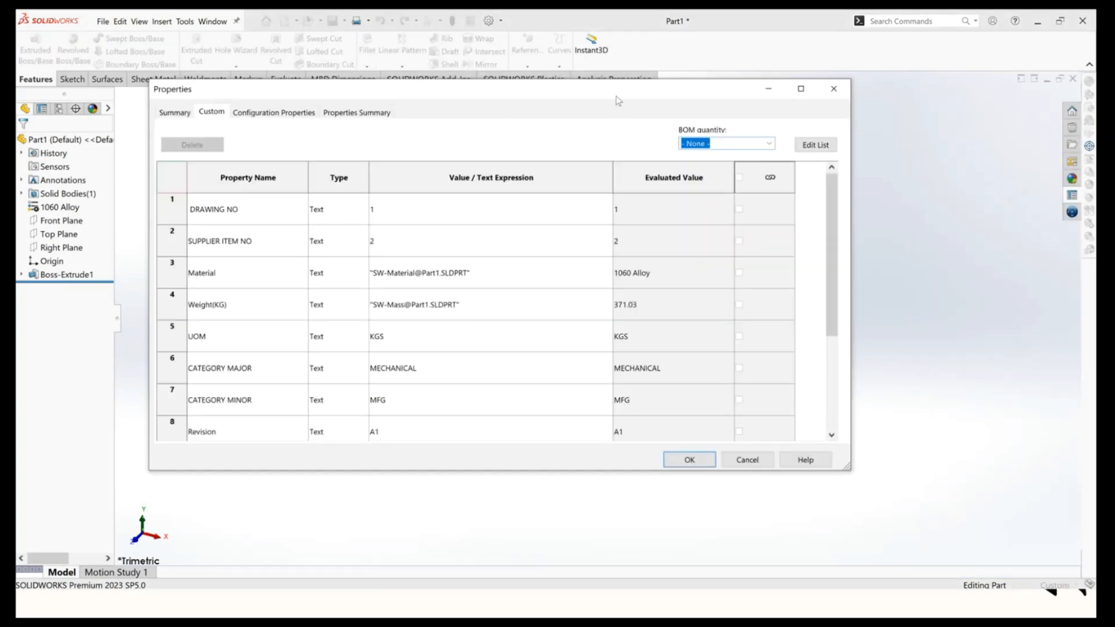
pyautogui.moveTo(621, 98); pyautogui.dragTo(705, 100)
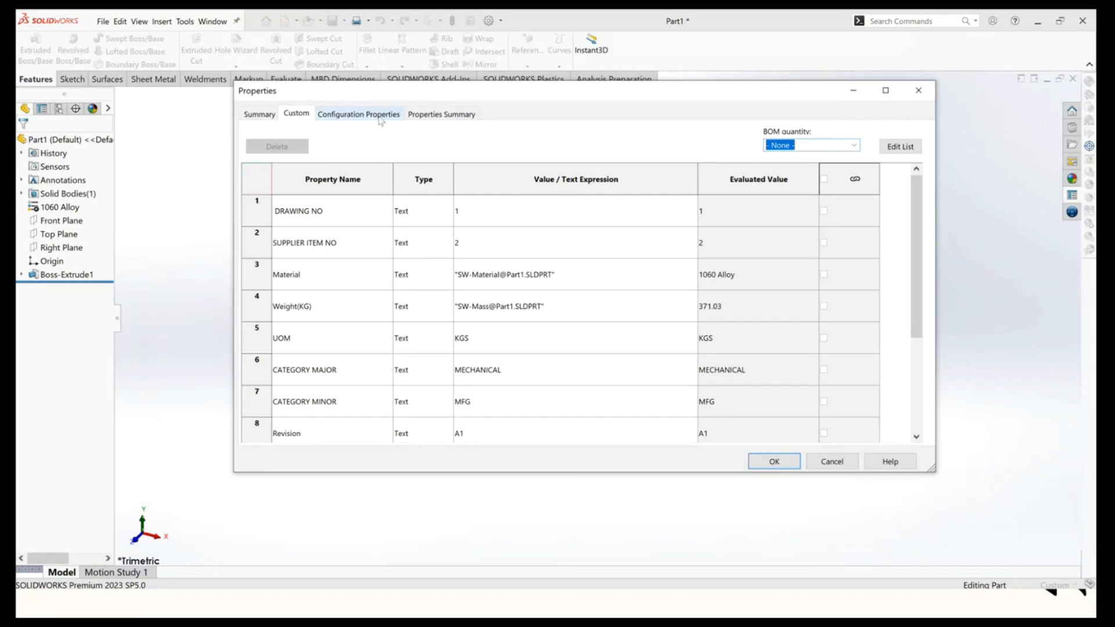
pyautogui.click(914, 96)
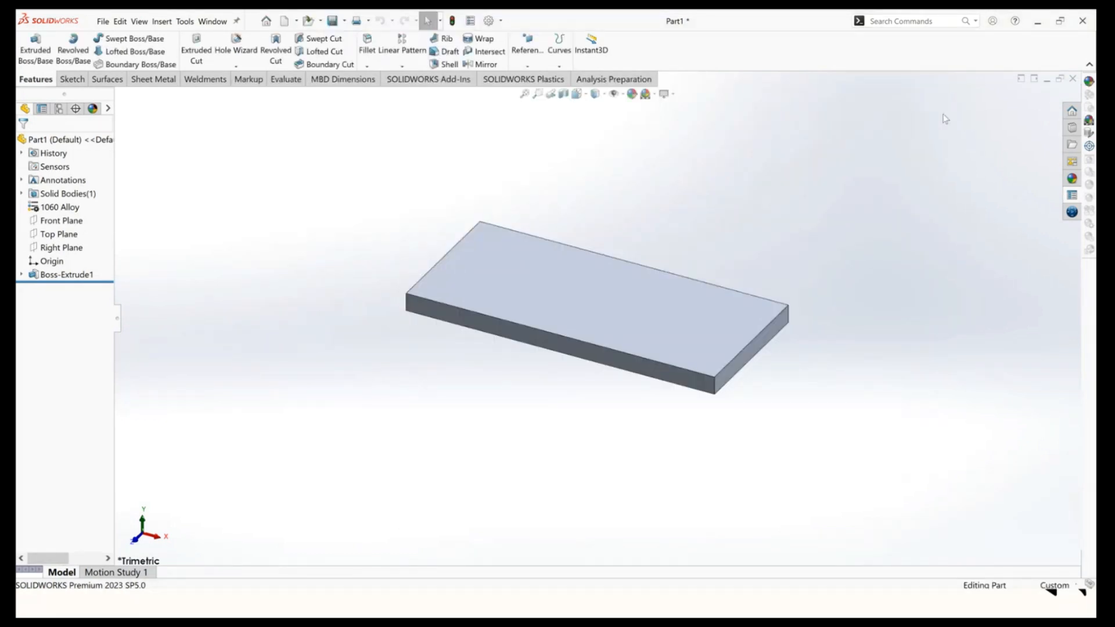
# Close the part without saving and open the recent Universal Joint assembly.
pyautogui.click(1072, 79)
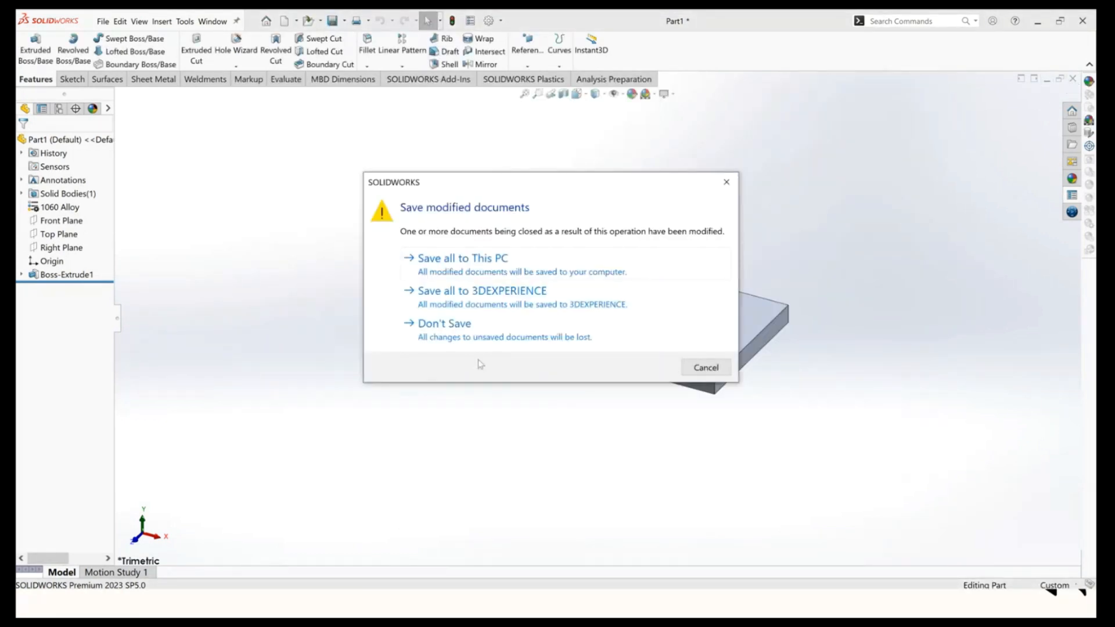
pyautogui.click(467, 335)
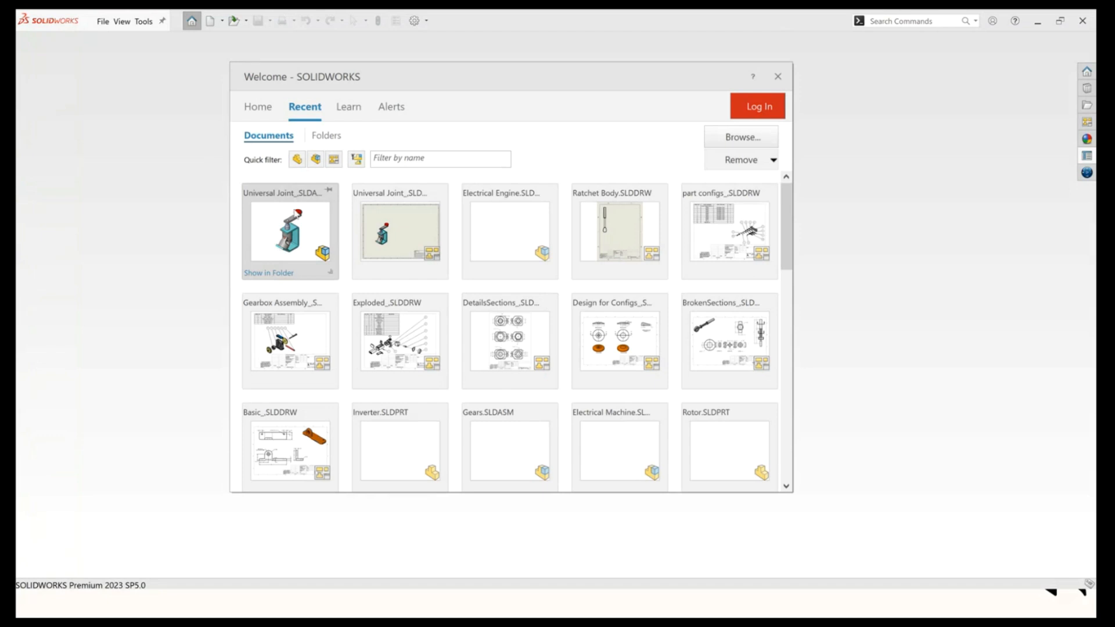
pyautogui.click(295, 213)
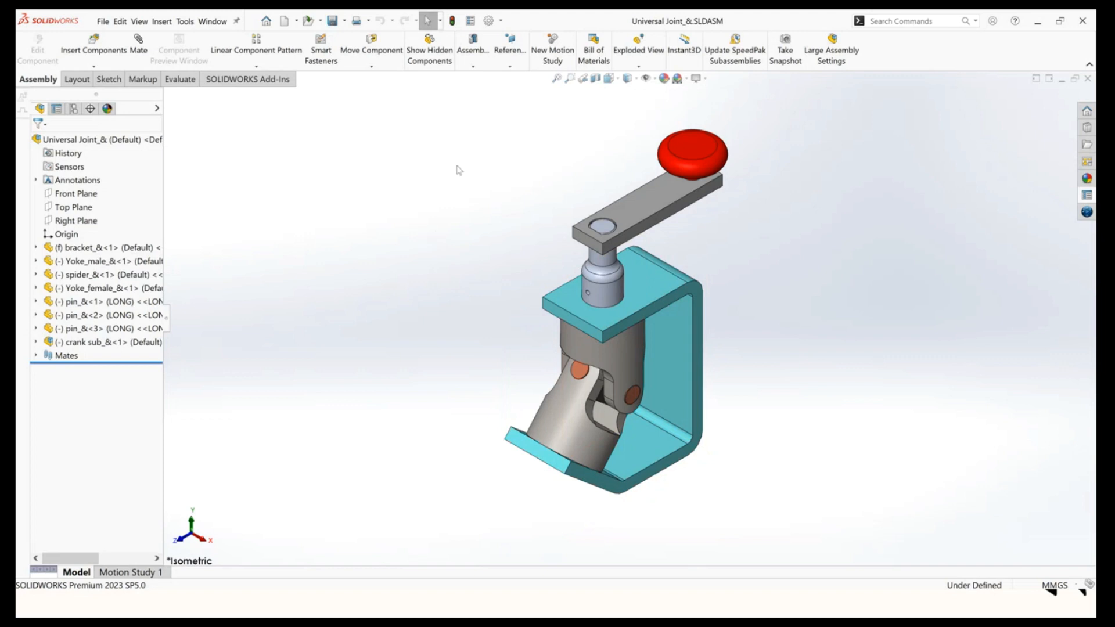
# Open the existing drawing that shares the Universal Joint assembly's name.
pyautogui.click(296, 21)
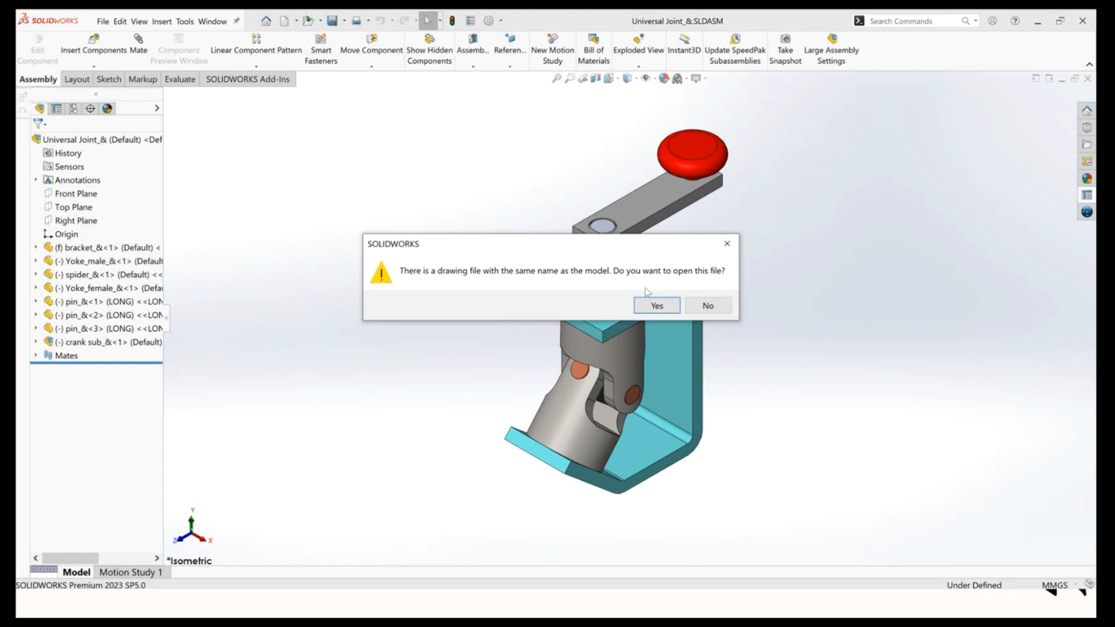
pyautogui.click(660, 306)
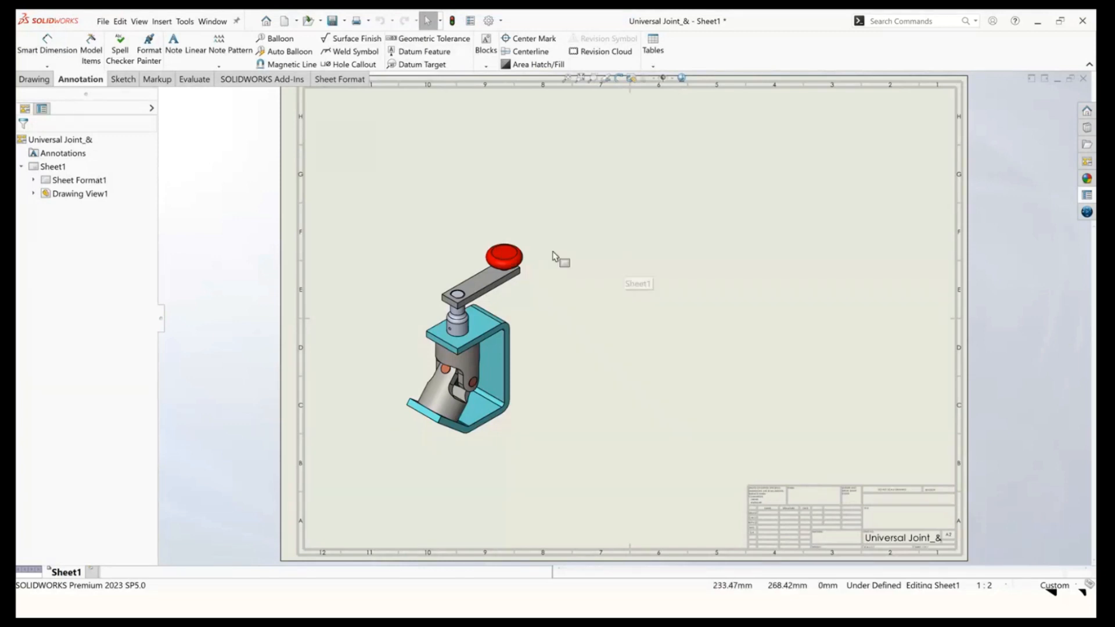
# Insert a Bill of Materials for the drawing view using BOM Template from Desktop > Webinar > templates.
pyautogui.click(654, 67)
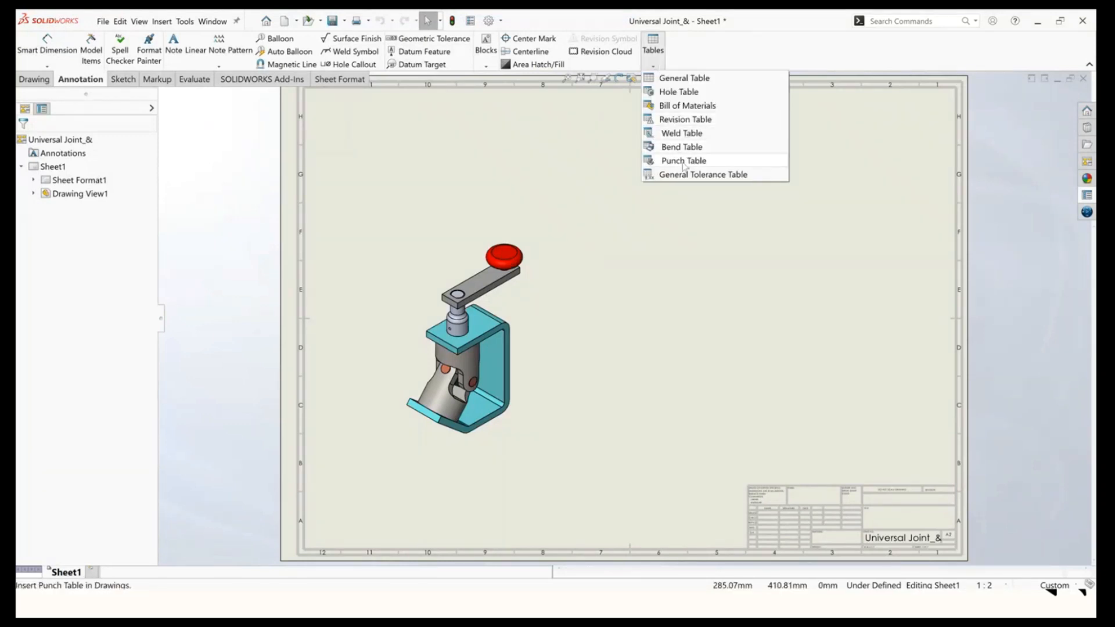
pyautogui.click(685, 105)
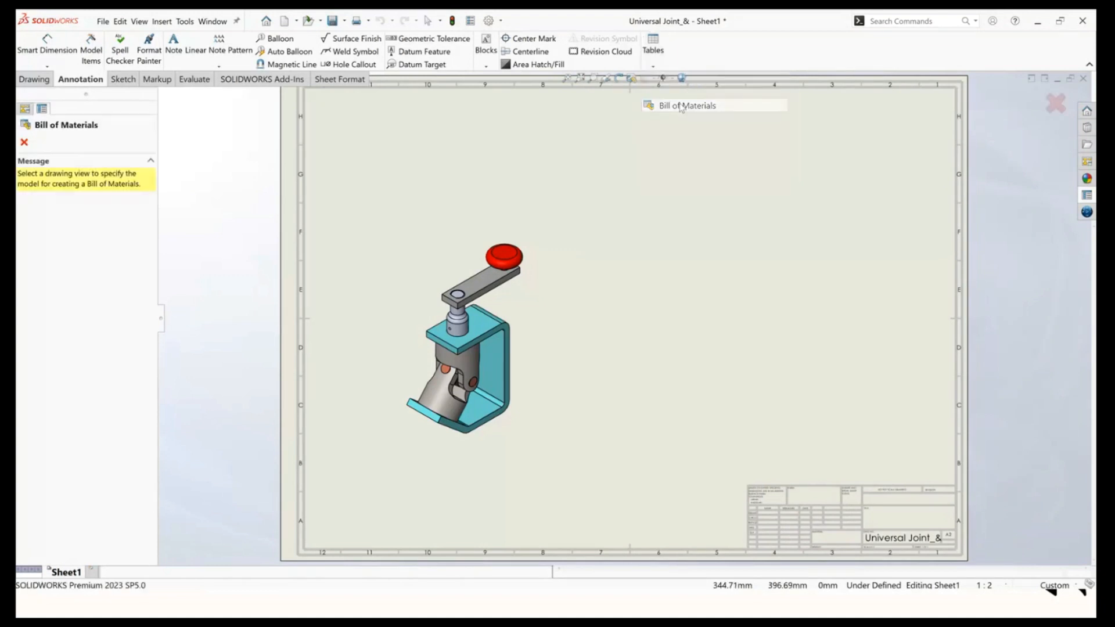
pyautogui.click(540, 308)
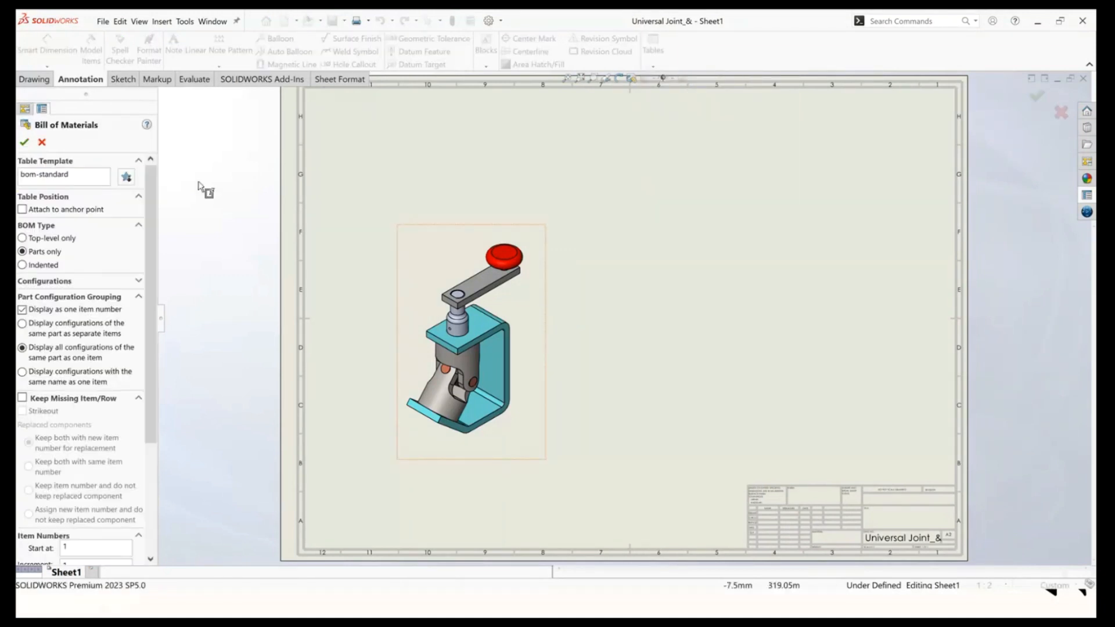
pyautogui.click(126, 177)
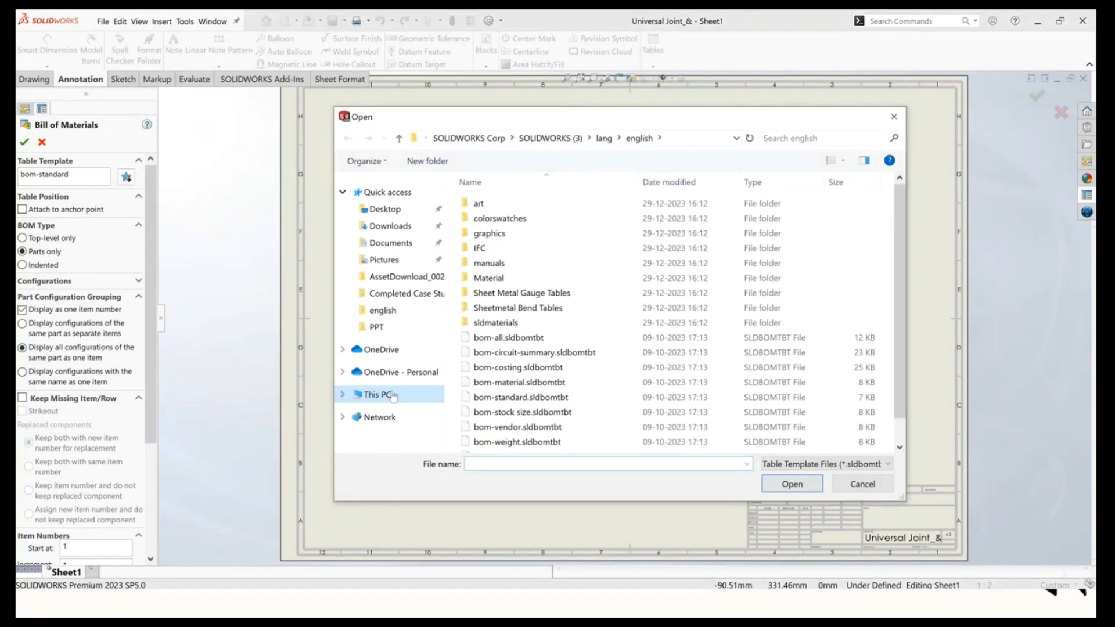
pyautogui.click(393, 211)
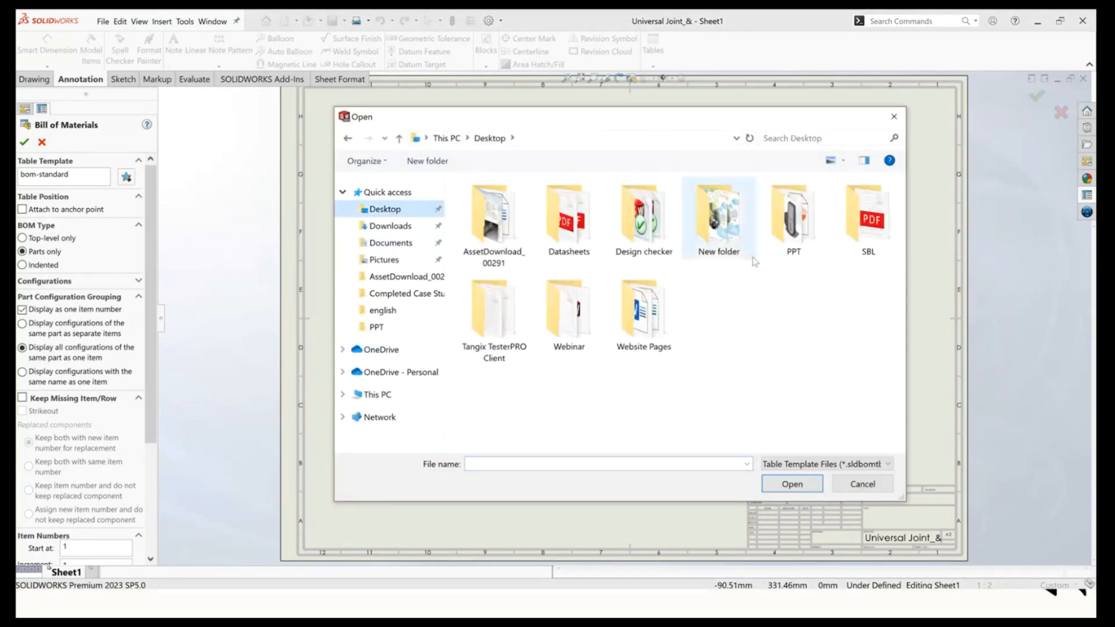
pyautogui.doubleClick(583, 336)
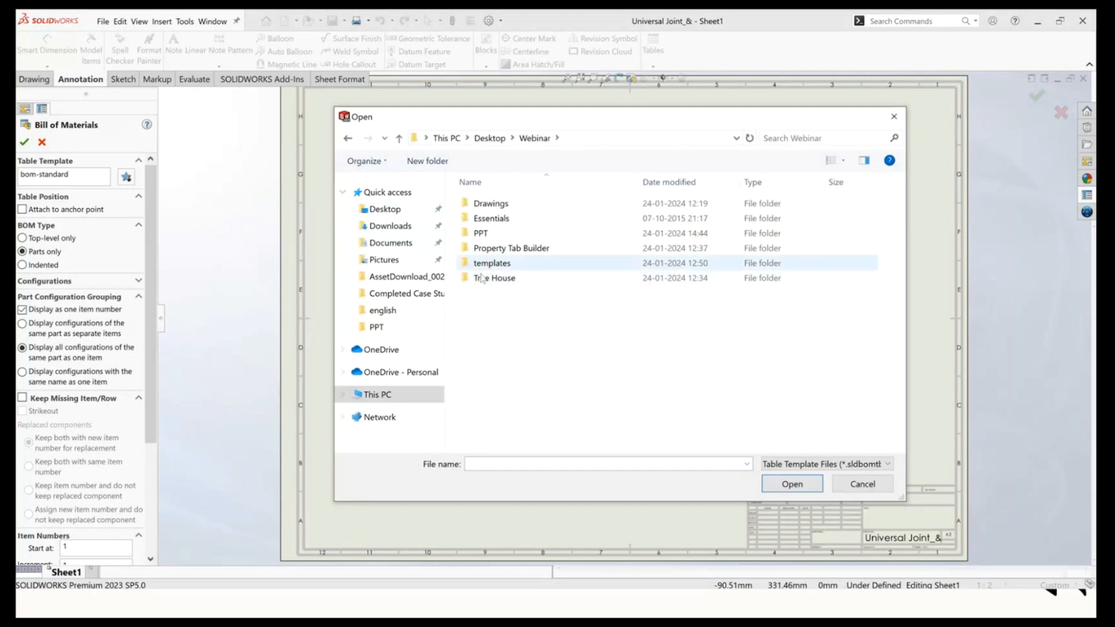
pyautogui.doubleClick(494, 264)
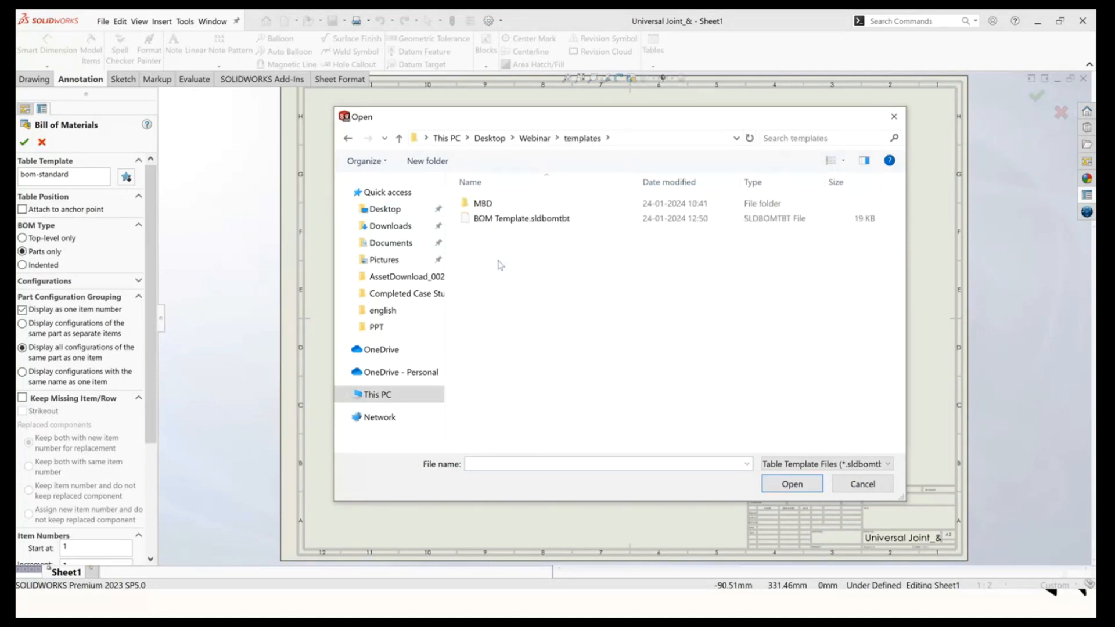
pyautogui.click(520, 219)
pyautogui.click(792, 483)
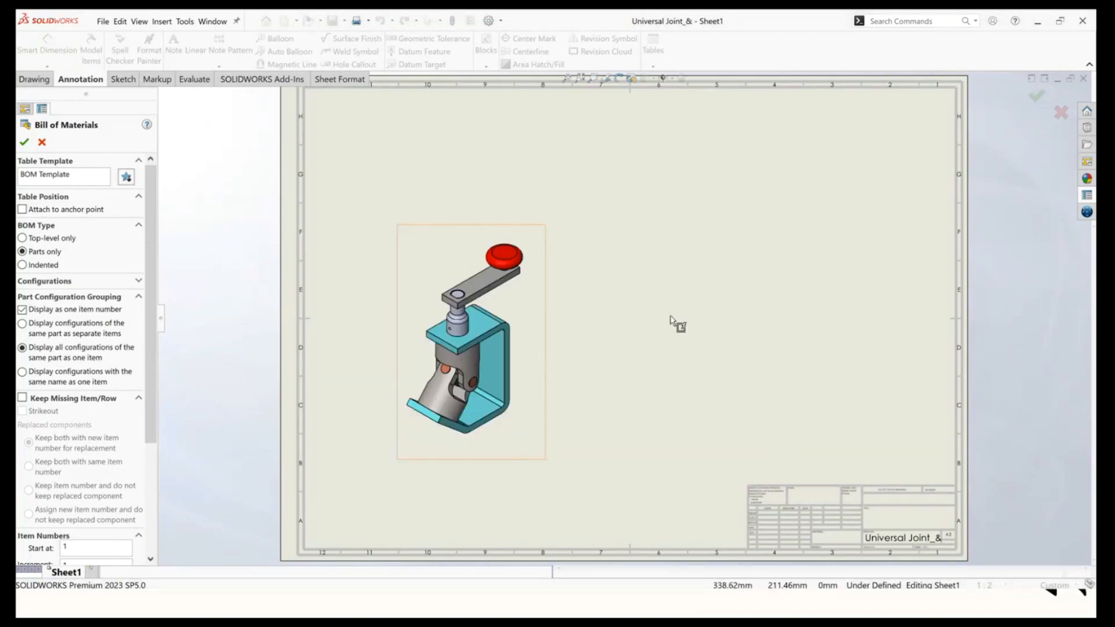
pyautogui.click(24, 142)
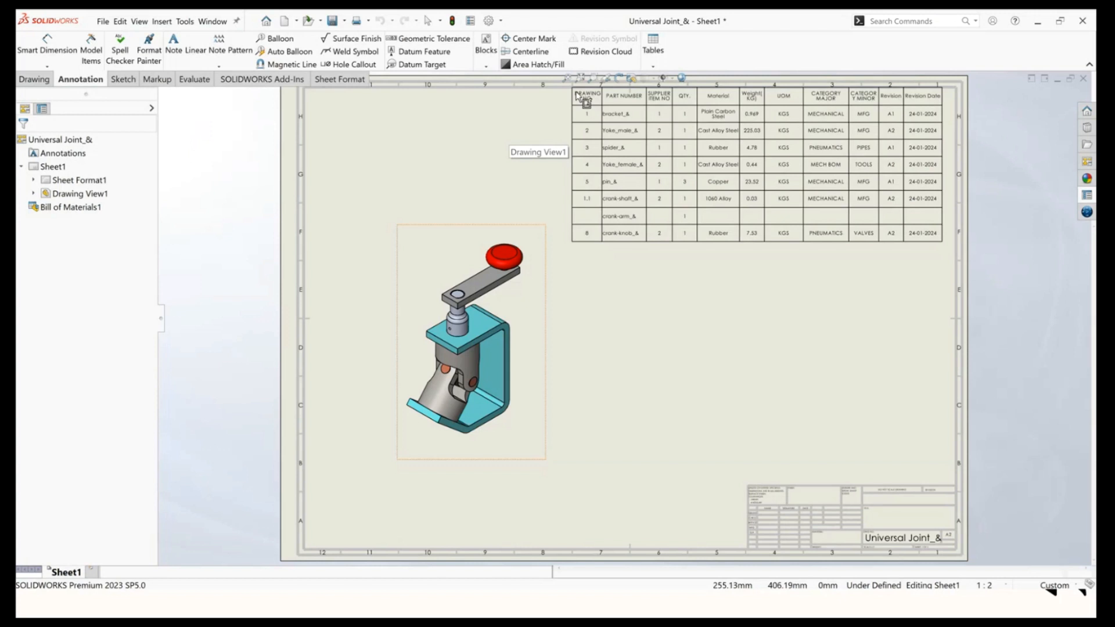
# Examine the Bill of Materials table and its custom property columns.
pyautogui.click(573, 91)
pyautogui.press('f')
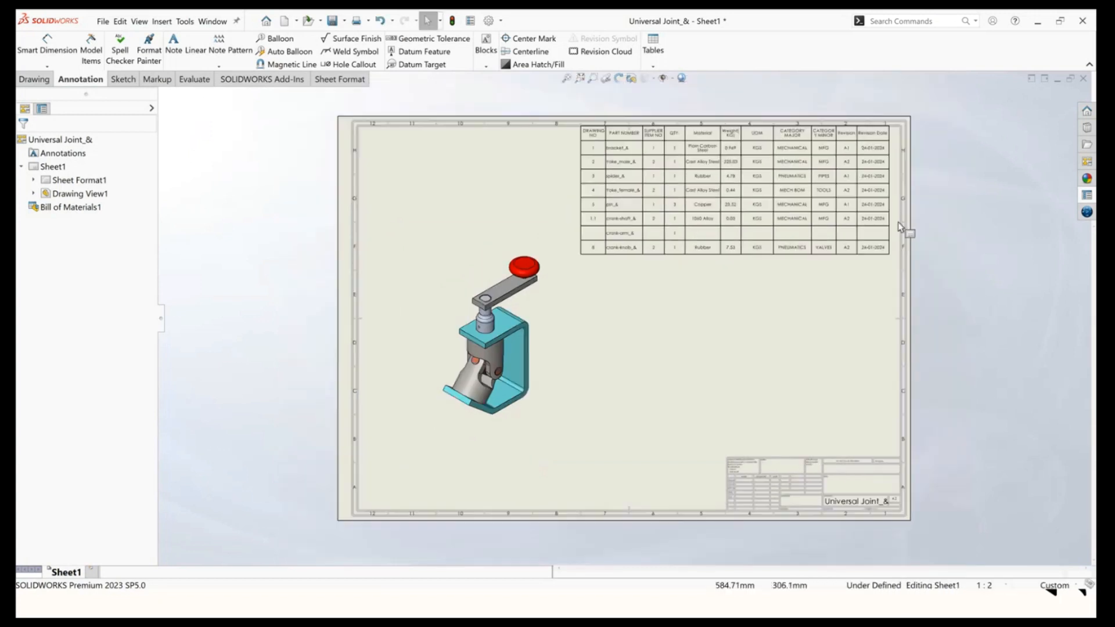
pyautogui.scroll(-1, 941, 101)
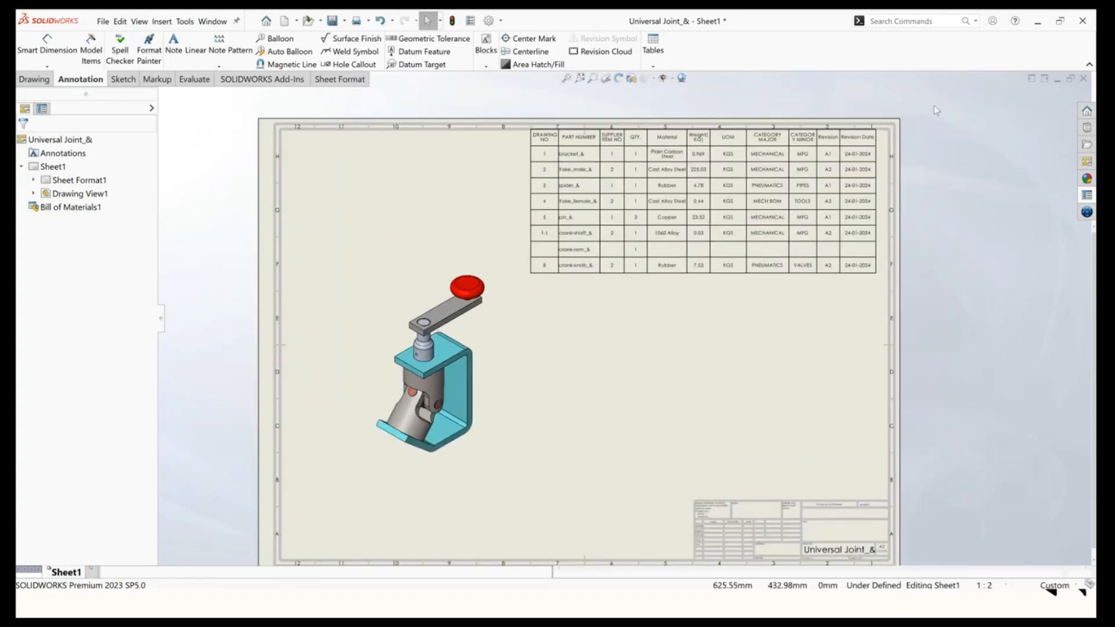
pyautogui.scroll(-2, 726, 122)
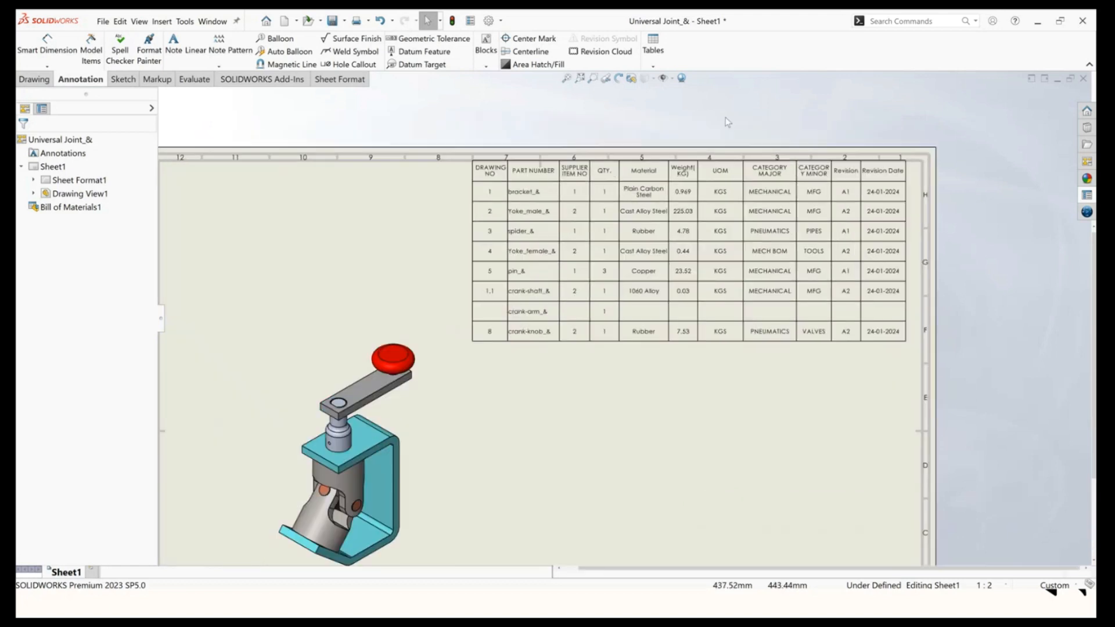
pyautogui.click(485, 170)
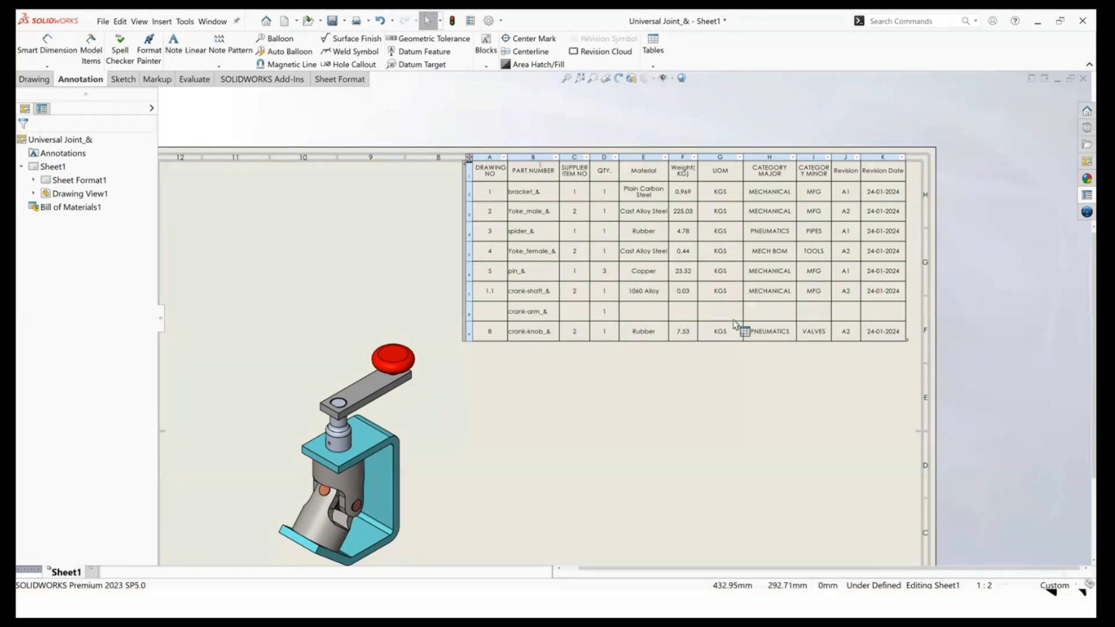
pyautogui.scroll(3, 629, 325)
pyautogui.scroll(-1, 569, 430)
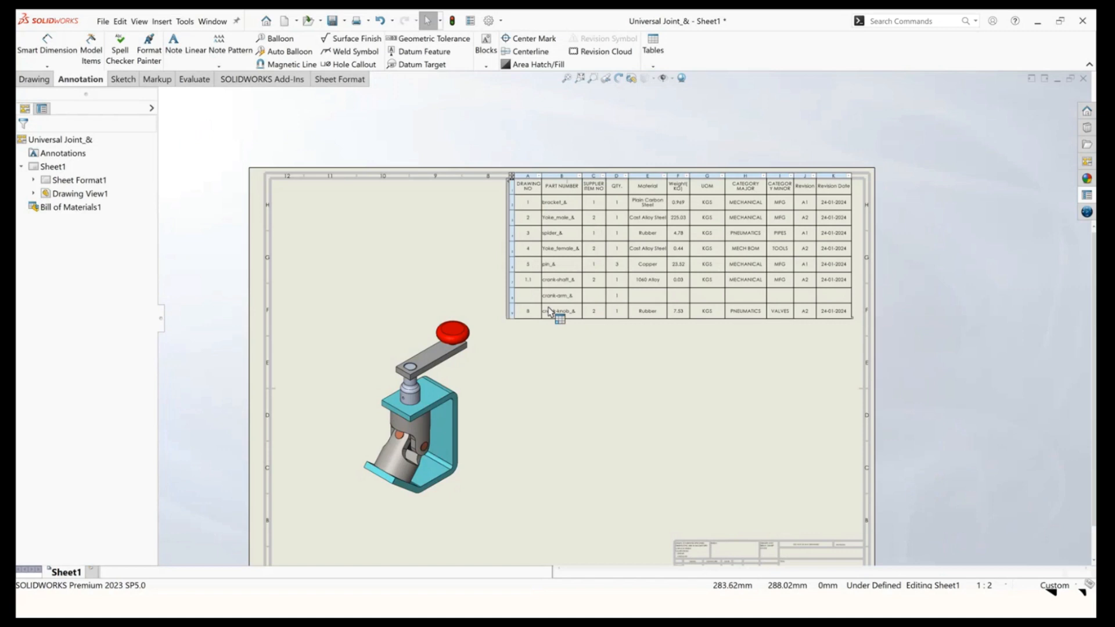
# Open the assembly referenced by the drawing view.
pyautogui.rightClick(384, 313)
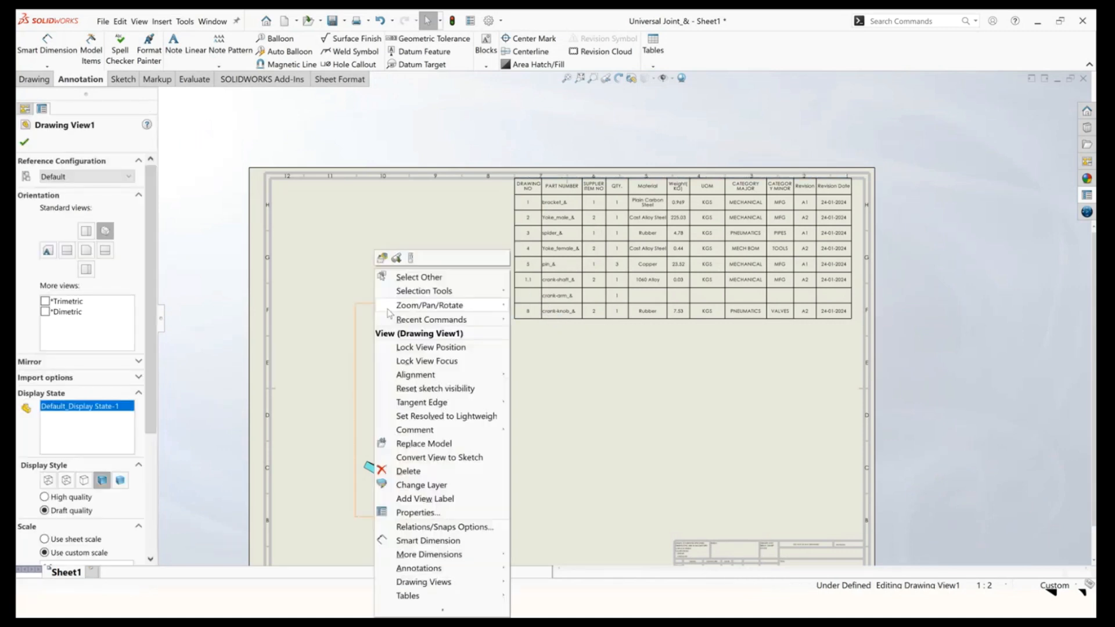
pyautogui.click(397, 259)
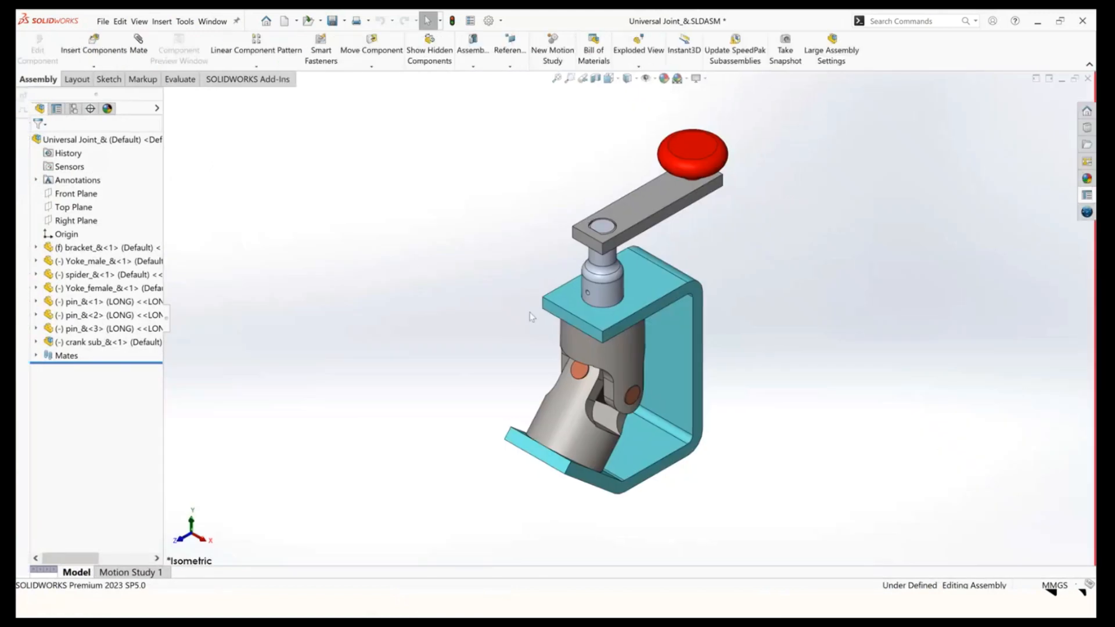
# Open the crank-arm part from the crank sub subassembly.
pyautogui.click(36, 342)
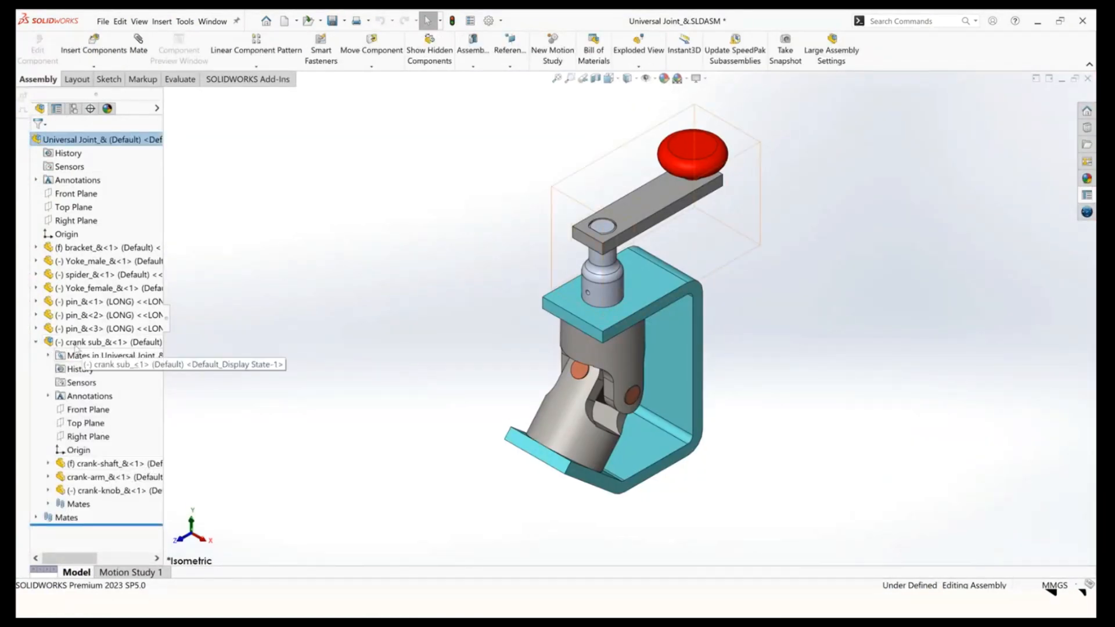
pyautogui.rightClick(118, 473)
pyautogui.click(129, 286)
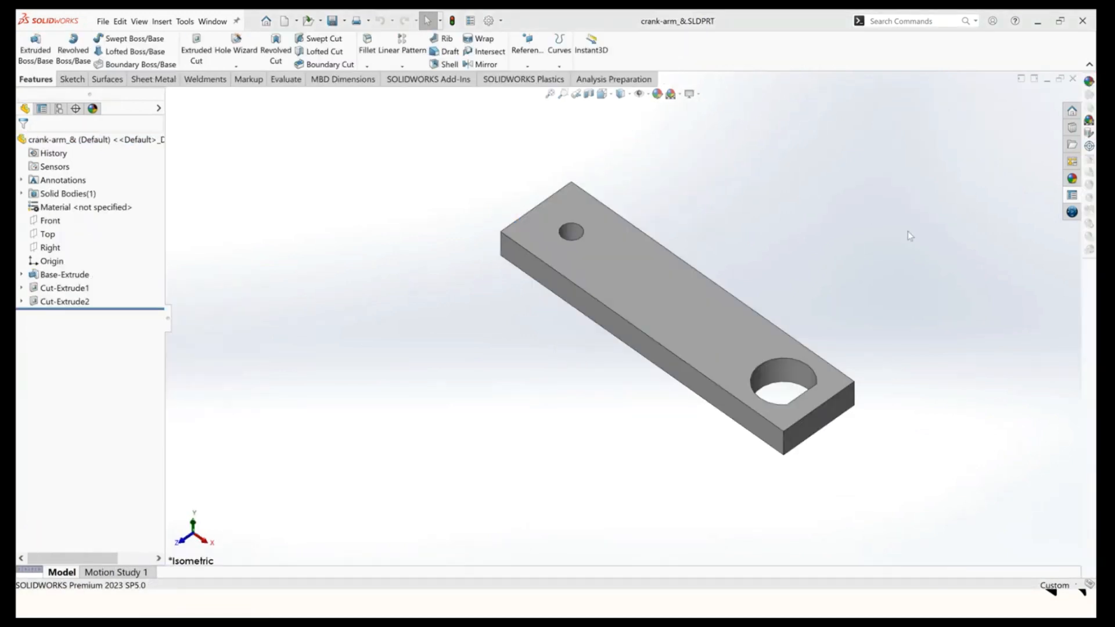
# In the Custom Properties tab, enter DRAWING NO 1.2 and SUPPLIER ITEM NO 2.
pyautogui.click(1071, 196)
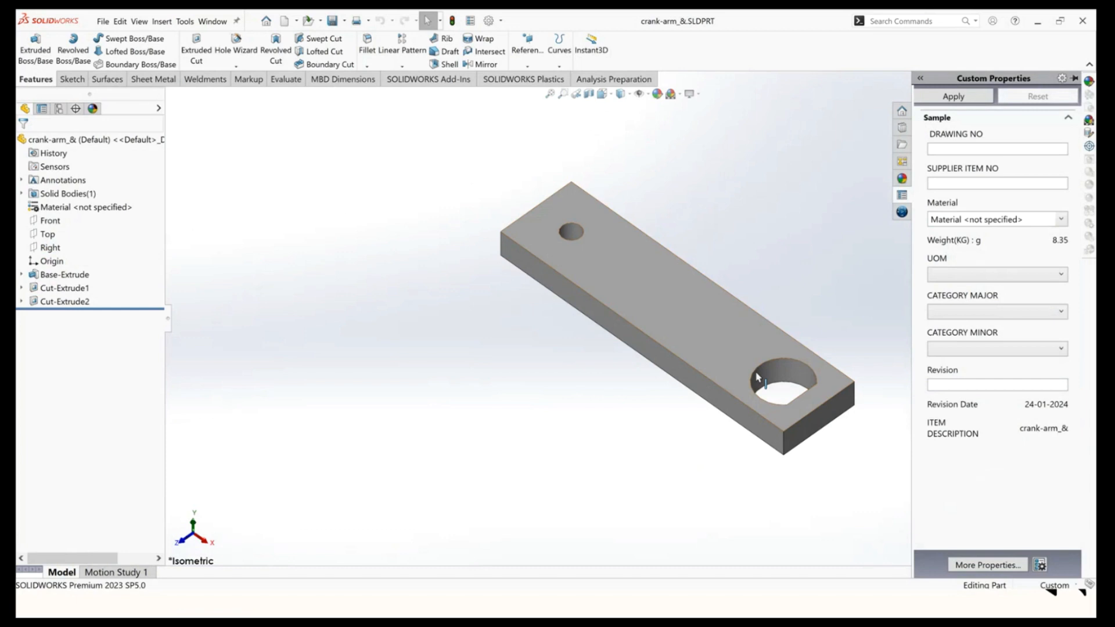
pyautogui.click(943, 152)
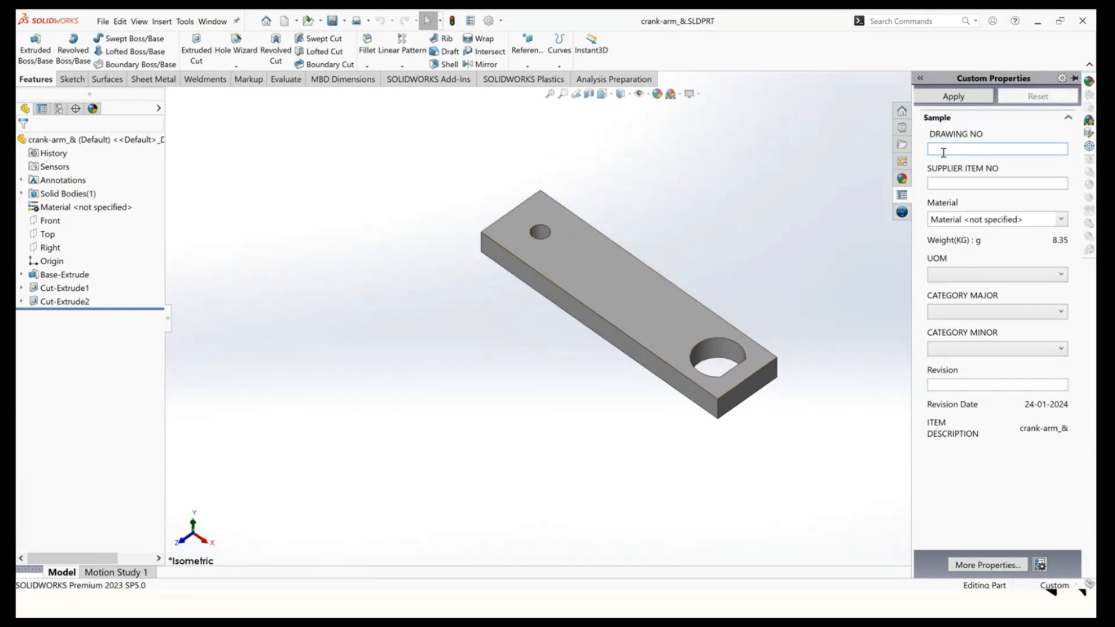
pyautogui.write('1.2')
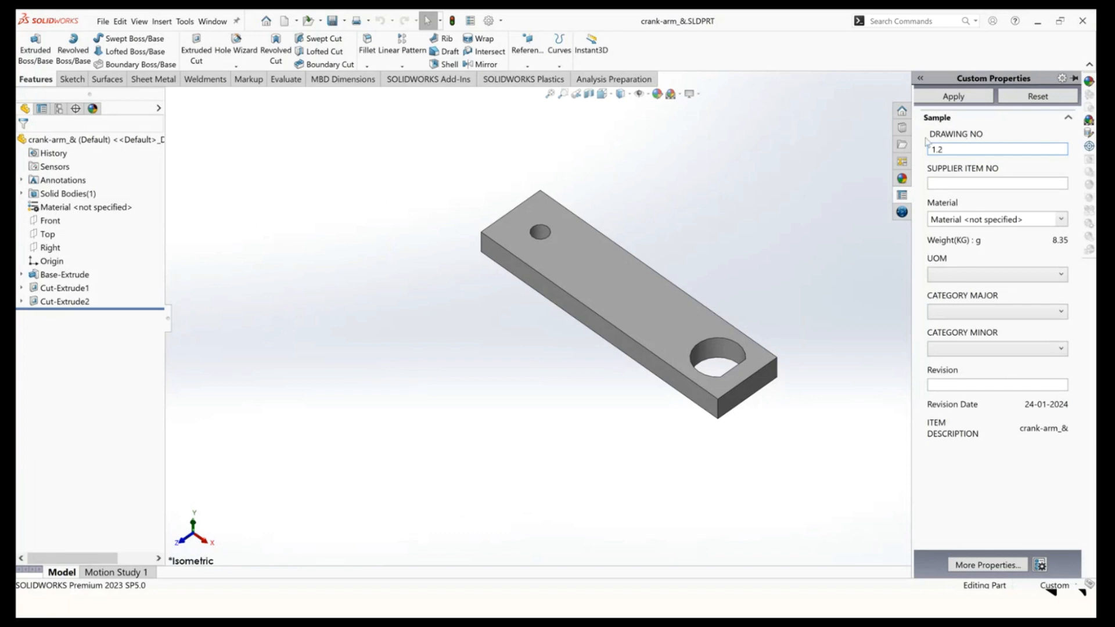
pyautogui.click(952, 183)
pyautogui.write('2')
# Set the part's material to 1060 Alloy.
pyautogui.click(1061, 219)
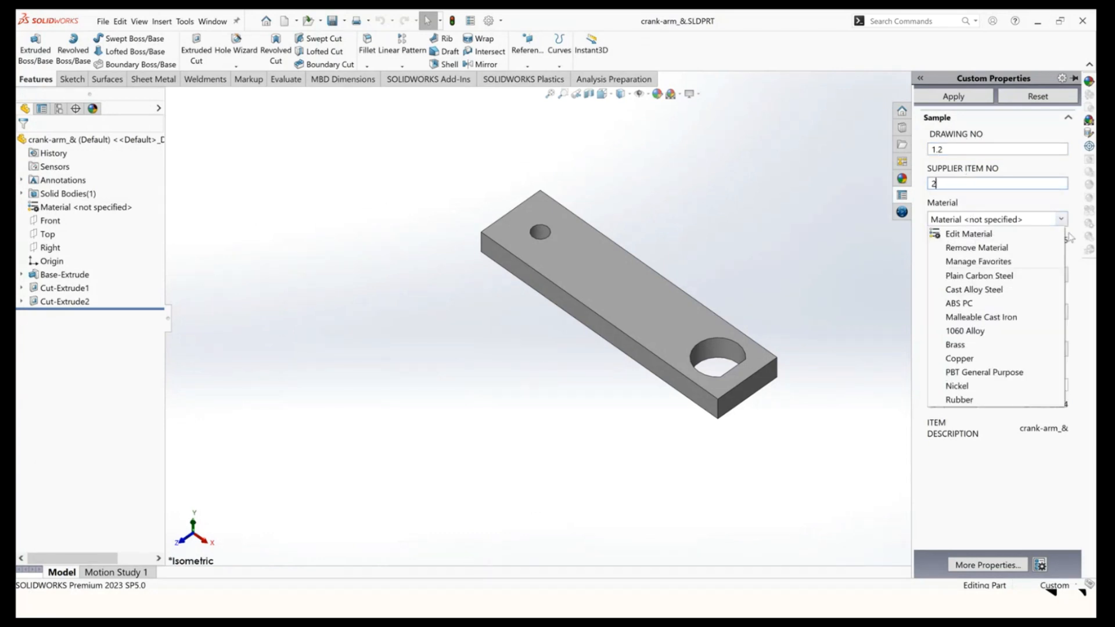
pyautogui.click(971, 344)
pyautogui.click(646, 305)
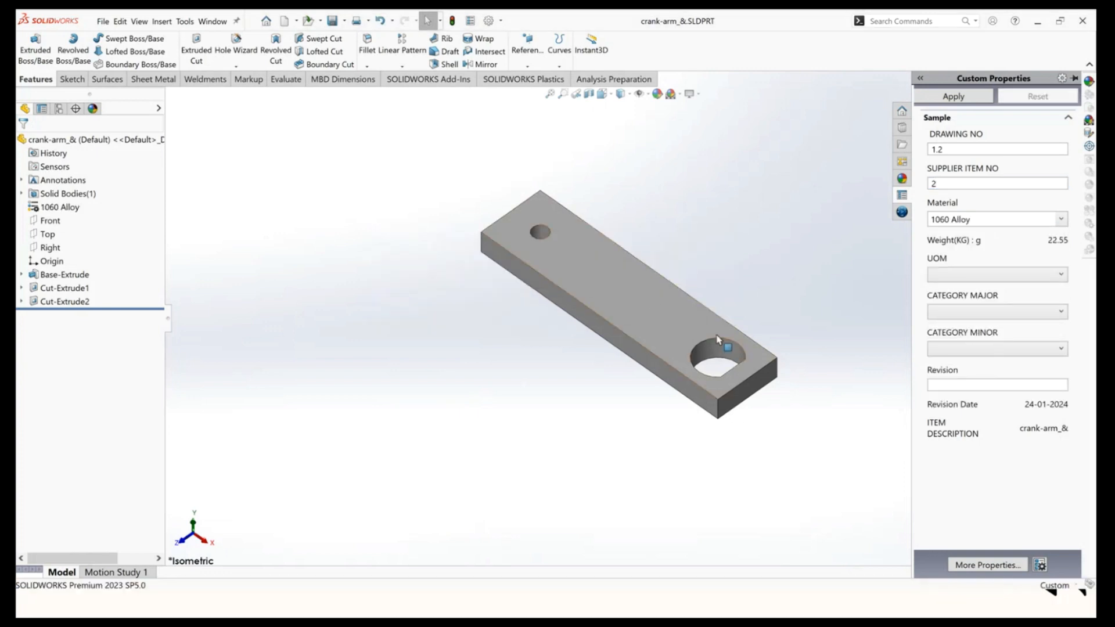
# Choose KGS for UOM, MECHANICAL for CATEGORY MAJOR, MFG for CATEGORY MINOR and enter A1 as the Revision.
pyautogui.click(954, 277)
pyautogui.click(951, 361)
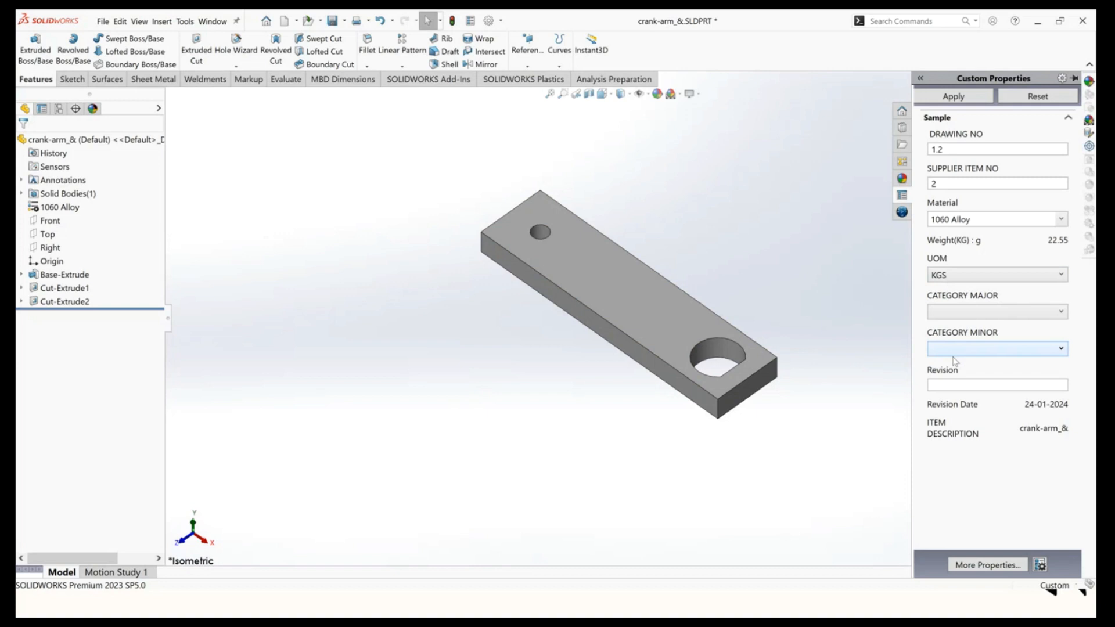
pyautogui.click(956, 313)
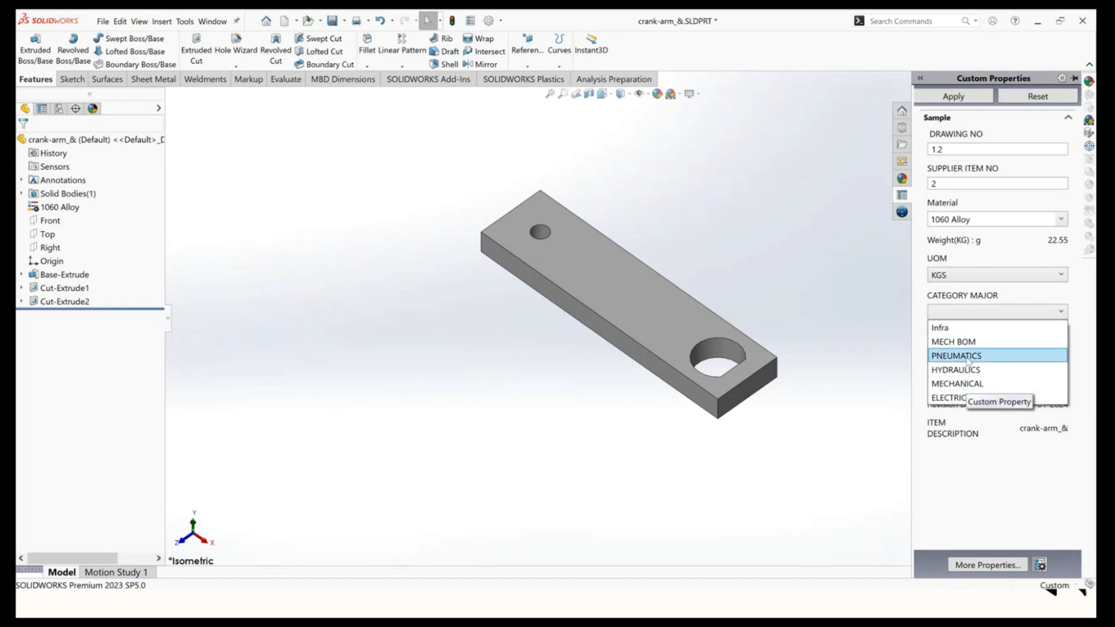
pyautogui.click(956, 383)
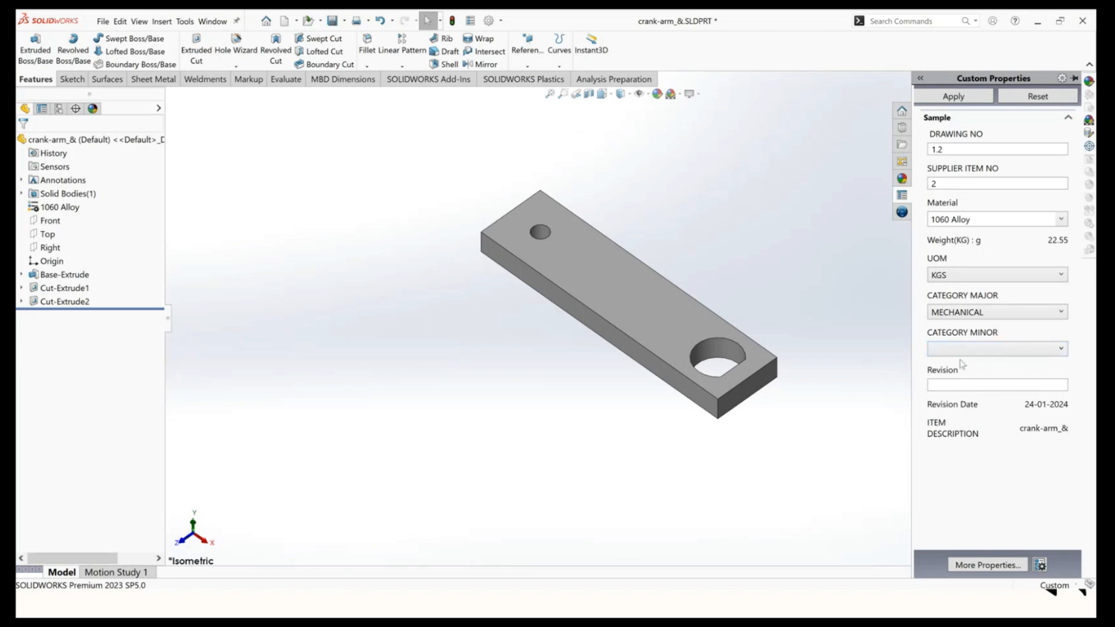
pyautogui.click(981, 349)
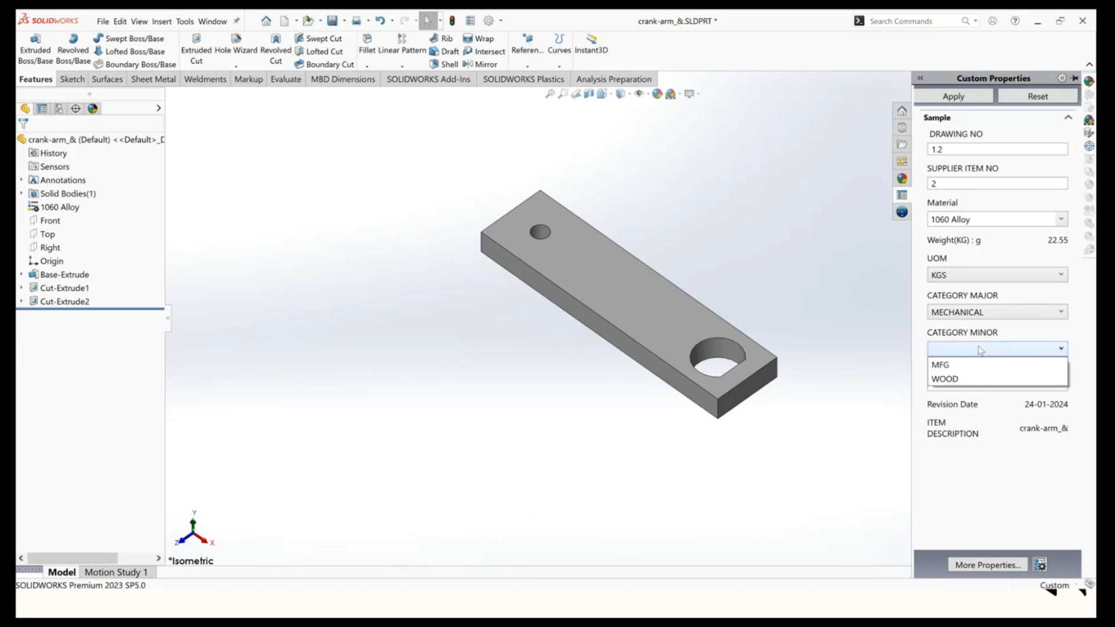
pyautogui.click(952, 365)
pyautogui.click(956, 384)
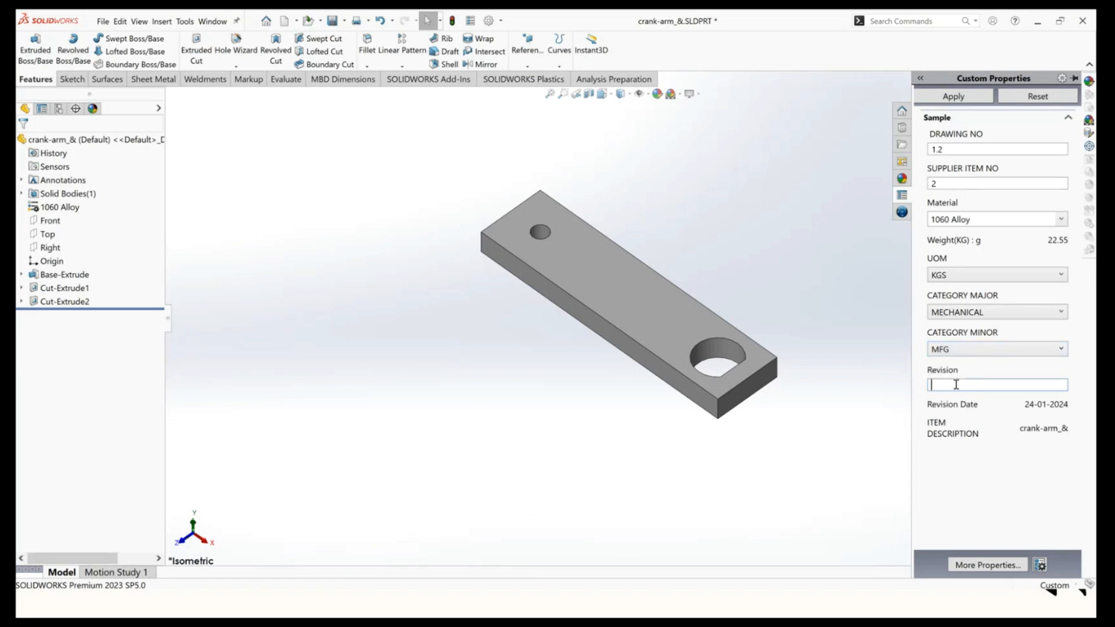
pyautogui.write('A1')
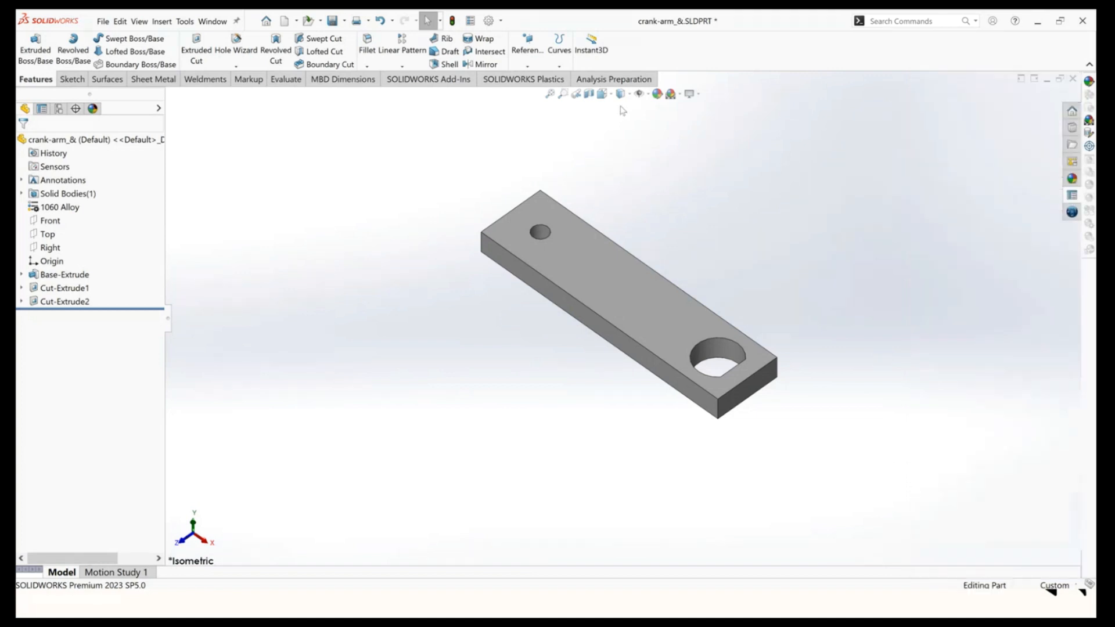
# Review the custom properties in the part's Summary Information dialog.
pyautogui.click(471, 21)
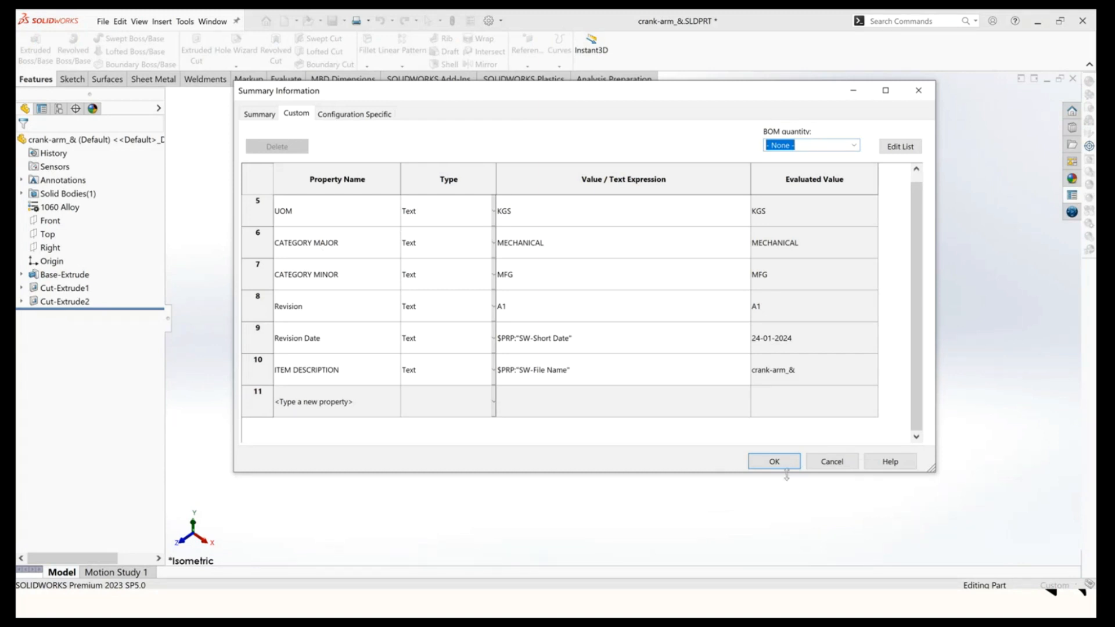
pyautogui.click(775, 462)
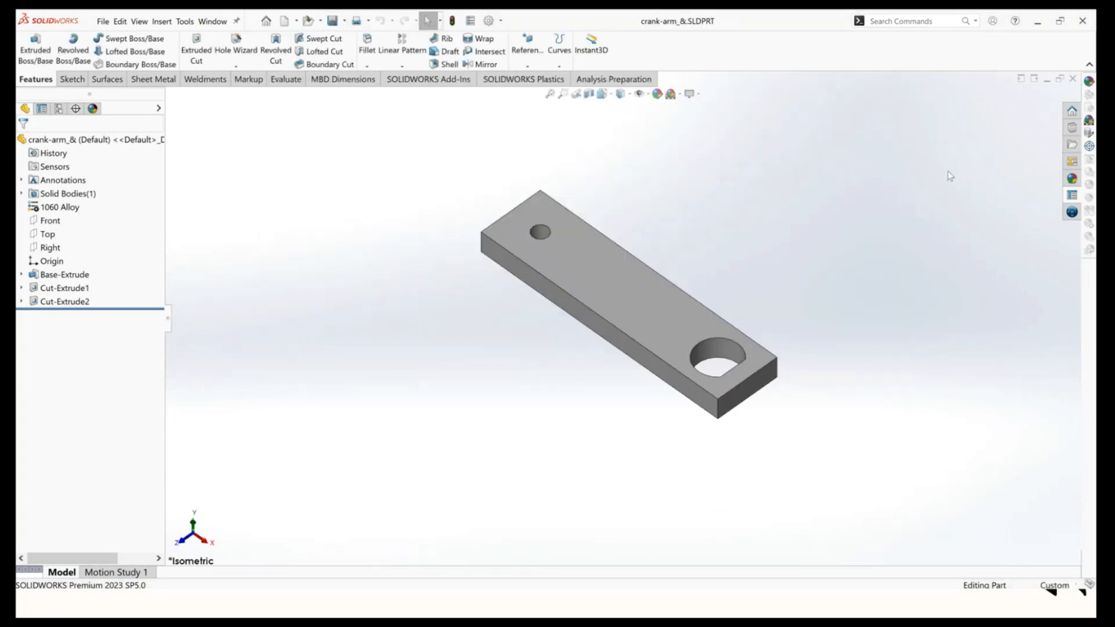
# Close the crank-arm part and save the Universal Joint assembly together with all its modified referenced documents.
pyautogui.click(1072, 79)
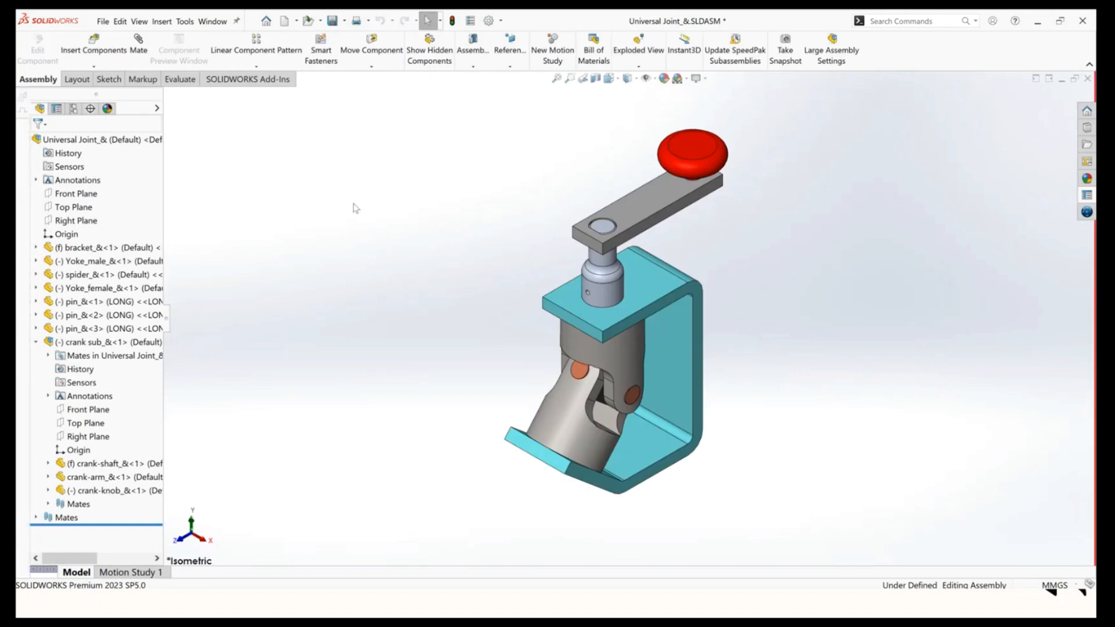
pyautogui.click(331, 21)
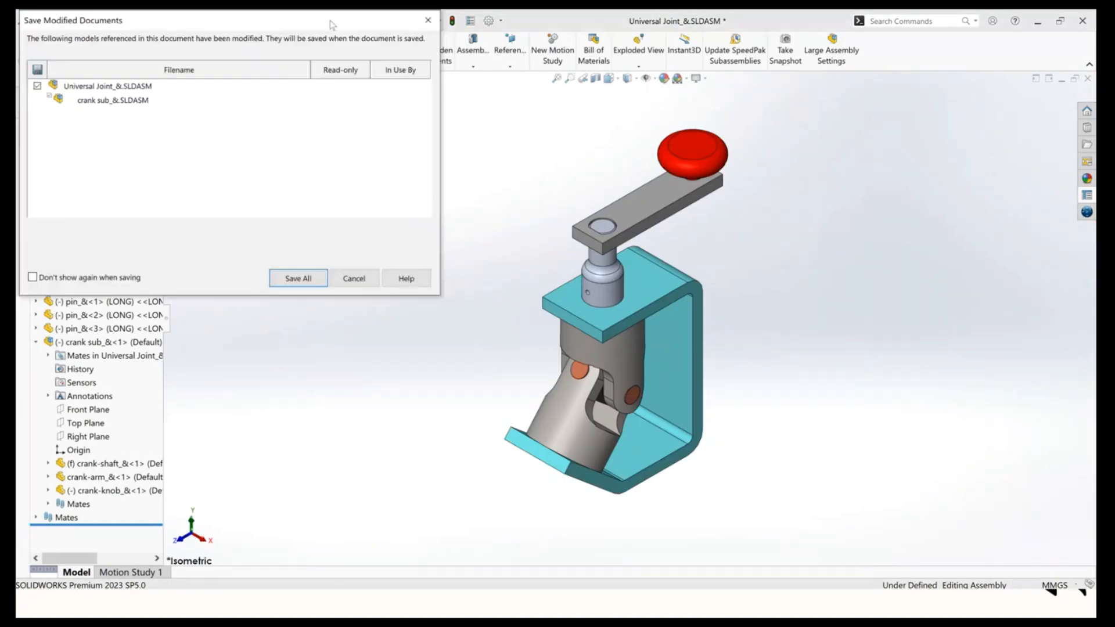
pyautogui.click(299, 279)
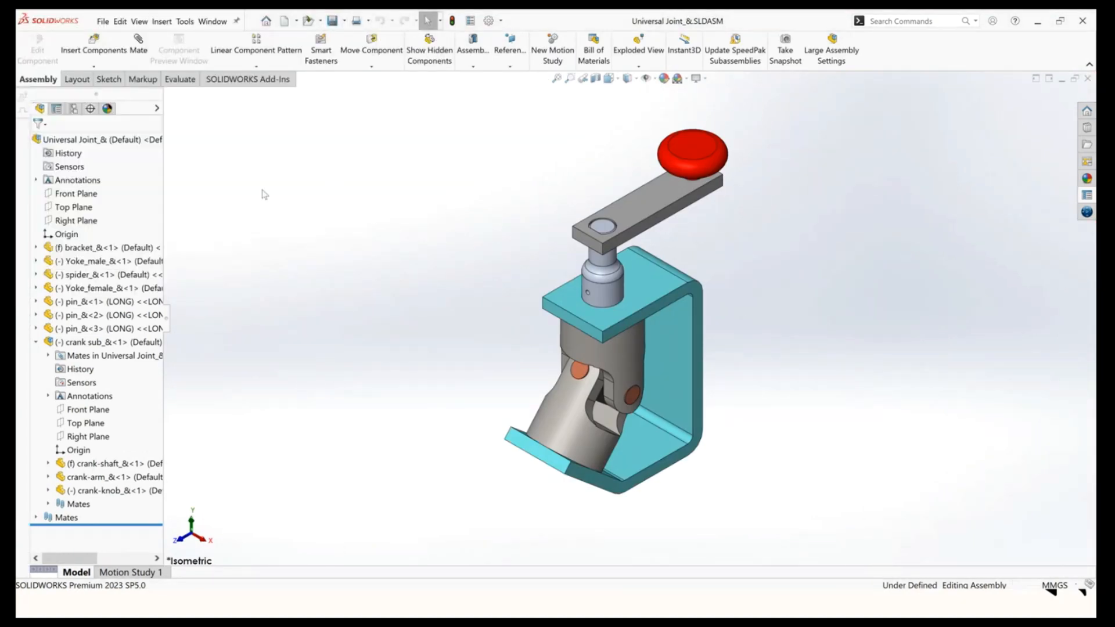
# Switch to the Universal Joint_& Sheet1 drawing and review the updated Bill of Materials table.
pyautogui.hotkey('shift', 'c')
pyautogui.click(213, 21)
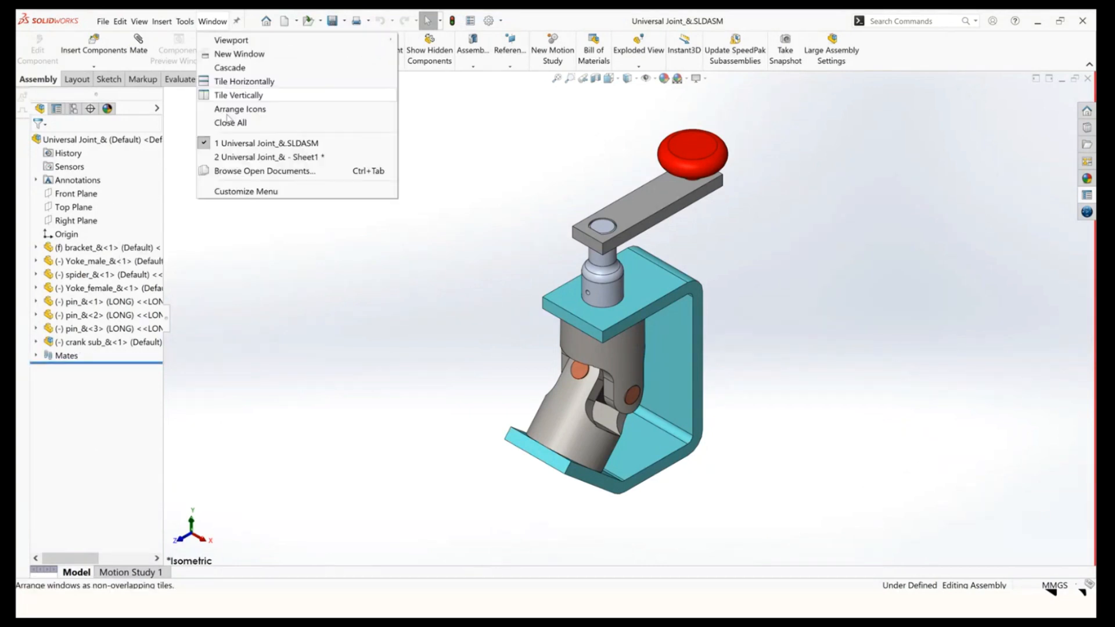
pyautogui.click(269, 157)
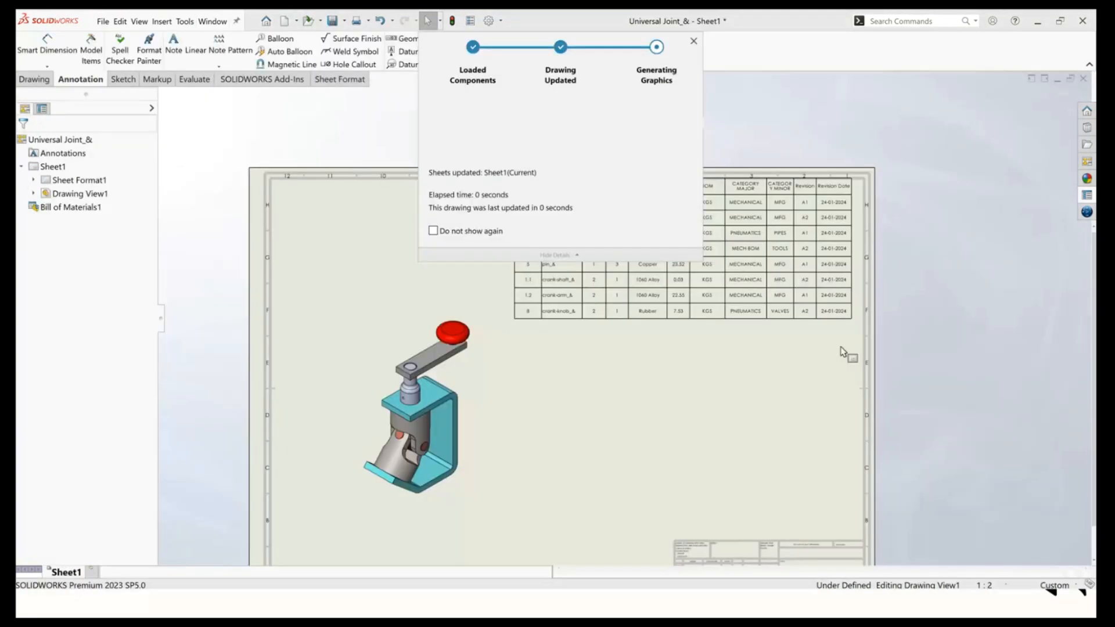
pyautogui.scroll(-2, 611, 294)
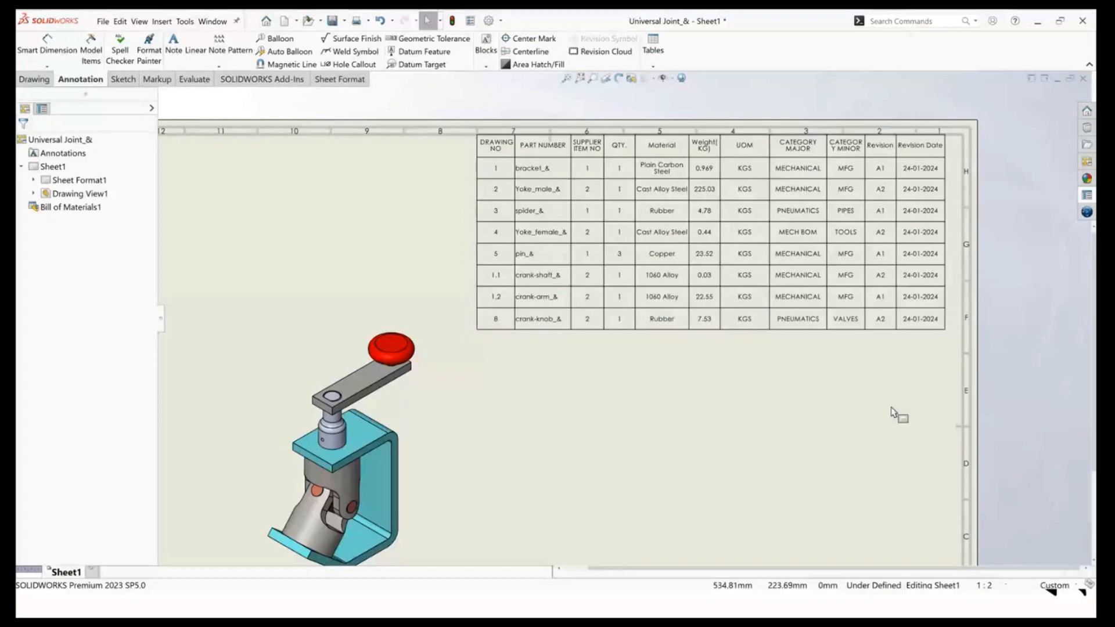
pyautogui.scroll(1, 899, 416)
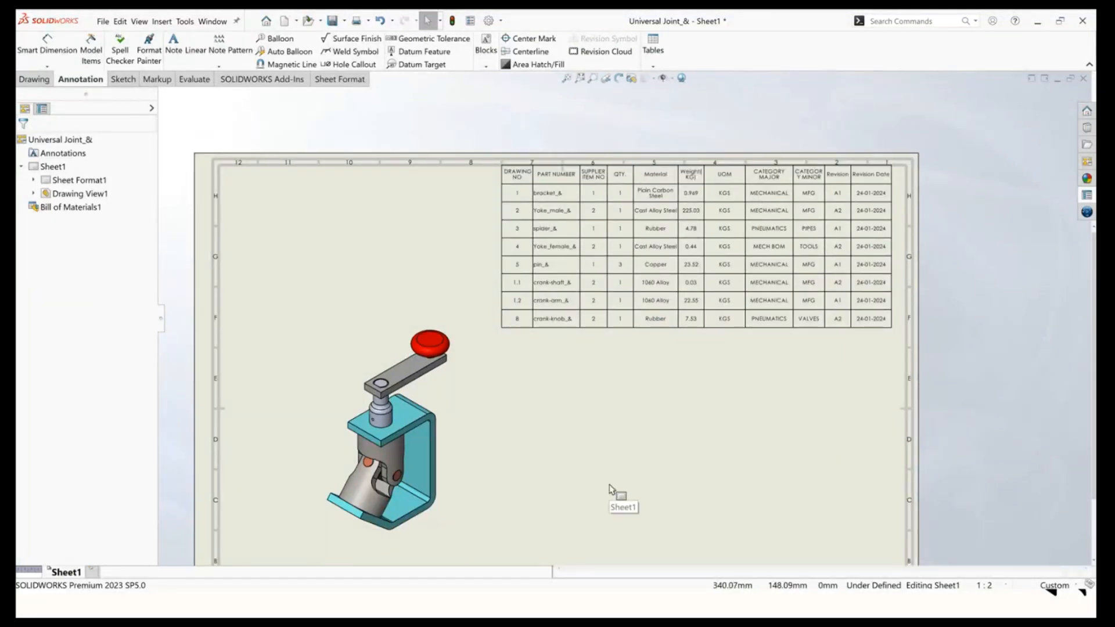
# Switch to the PowerPoint presentation describing how to use the Property Tab.
pyautogui.press('super+Tab')
pyautogui.click(598, 185)
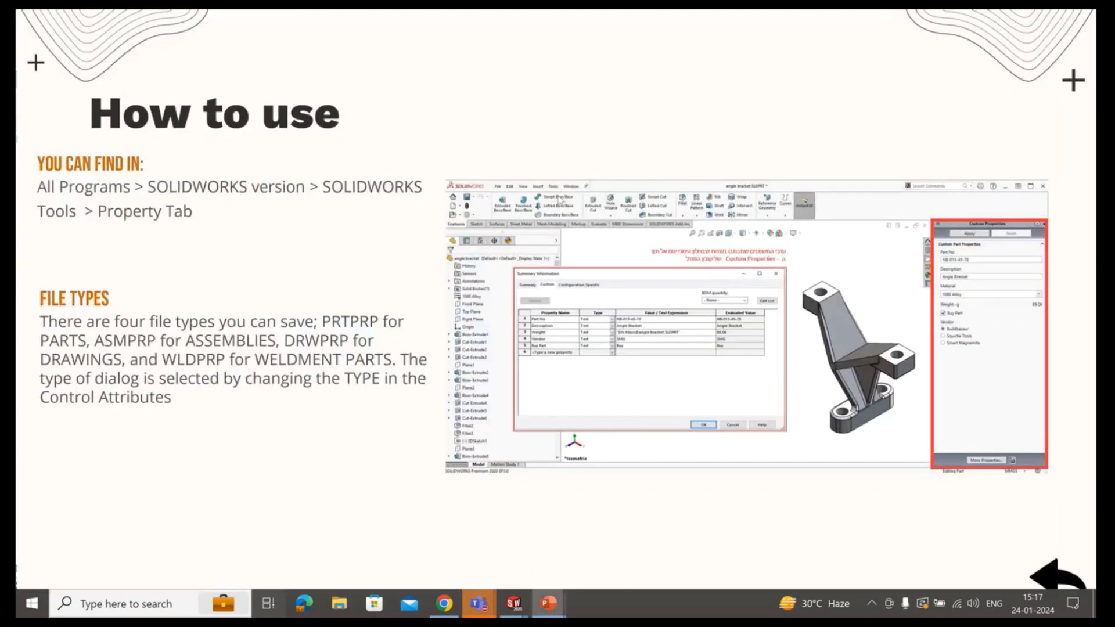
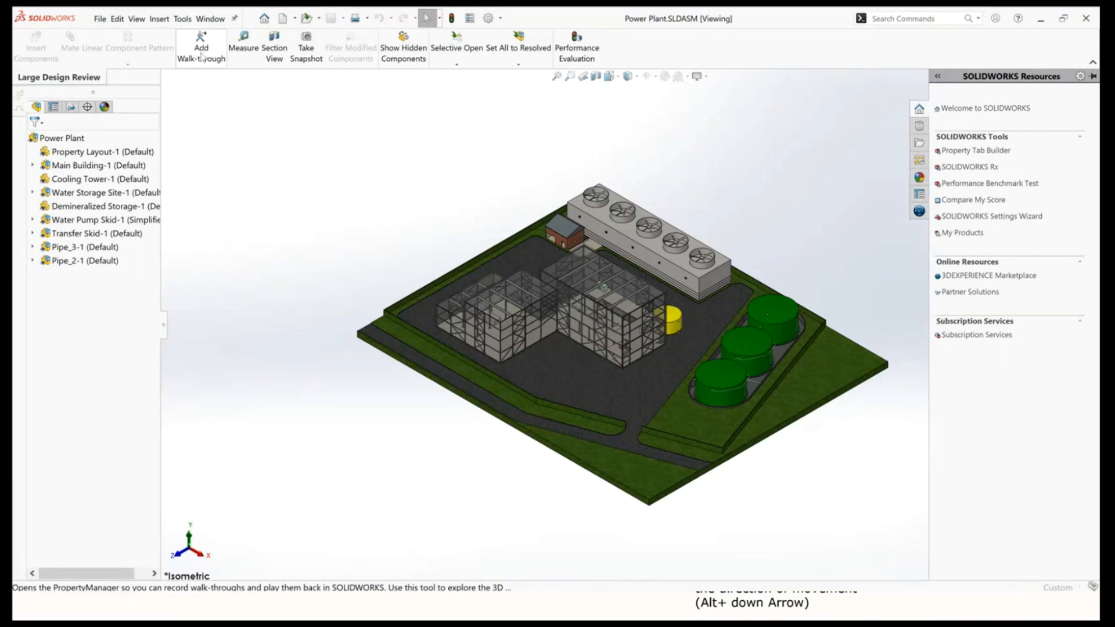
# Add a walk-through to the Power Plant assembly and start the walk-through mode.
pyautogui.click(202, 56)
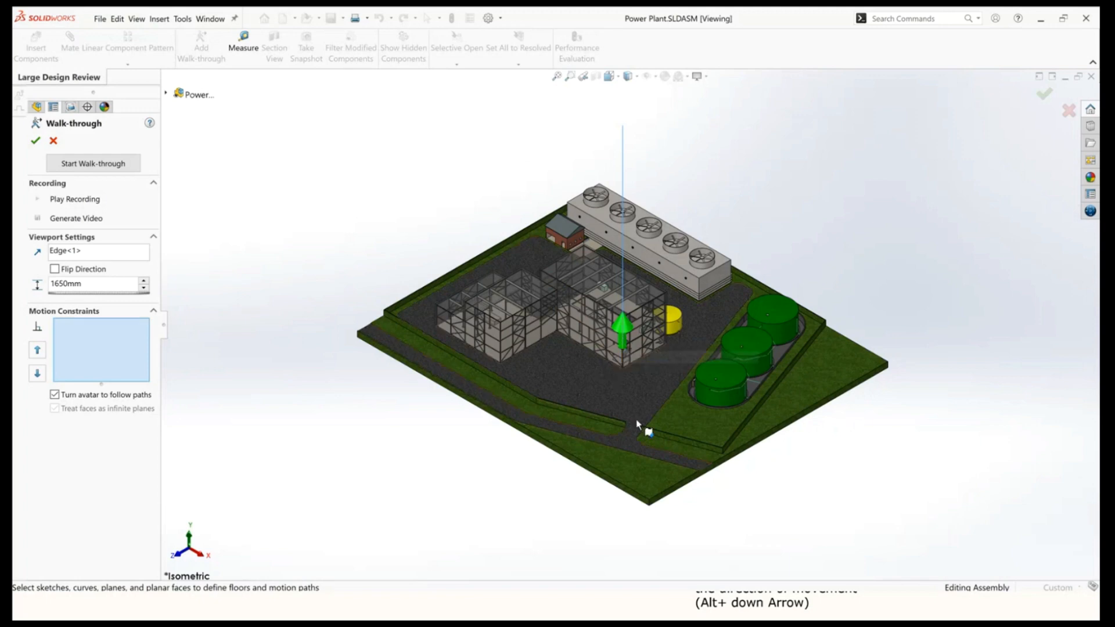
pyautogui.scroll(-3, 636, 413)
pyautogui.moveTo(631, 407); pyautogui.dragTo(614, 264, button='middle')
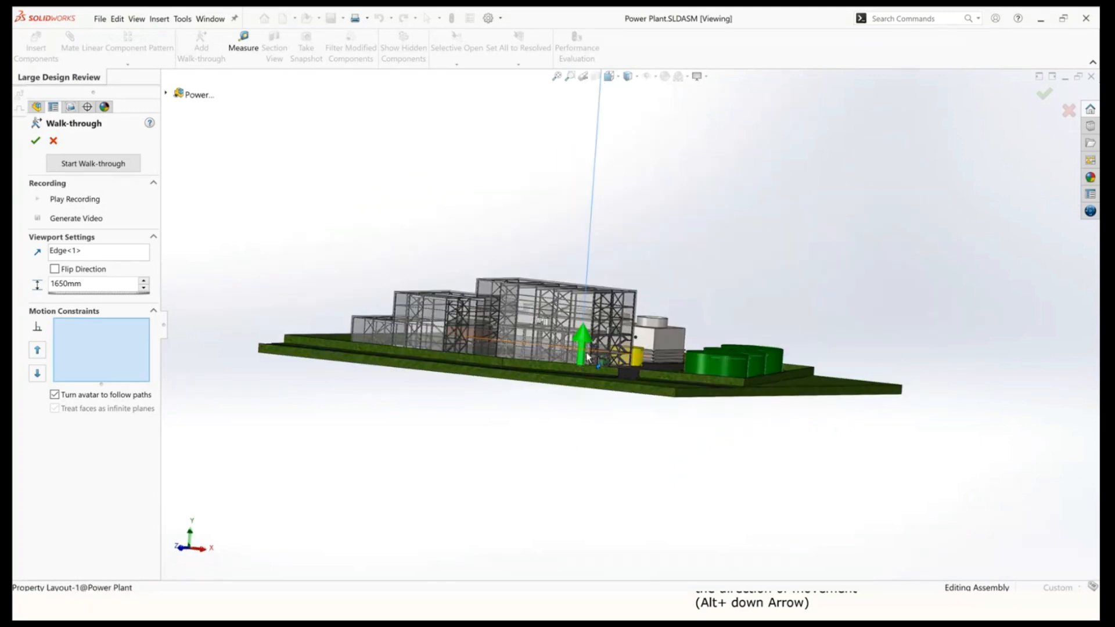
pyautogui.moveTo(500, 411); pyautogui.dragTo(525, 426, button='middle')
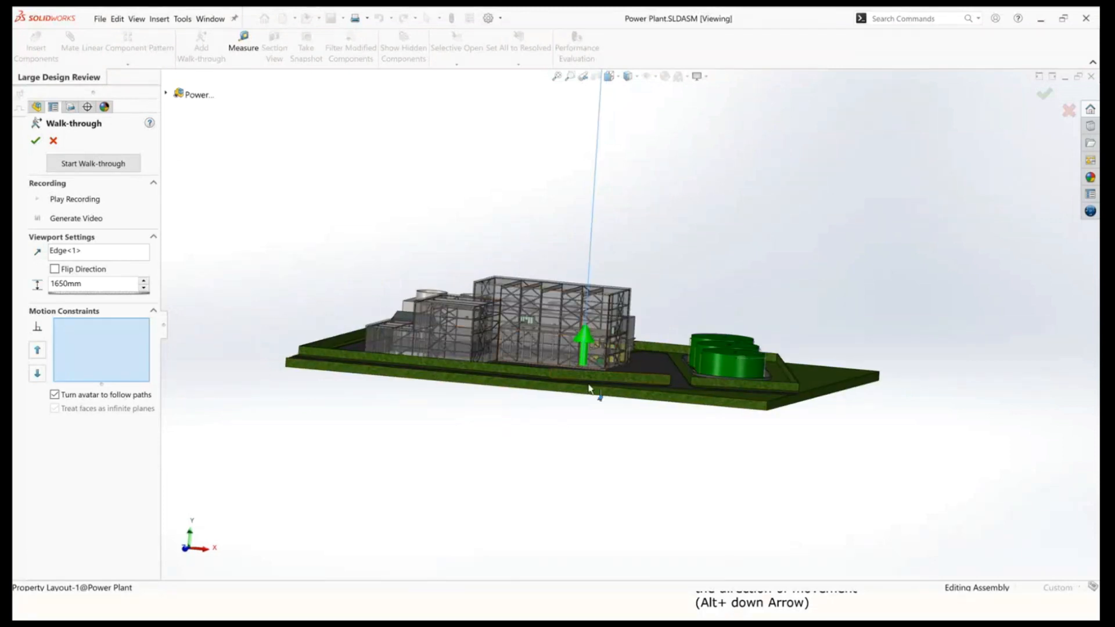
pyautogui.moveTo(588, 388); pyautogui.dragTo(543, 423, button='middle')
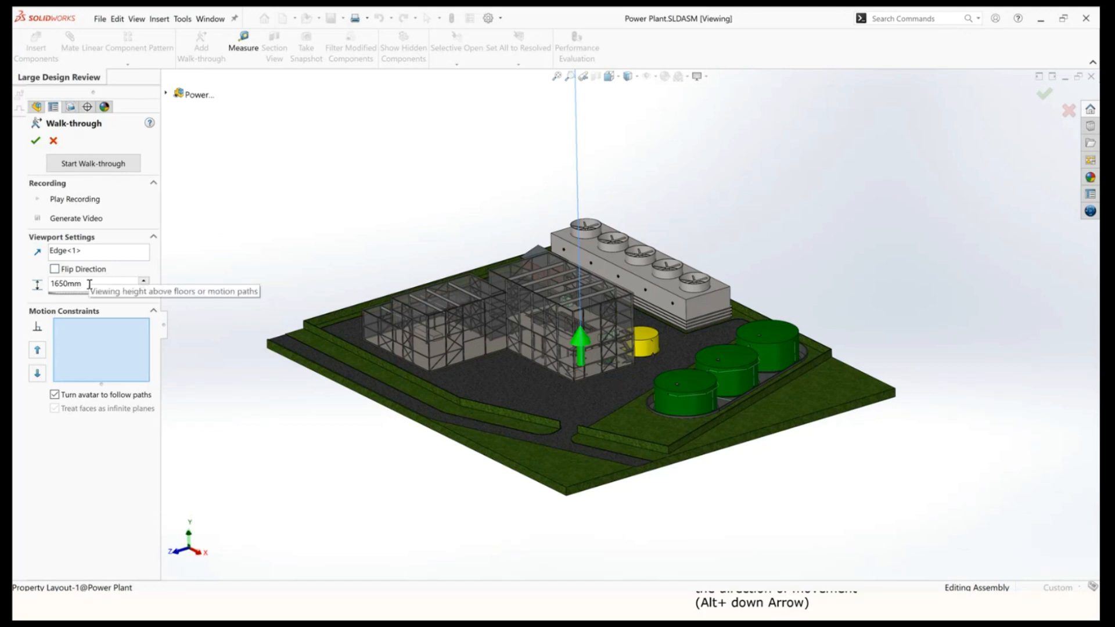
pyautogui.moveTo(87, 284); pyautogui.dragTo(46, 286)
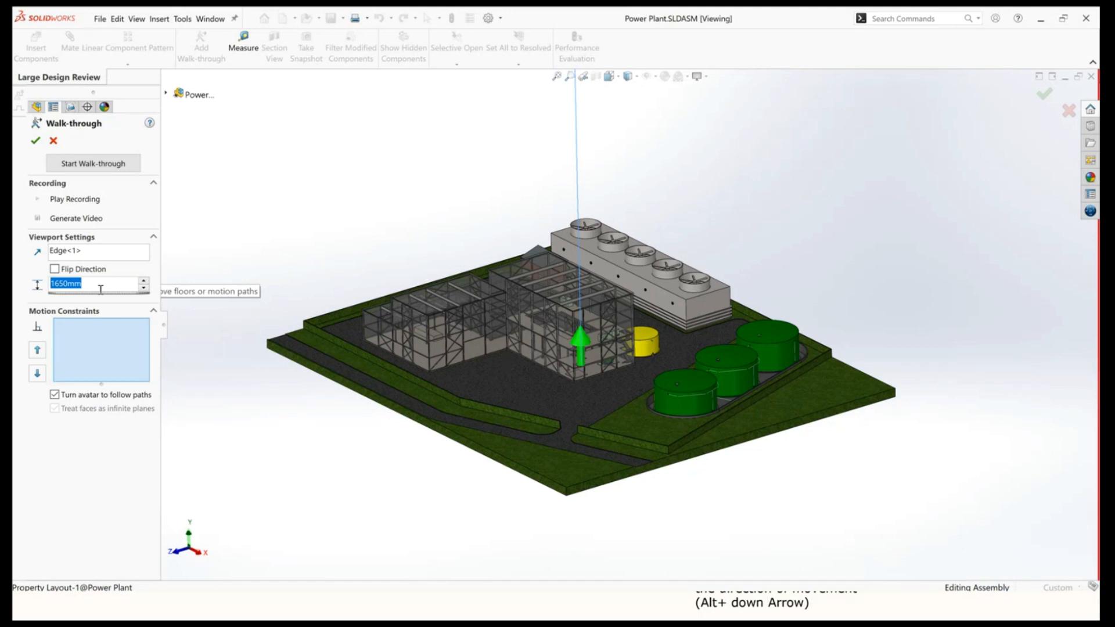
pyautogui.click(82, 166)
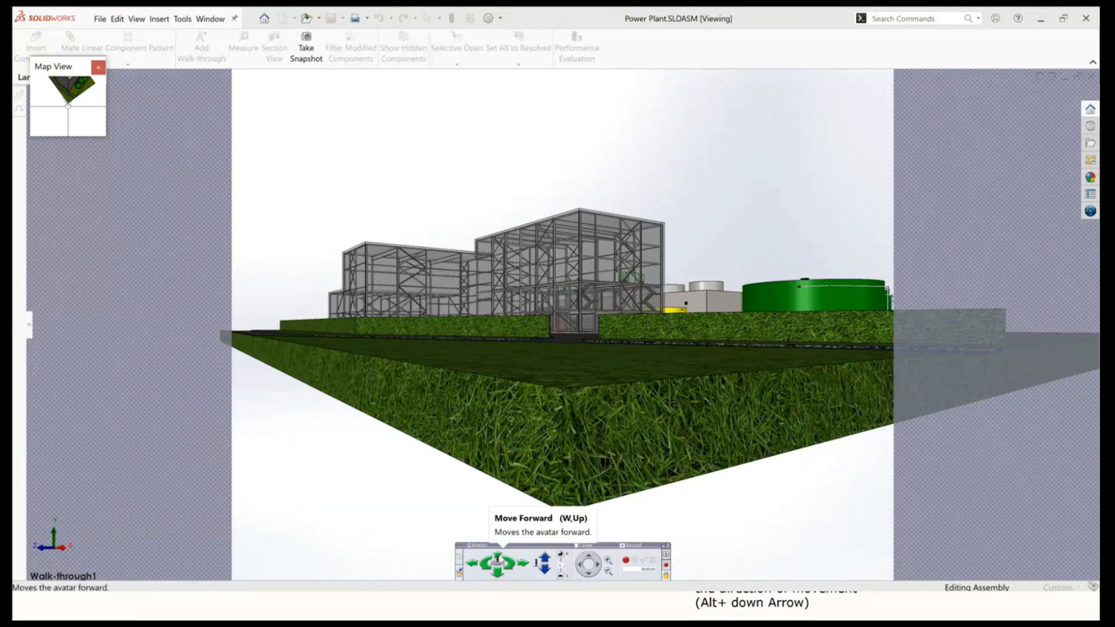
# Move the avatar forward toward the buildings, turning it left and raising it higher.
pyautogui.click(497, 559)
pyautogui.click(497, 558)
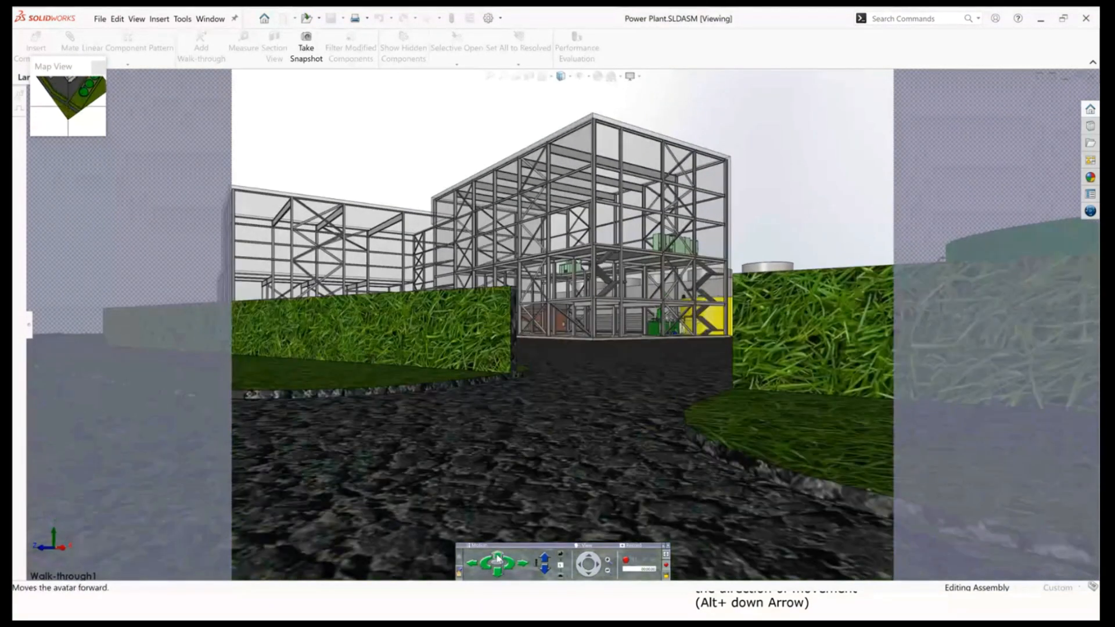
pyautogui.click(497, 573)
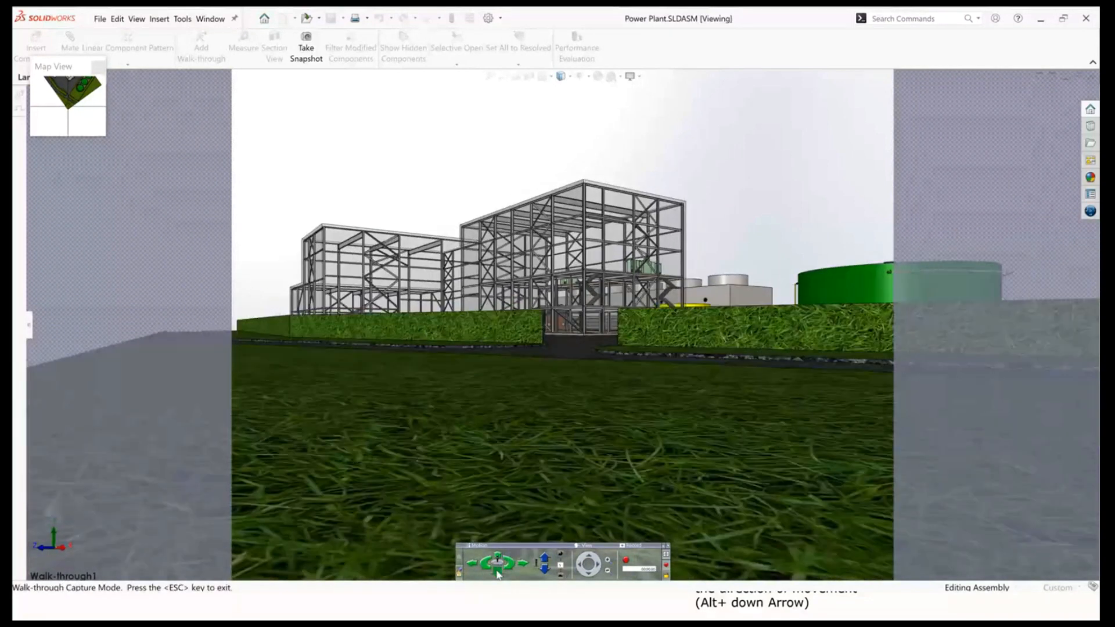
pyautogui.click(510, 566)
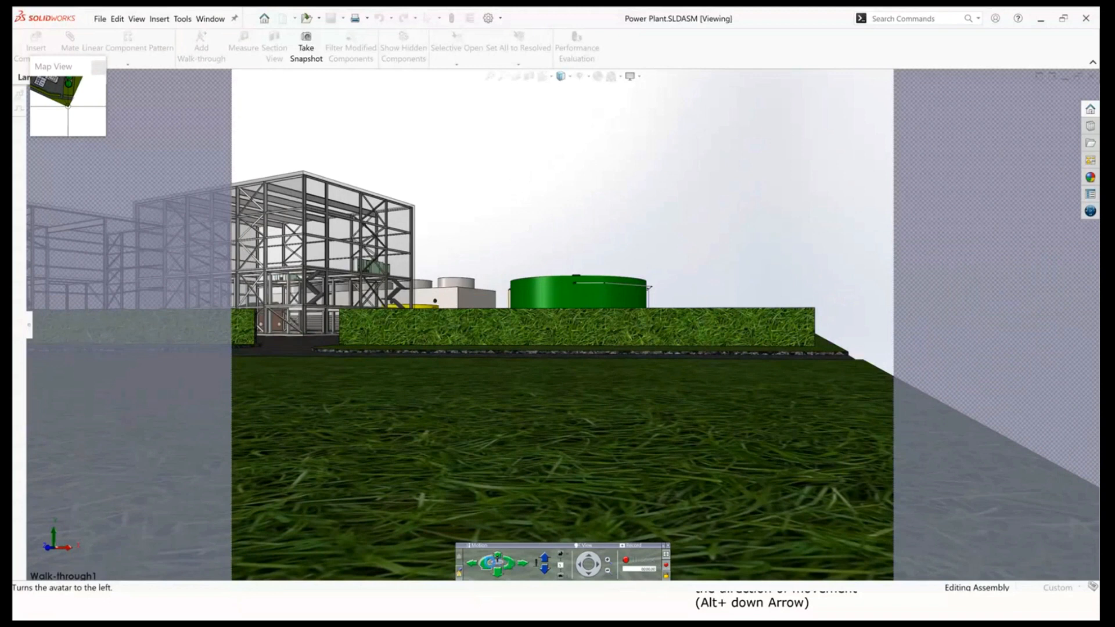
pyautogui.click(482, 566)
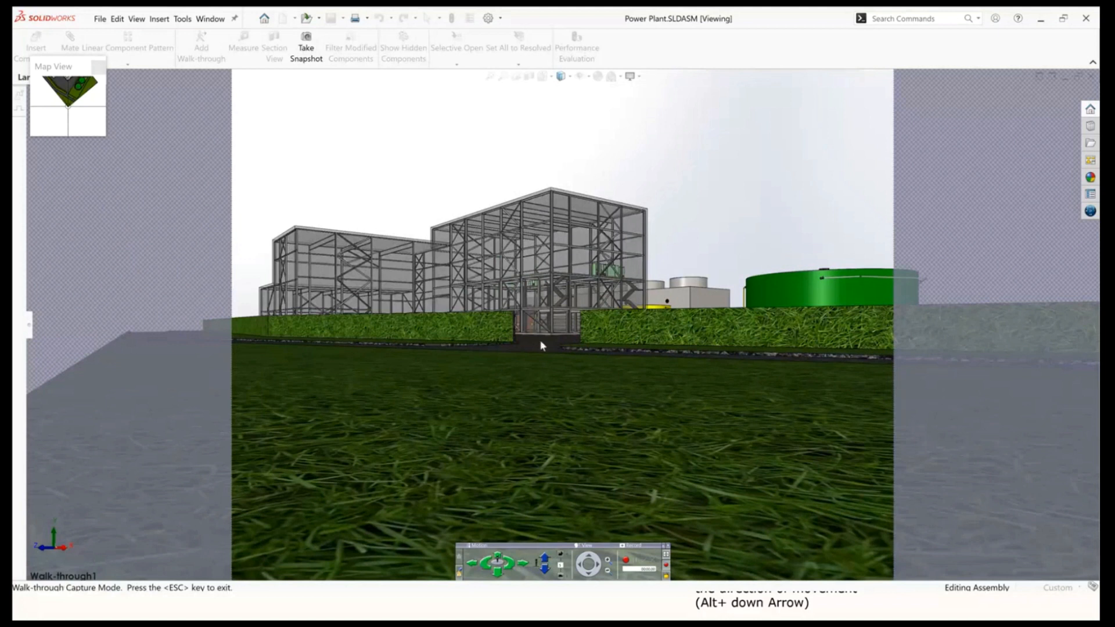
pyautogui.click(545, 558)
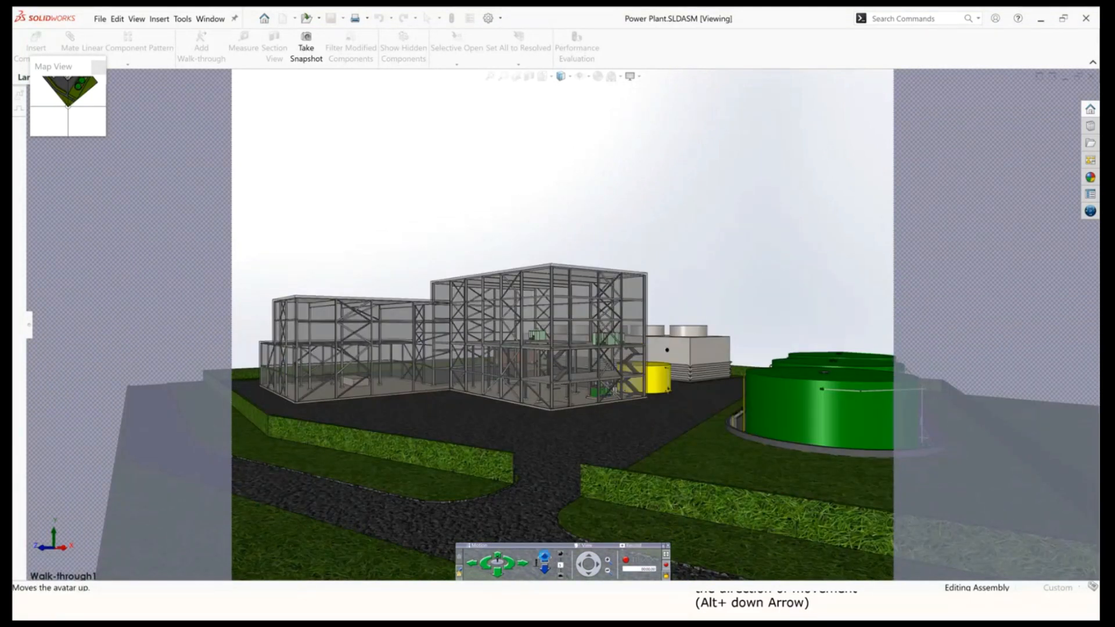
# Walk the avatar into the main building and out along the cooling tower, moving forward, right and back.
pyautogui.click(497, 555)
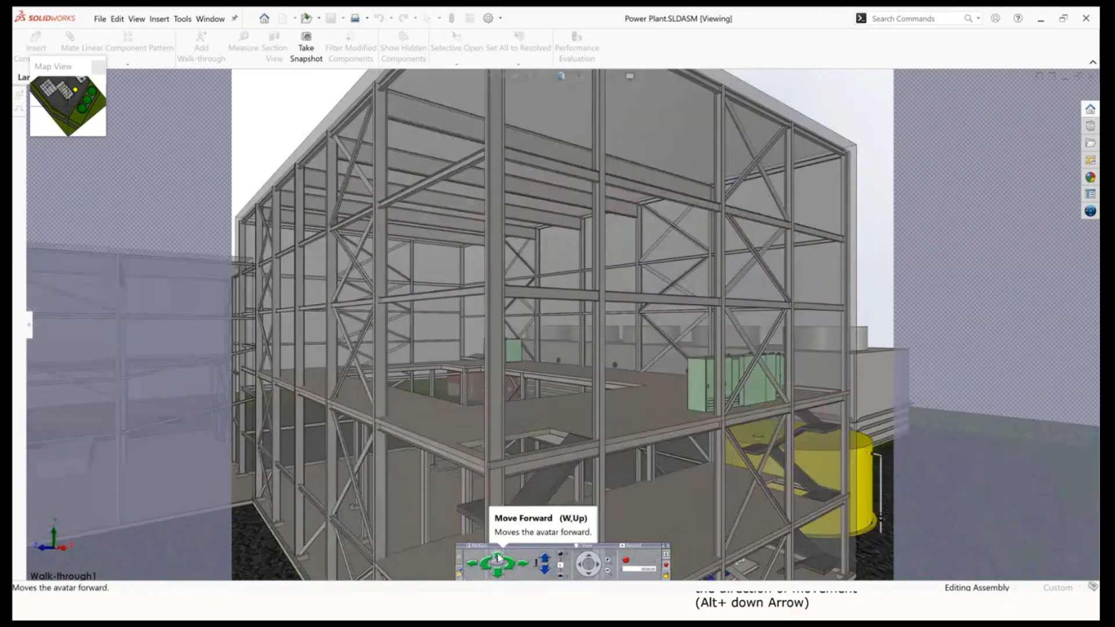
pyautogui.click(497, 556)
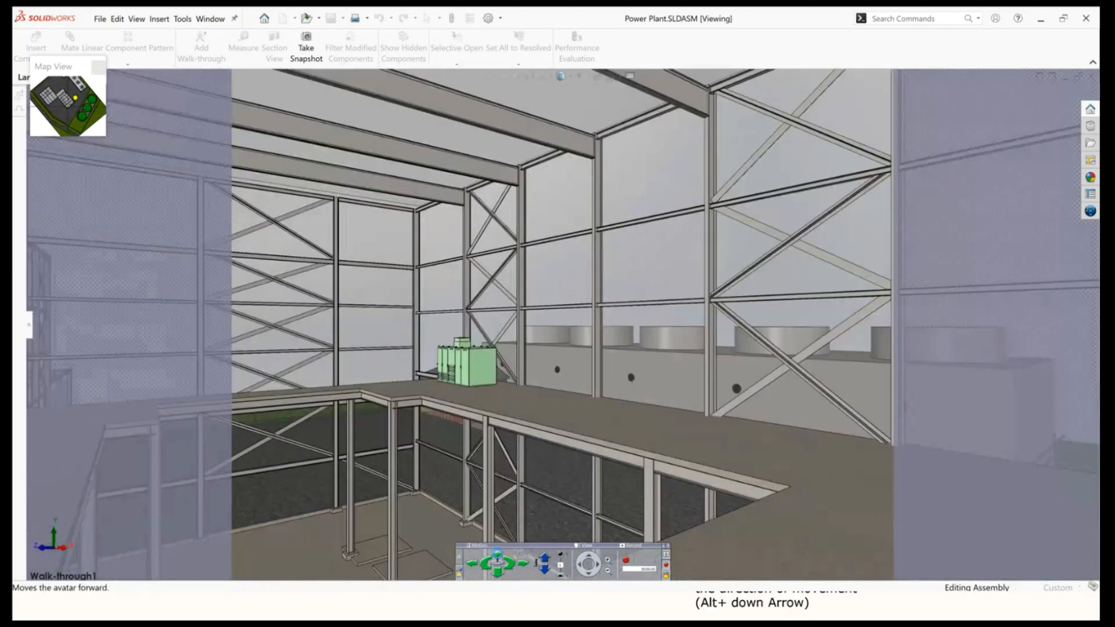
pyautogui.click(544, 568)
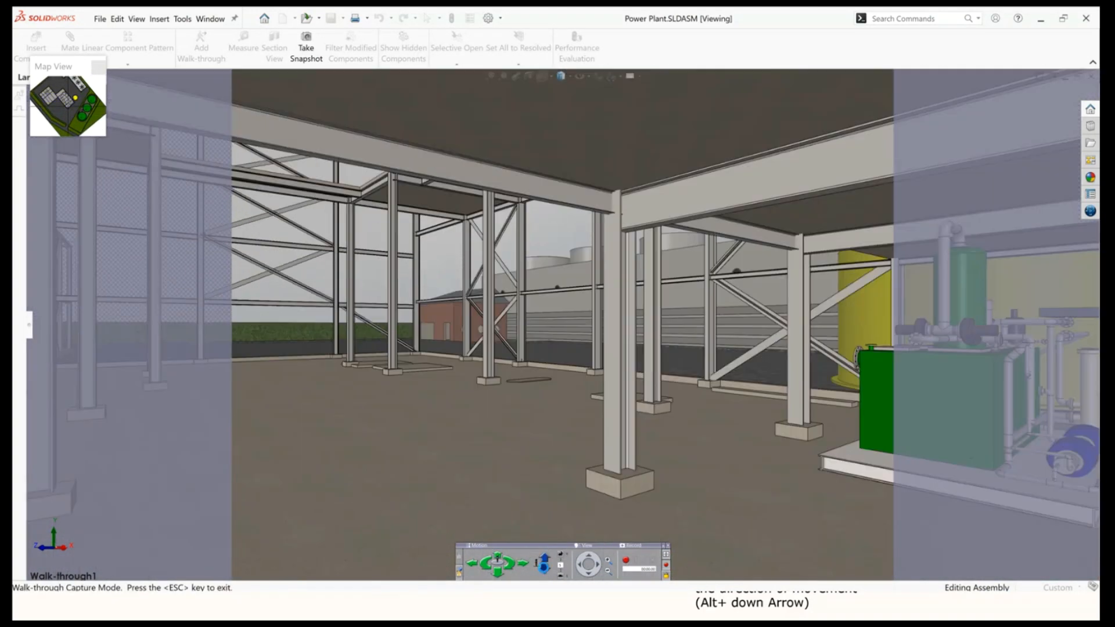
pyautogui.click(497, 558)
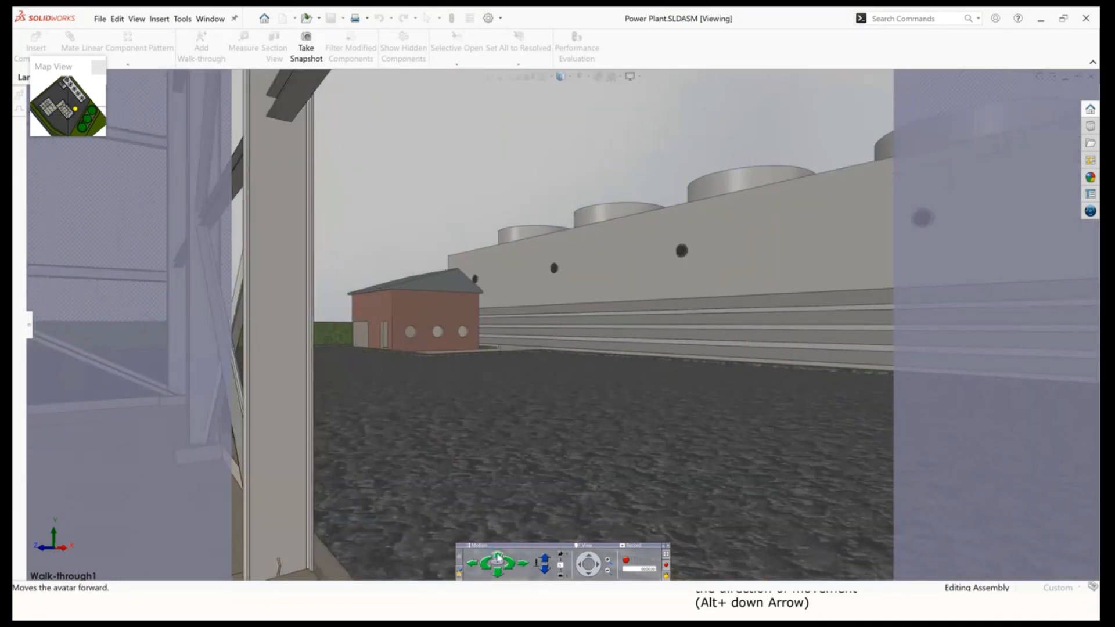
pyautogui.click(497, 559)
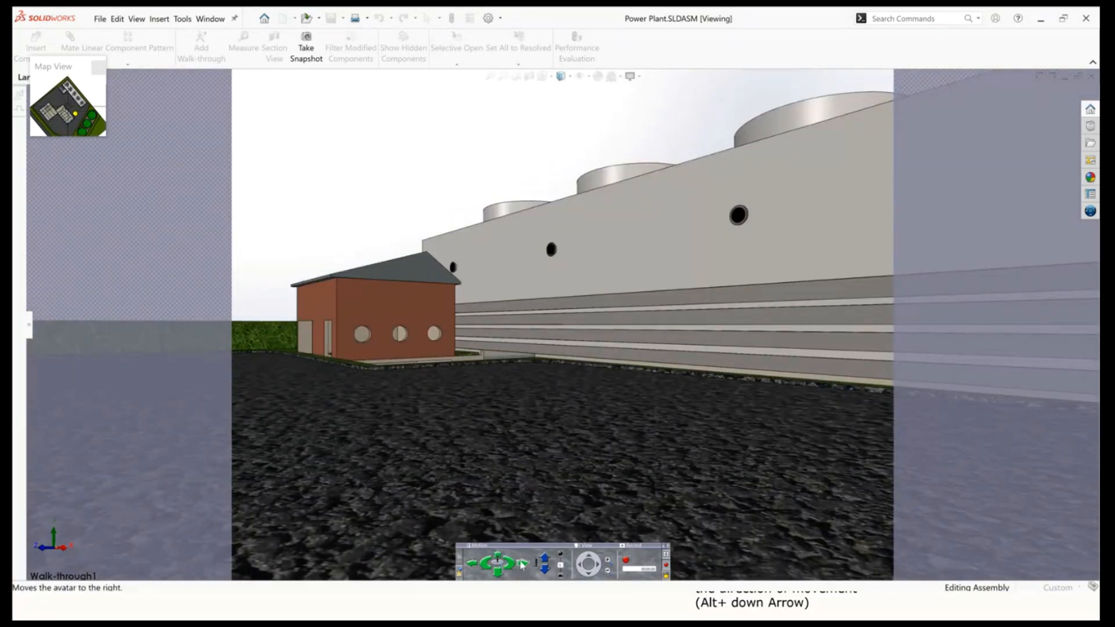
pyautogui.click(522, 563)
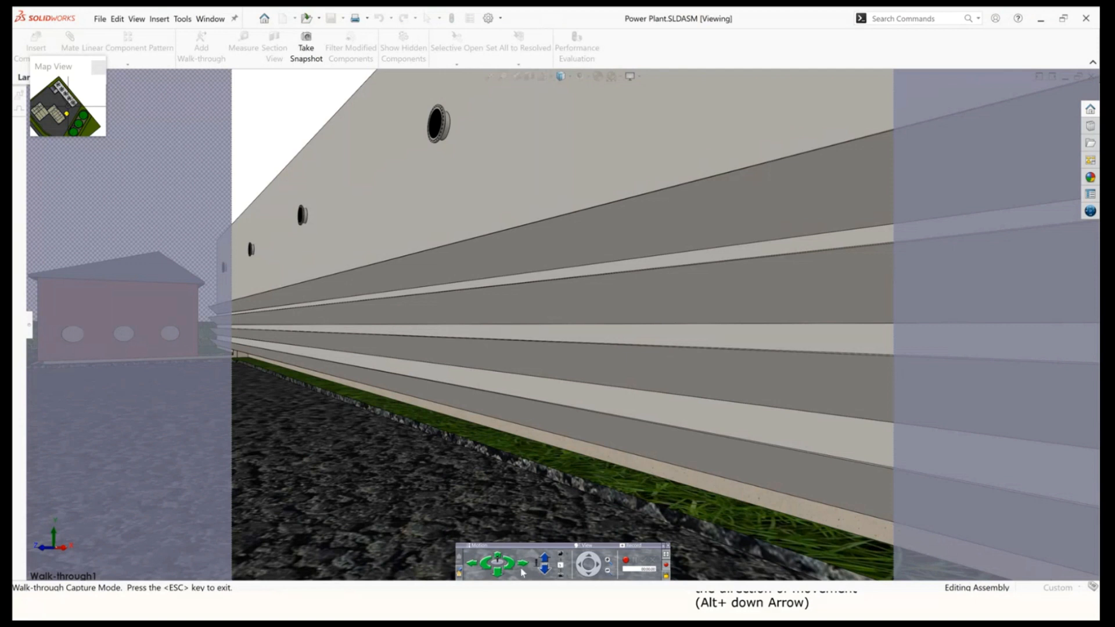
pyautogui.click(498, 572)
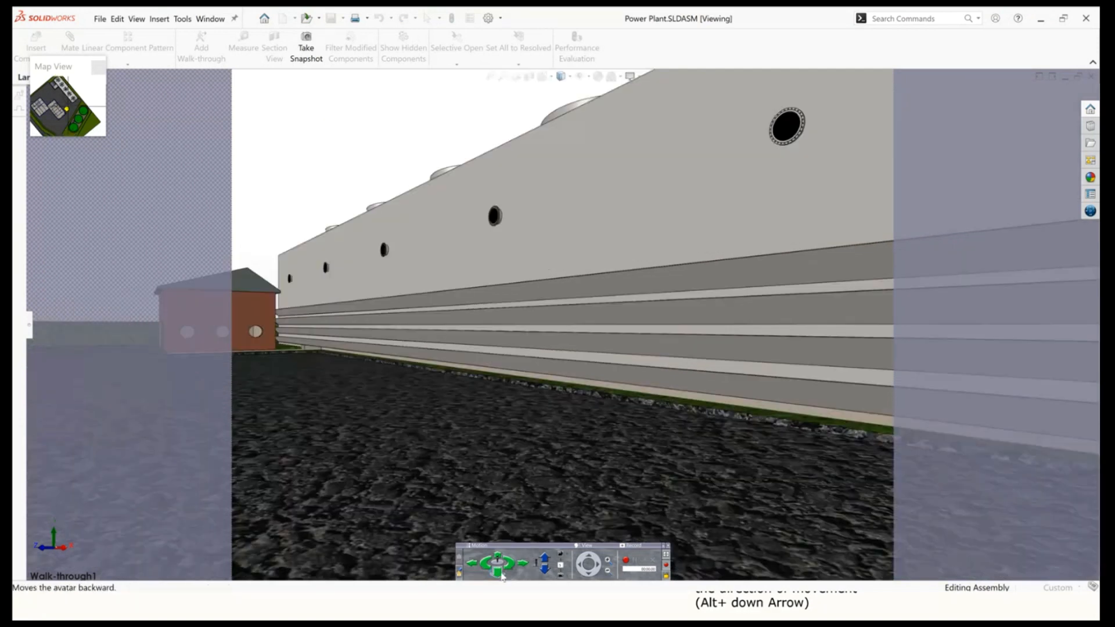
pyautogui.click(497, 572)
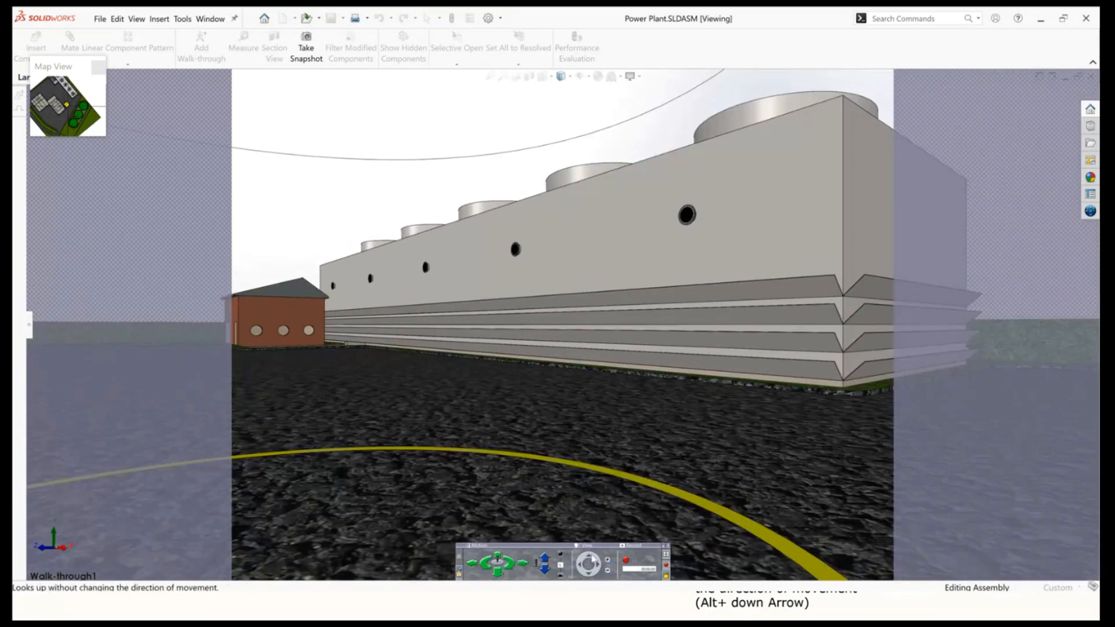
# Look up from the avatar's position and reset the view to the direction of movement.
pyautogui.click(588, 559)
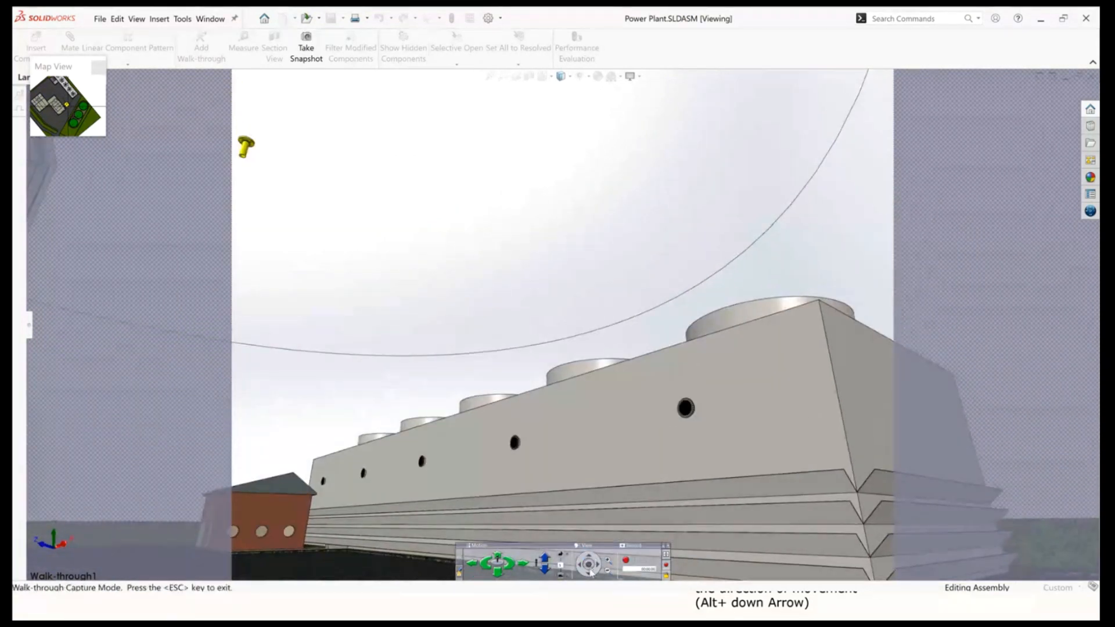
pyautogui.click(589, 569)
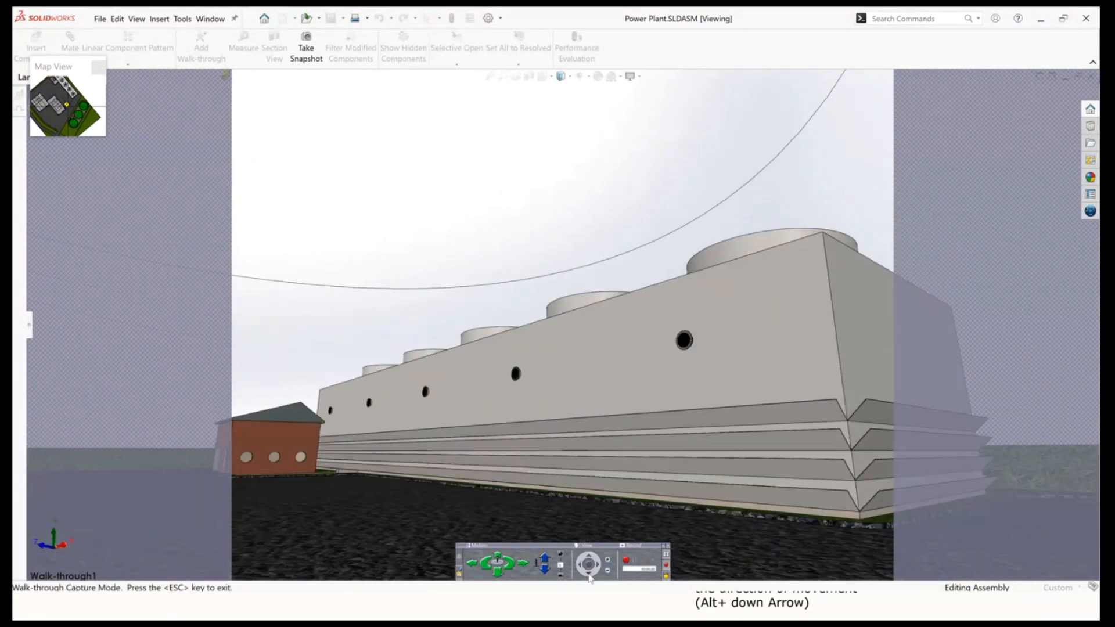
pyautogui.click(600, 567)
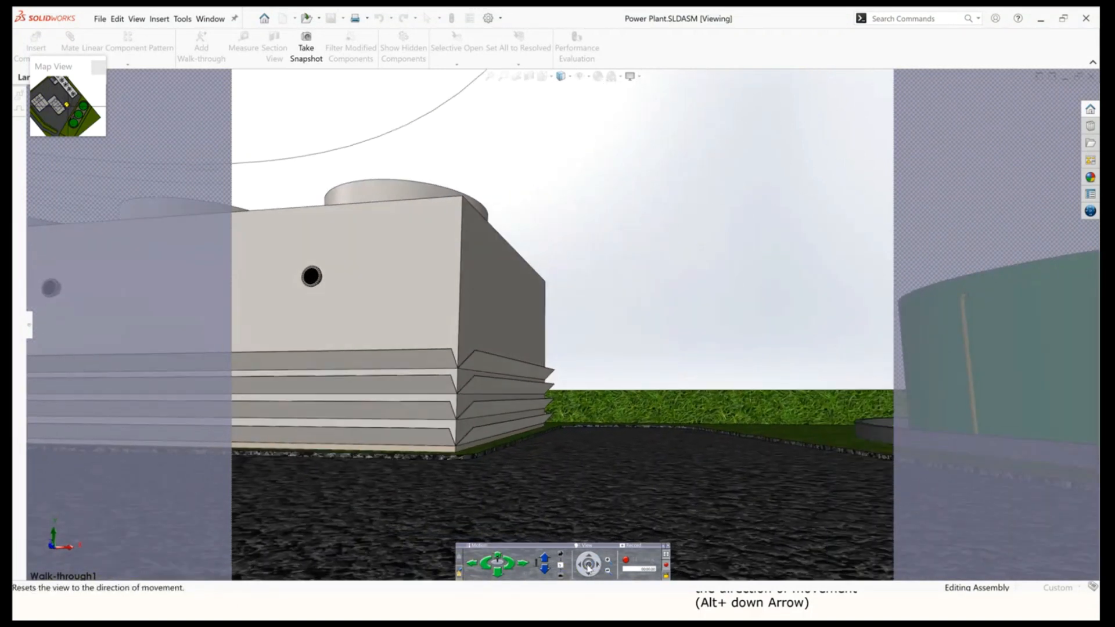
pyautogui.click(579, 564)
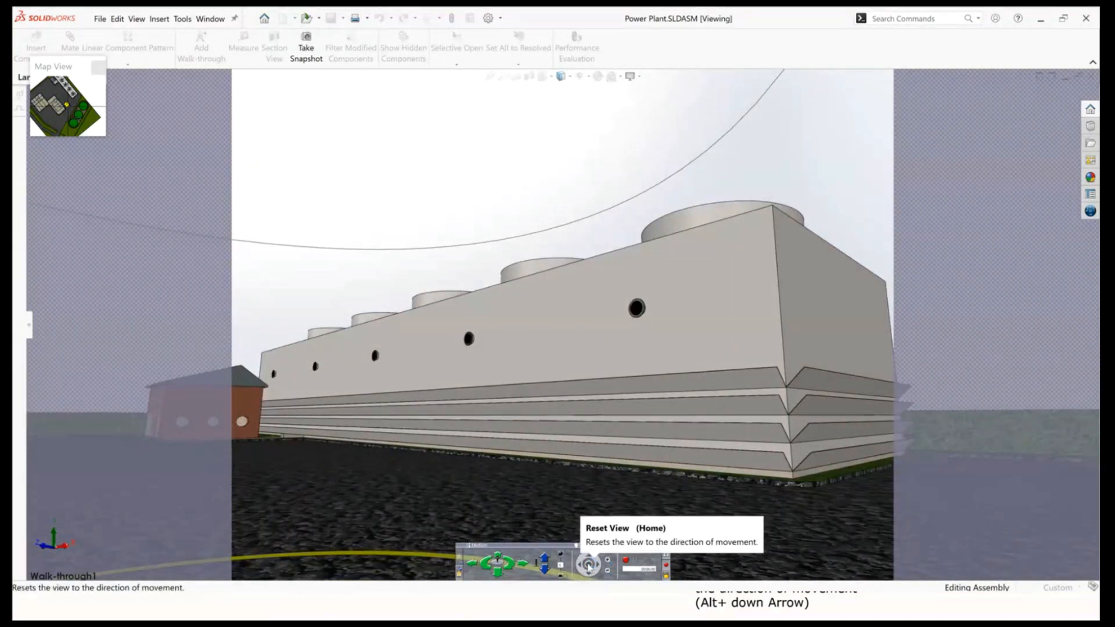
pyautogui.click(588, 564)
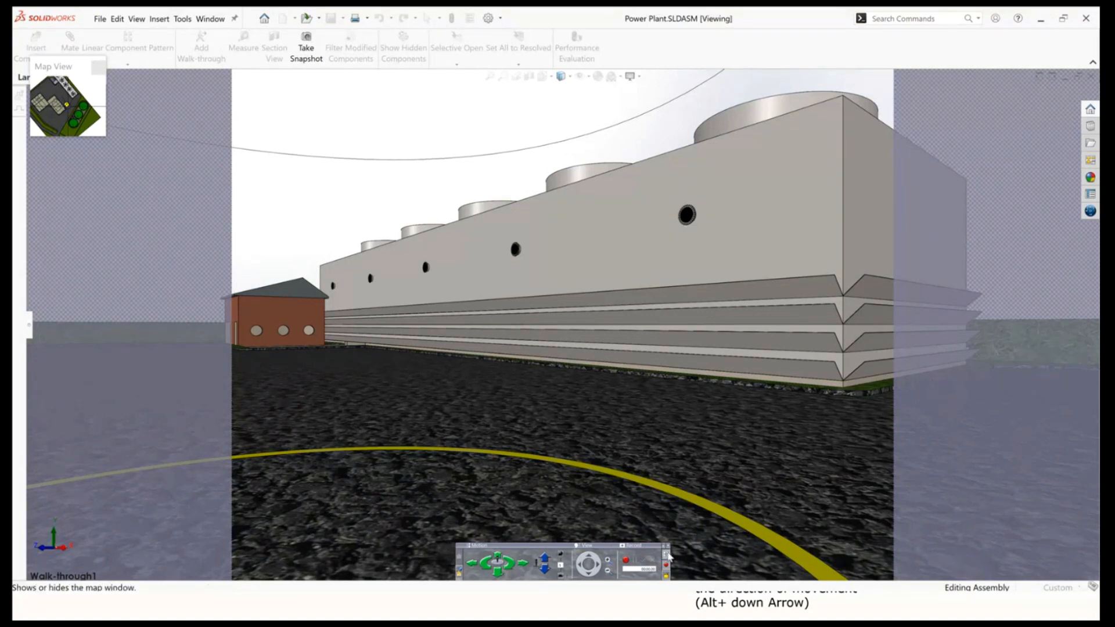
# Record the walk-through from the current location and accept the path to return to the PropertyManager.
pyautogui.click(665, 555)
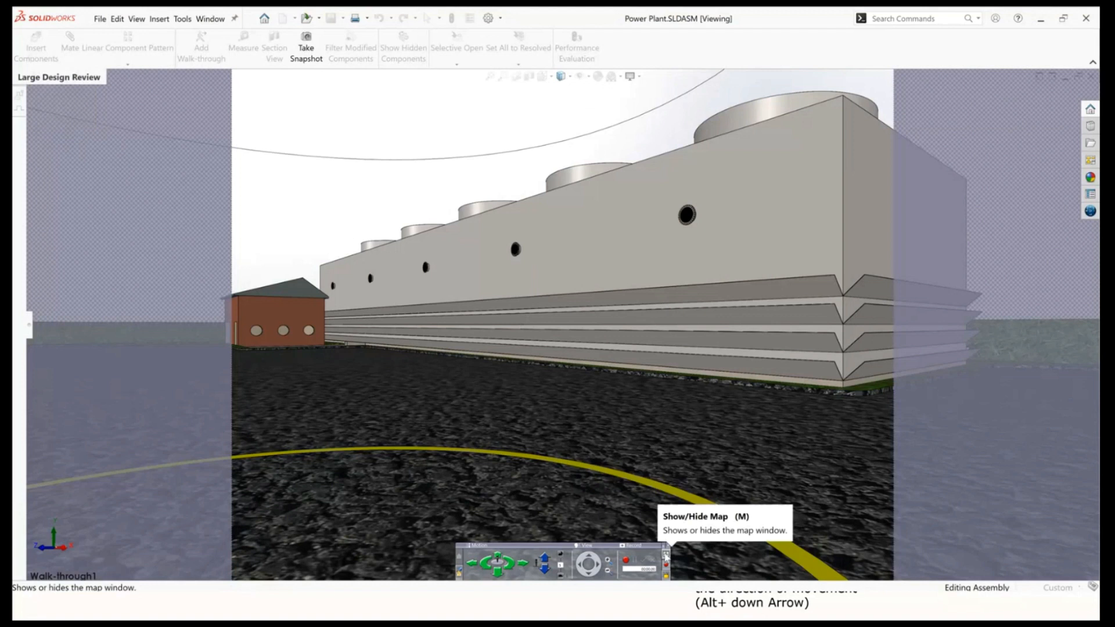
pyautogui.click(665, 555)
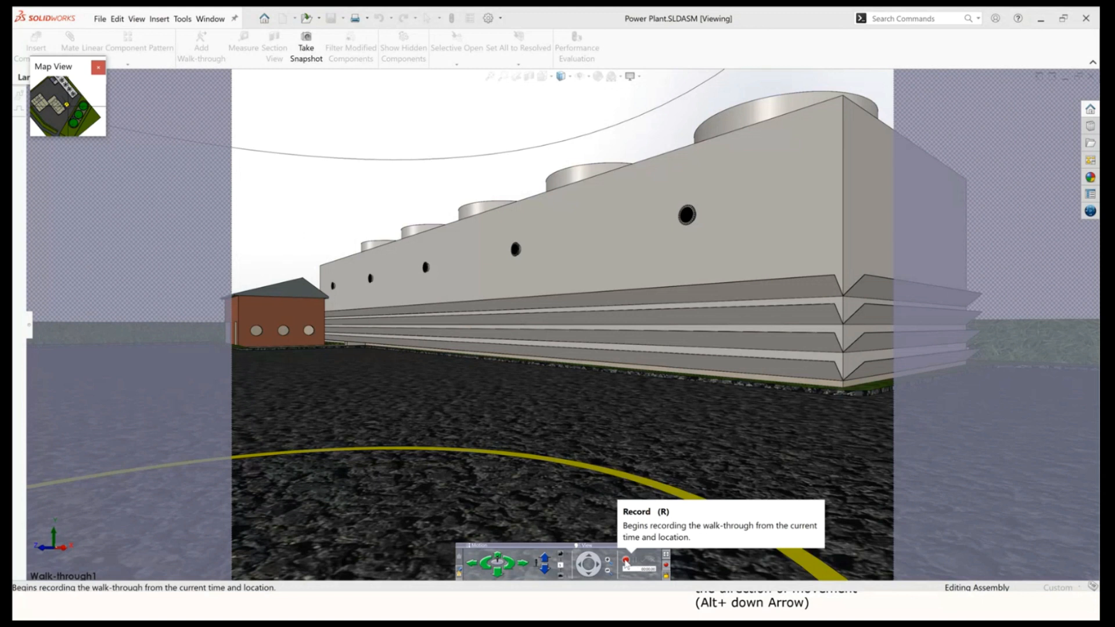
pyautogui.click(626, 561)
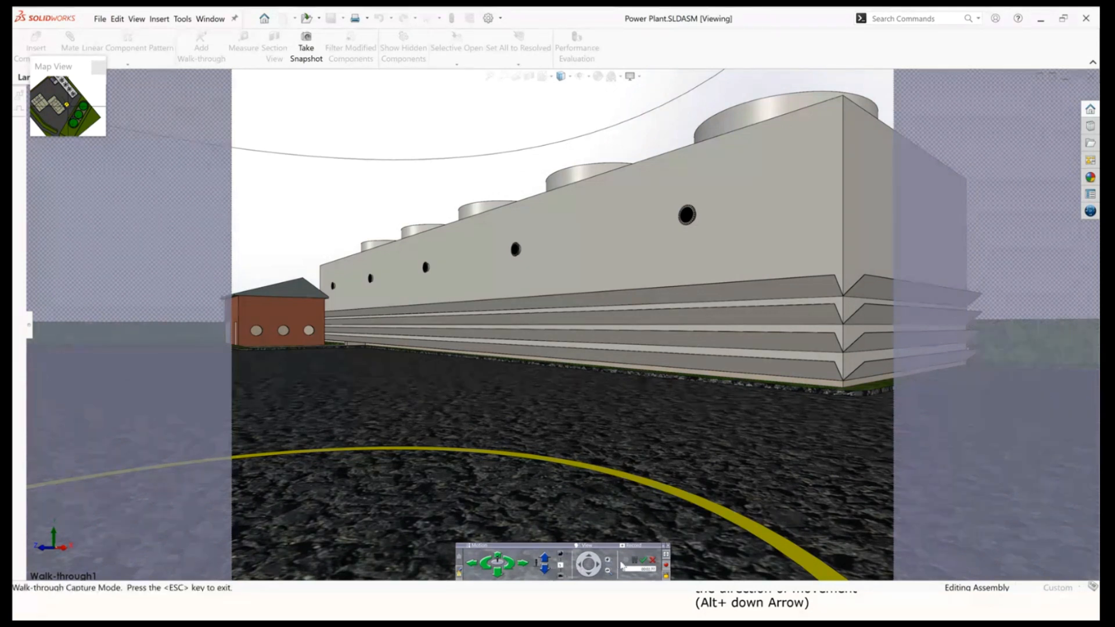
pyautogui.click(635, 562)
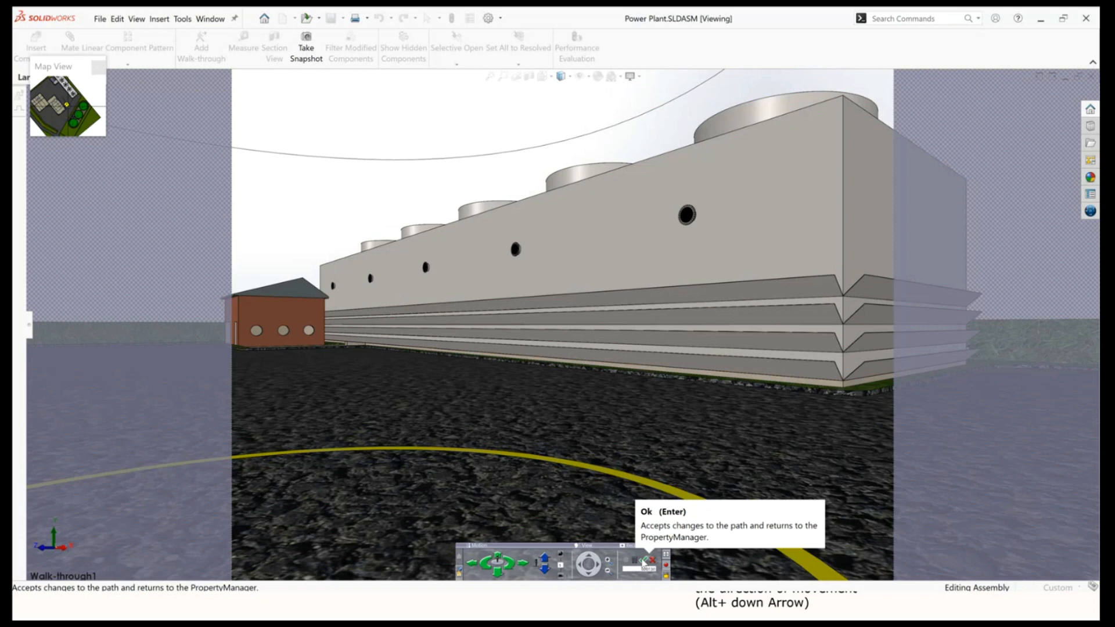
pyautogui.click(643, 561)
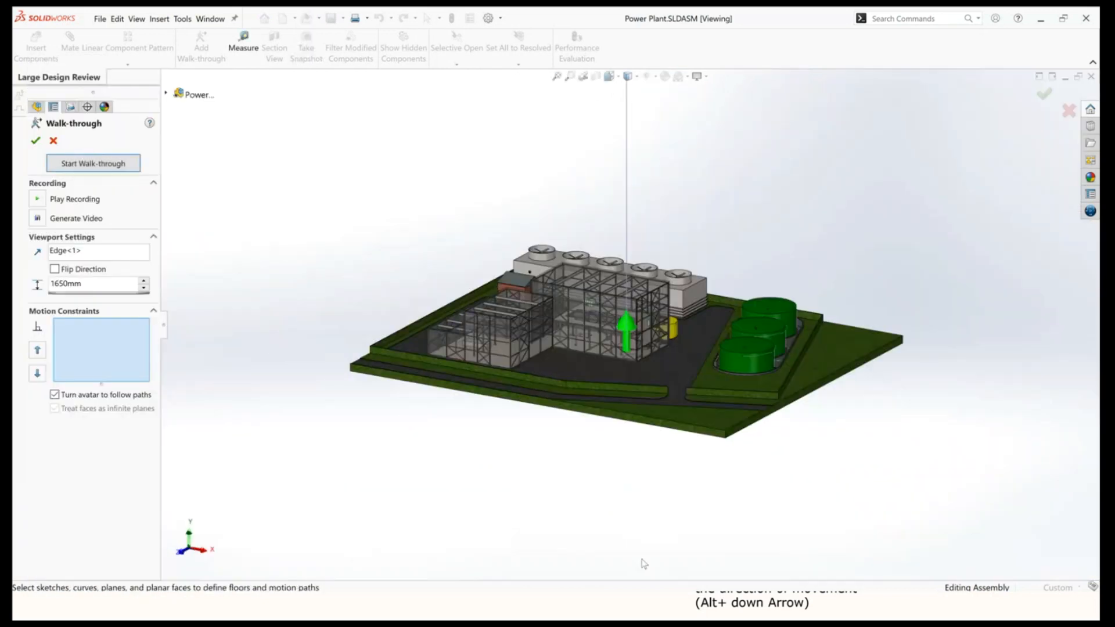
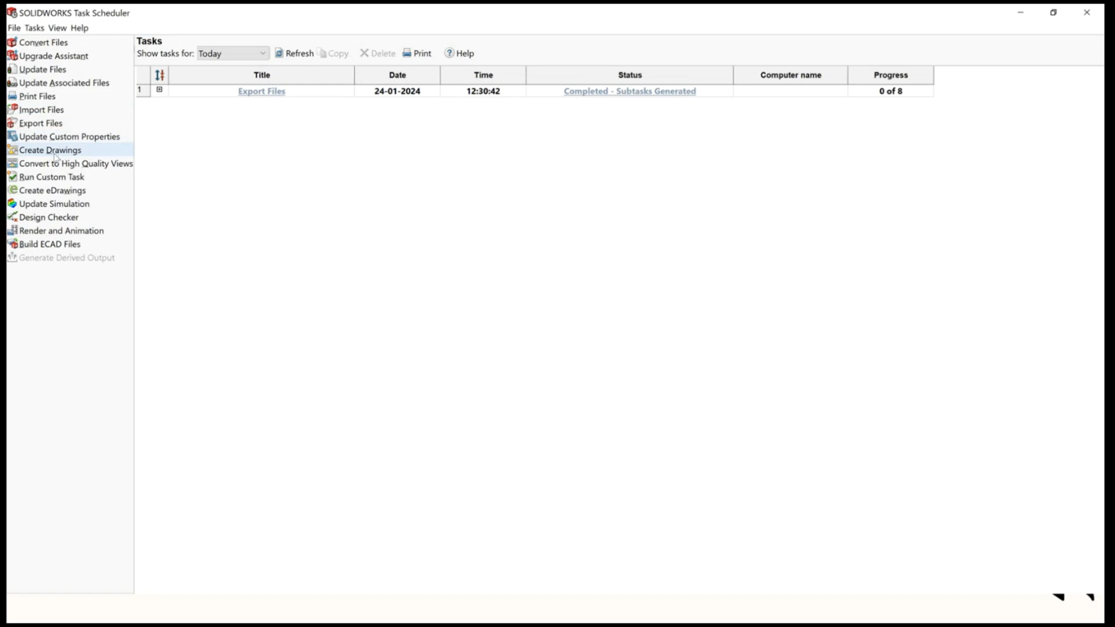
# Delete the existing Export Files task from the task list.
pyautogui.click(55, 153)
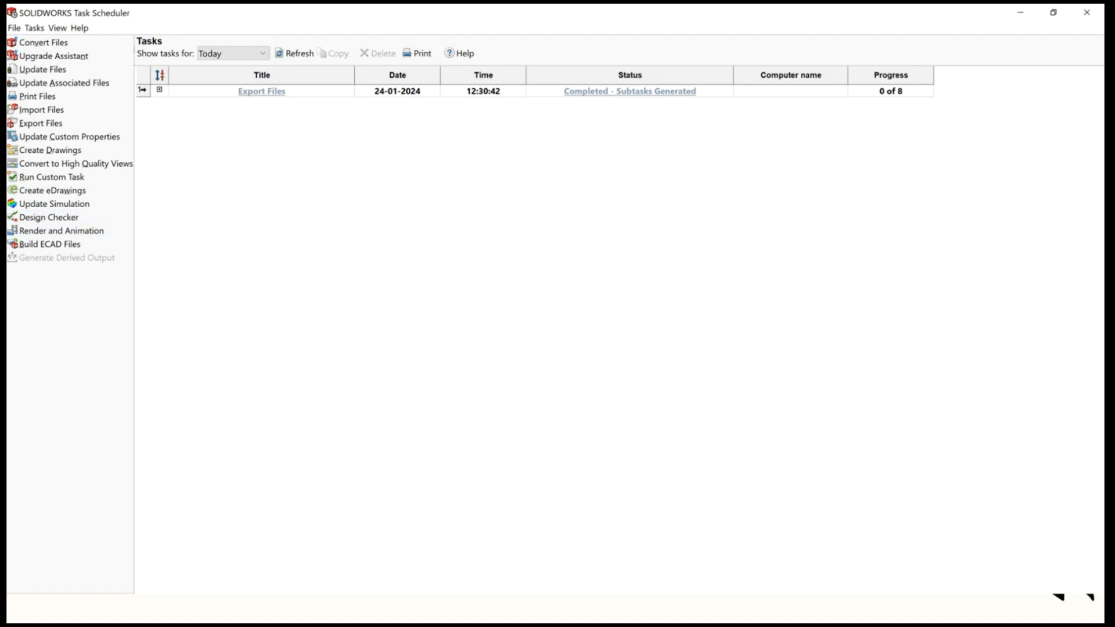
pyautogui.click(141, 92)
pyautogui.press('Delete')
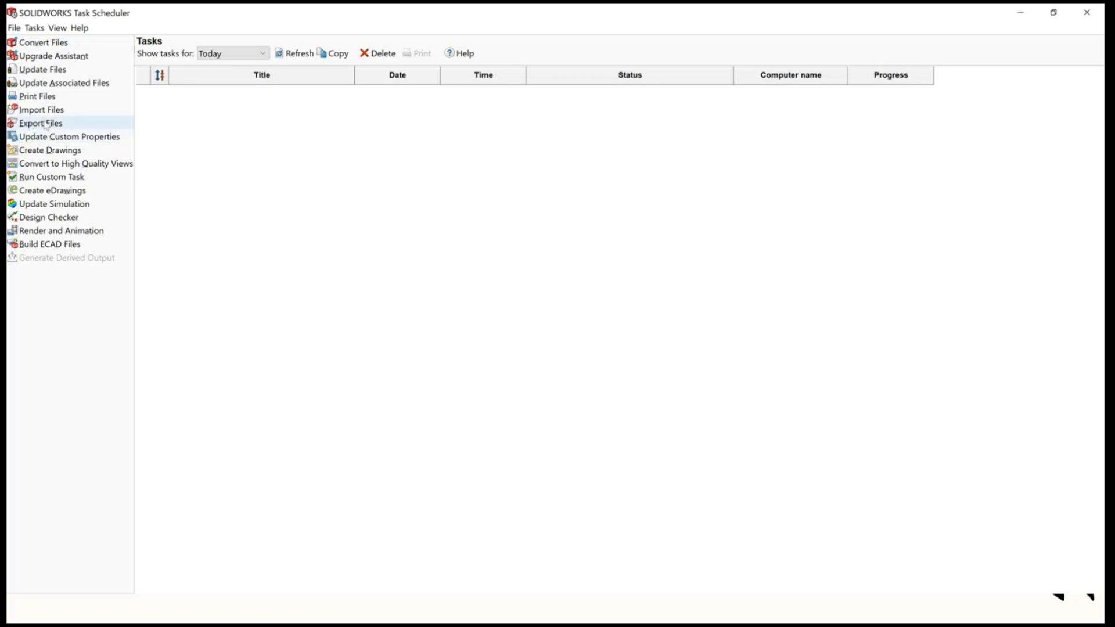
# Start a new Export Files task and set its export file type to Adobe Portable Document Format (*.pdf).
pyautogui.click(43, 123)
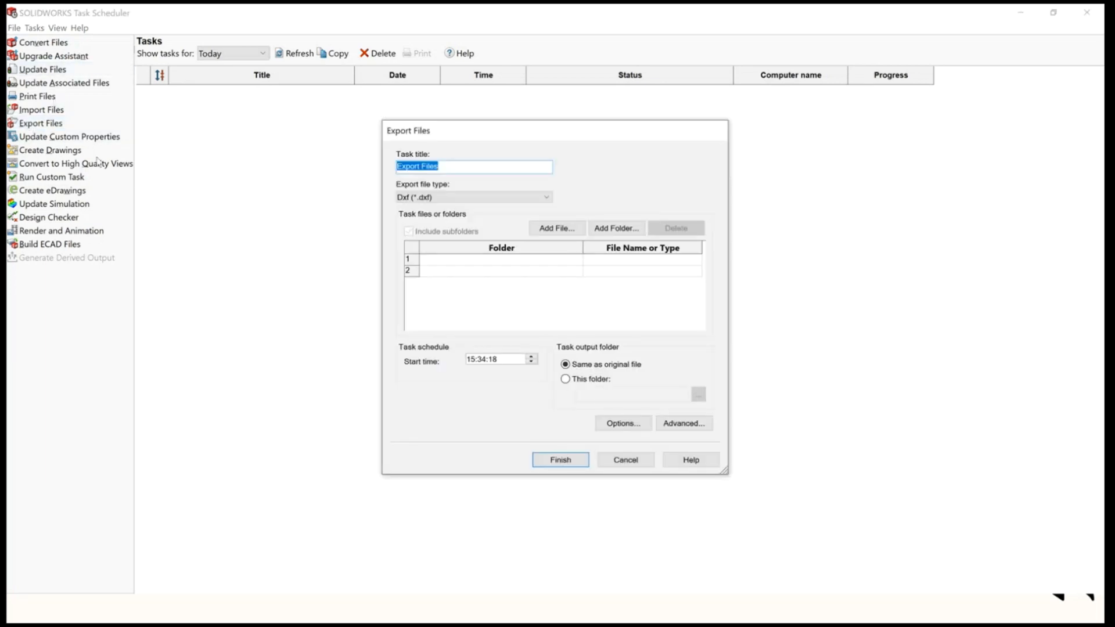
pyautogui.click(455, 198)
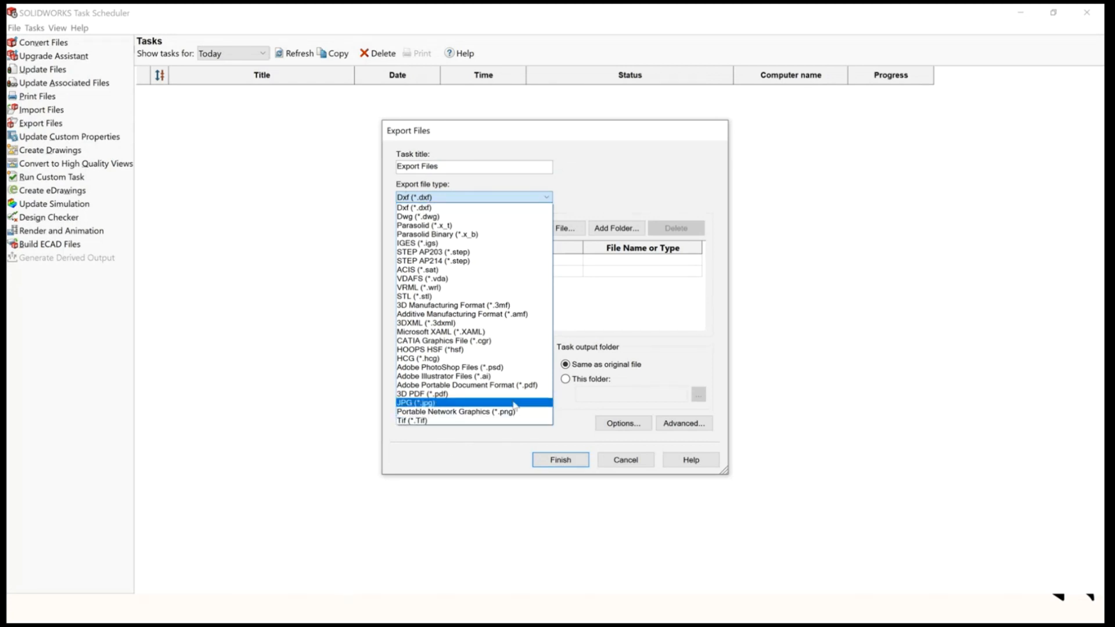
pyautogui.click(520, 386)
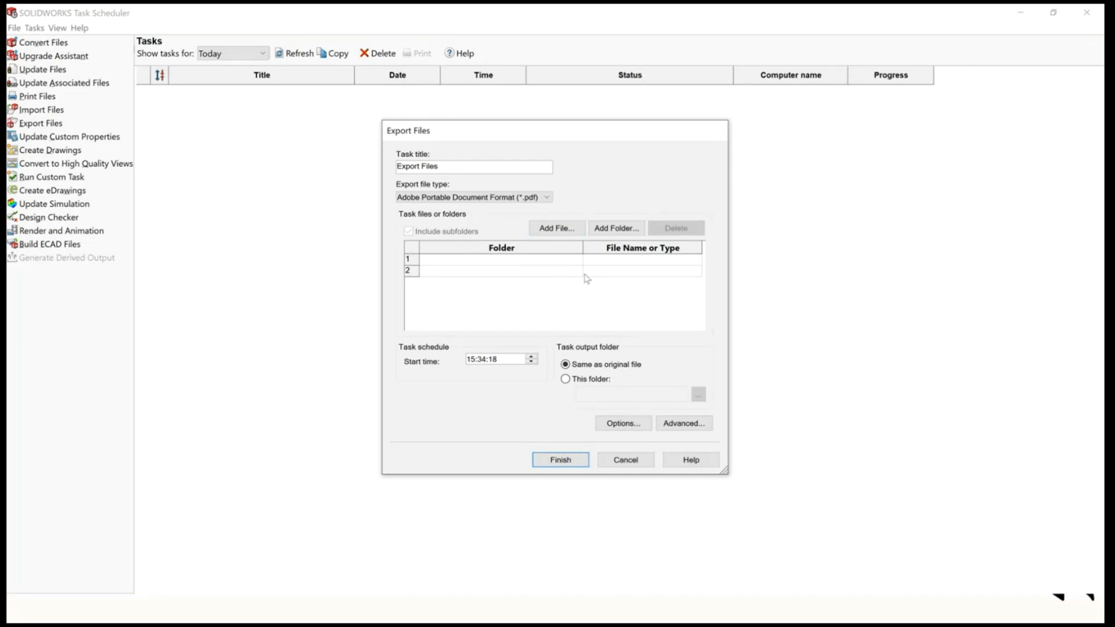
# Add the Drawings folder inside Desktop > Webinar as the task's source folder.
pyautogui.click(614, 230)
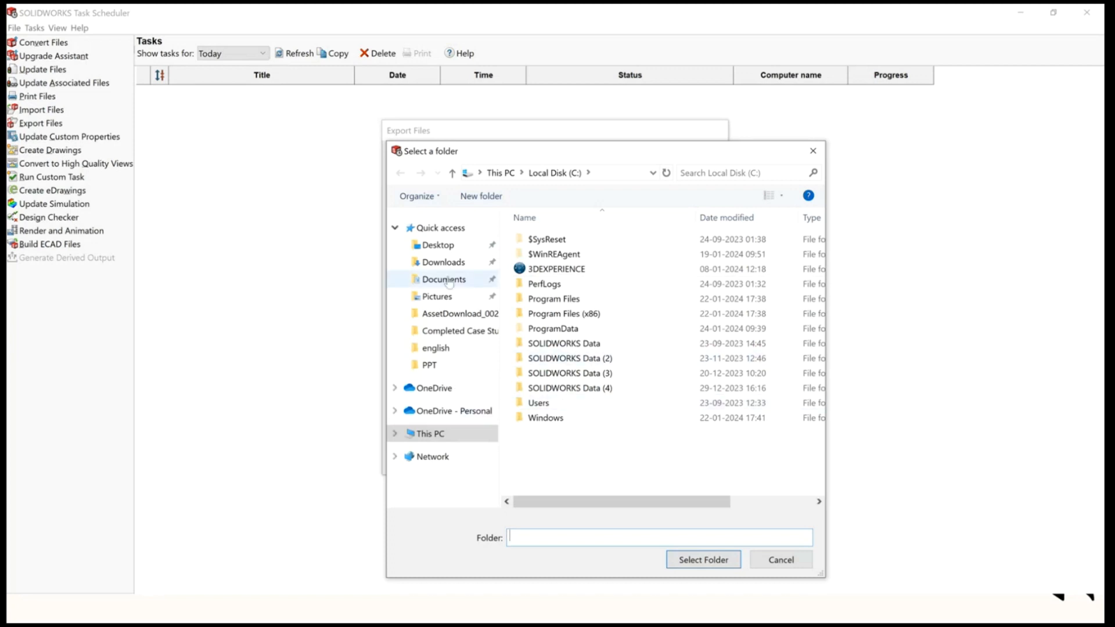
pyautogui.click(440, 245)
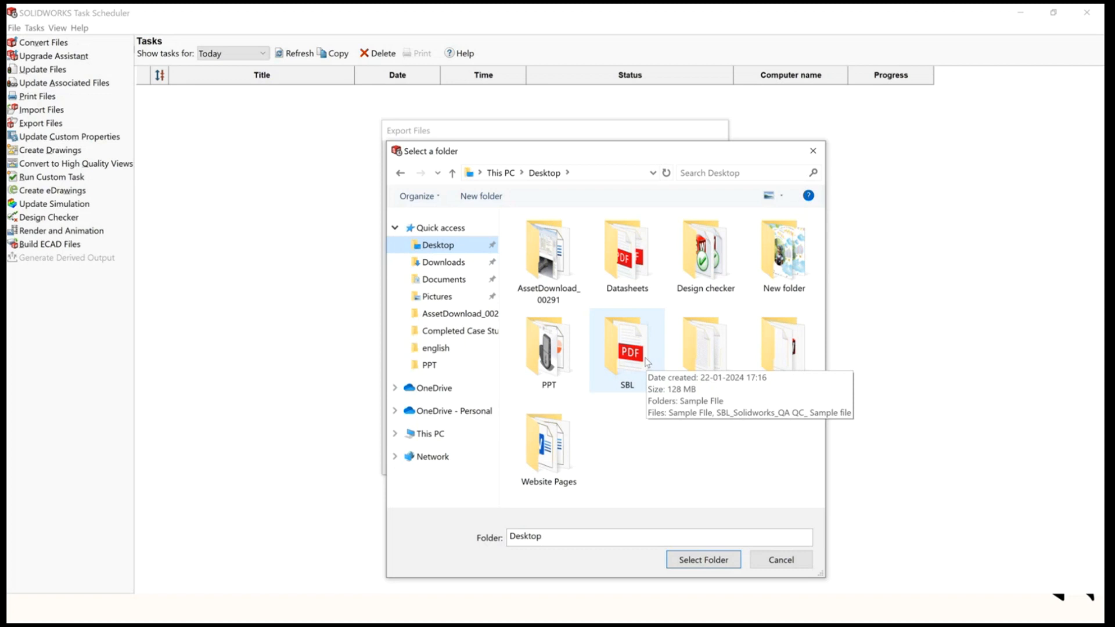
pyautogui.doubleClick(784, 348)
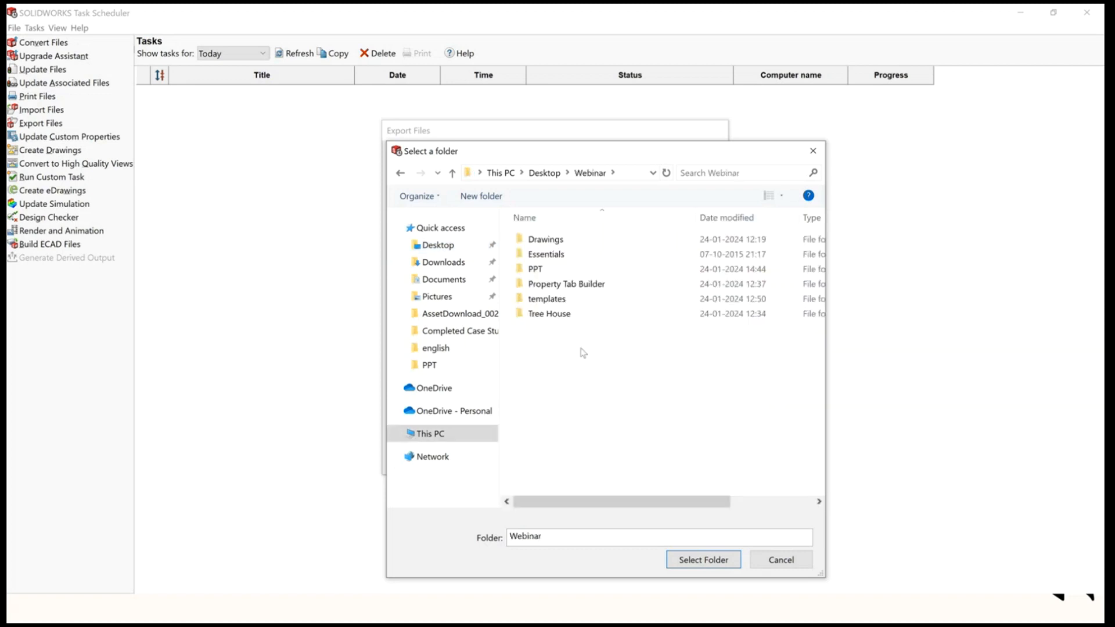
pyautogui.doubleClick(548, 240)
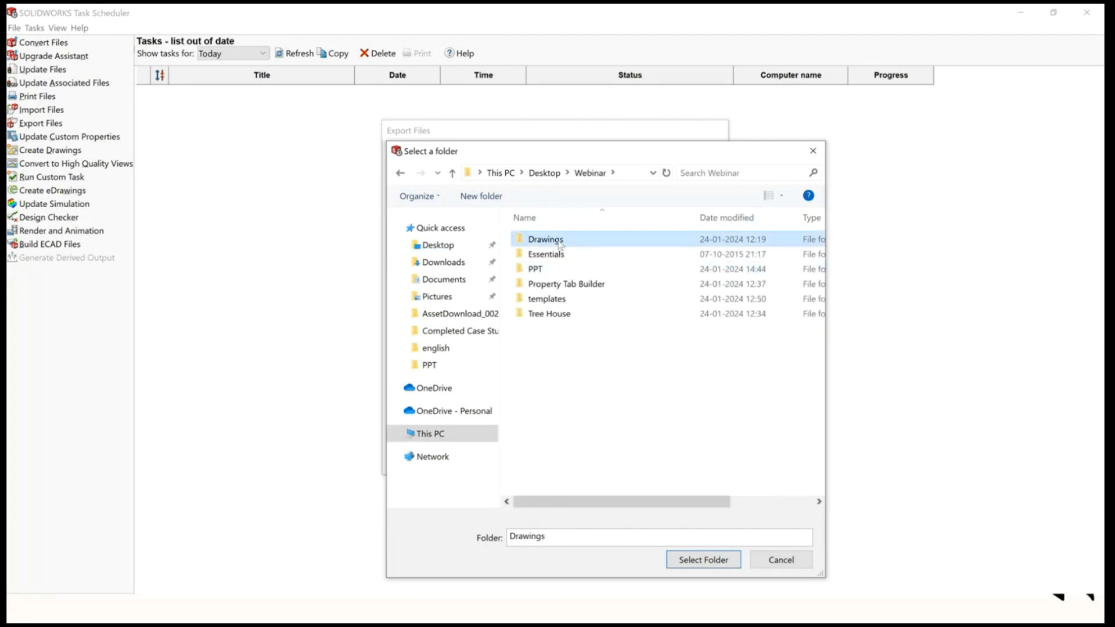
pyautogui.doubleClick(560, 244)
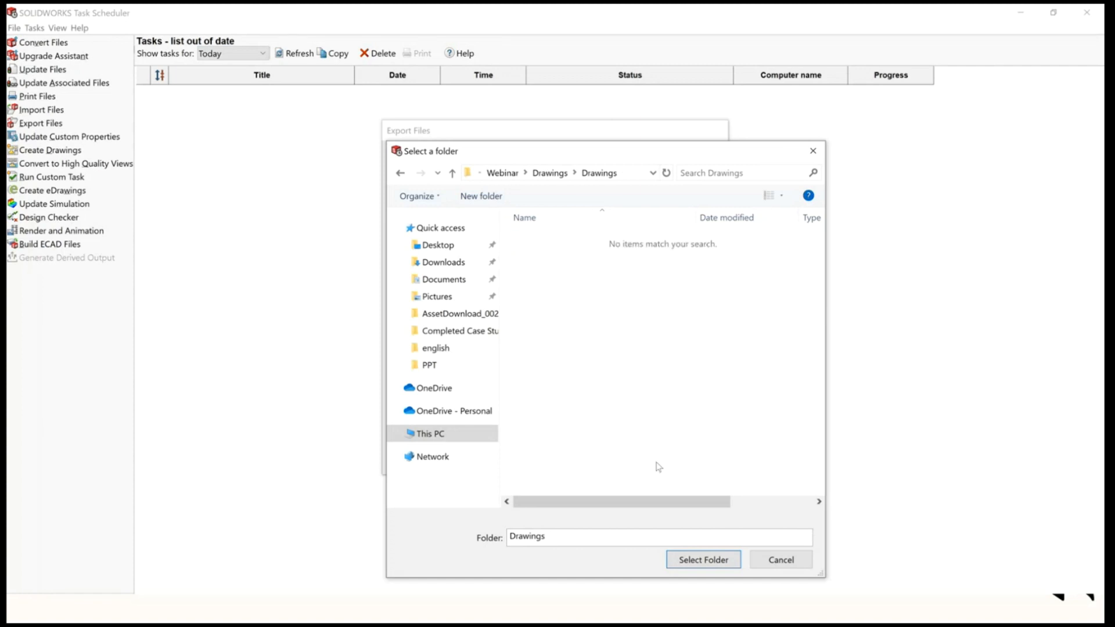
pyautogui.click(702, 559)
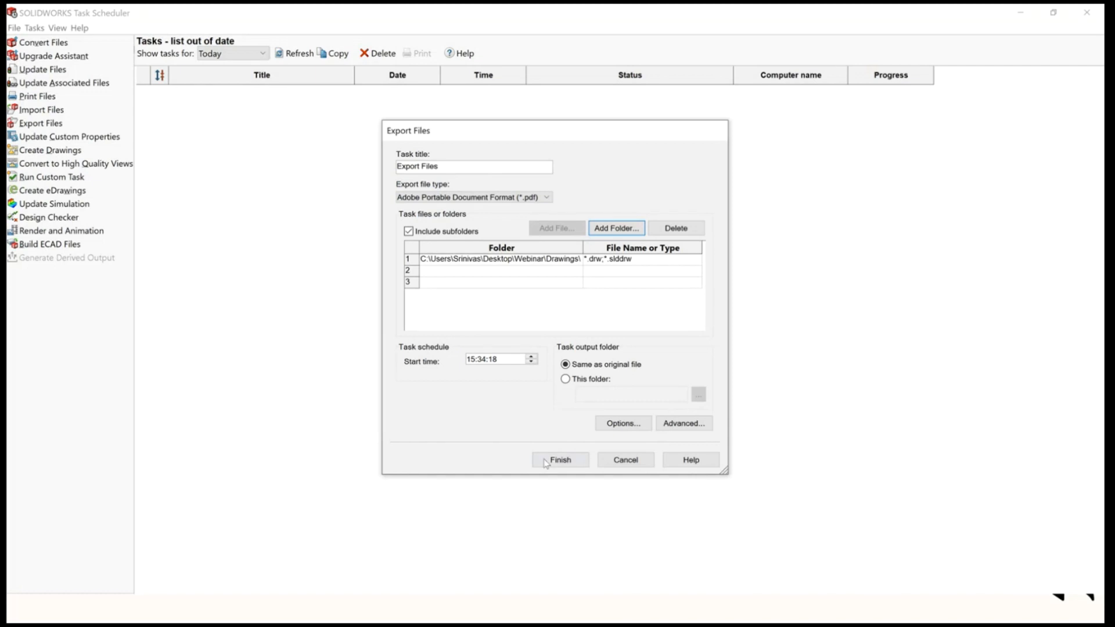
# Set the task start time to 15:35:18 and finish creating the export task.
pyautogui.click(481, 360)
pyautogui.write('35')
pyautogui.click(557, 460)
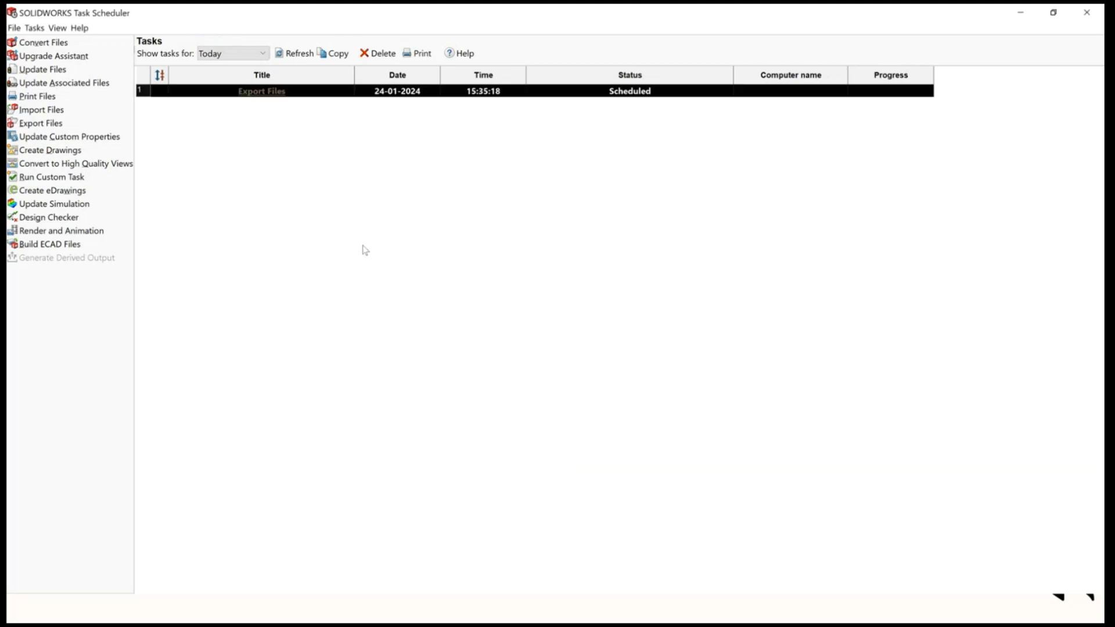
# Refresh the task list to check the task's status and open the window switcher.
pyautogui.click(292, 58)
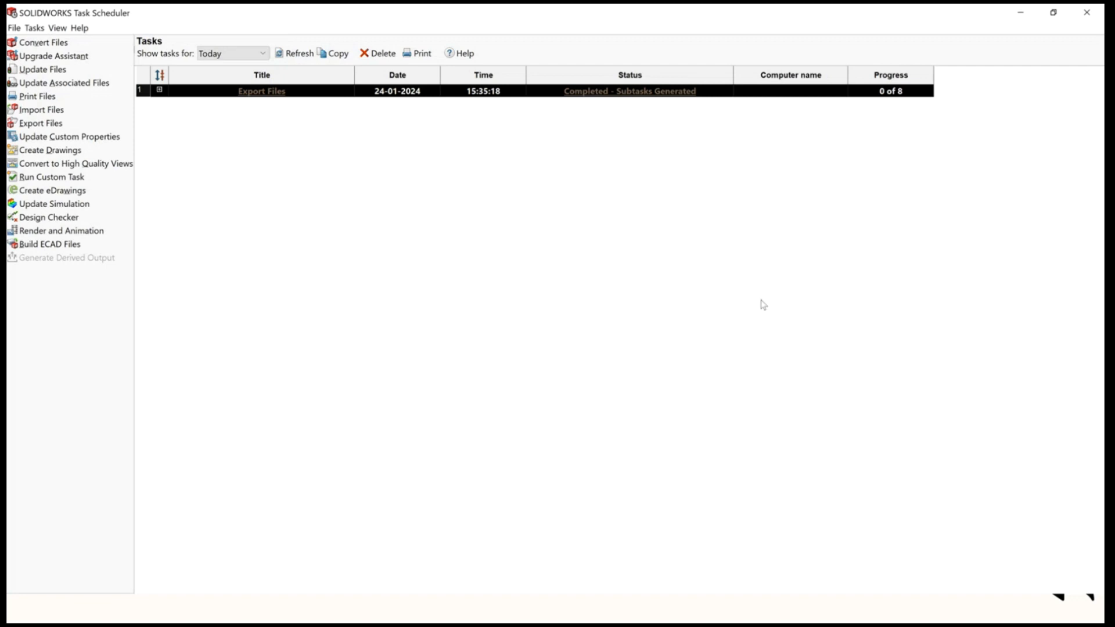
pyautogui.press('super+Tab')
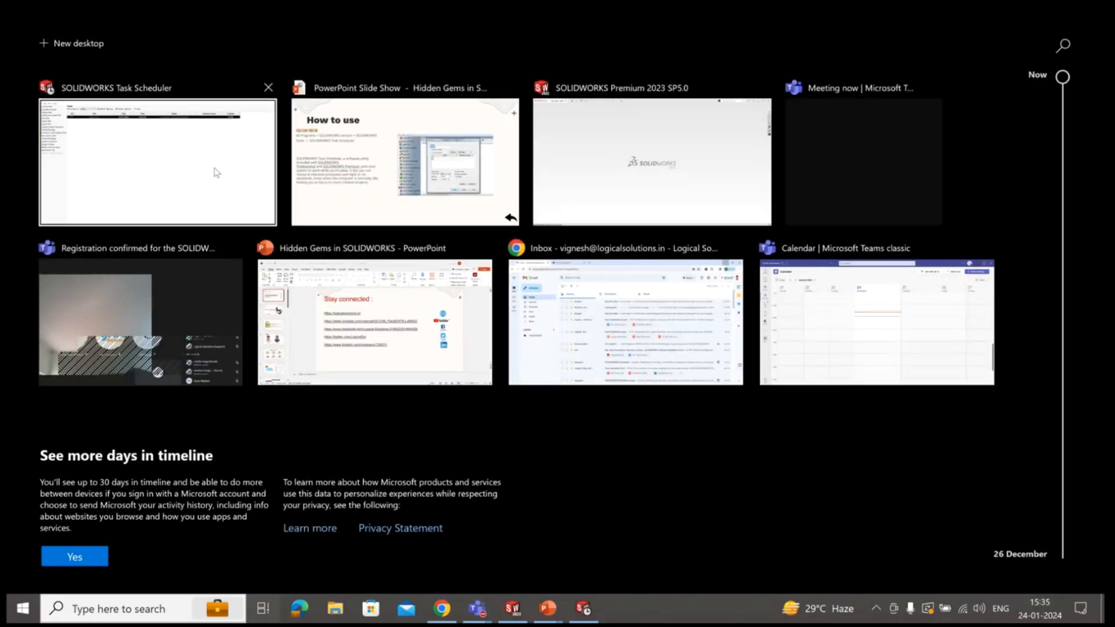
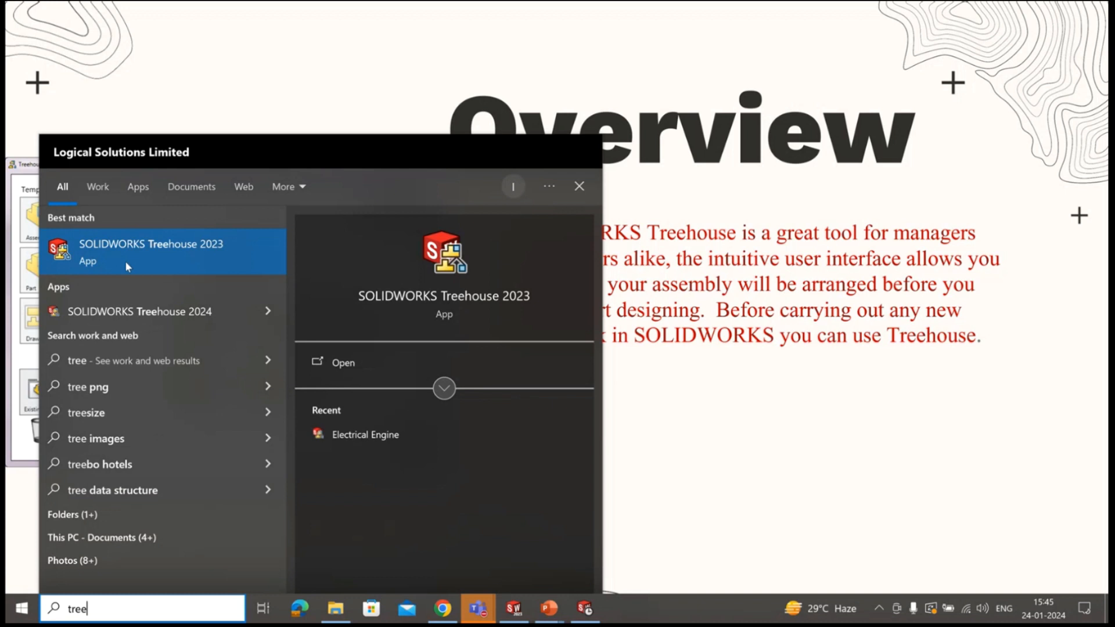
# Launch SOLIDWORKS Treehouse 2023 and review its Options settings.
pyautogui.click(126, 263)
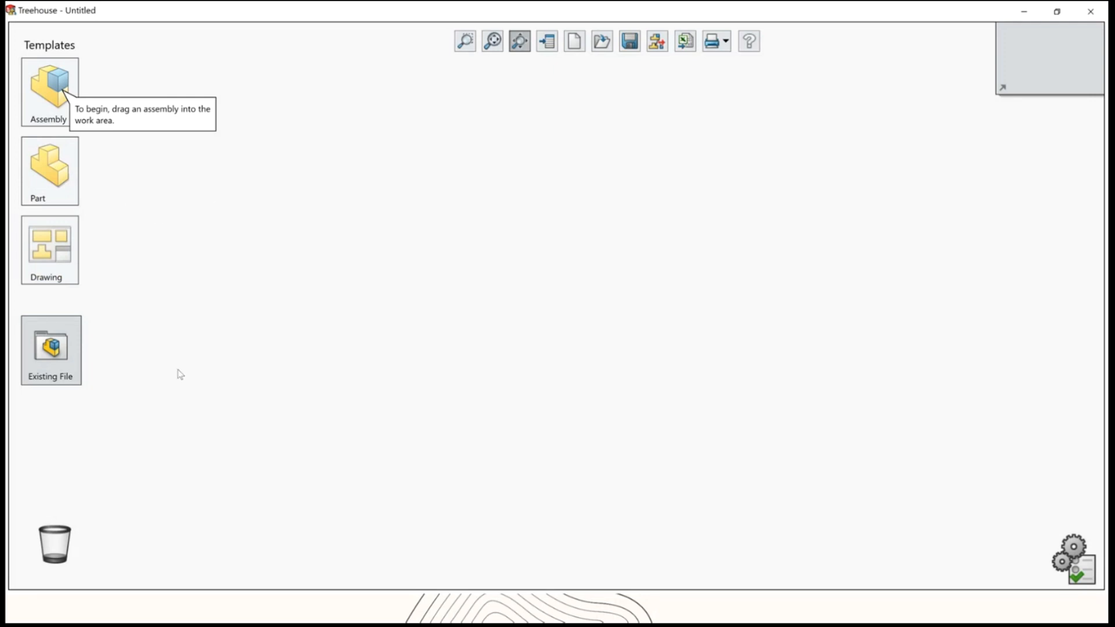
pyautogui.click(49, 87)
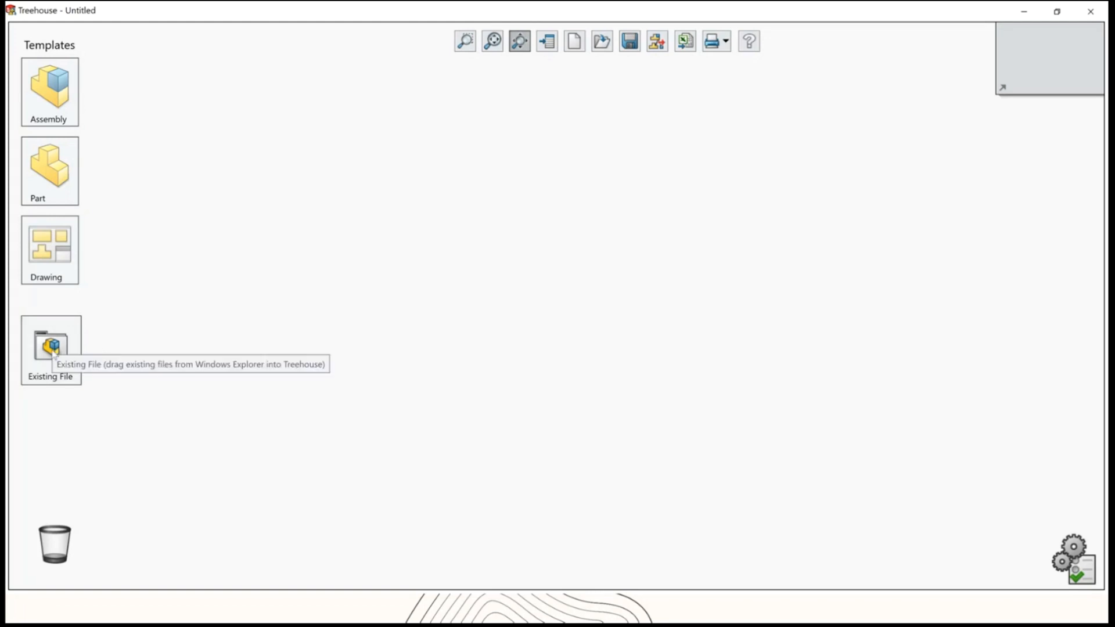
pyautogui.moveTo(41, 113)
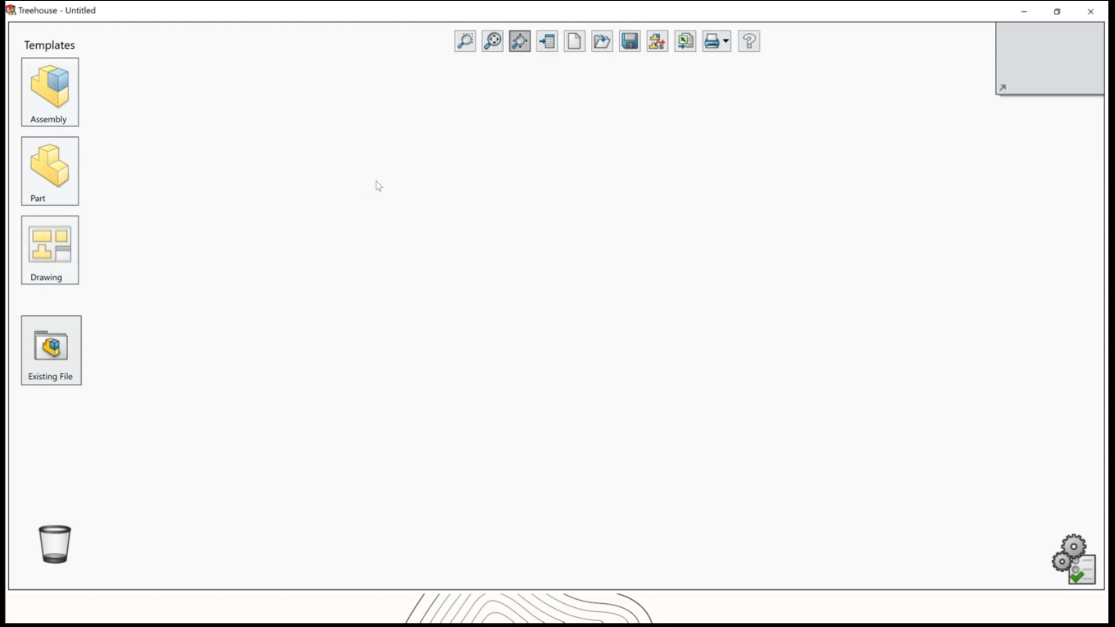
pyautogui.click(1073, 548)
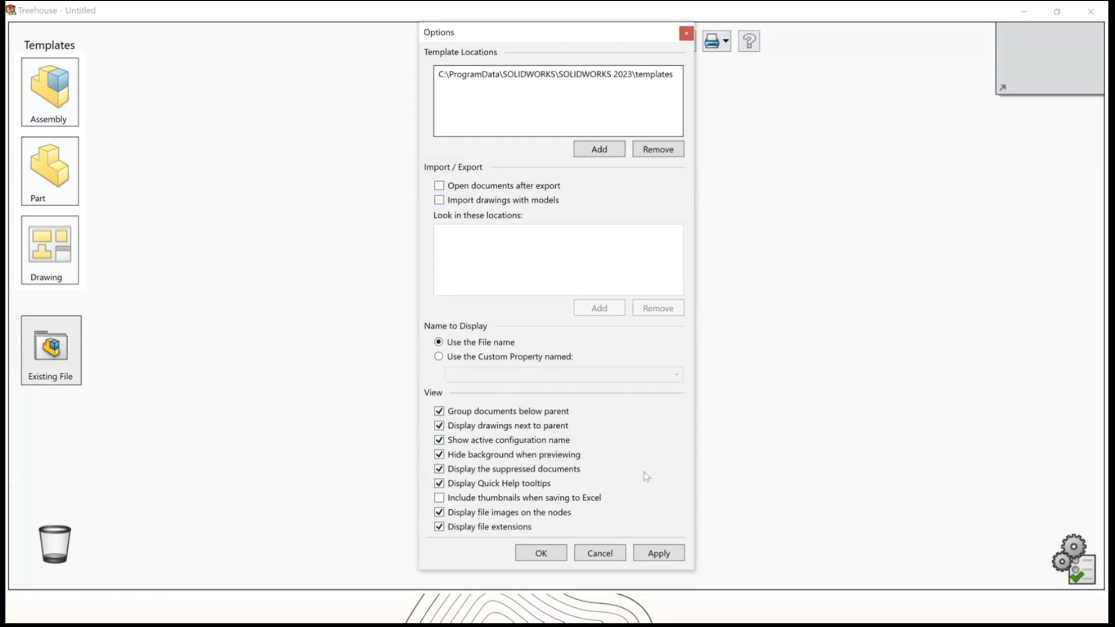
pyautogui.click(686, 33)
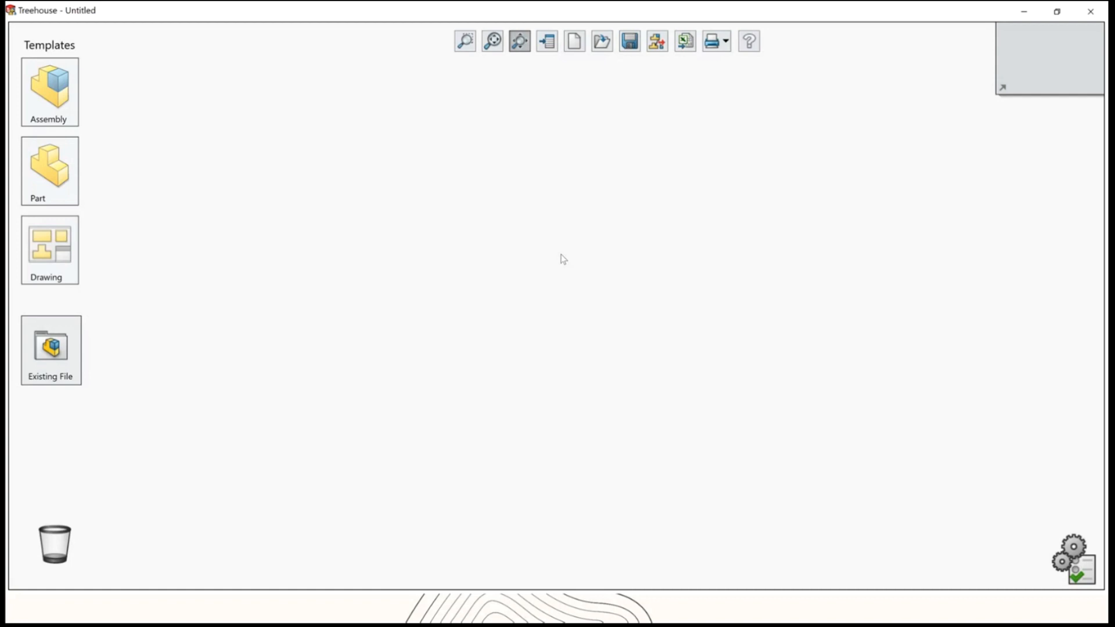
# Place a new top-level assembly node in the work area and name it Electrical Engine.
pyautogui.moveTo(49, 93); pyautogui.dragTo(537, 135)
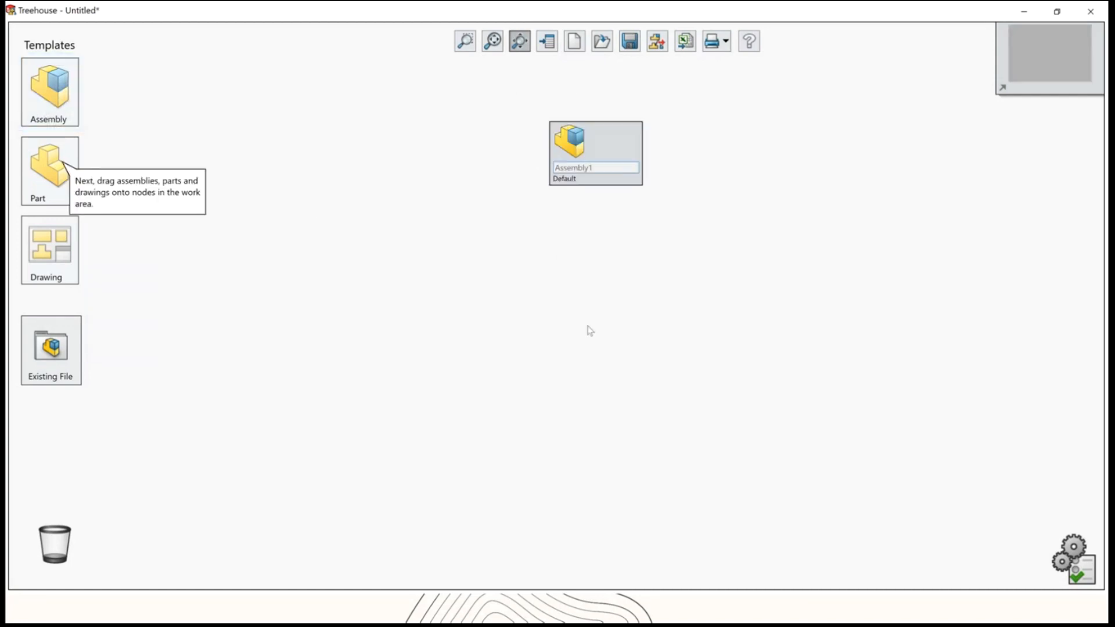
pyautogui.click(603, 167)
pyautogui.click(603, 168)
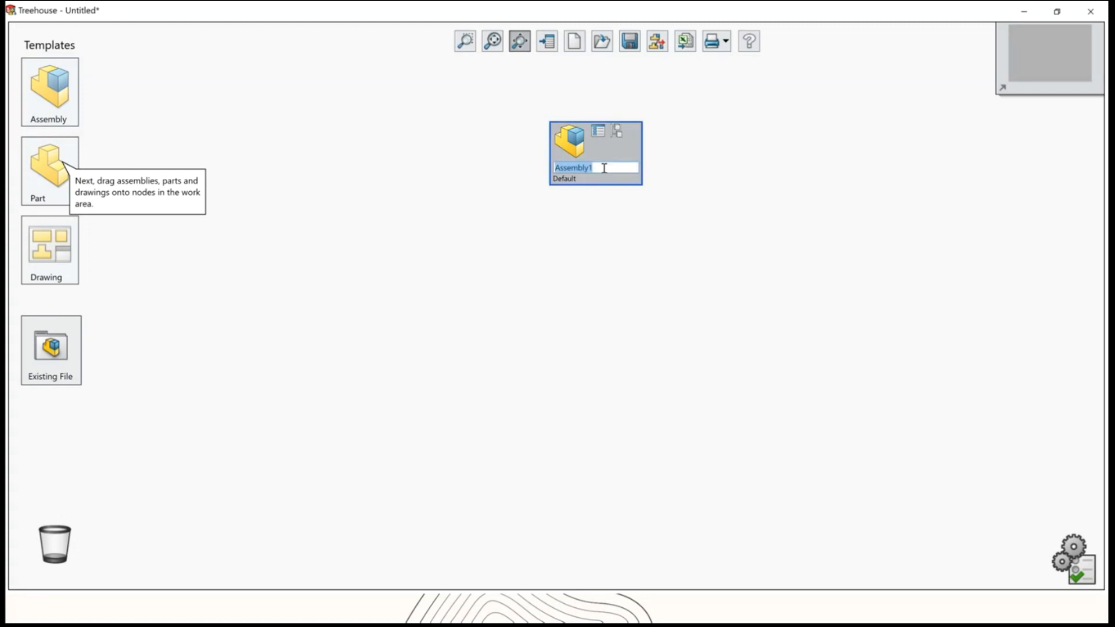
pyautogui.write('Electrical Engine')
pyautogui.click(664, 238)
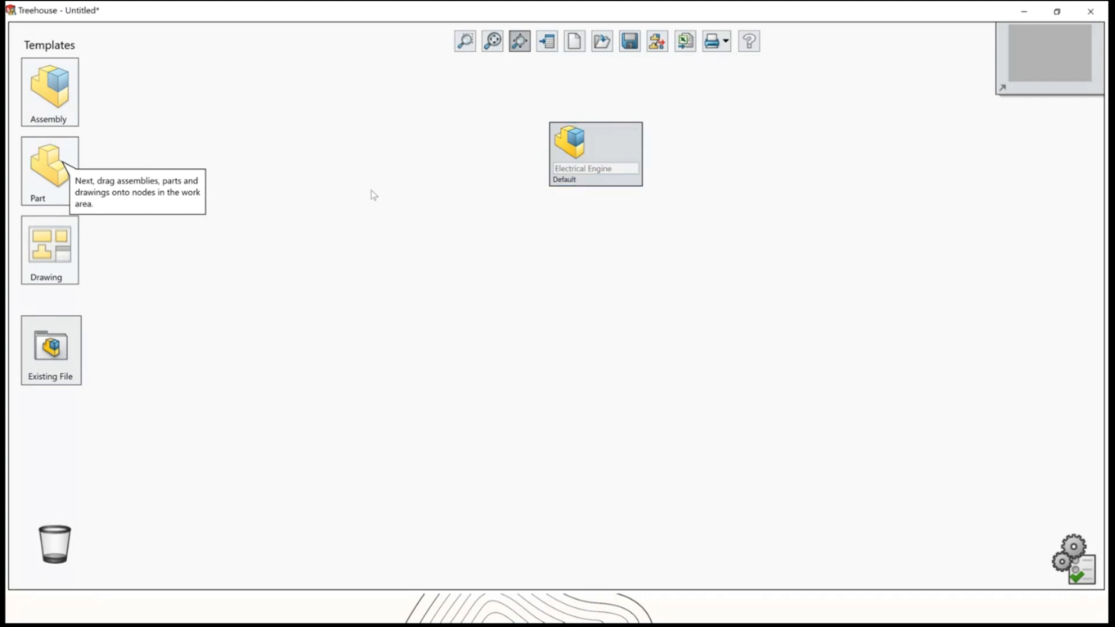
# Add two sub-assemblies and one part beneath the Electrical Engine node.
pyautogui.moveTo(73, 96); pyautogui.dragTo(604, 170)
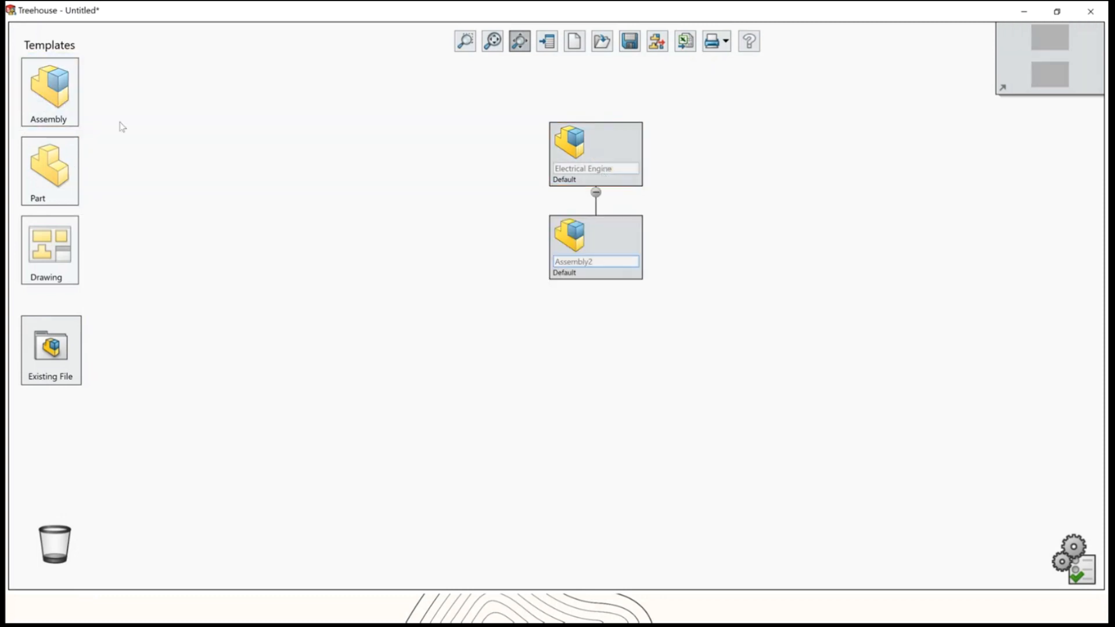
pyautogui.moveTo(61, 99)
pyautogui.moveTo(61, 99); pyautogui.dragTo(573, 170)
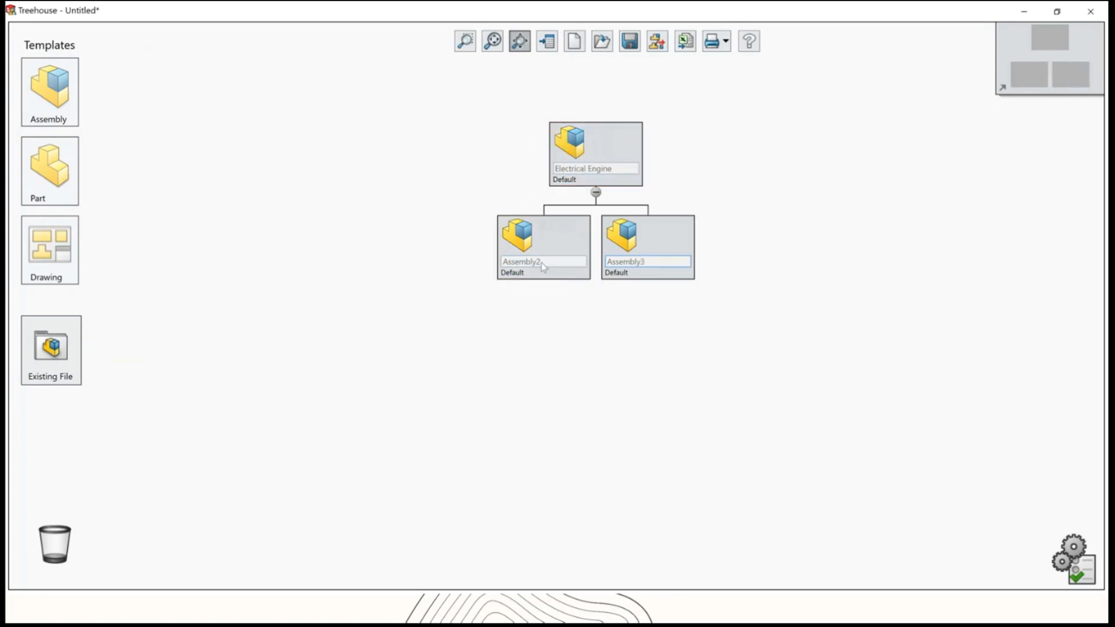
pyautogui.moveTo(47, 100)
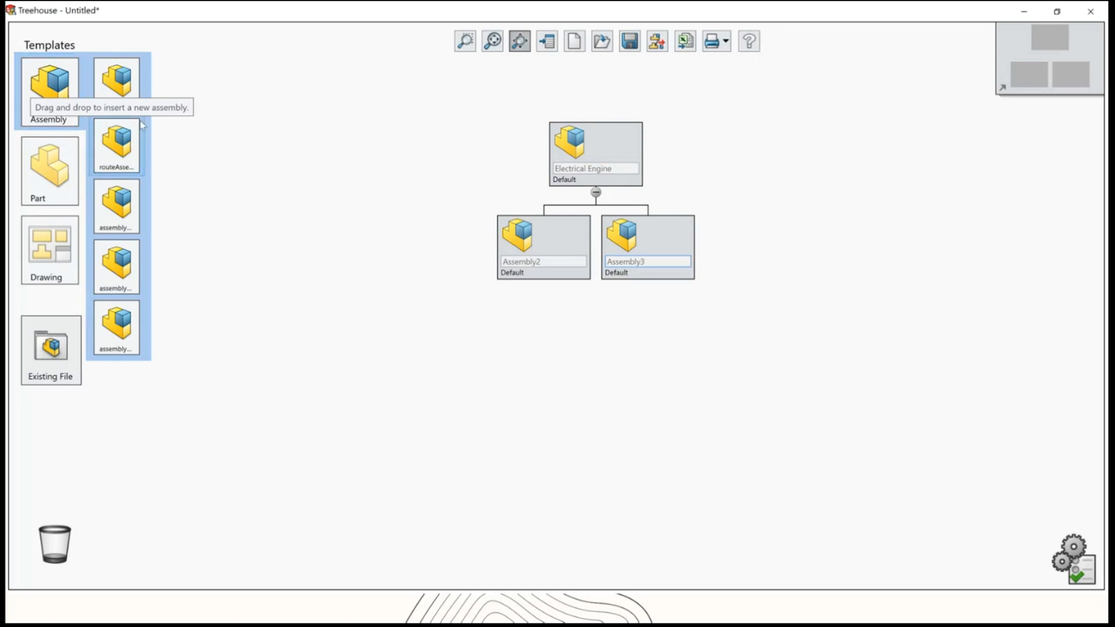
pyautogui.moveTo(47, 169); pyautogui.dragTo(599, 170)
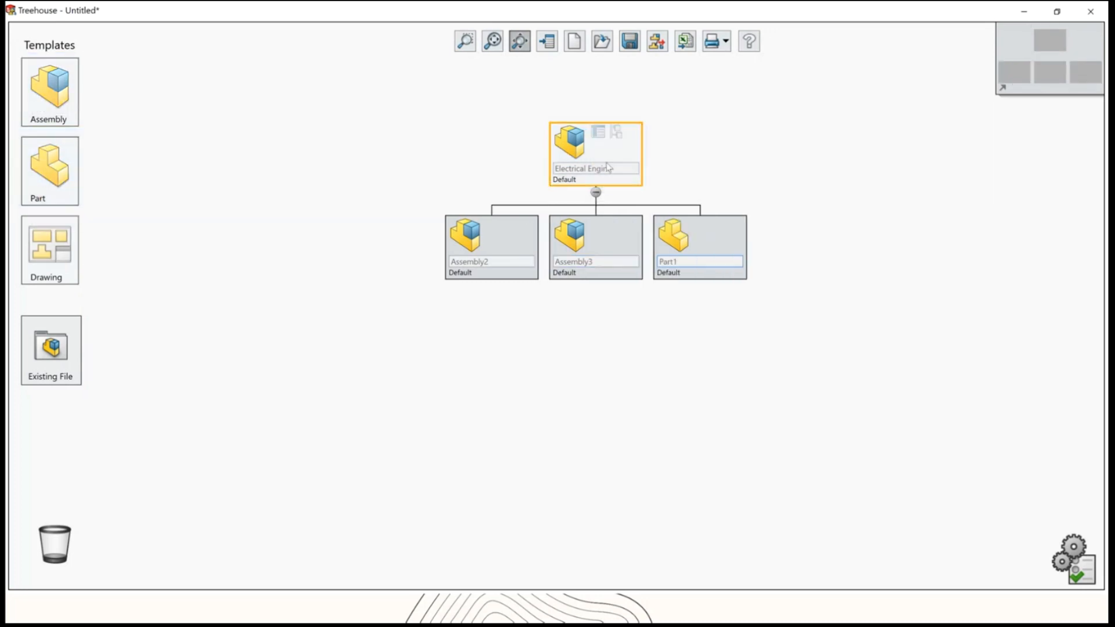
# Rename the first sub-assembly node Gear Assembly.
pyautogui.click(505, 262)
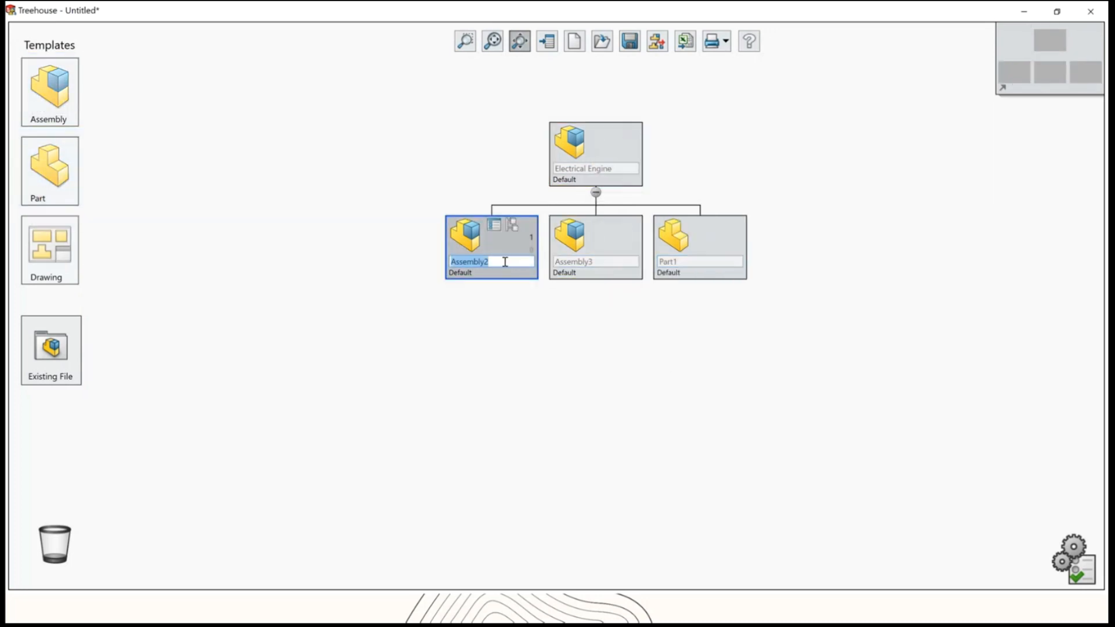
pyautogui.write('Ger')
pyautogui.write('r Assemb')
pyautogui.write('ly')
# Rename the second sub-assembly node Electrical Machine.
pyautogui.click(598, 267)
pyautogui.click(596, 262)
pyautogui.write('E')
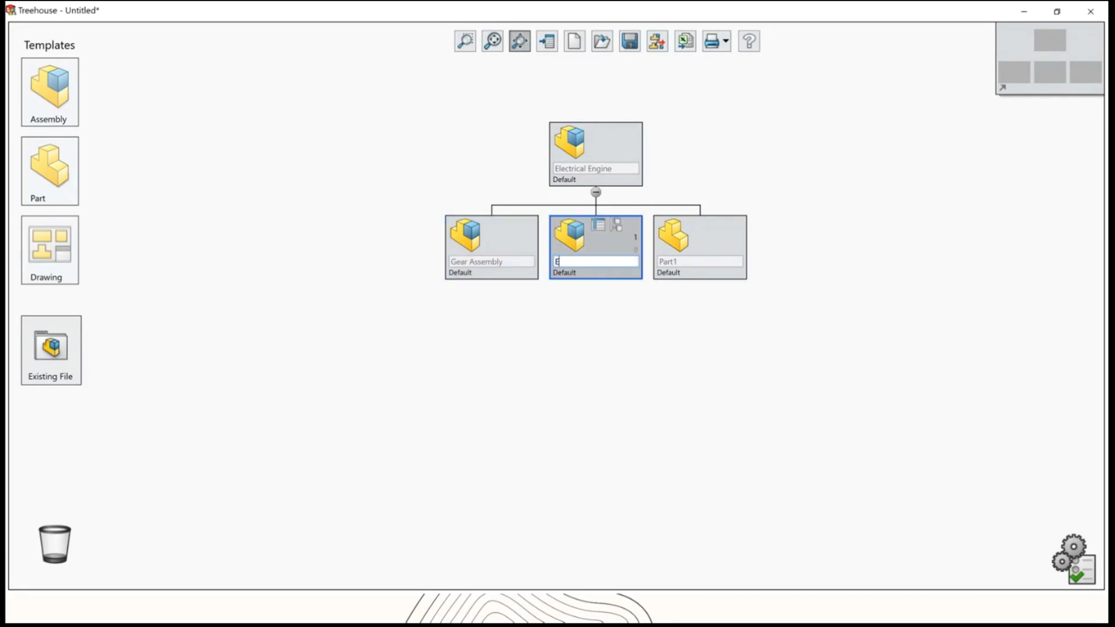
pyautogui.write('lectrical Machine')
# Rename the part node under Electrical Engine Inverter.
pyautogui.click(682, 263)
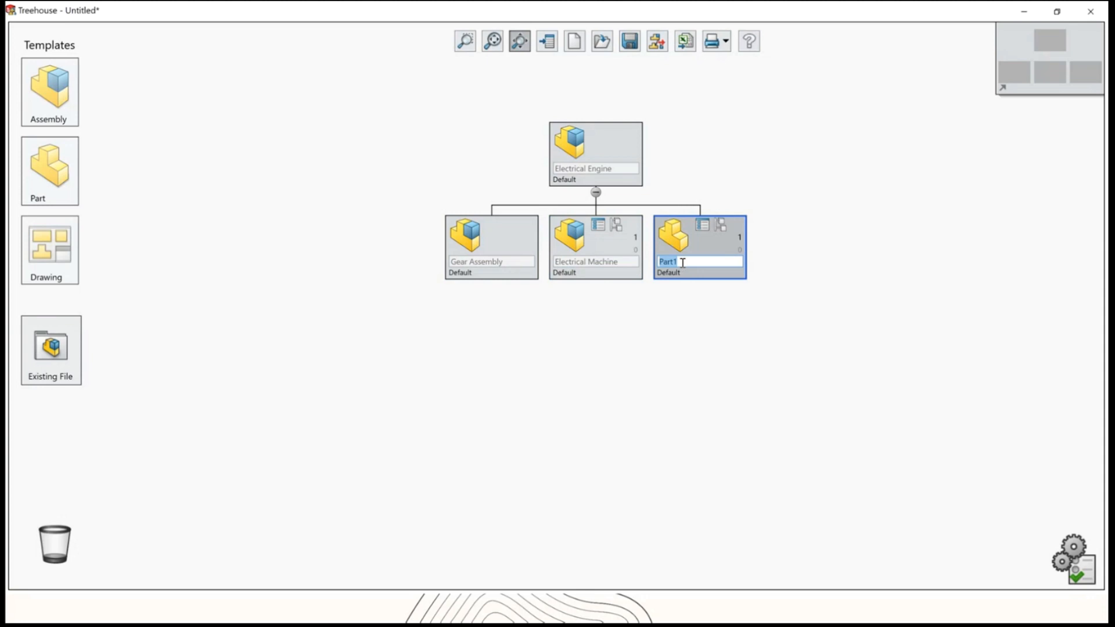
pyautogui.write('Inverter')
pyautogui.click(605, 355)
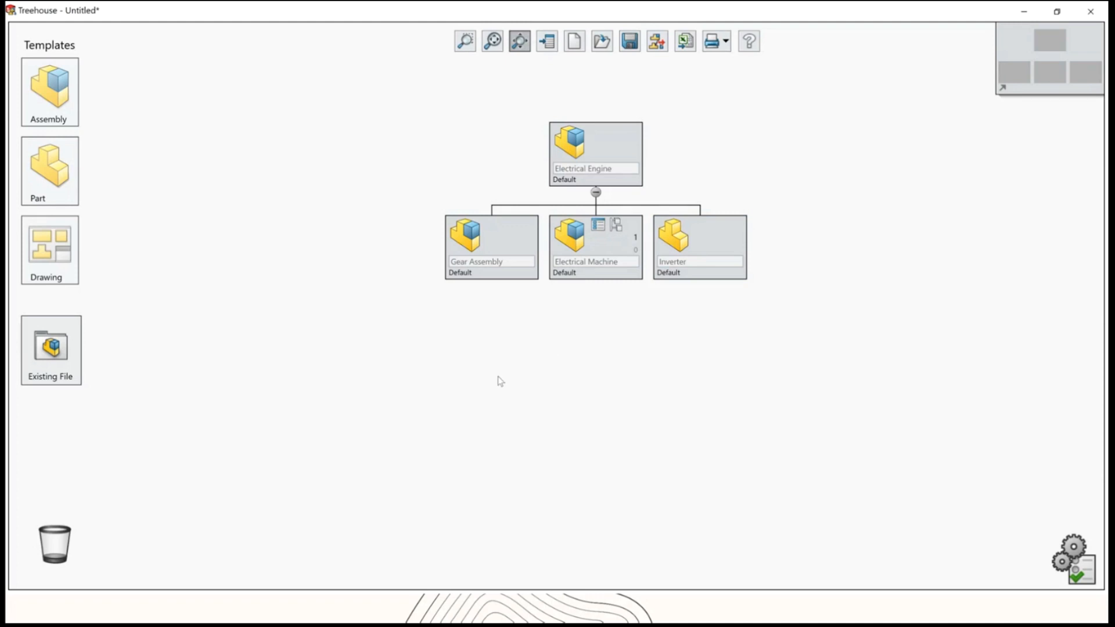
# Add two new parts under Gear Assembly and two new parts under Electrical Machine.
pyautogui.moveTo(38, 162)
pyautogui.moveTo(38, 161); pyautogui.dragTo(476, 256)
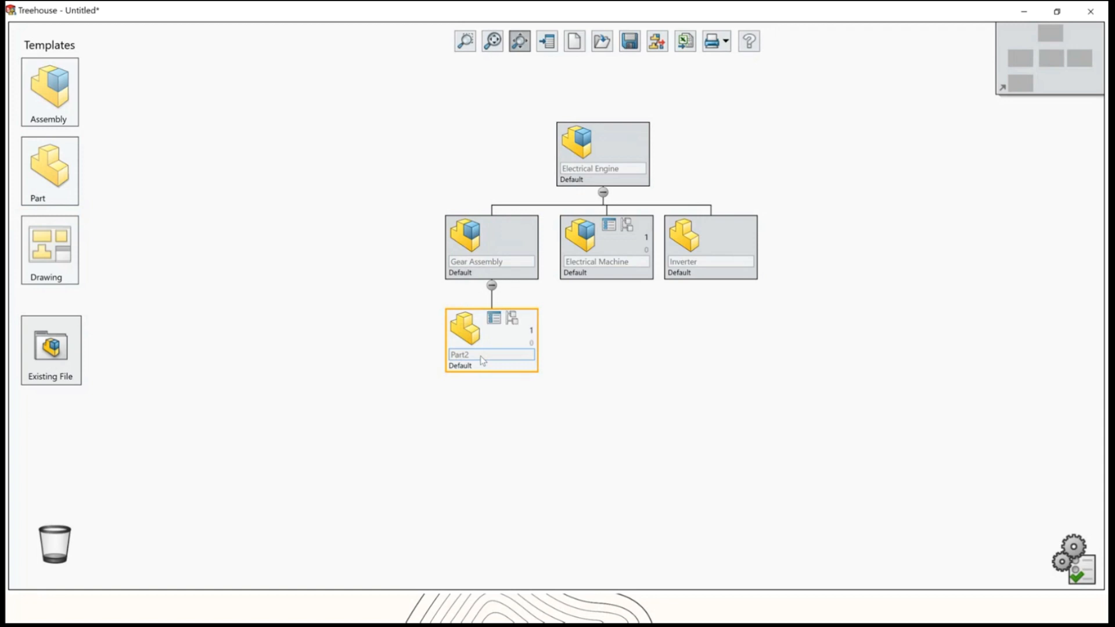
pyautogui.moveTo(50, 168); pyautogui.dragTo(496, 256)
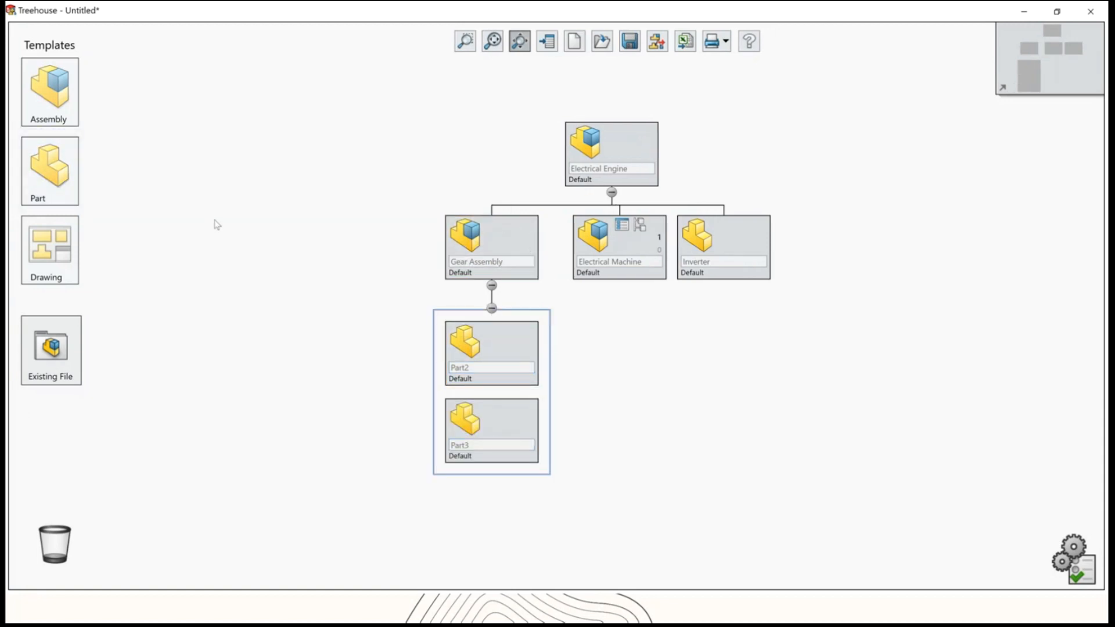
pyautogui.moveTo(76, 189); pyautogui.dragTo(639, 235)
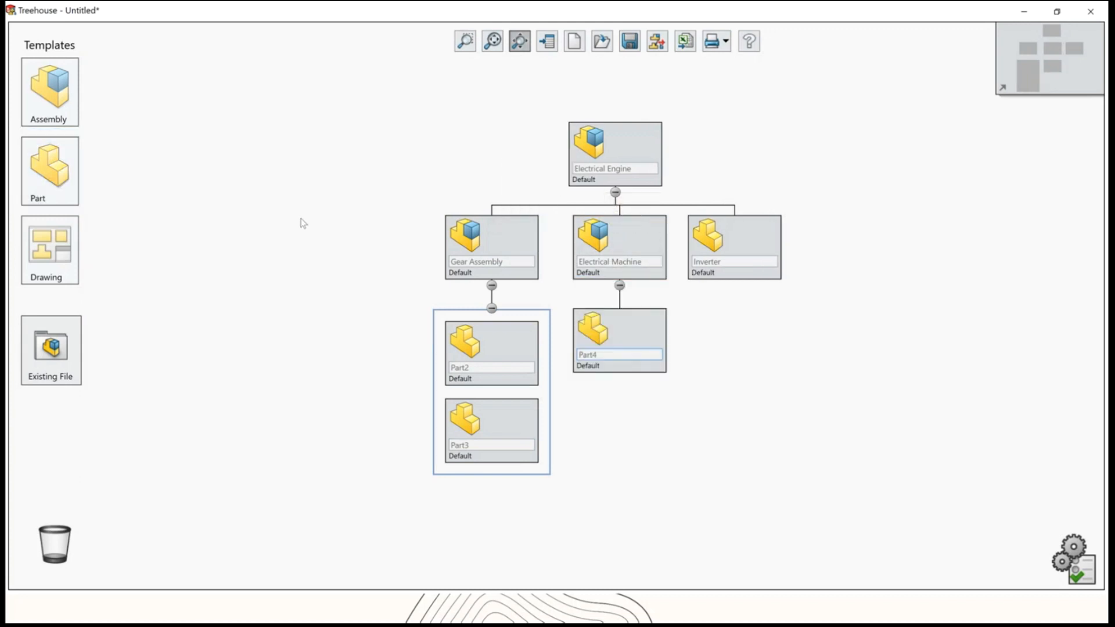
pyautogui.moveTo(53, 174); pyautogui.dragTo(616, 262)
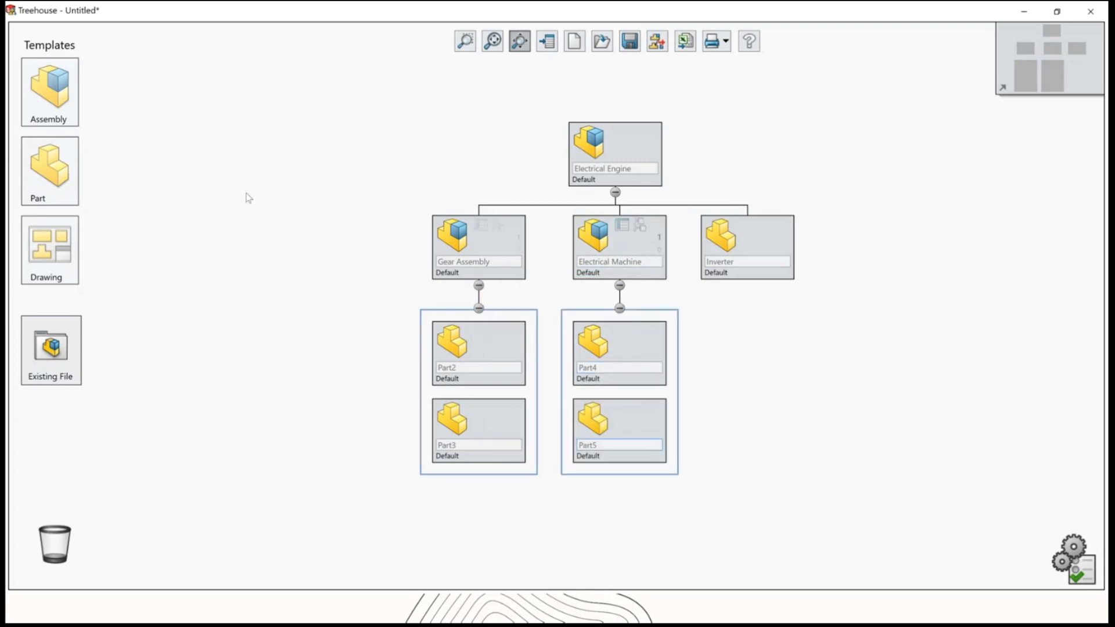
pyautogui.moveTo(49, 177)
pyautogui.moveTo(49, 177)
pyautogui.mouseDown()
pyautogui.moveTo(179, 180)
pyautogui.moveTo(39, 179)
pyautogui.mouseUp()
pyautogui.click(467, 375)
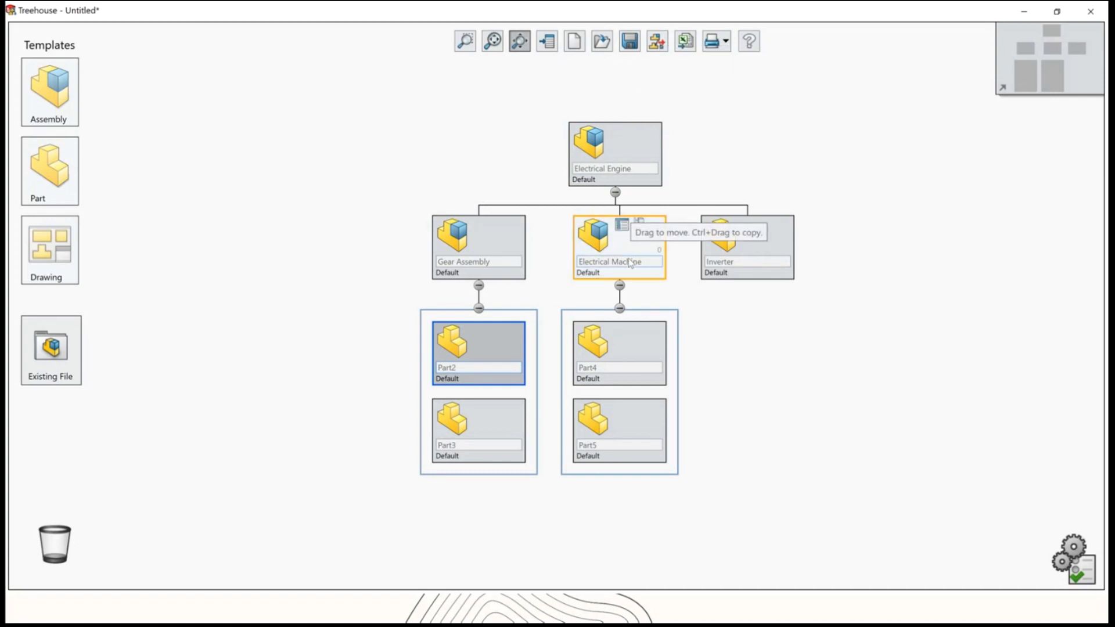
# Switch to SOLIDWORKS and open the Electrical Engine assembly from Desktop > Webinar > Tree House.
pyautogui.press('super+Tab')
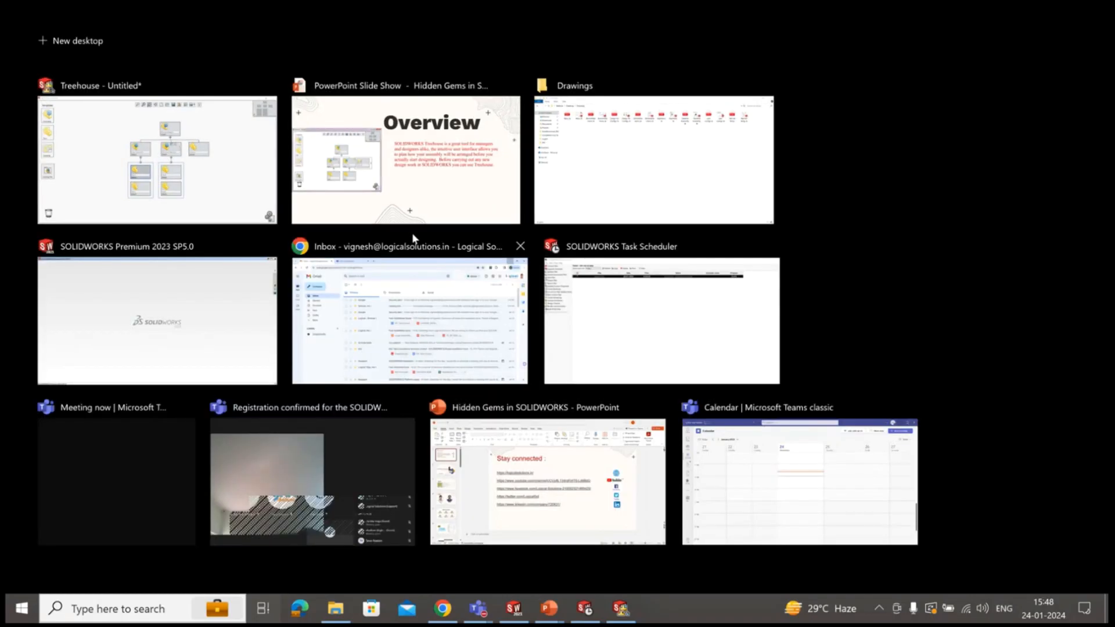
pyautogui.press('Escape')
pyautogui.hotkey('alt', 'Tab')
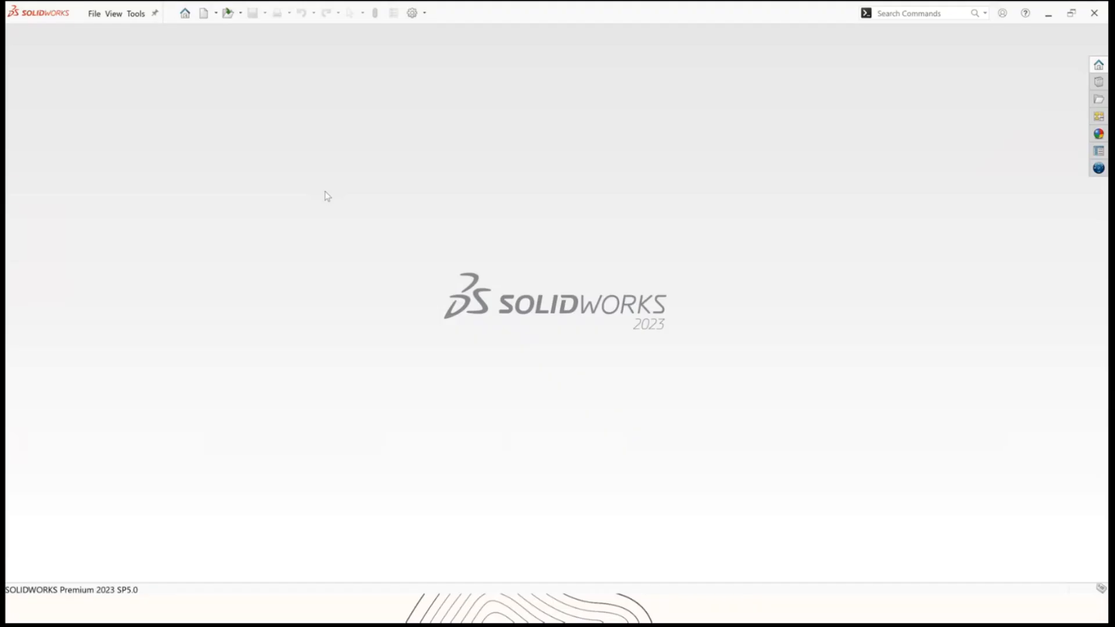
pyautogui.click(228, 13)
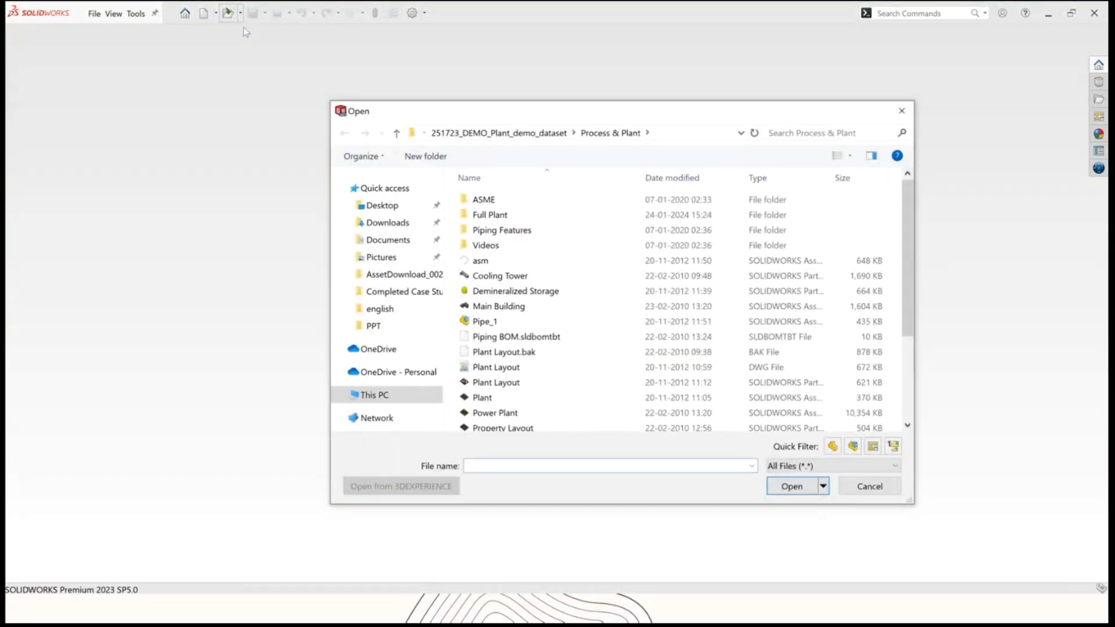
pyautogui.click(382, 205)
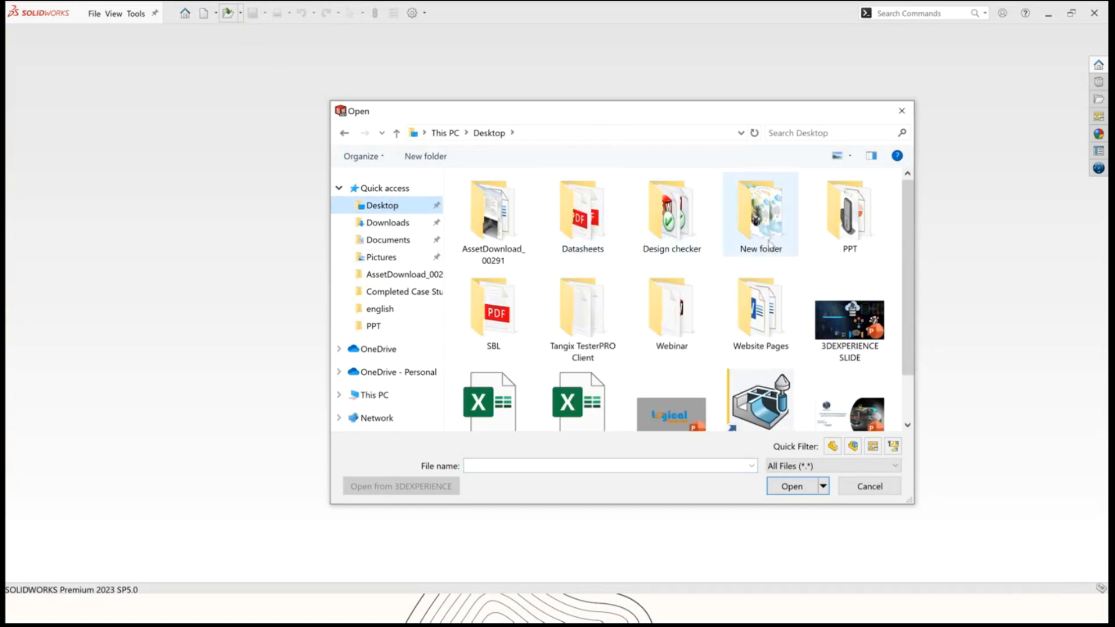
pyautogui.doubleClick(672, 313)
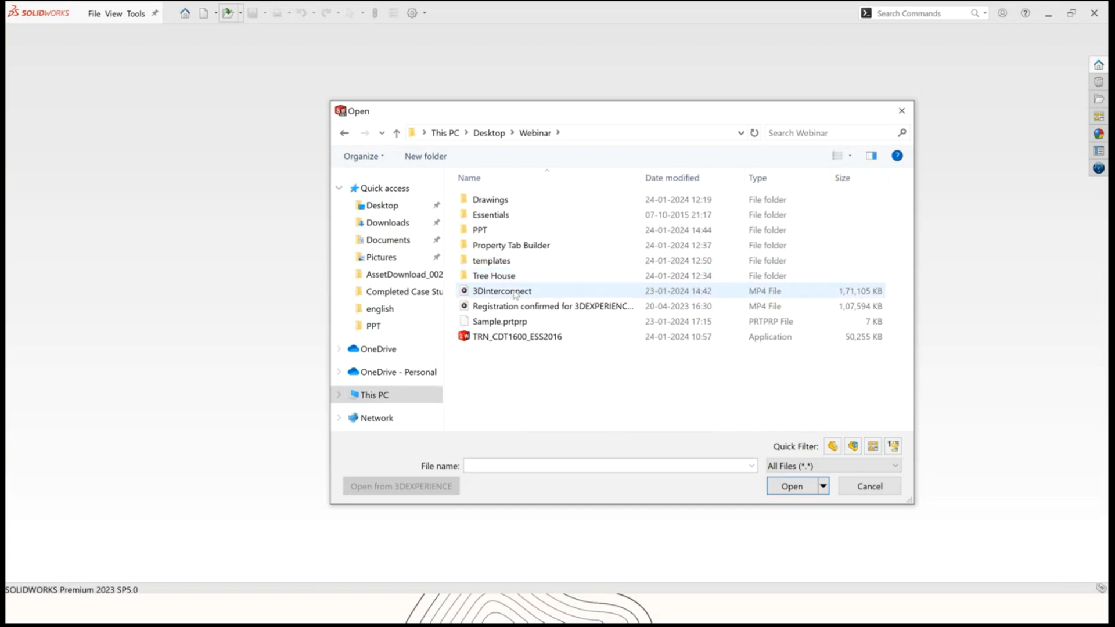
pyautogui.doubleClick(500, 276)
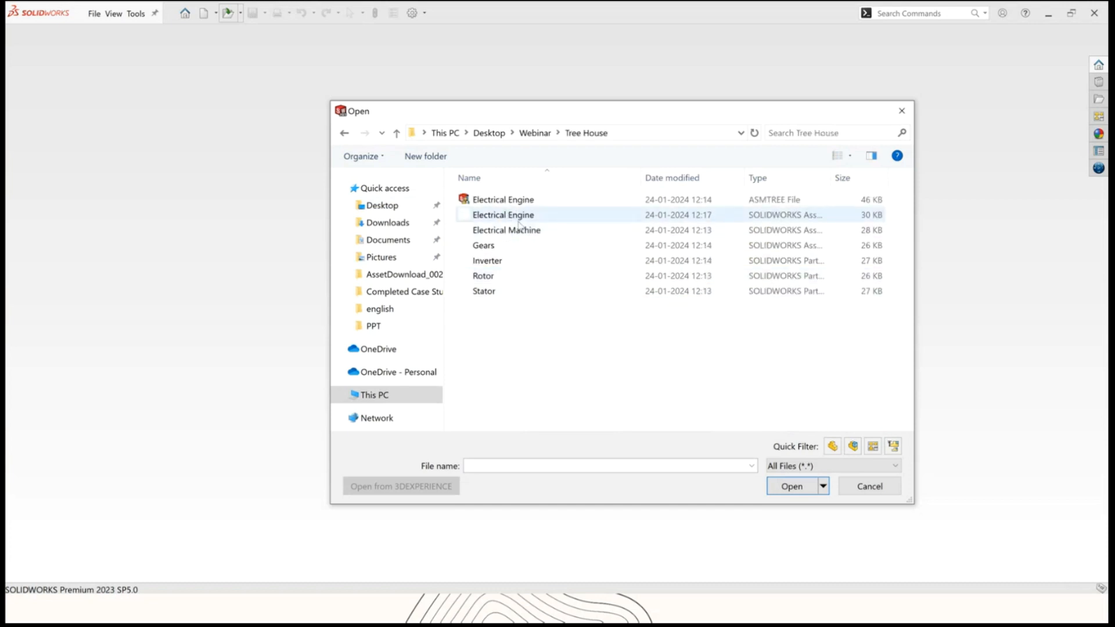
pyautogui.click(518, 219)
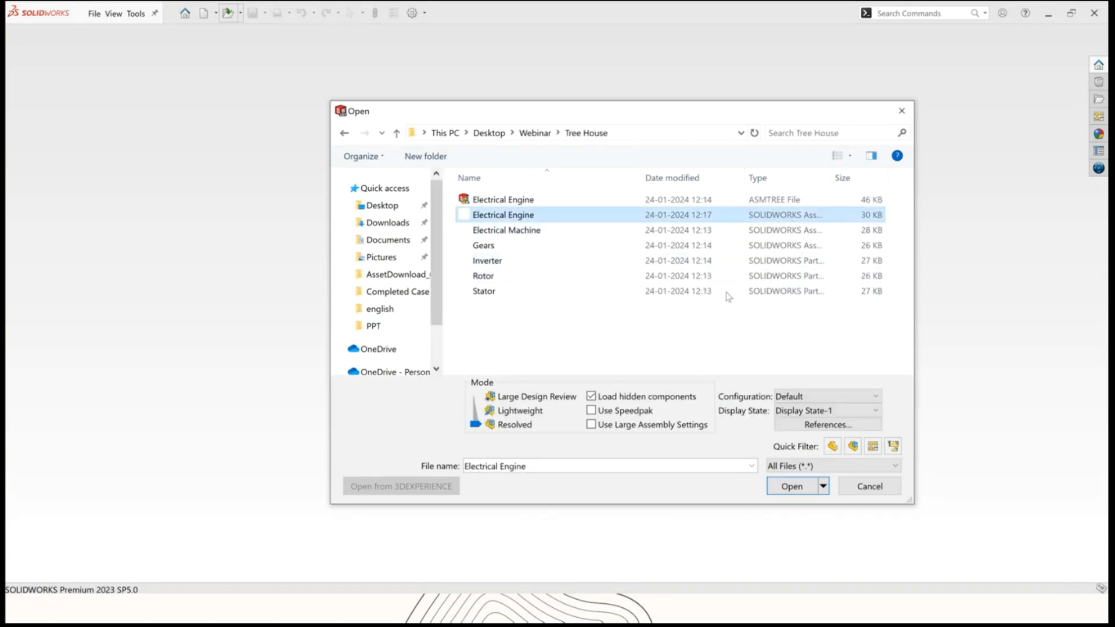
pyautogui.click(790, 487)
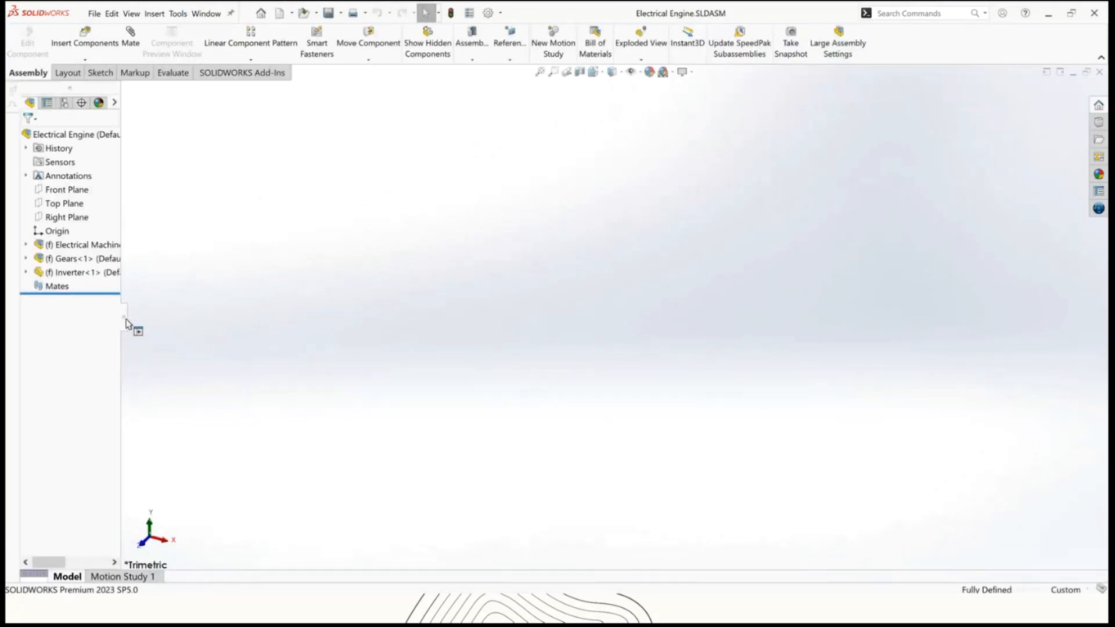
# Widen the design tree and expand the Electrical Machine and Gears components to examine their structure.
pyautogui.moveTo(126, 324); pyautogui.dragTo(178, 324)
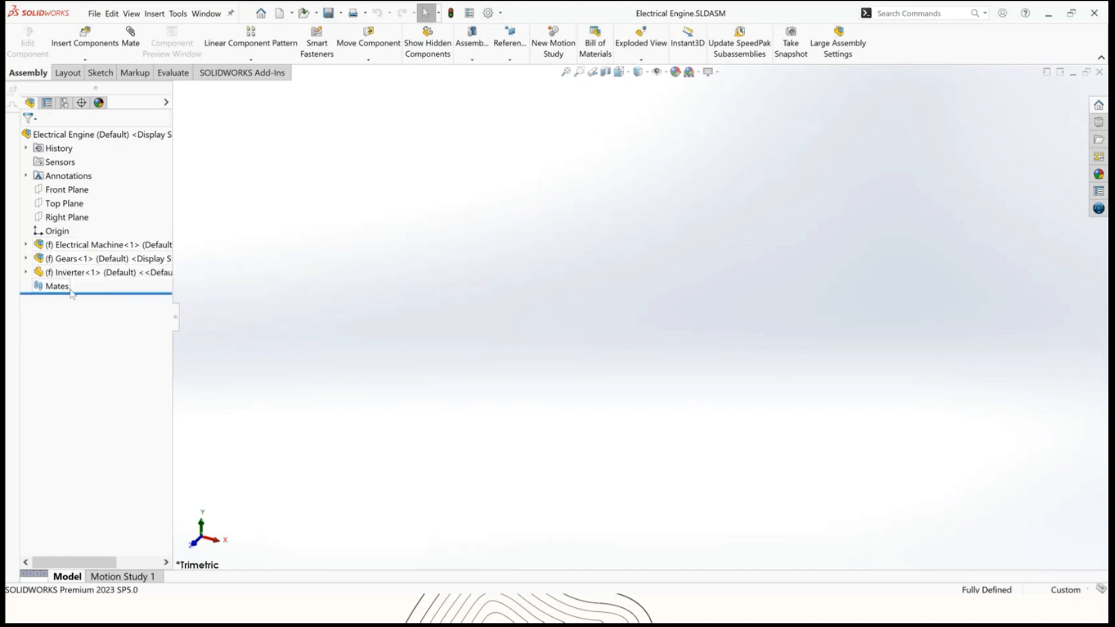
pyautogui.click(26, 245)
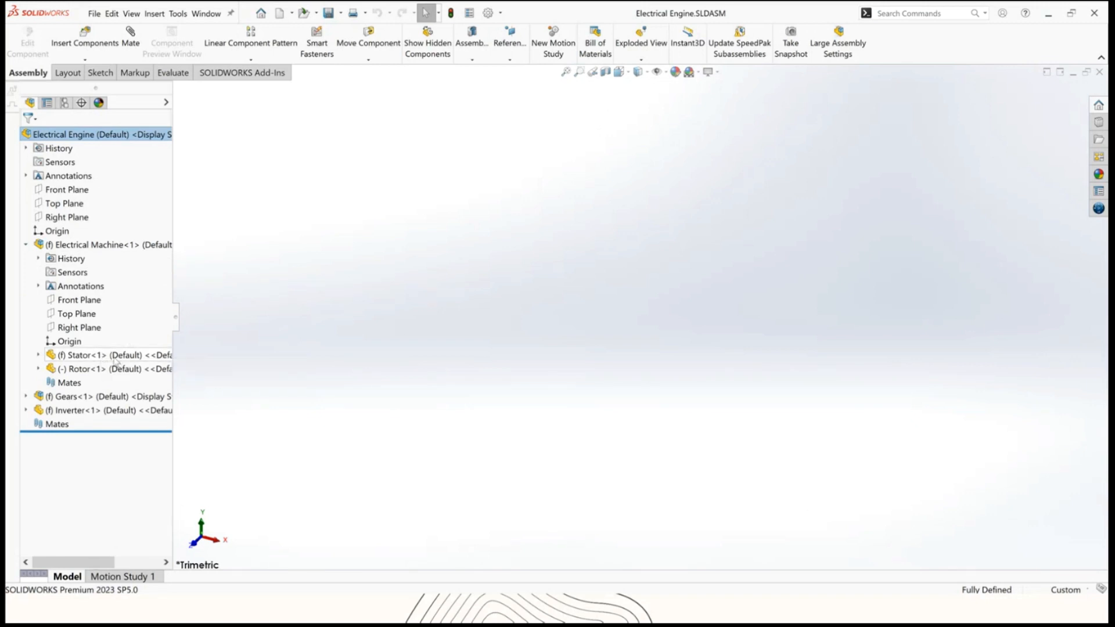
pyautogui.click(27, 396)
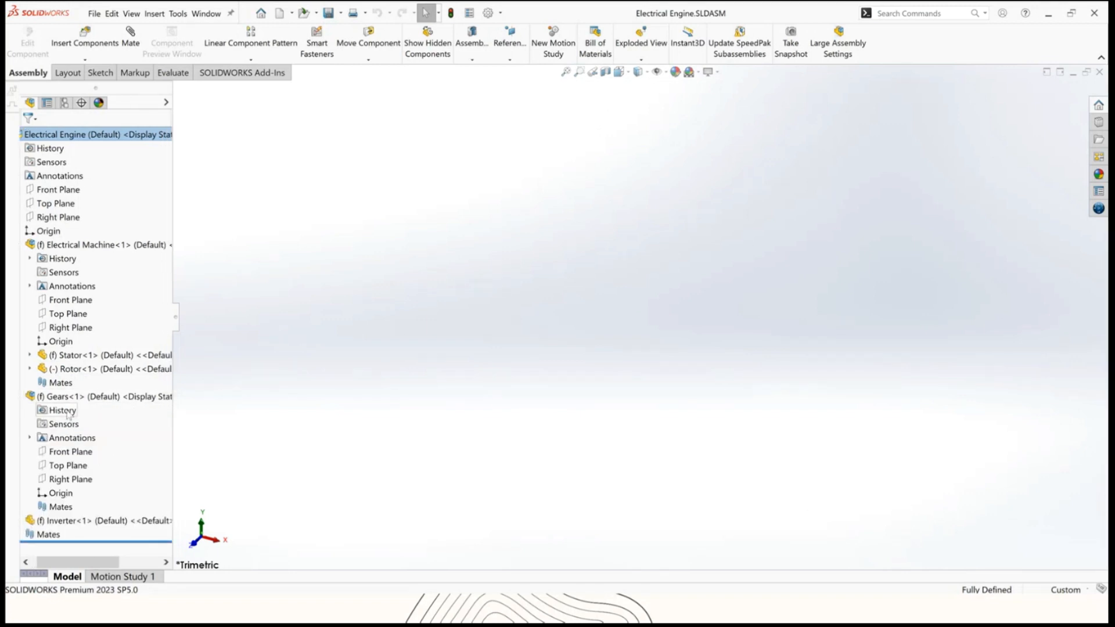
pyautogui.click(27, 397)
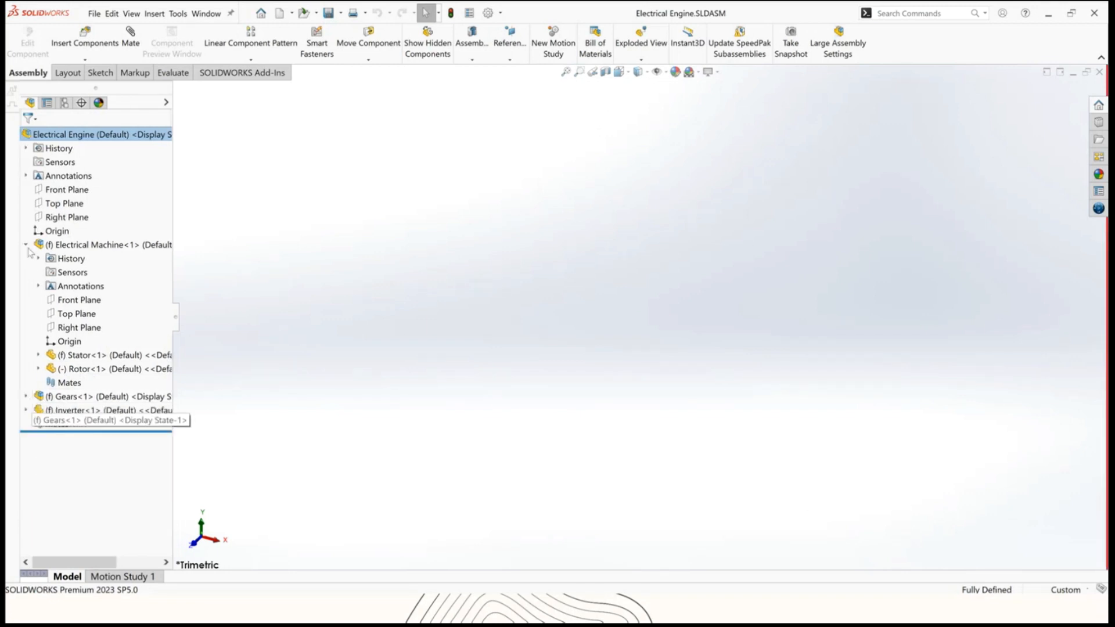
pyautogui.click(26, 245)
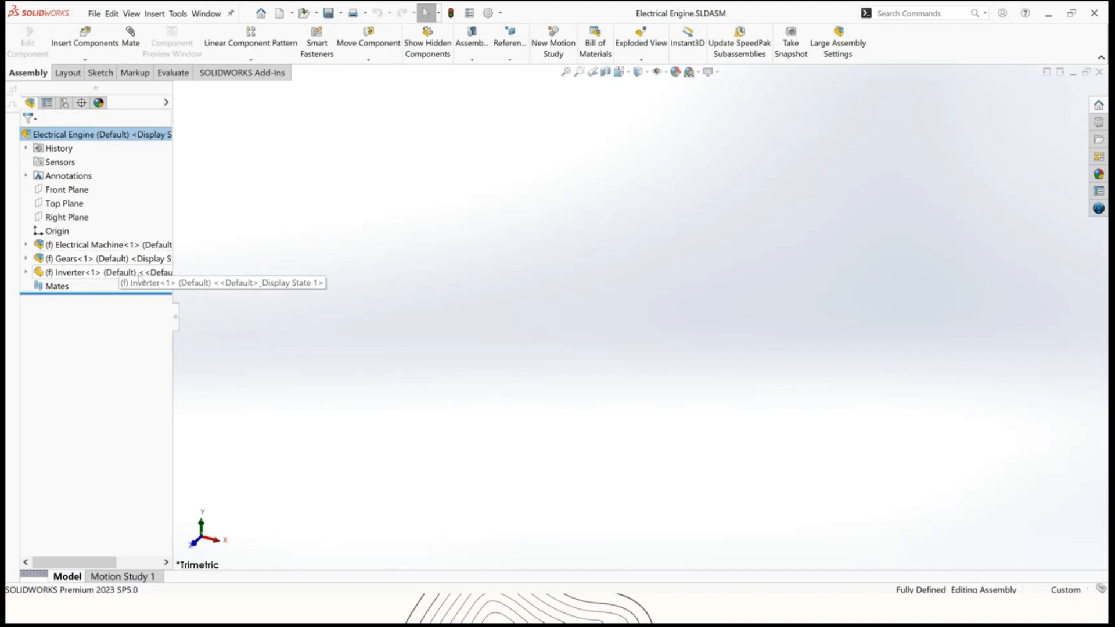
# Open the Inverter part from the assembly's design tree.
pyautogui.rightClick(140, 278)
pyautogui.click(148, 216)
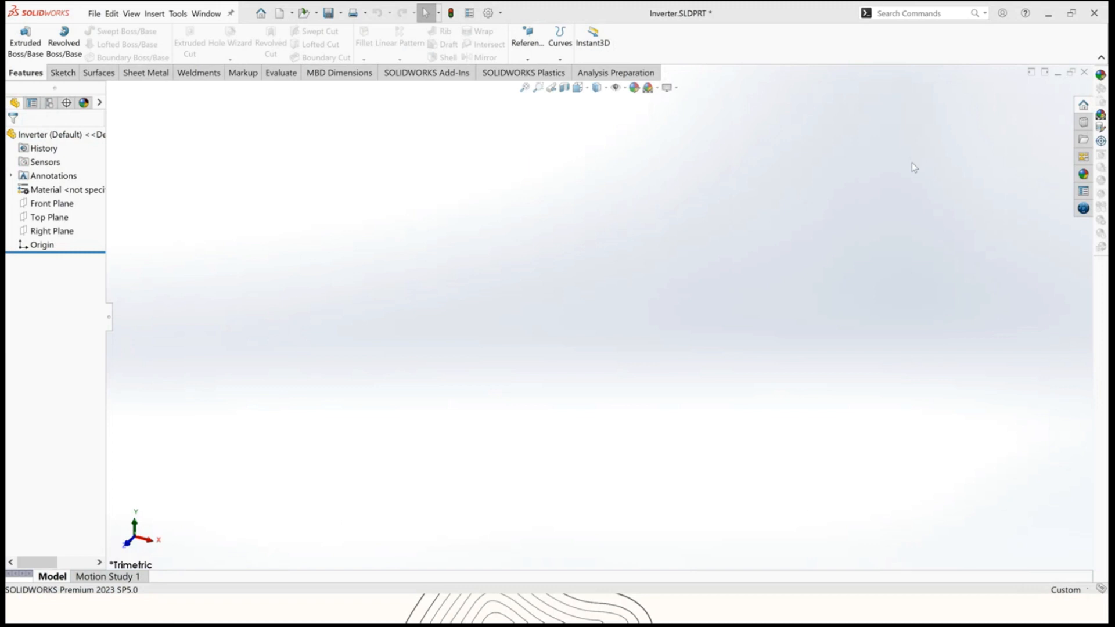
# Close the Inverter part without saving and discard its changes in the Electrical Engine assembly.
pyautogui.click(1083, 71)
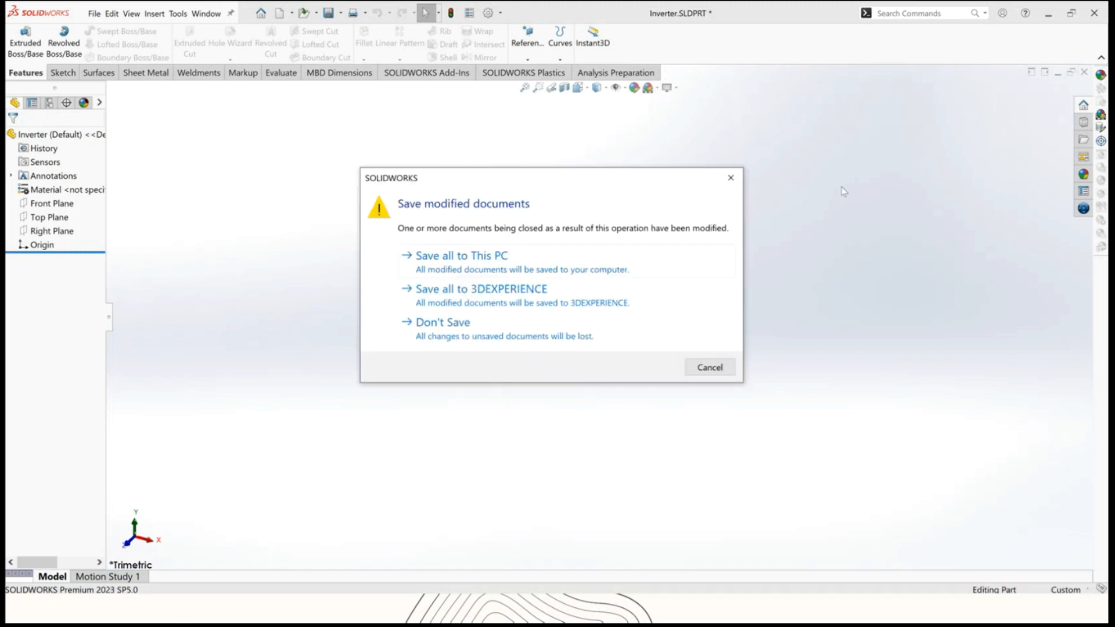
pyautogui.click(555, 337)
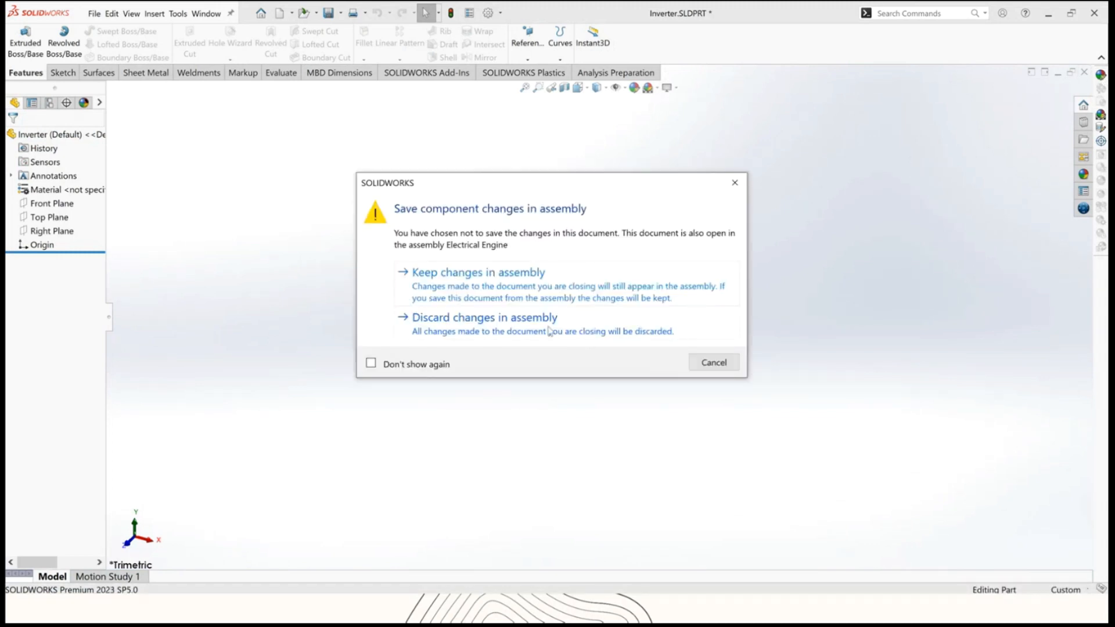
pyautogui.click(549, 331)
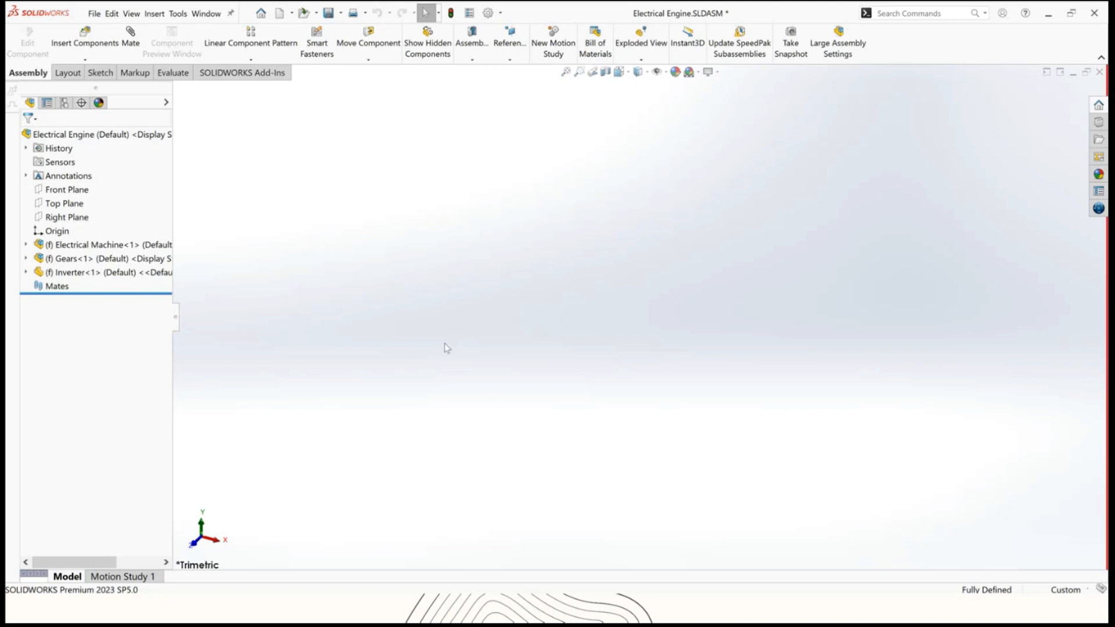
# Return to Treehouse and open the Electrical Engine structure in Excel, then maximize the spreadsheet.
pyautogui.press('super+Tab')
pyautogui.click(432, 151)
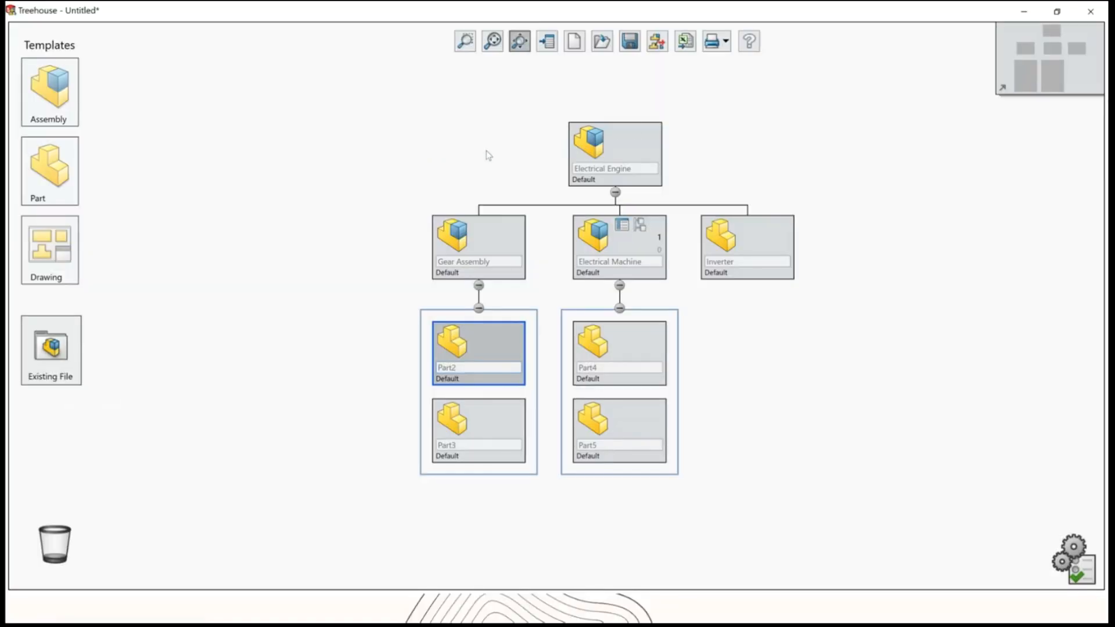
pyautogui.click(685, 42)
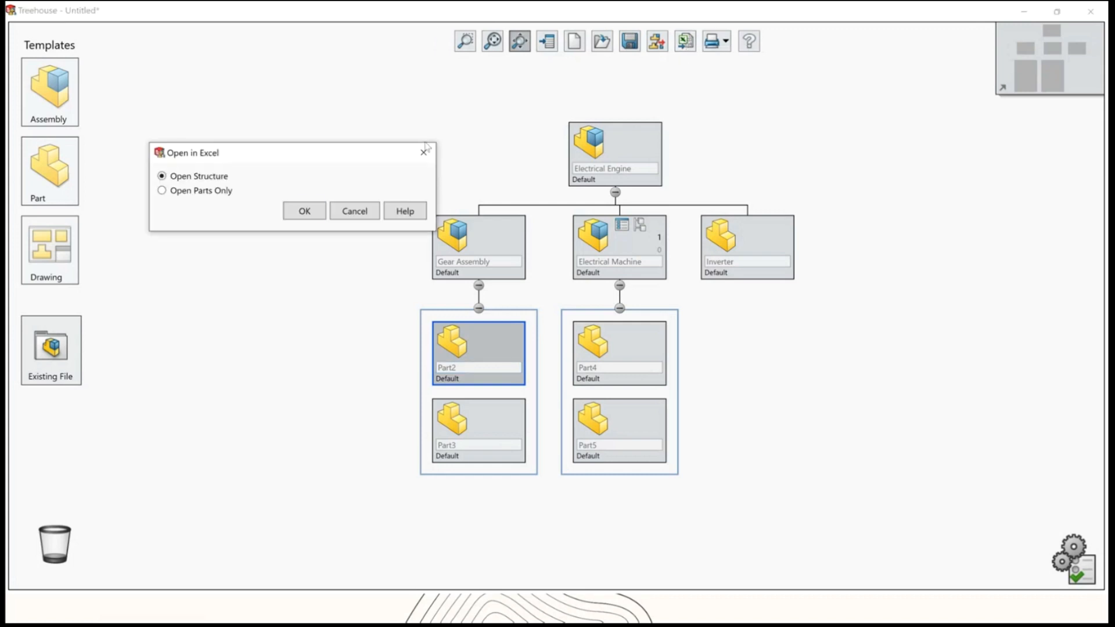
pyautogui.click(304, 212)
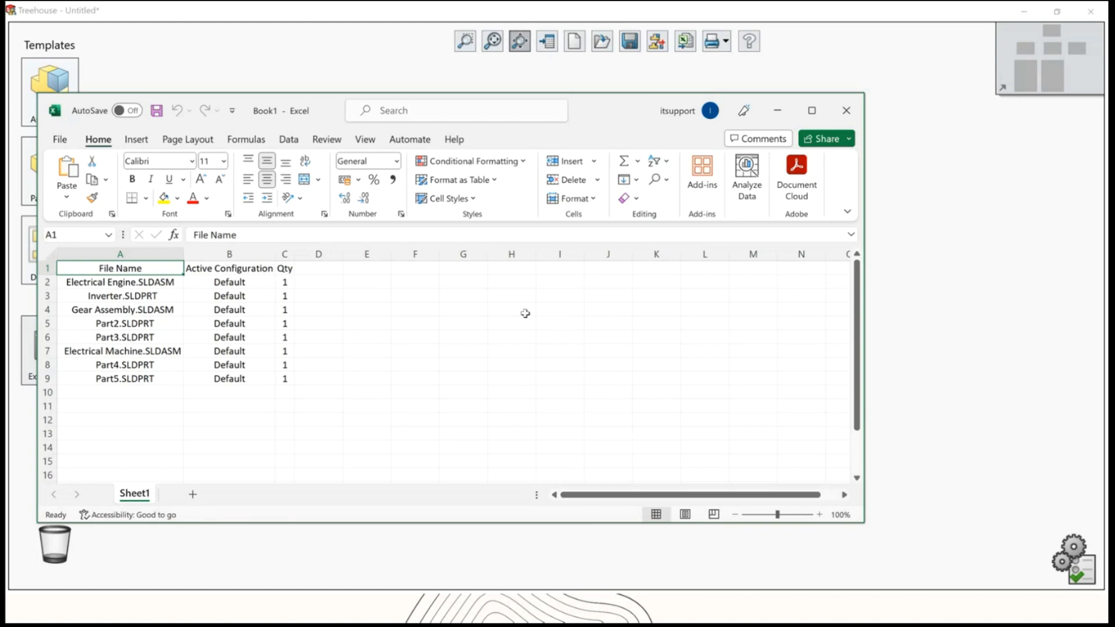
pyautogui.click(808, 110)
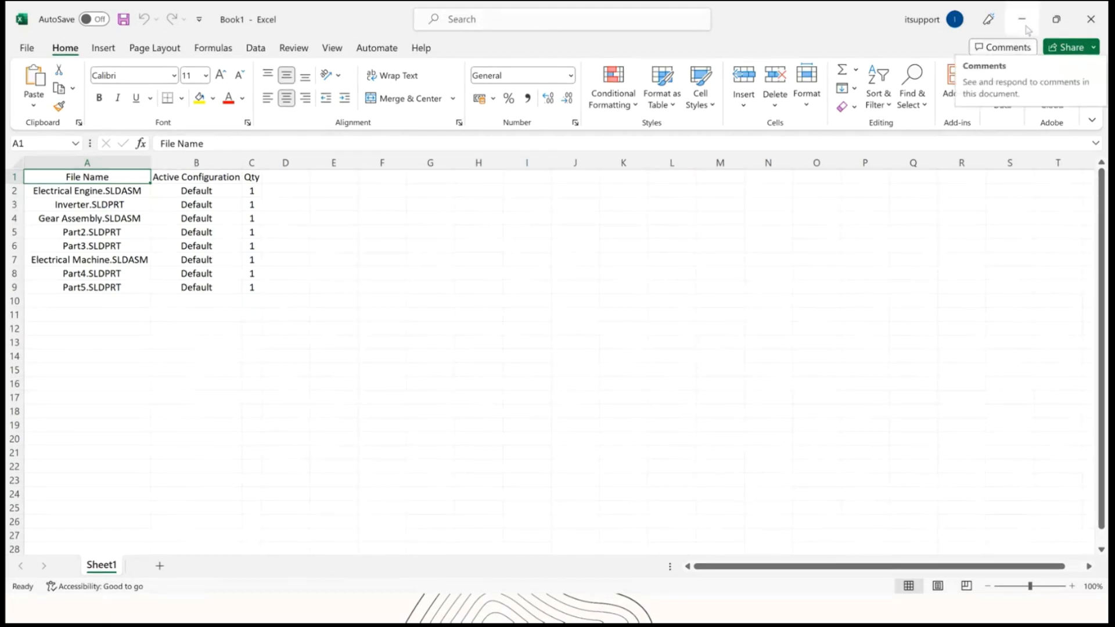
# Switch to the presentation slide show and advance to the How to use slide.
pyautogui.press('super+Tab')
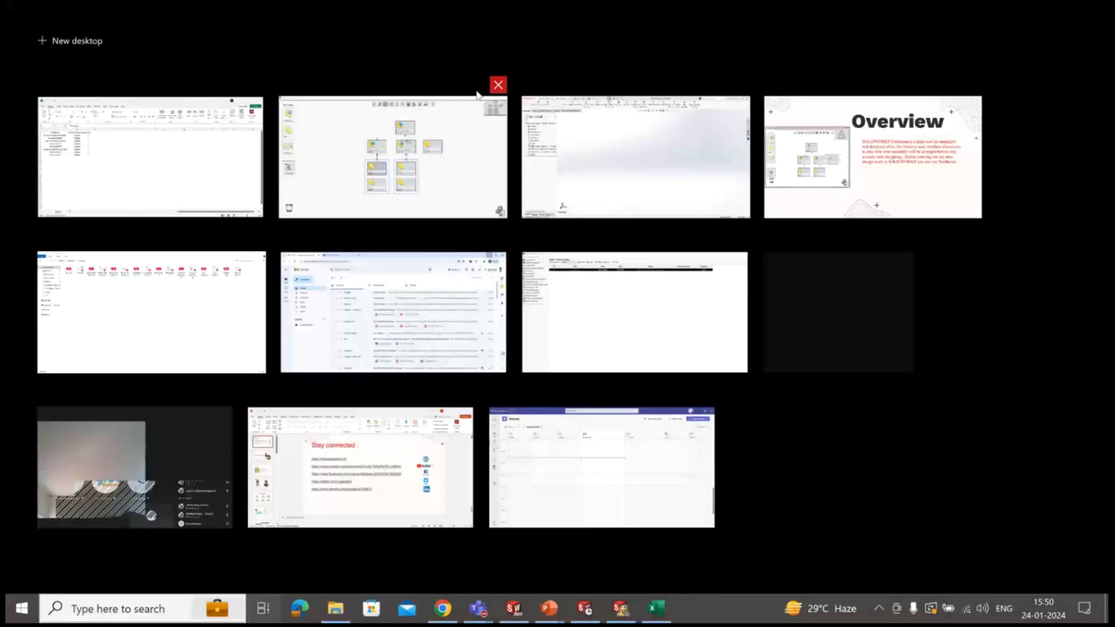
pyautogui.click(351, 195)
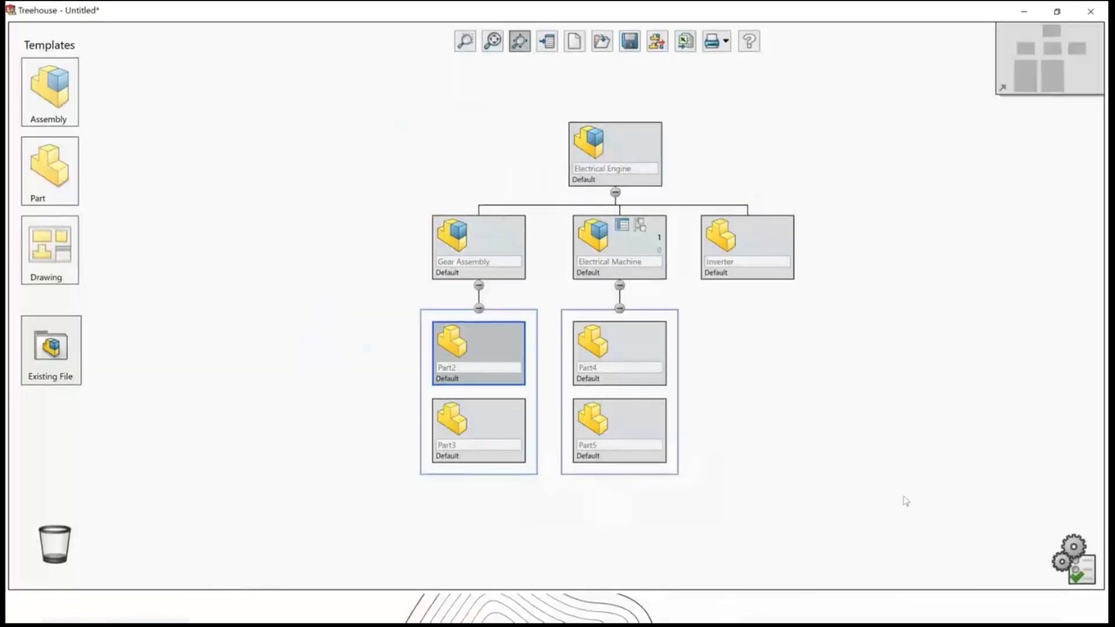
pyautogui.press('super+Tab')
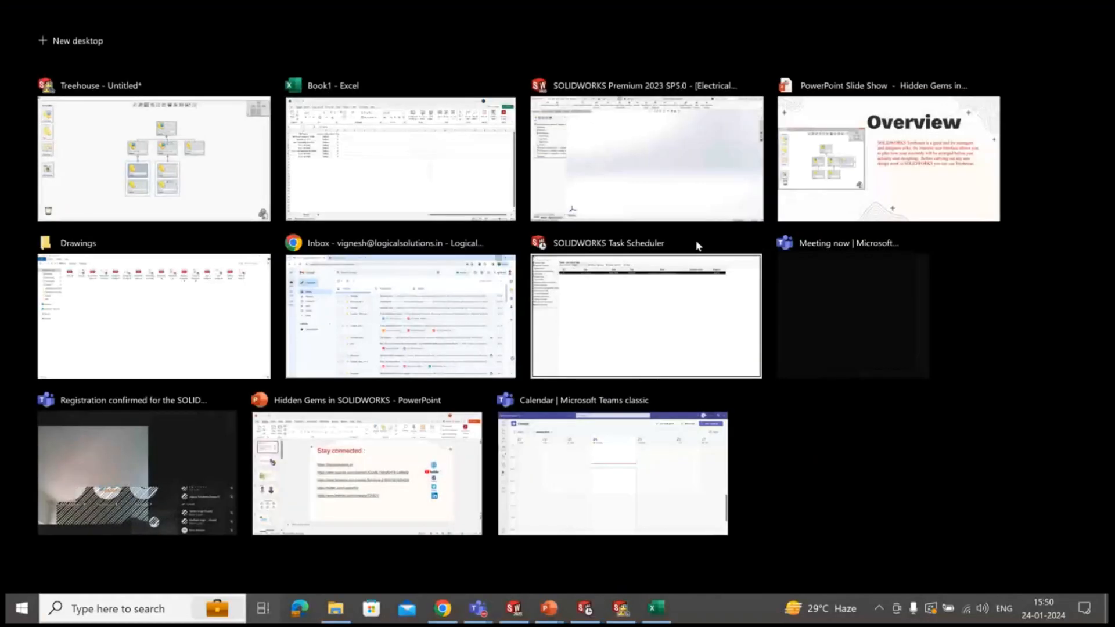
pyautogui.click(888, 162)
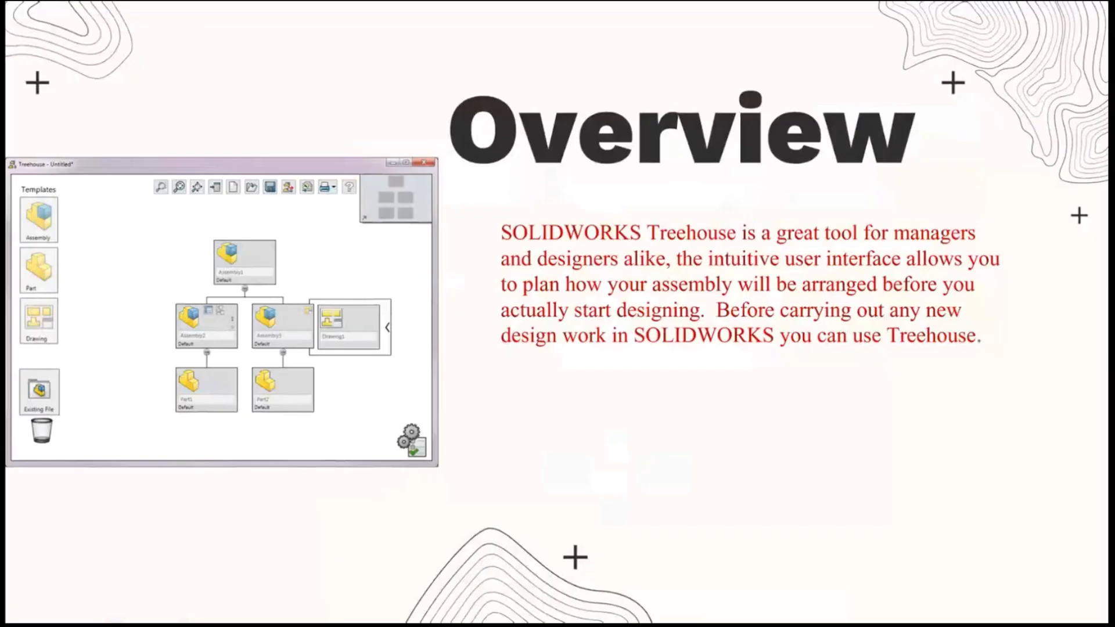
pyautogui.press('Right')
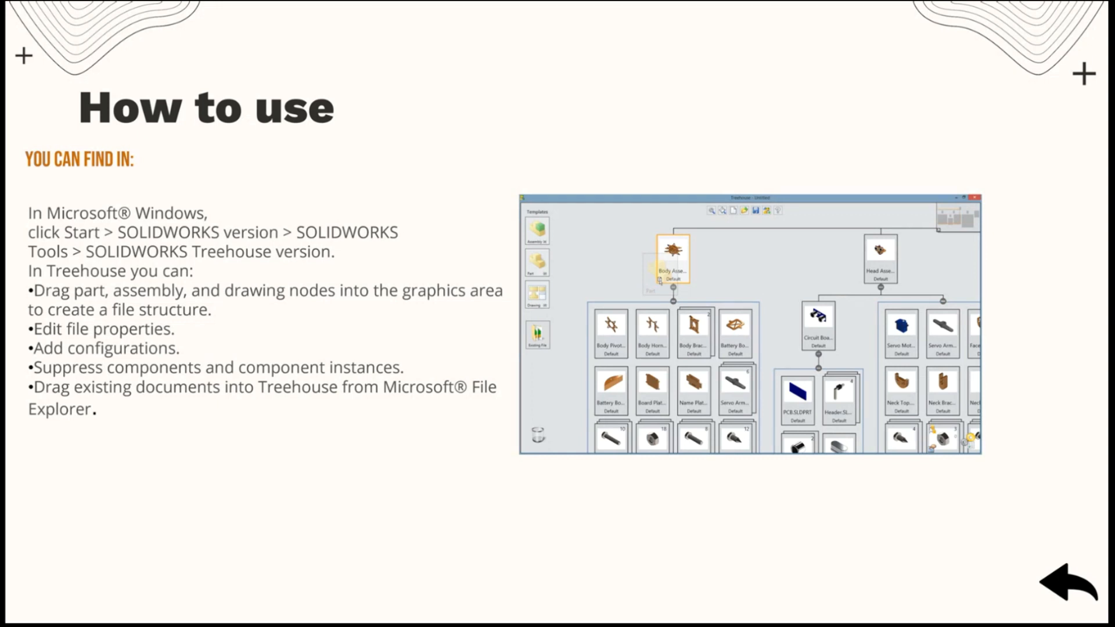
# In Treehouse, browse via Existing File to Desktop > Webinar > Property Tab Builder > Completed Case Study and open the Universal Joint_& assembly.
pyautogui.press('super+Tab')
pyautogui.click(384, 156)
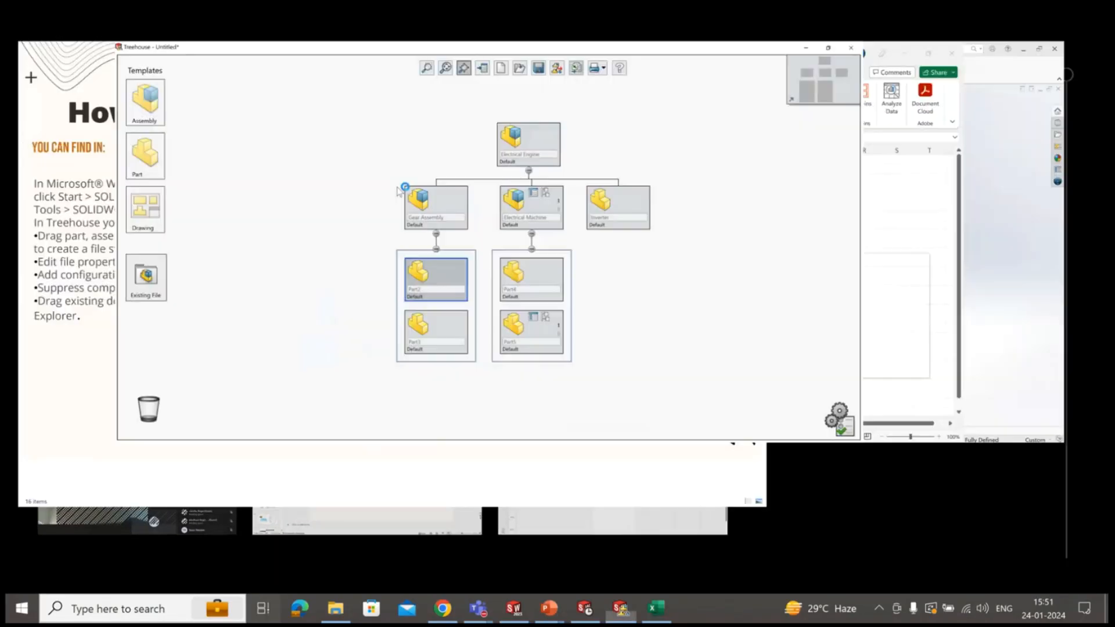
pyautogui.click(73, 344)
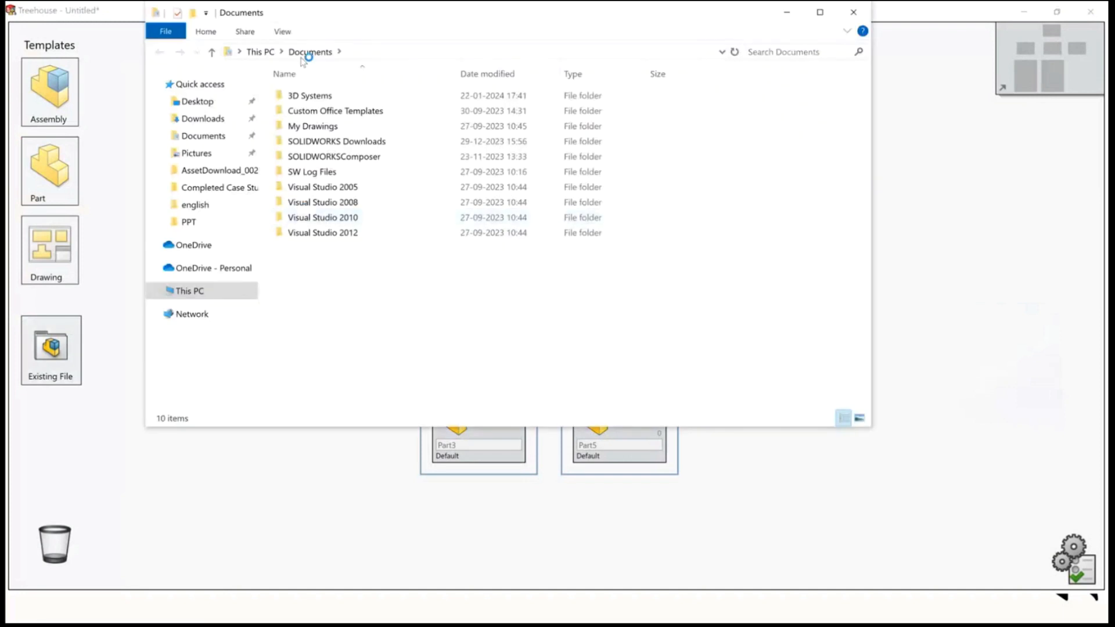
pyautogui.click(261, 53)
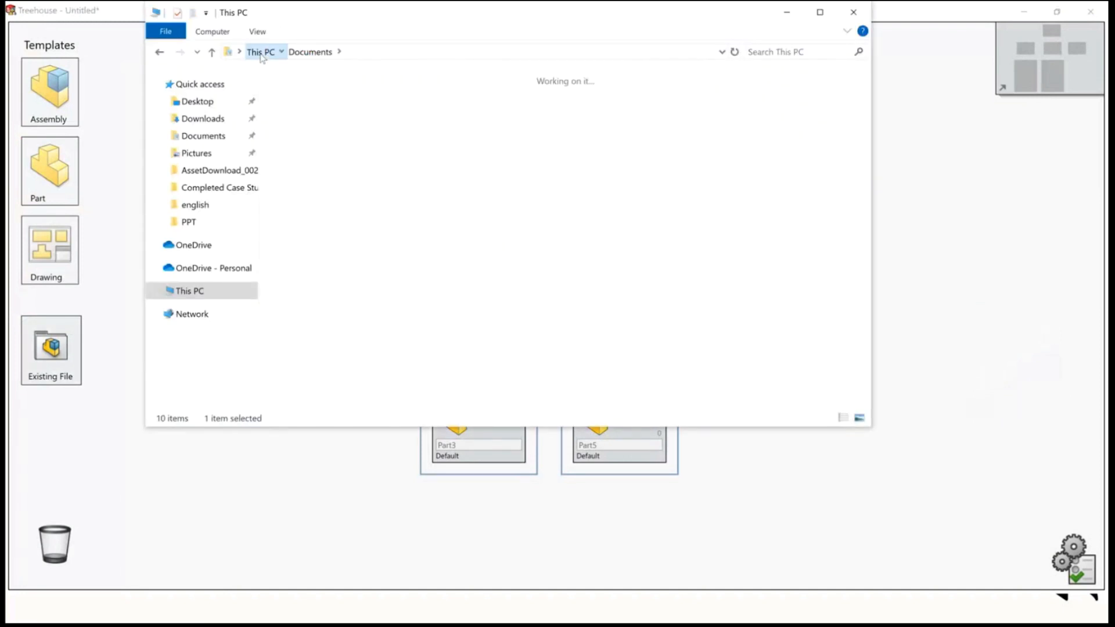
pyautogui.click(210, 103)
pyautogui.doubleClick(311, 215)
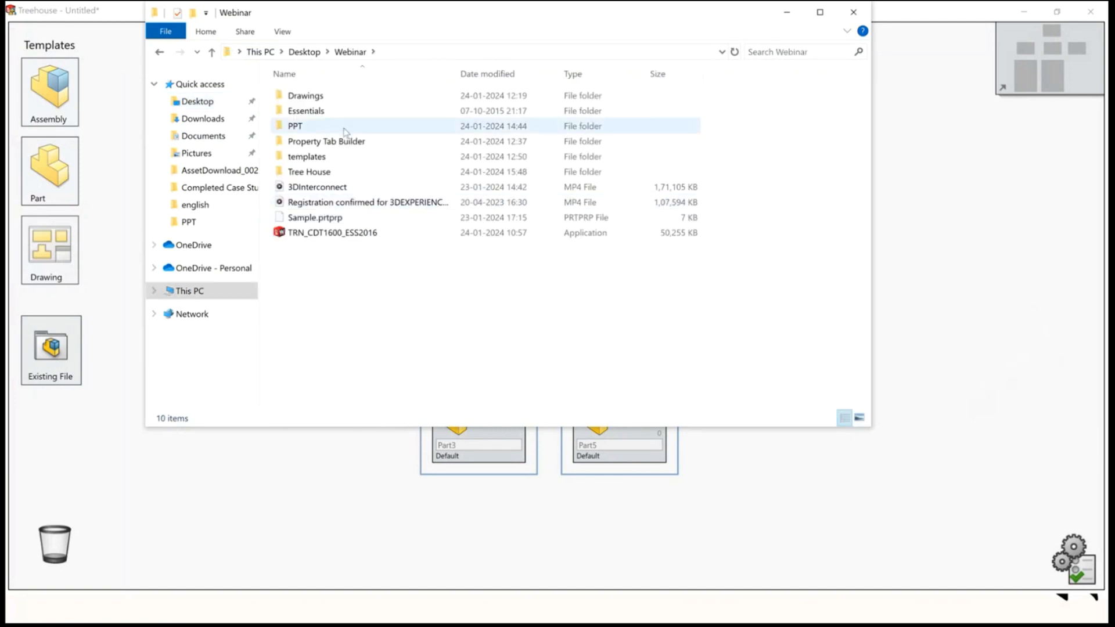
pyautogui.click(315, 112)
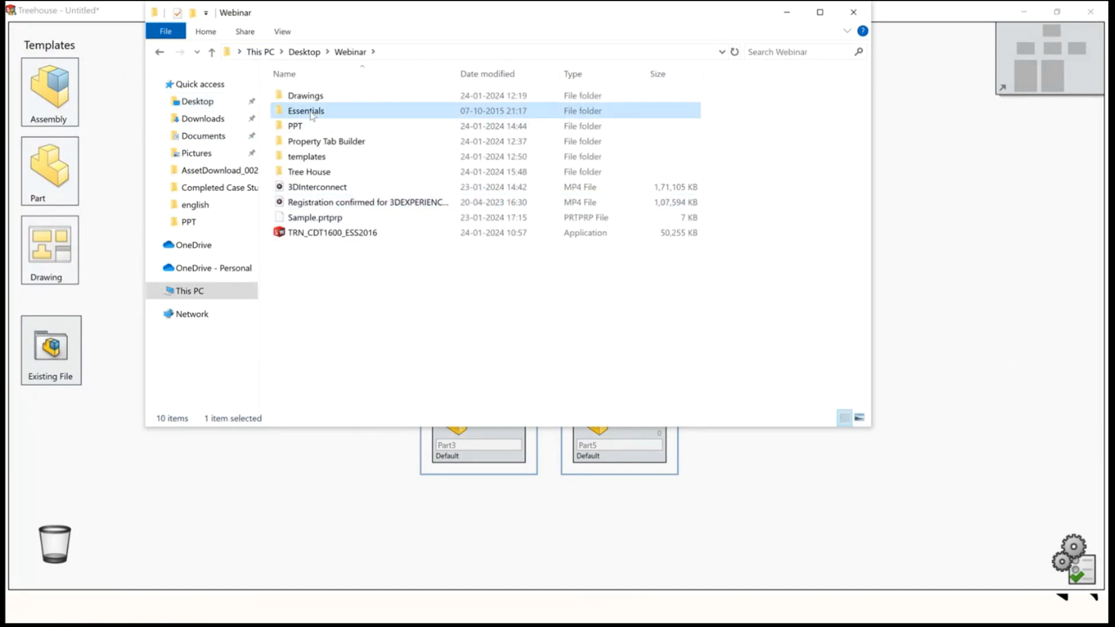
pyautogui.doubleClick(314, 139)
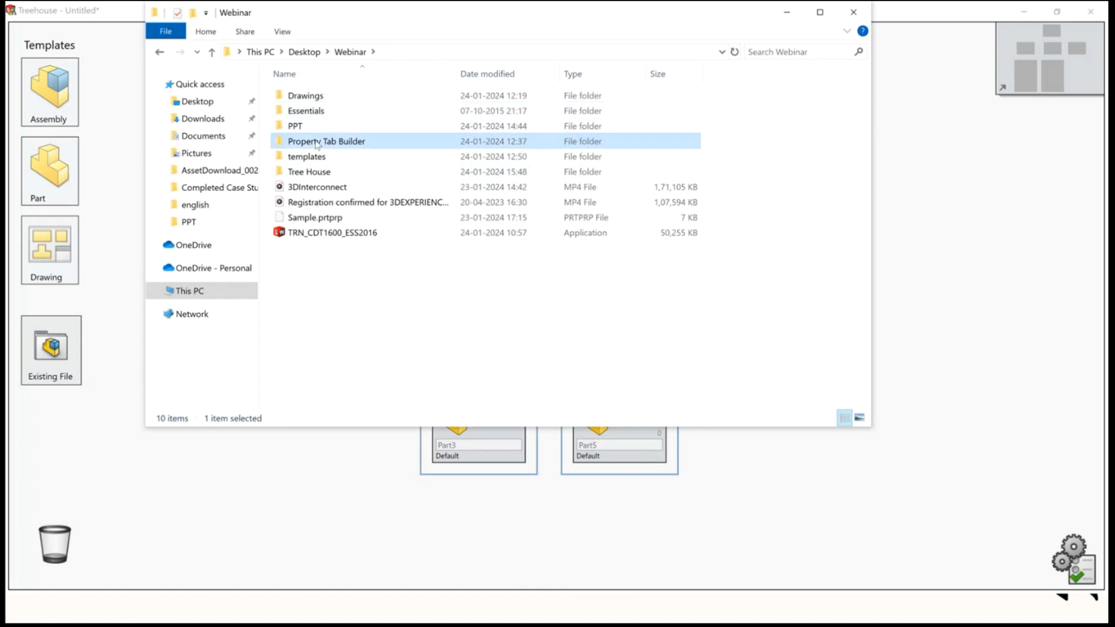
pyautogui.doubleClick(310, 97)
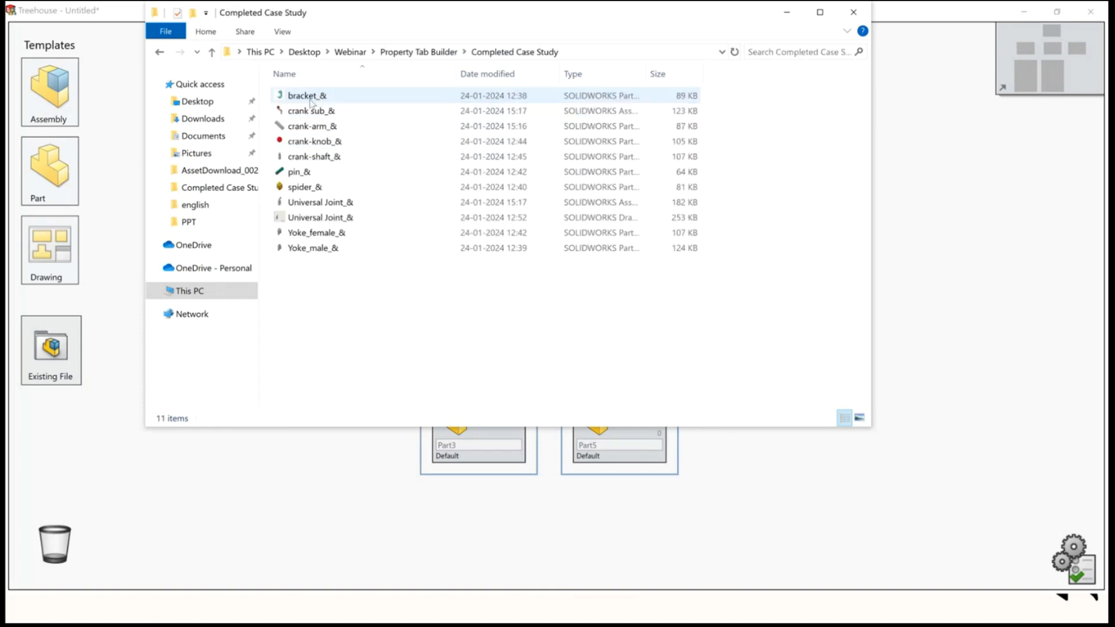
pyautogui.click(329, 203)
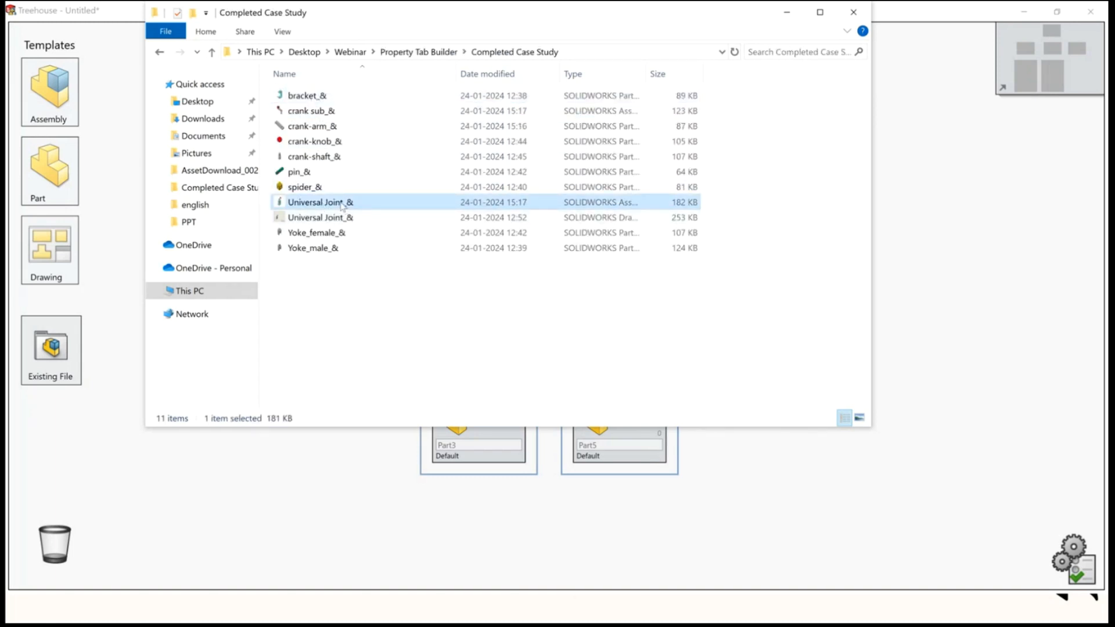
pyautogui.doubleClick(347, 204)
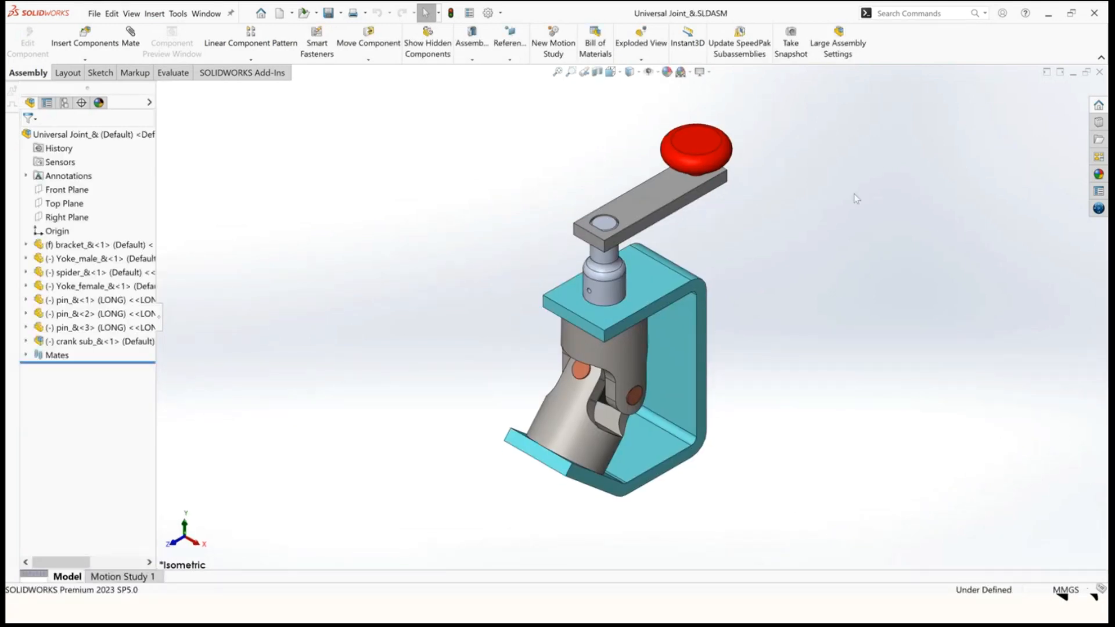
# Return to Treehouse and again use Existing File to open Universal Joint_& from the Completed Case Study folder.
pyautogui.press('super+Tab')
pyautogui.click(703, 167)
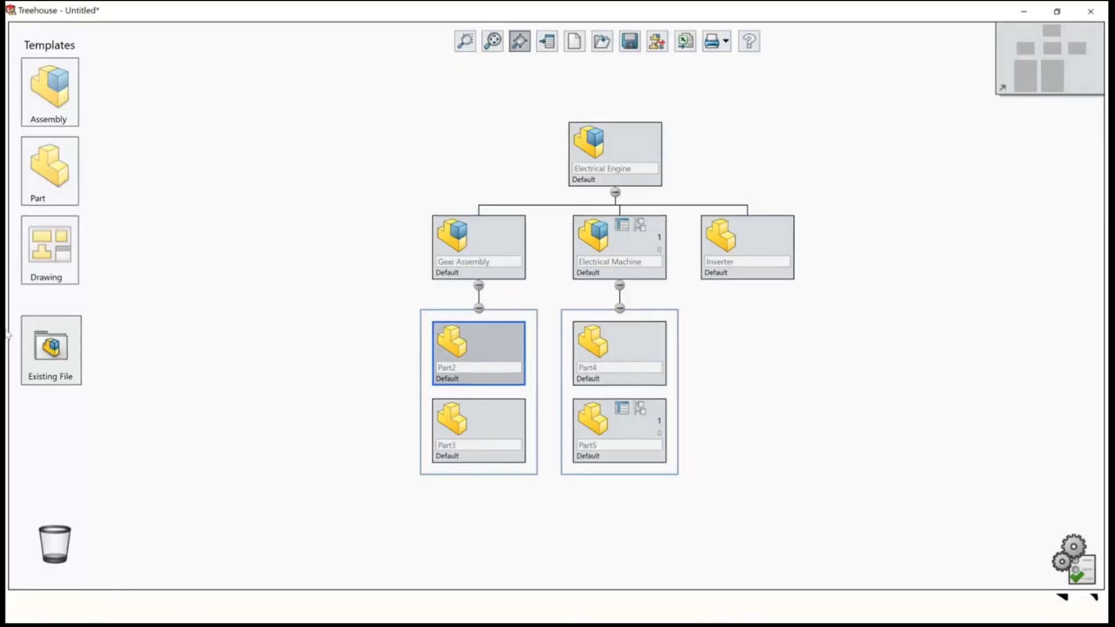
pyautogui.click(46, 351)
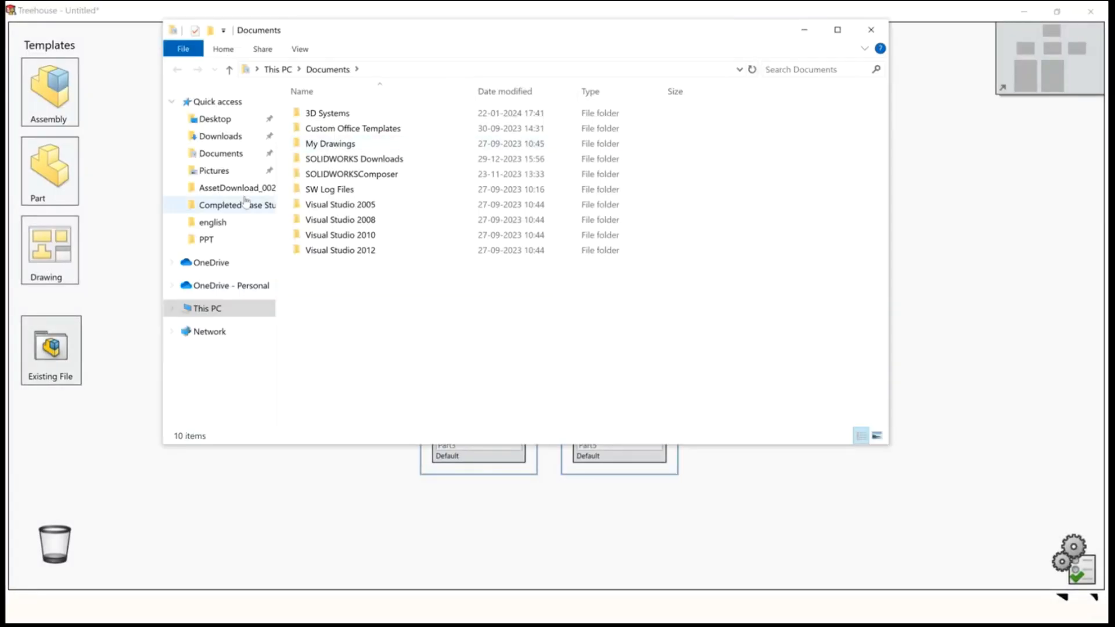
pyautogui.click(214, 119)
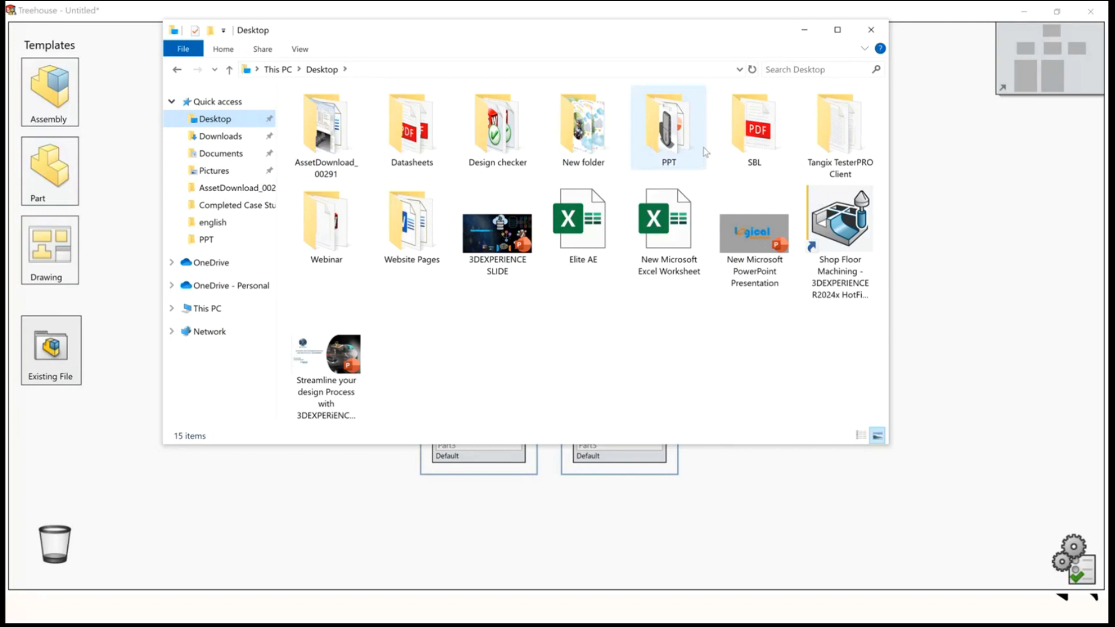
pyautogui.doubleClick(326, 223)
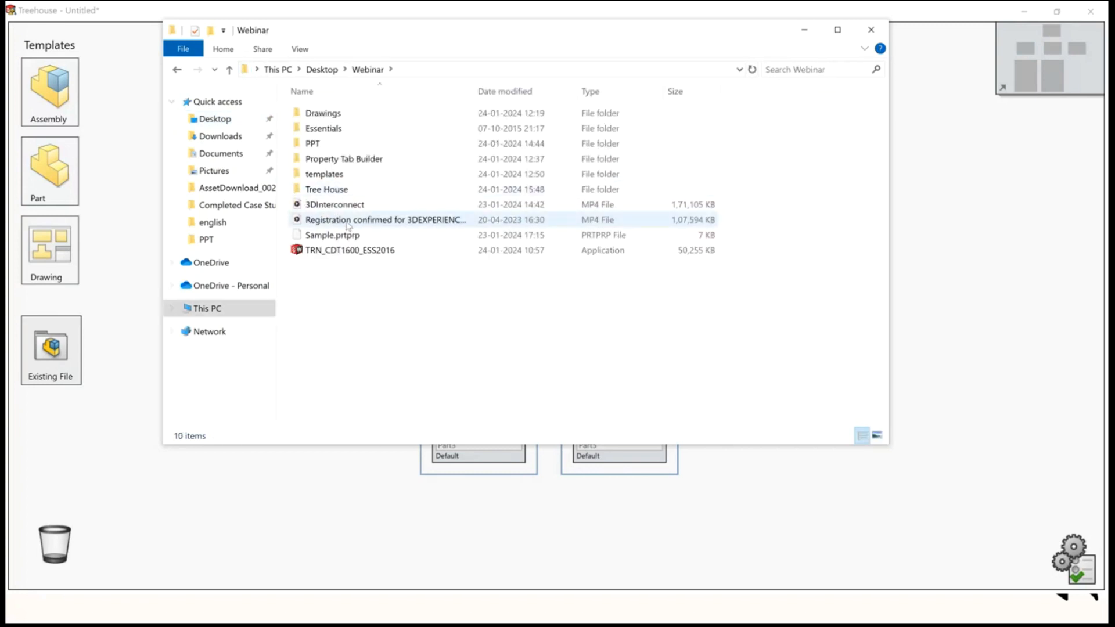
pyautogui.click(334, 174)
pyautogui.click(328, 130)
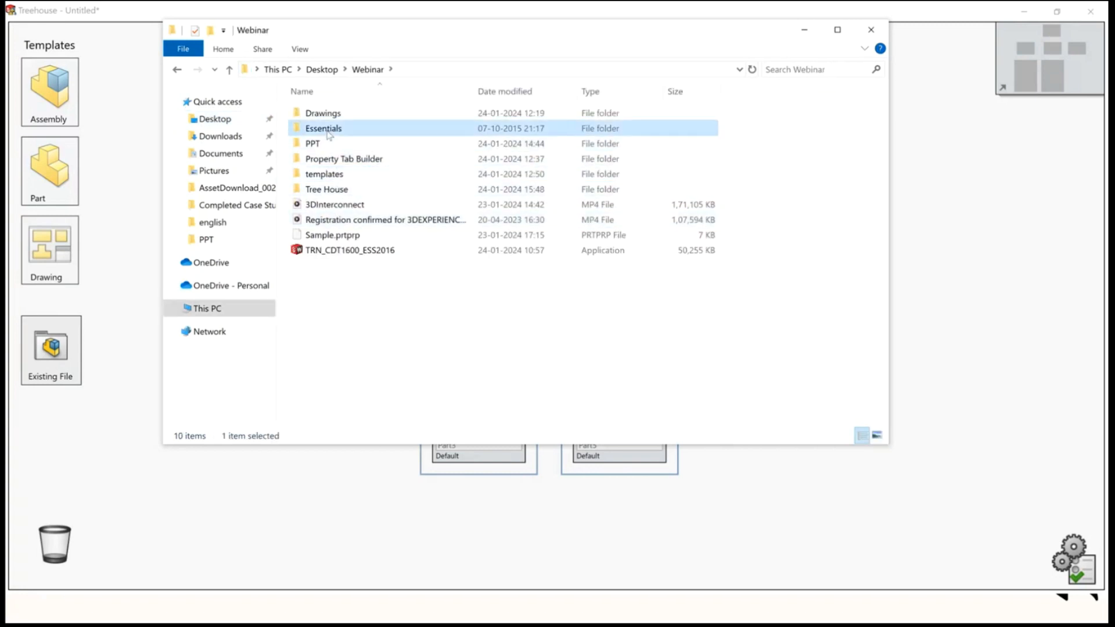
pyautogui.doubleClick(335, 160)
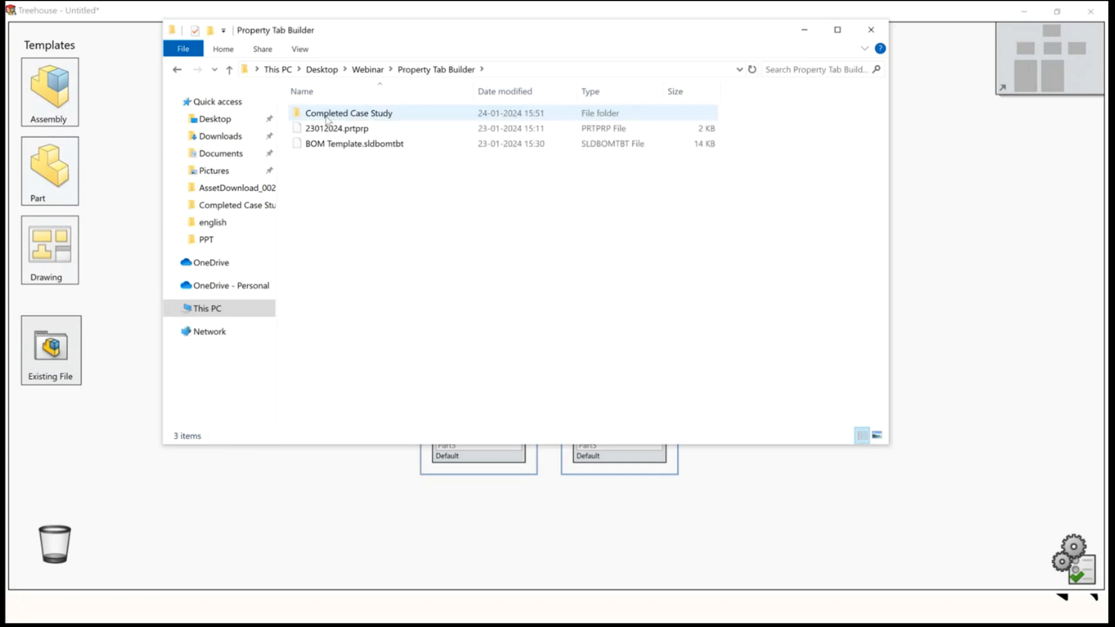
pyautogui.doubleClick(328, 114)
pyautogui.click(342, 223)
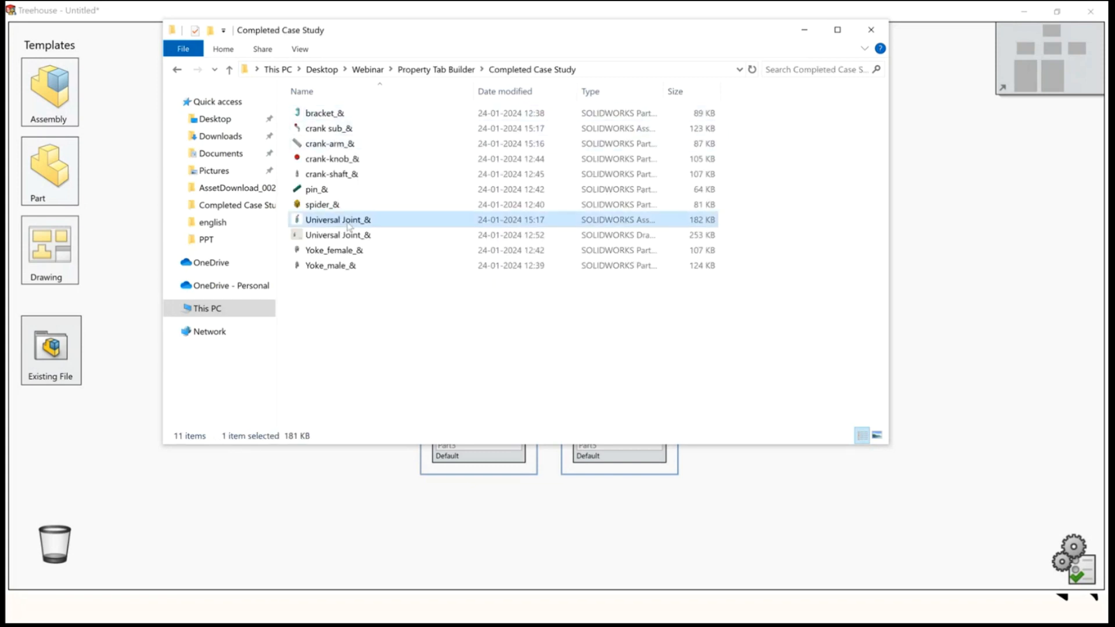
pyautogui.doubleClick(347, 221)
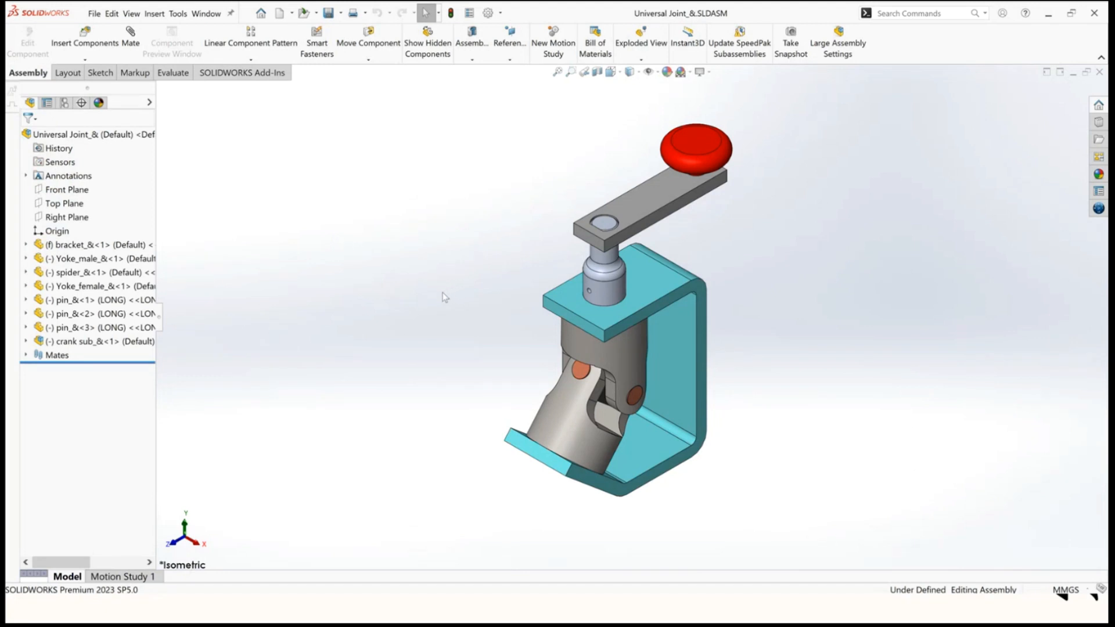
# Switch back to the slide show and jump from the table of contents to the Design Standard Checker section.
pyautogui.press('super+Tab')
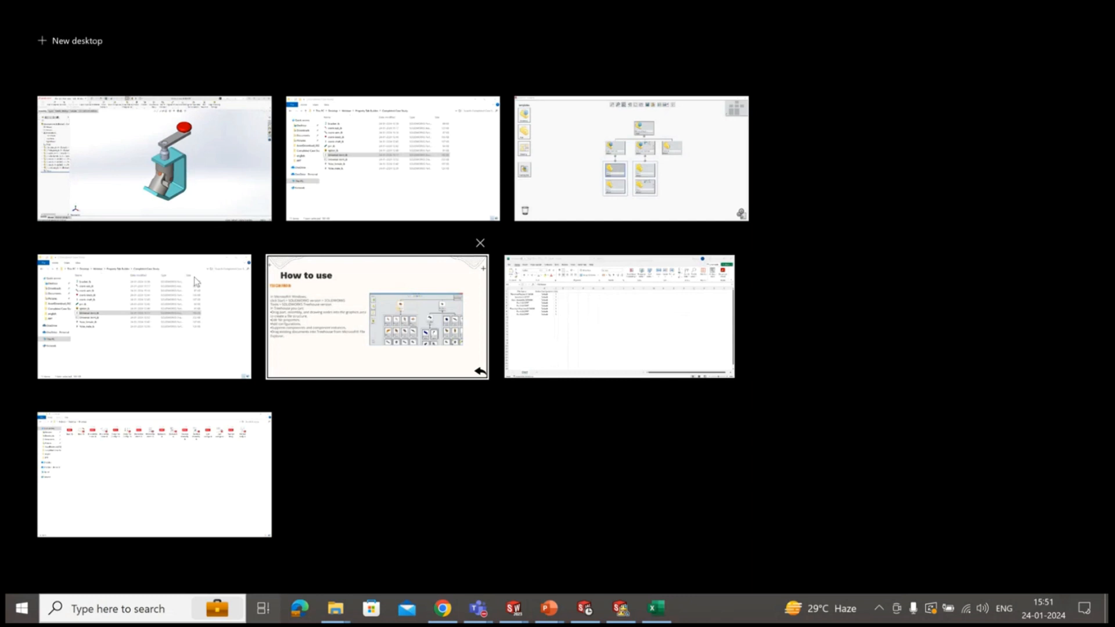
pyautogui.click(609, 186)
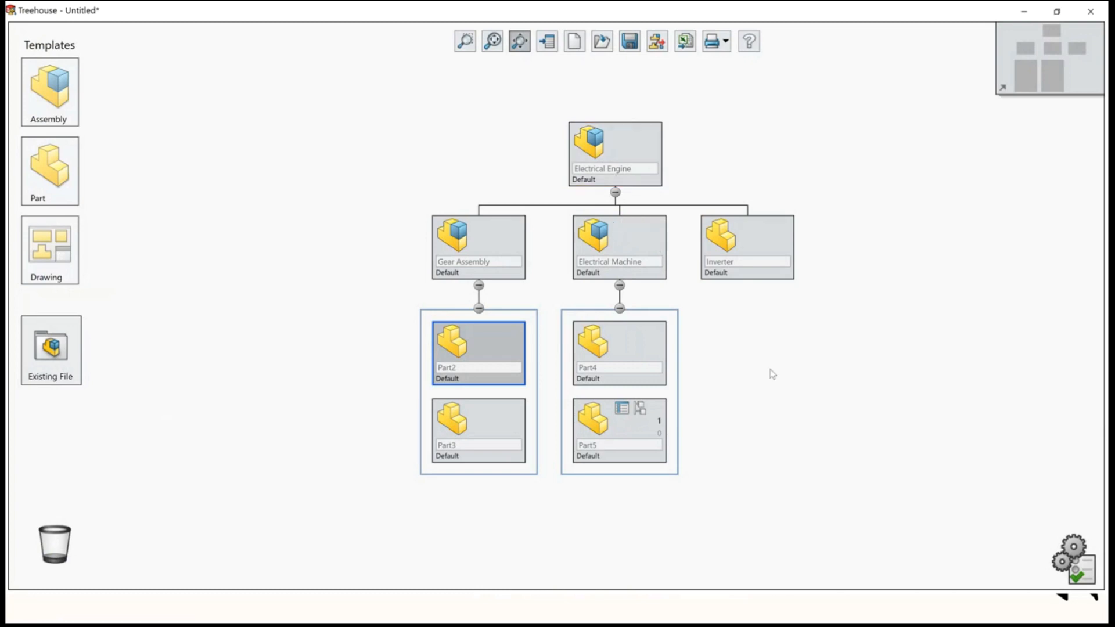
pyautogui.press('super+Tab')
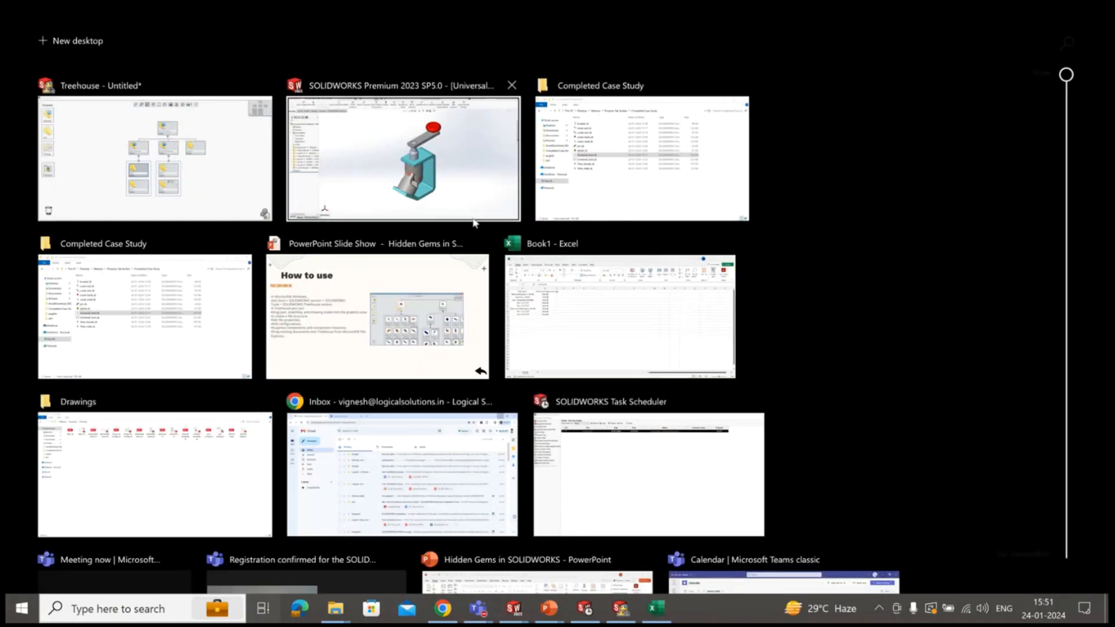
pyautogui.click(372, 319)
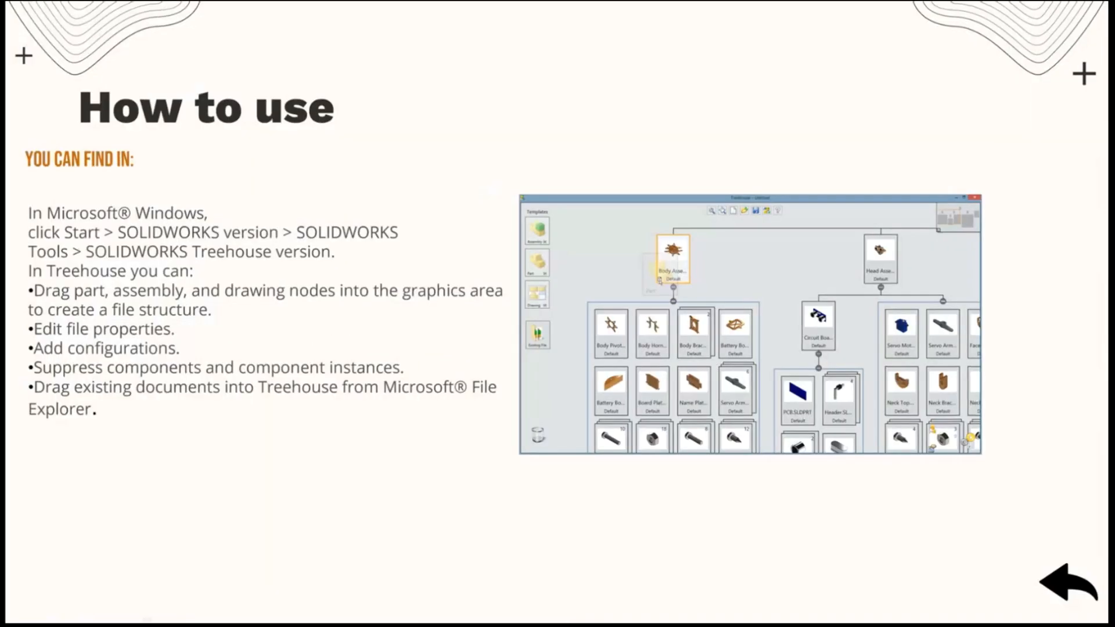
pyautogui.click(1056, 589)
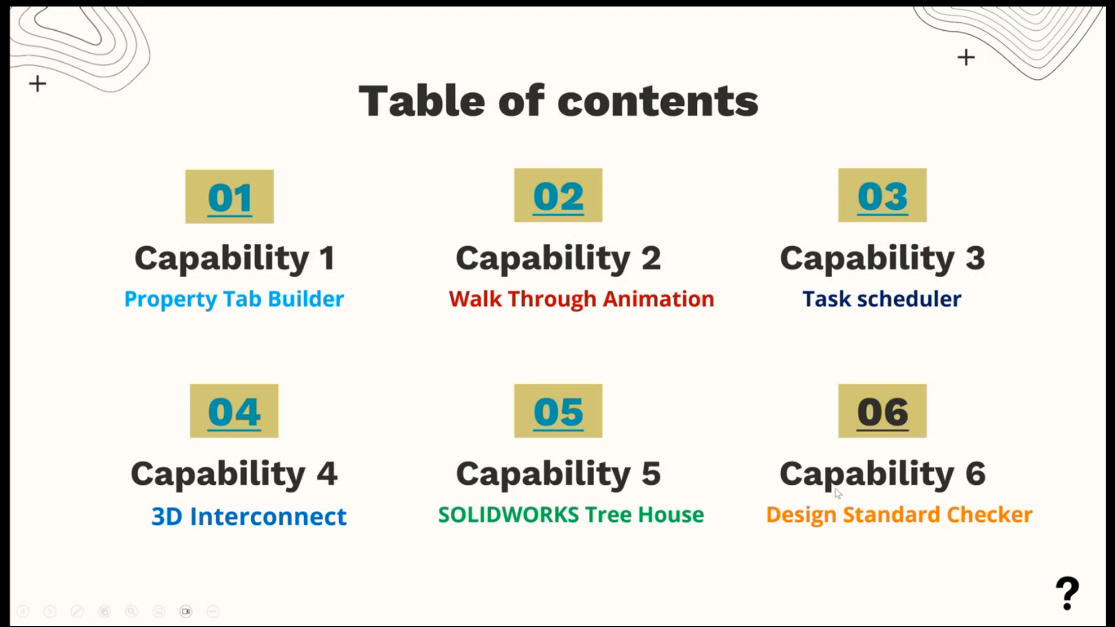
pyautogui.click(881, 414)
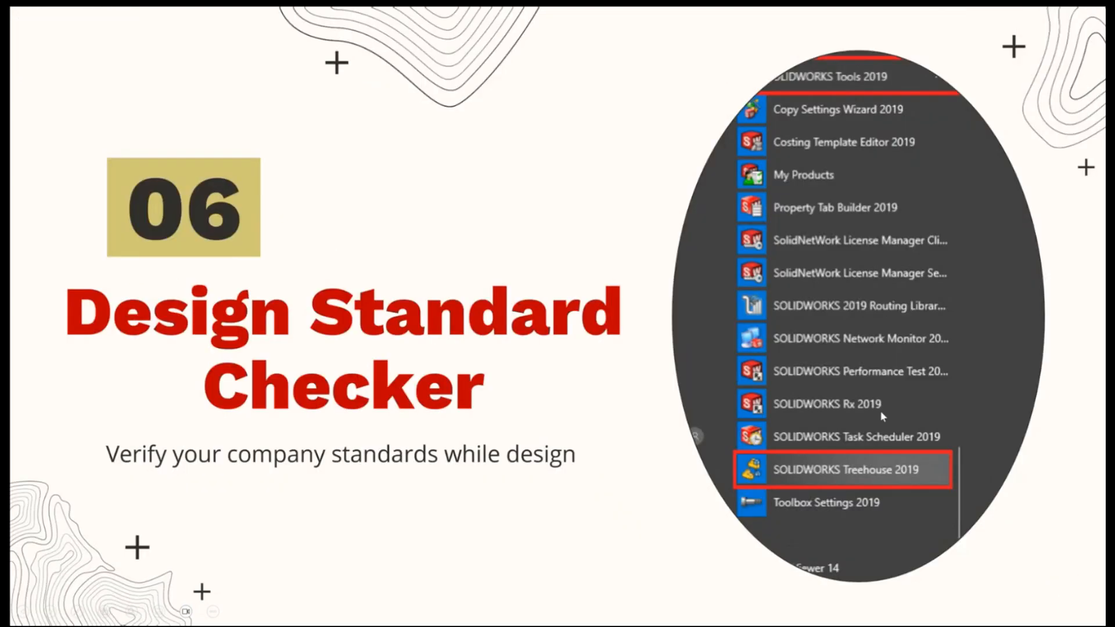
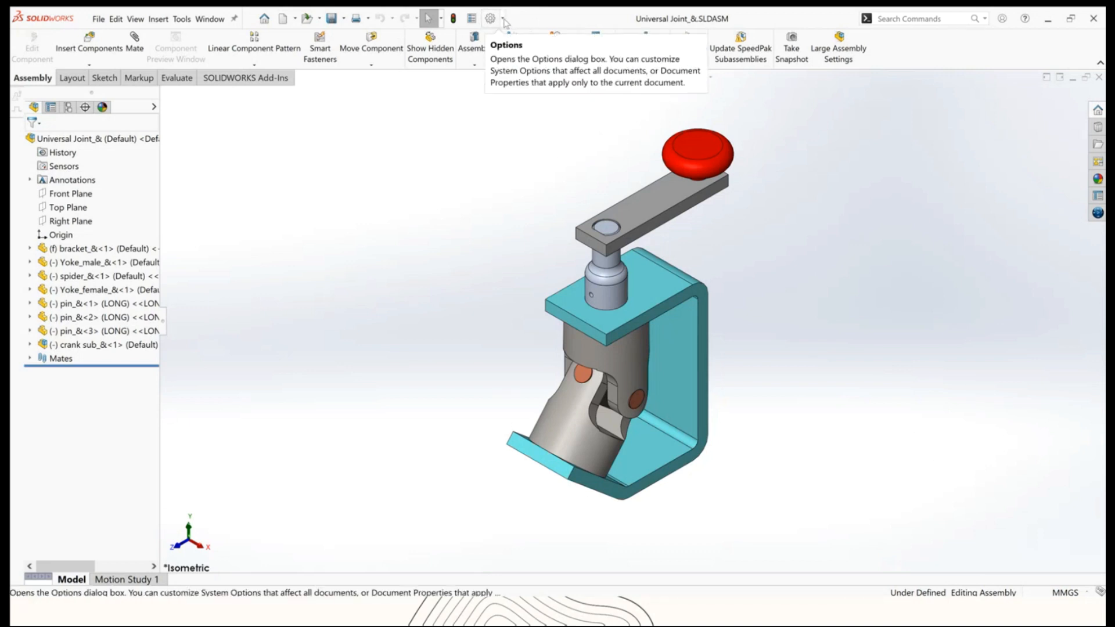
# Enable the SOLIDWORKS Design Checker add-in, including loading it at start-up.
pyautogui.click(503, 19)
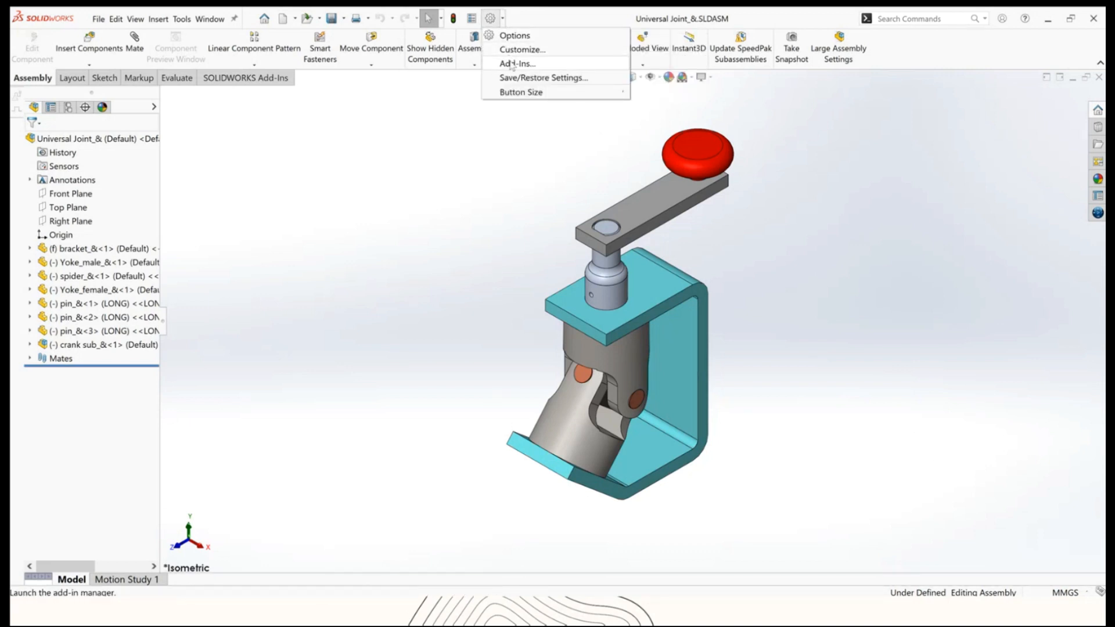
pyautogui.click(512, 64)
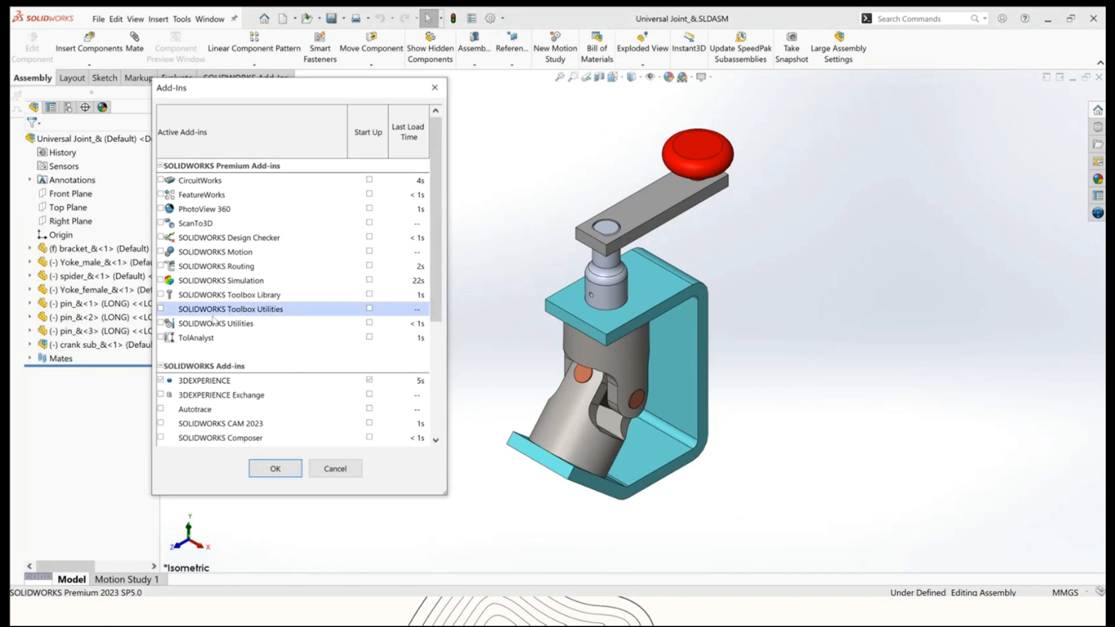
pyautogui.click(174, 281)
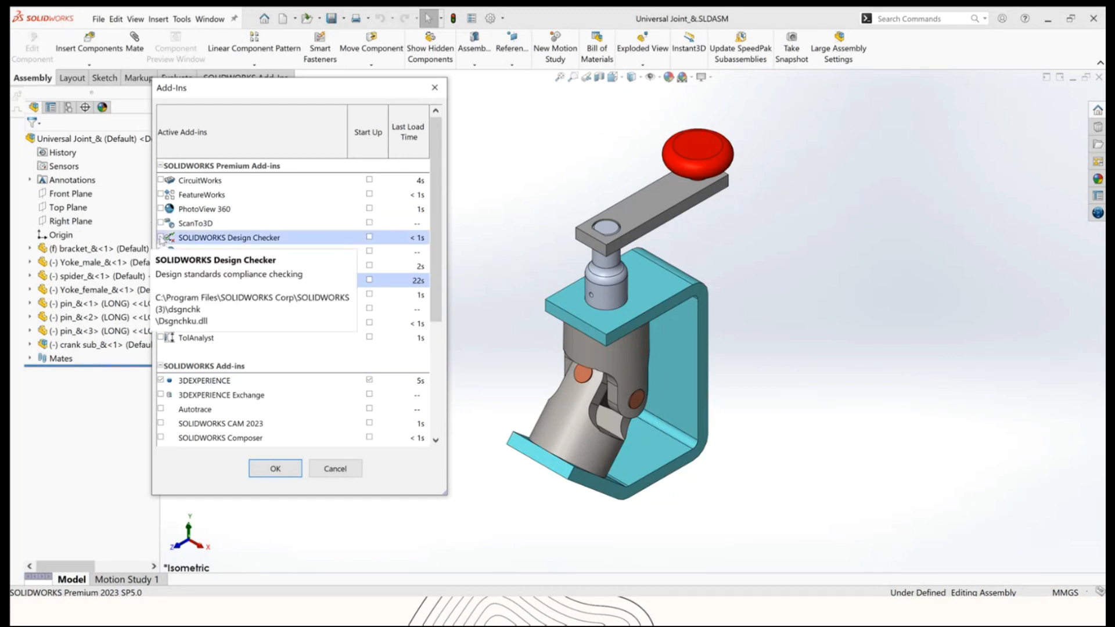
pyautogui.click(369, 238)
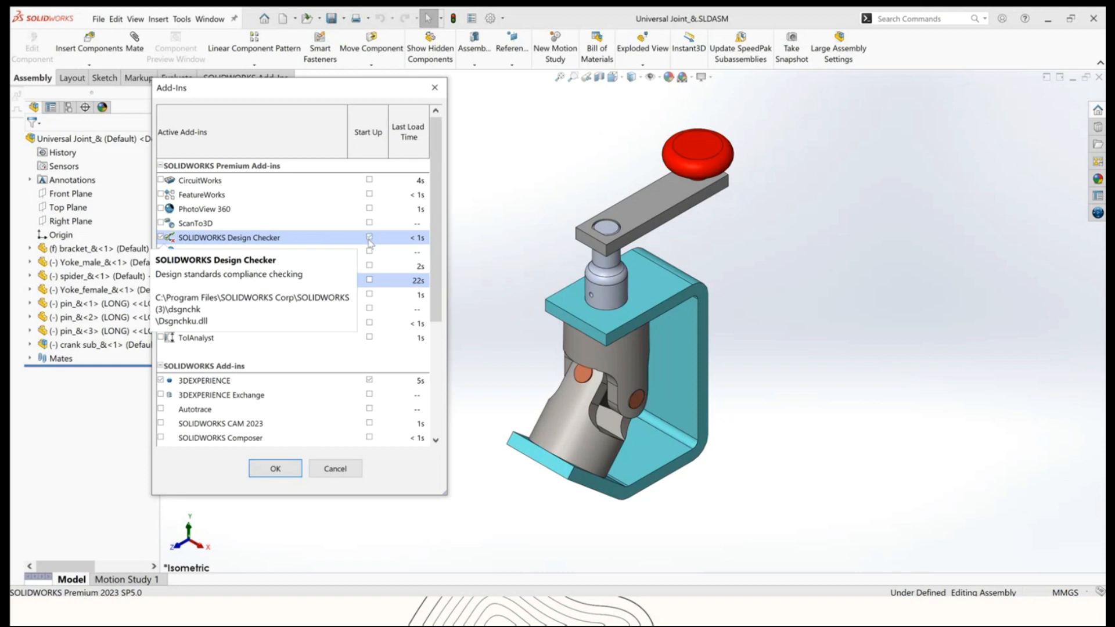
pyautogui.click(275, 469)
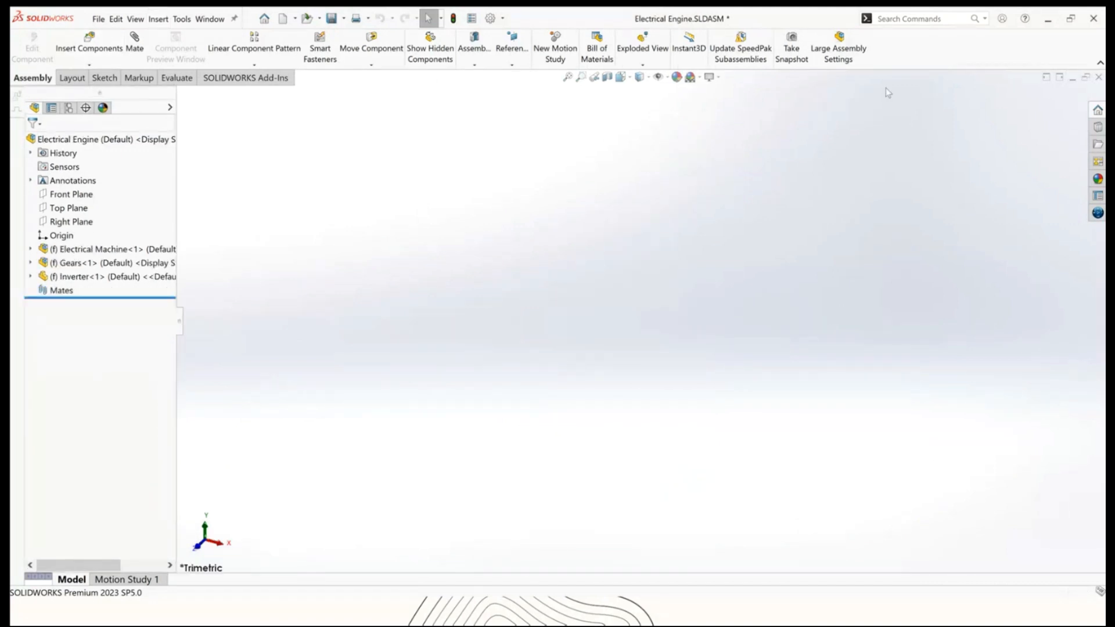
# Close the Electrical Engine assembly without saving changes.
pyautogui.click(1099, 79)
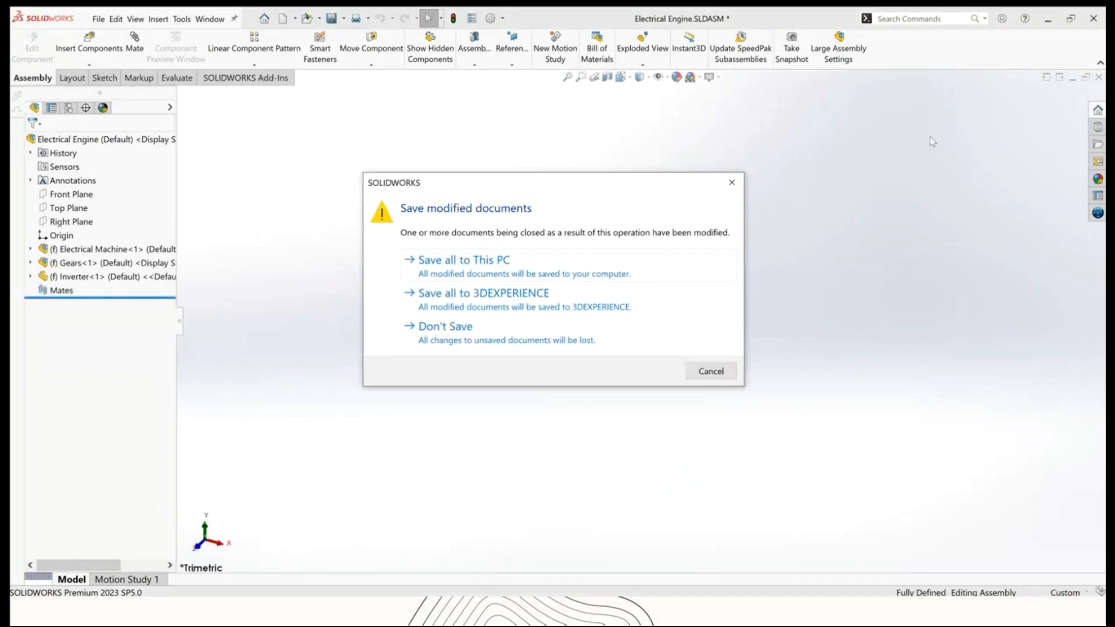
pyautogui.click(448, 327)
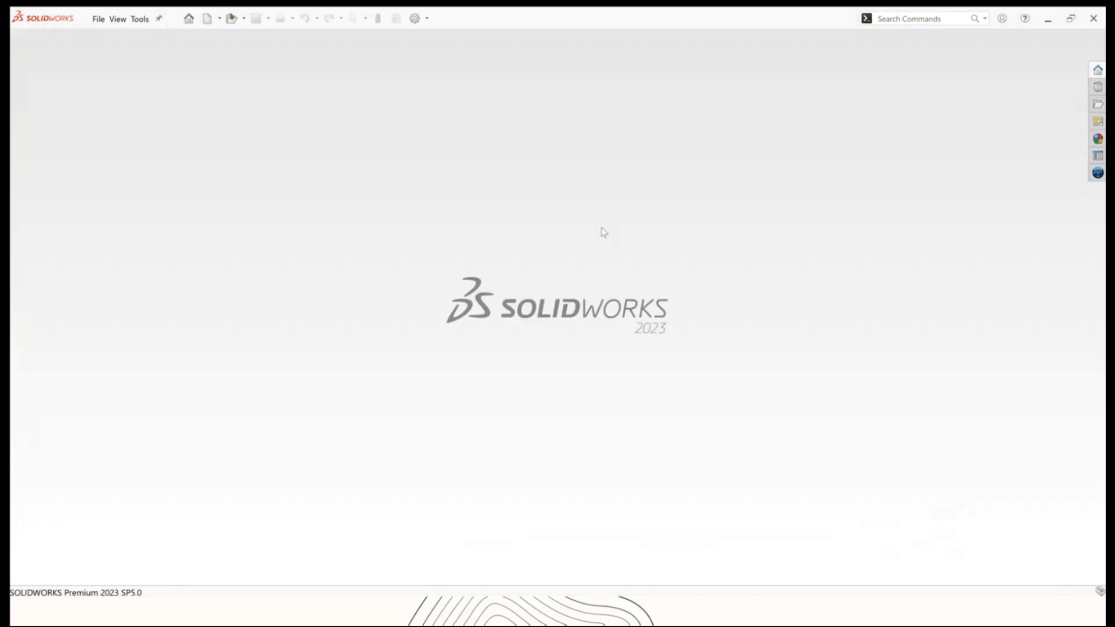
# Open the Ratchet Body part from Desktop > Webinar > PPT > Design checker.
pyautogui.click(98, 19)
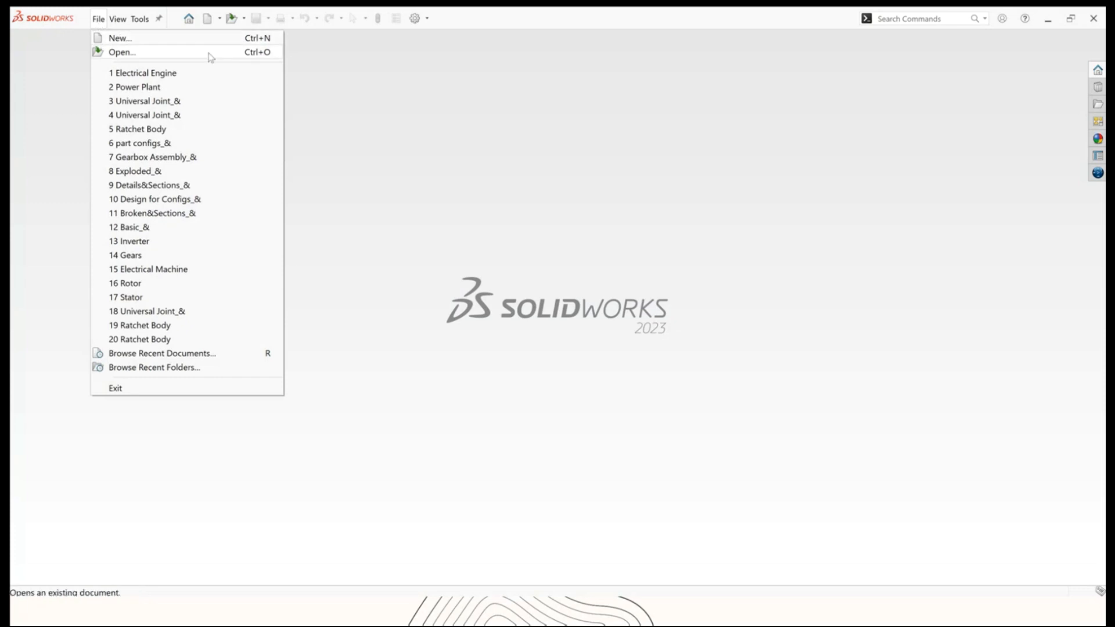
pyautogui.click(155, 56)
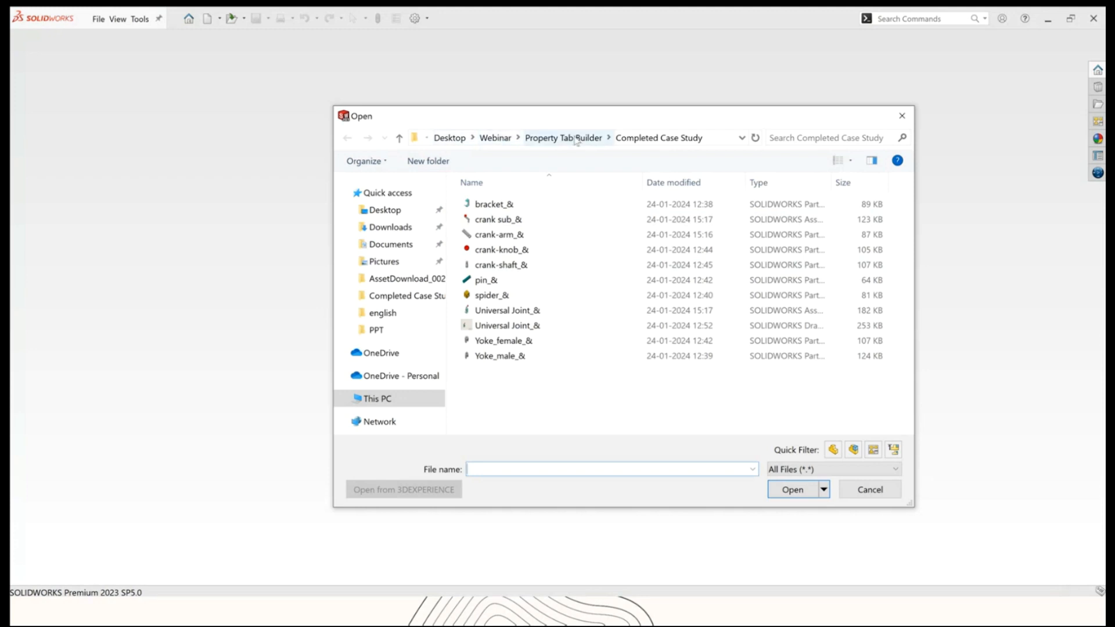
pyautogui.click(495, 137)
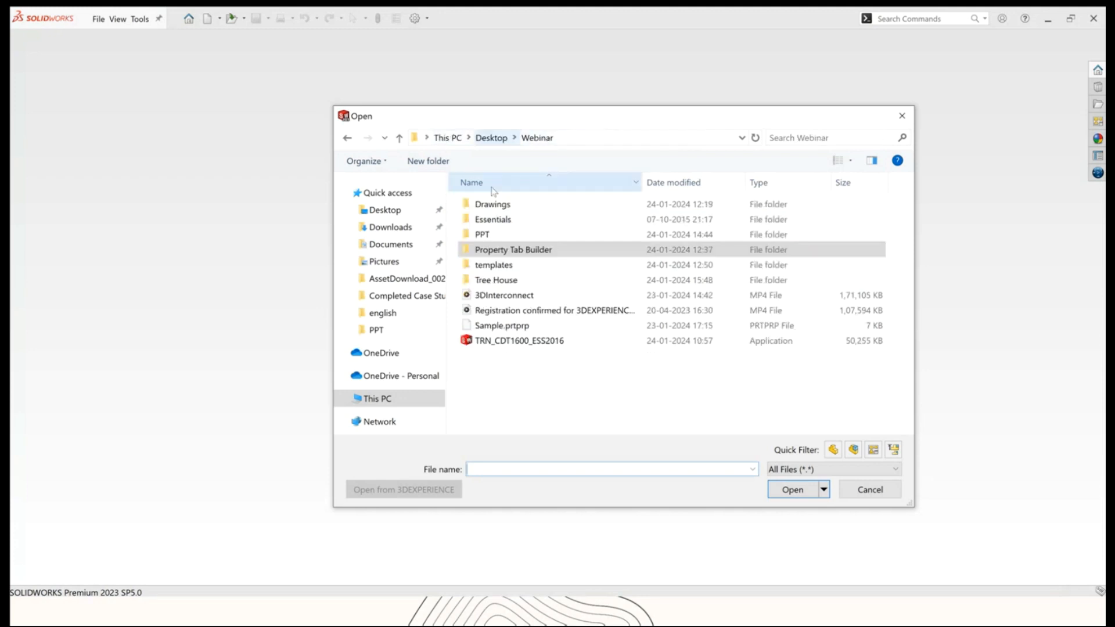
pyautogui.doubleClick(490, 233)
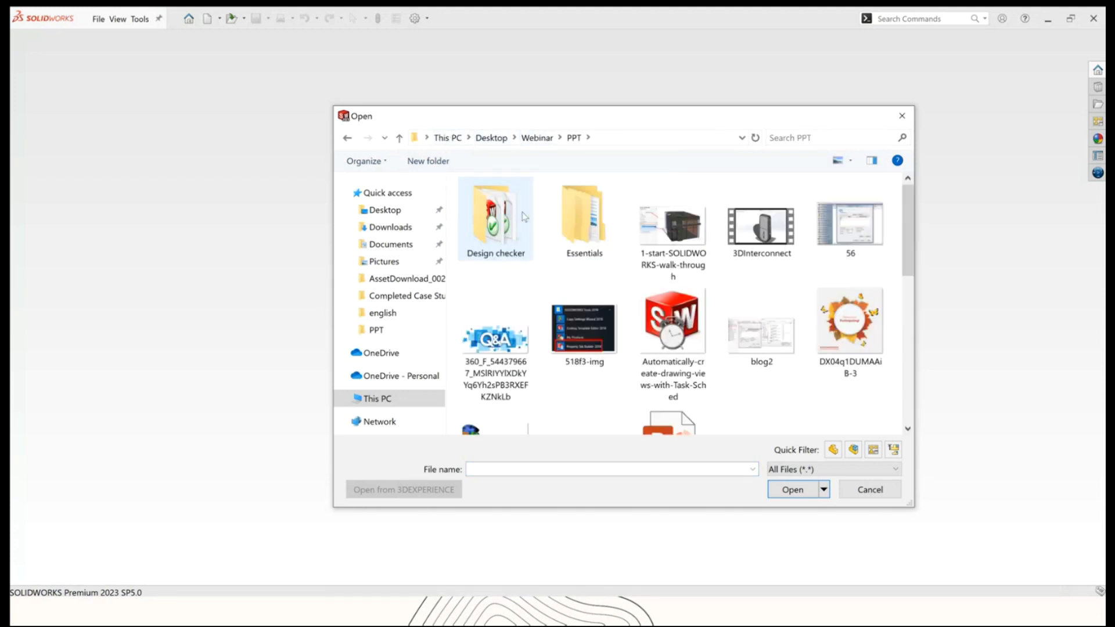
pyautogui.doubleClick(491, 224)
pyautogui.click(495, 250)
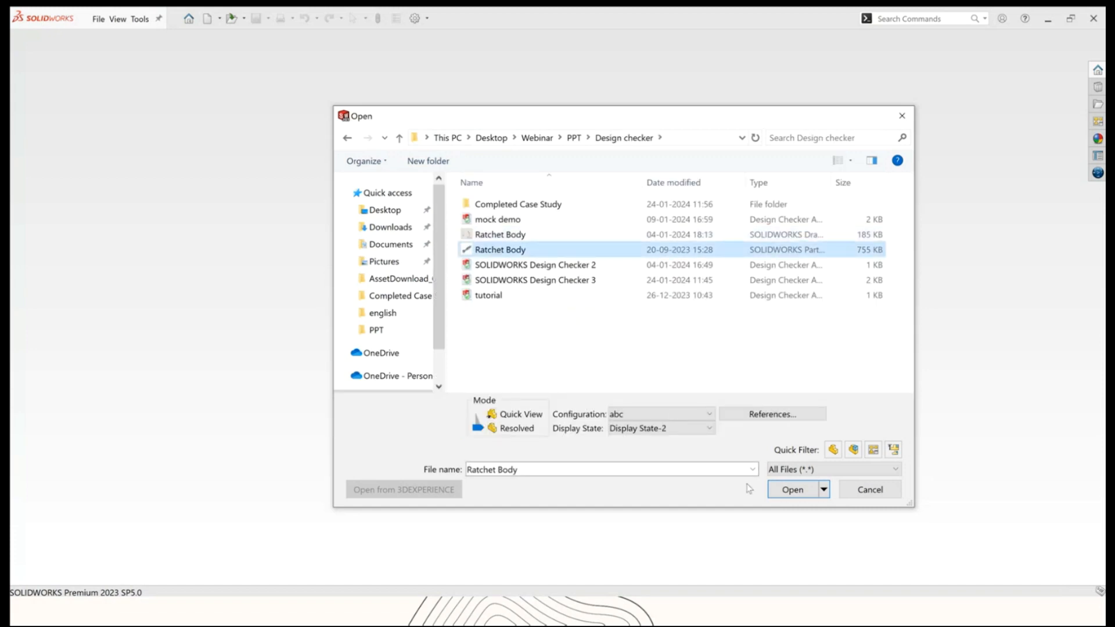
pyautogui.click(796, 494)
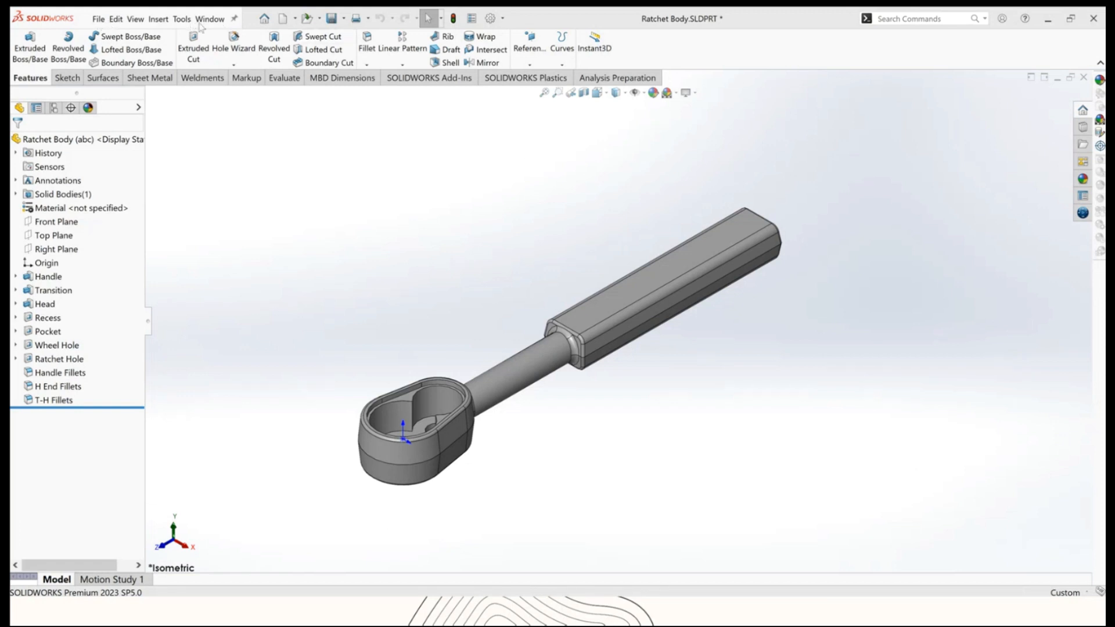
# Launch Design Checker's Build Checks and open the existing standards file SOLIDWORKS Design Checker 3.
pyautogui.click(182, 19)
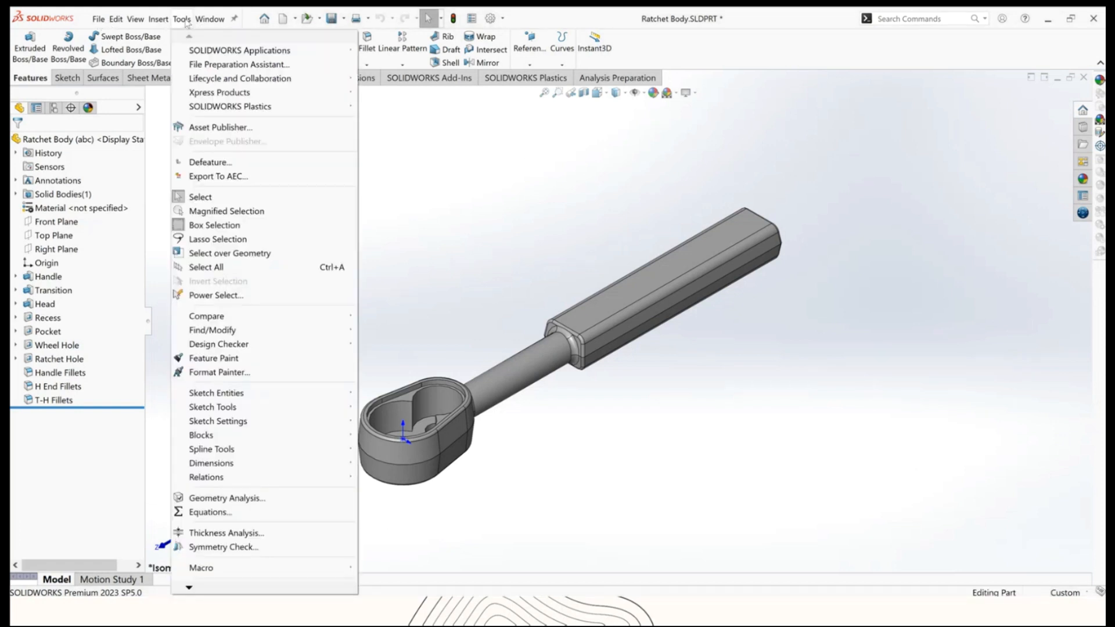
pyautogui.moveTo(245, 345)
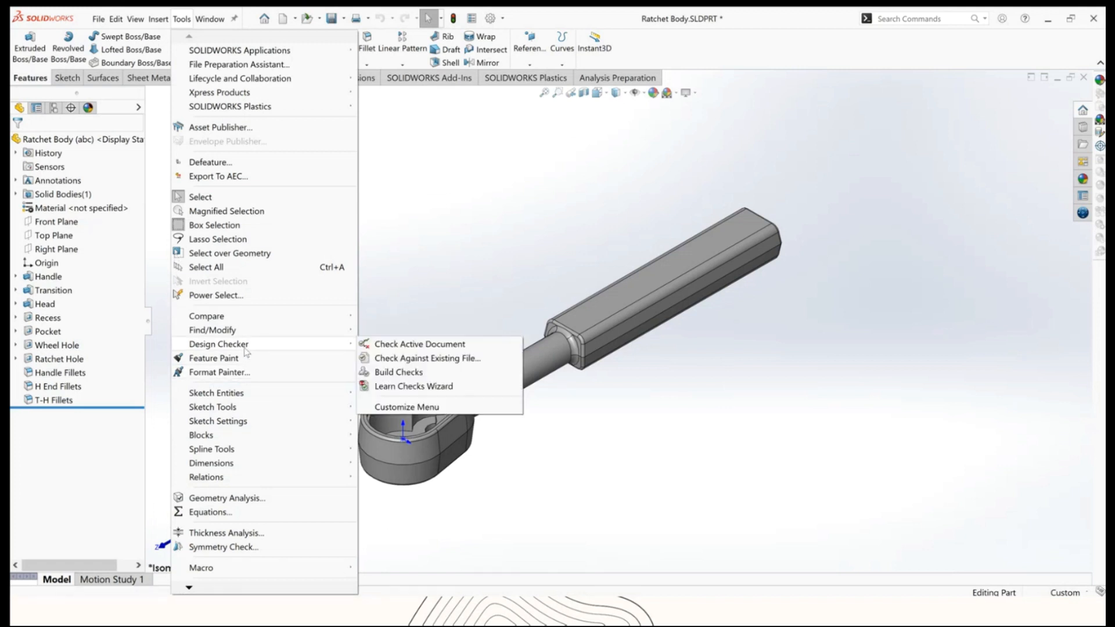
pyautogui.click(403, 373)
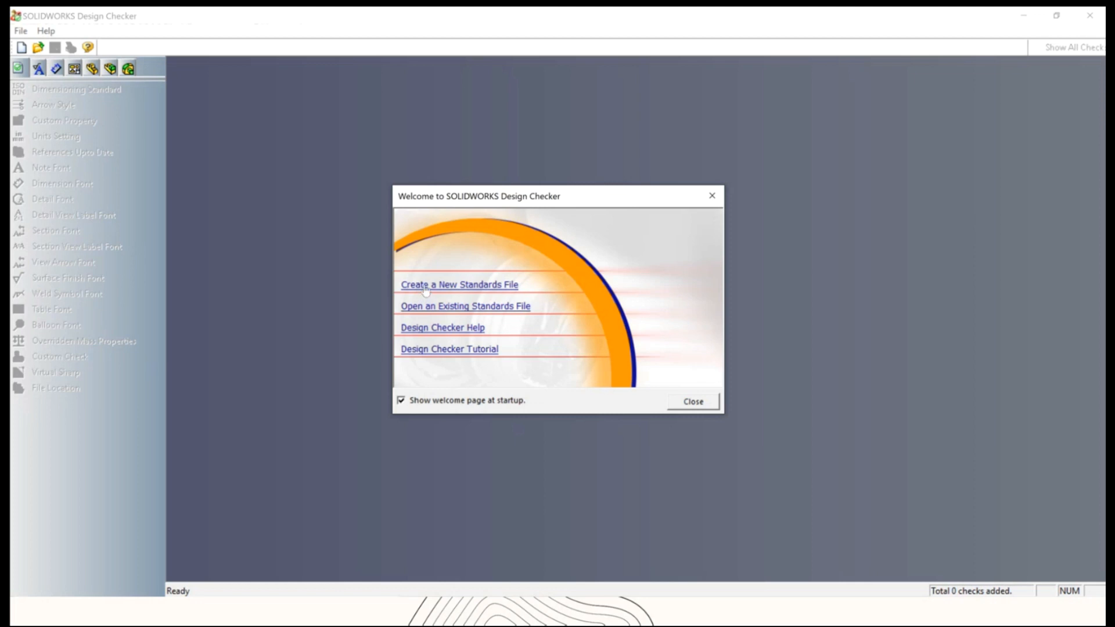
pyautogui.click(453, 308)
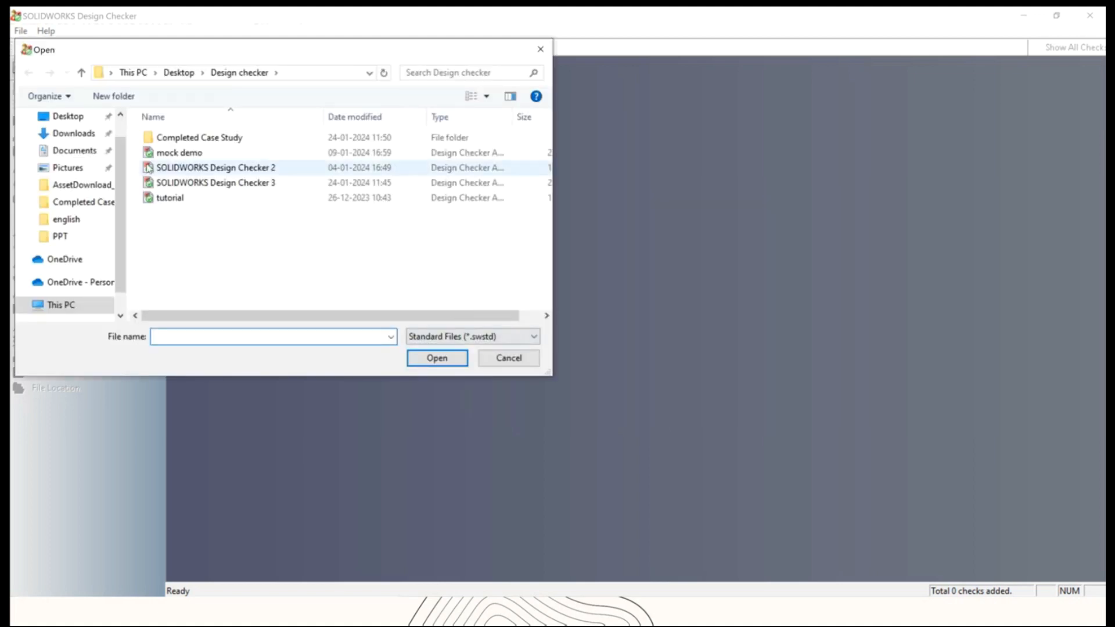
pyautogui.click(203, 183)
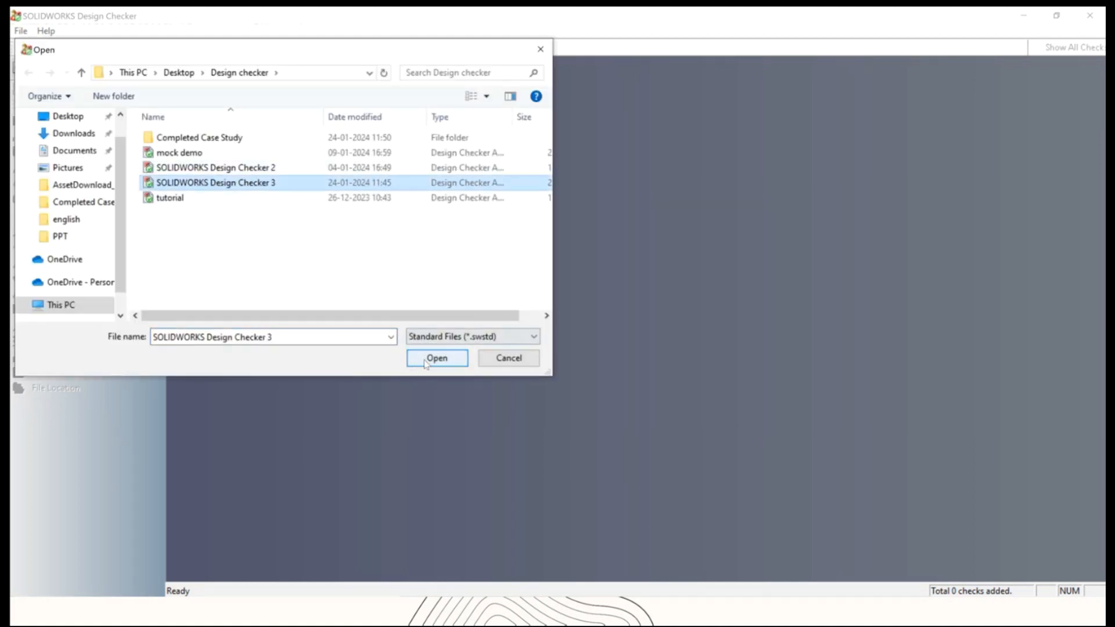
pyautogui.click(436, 358)
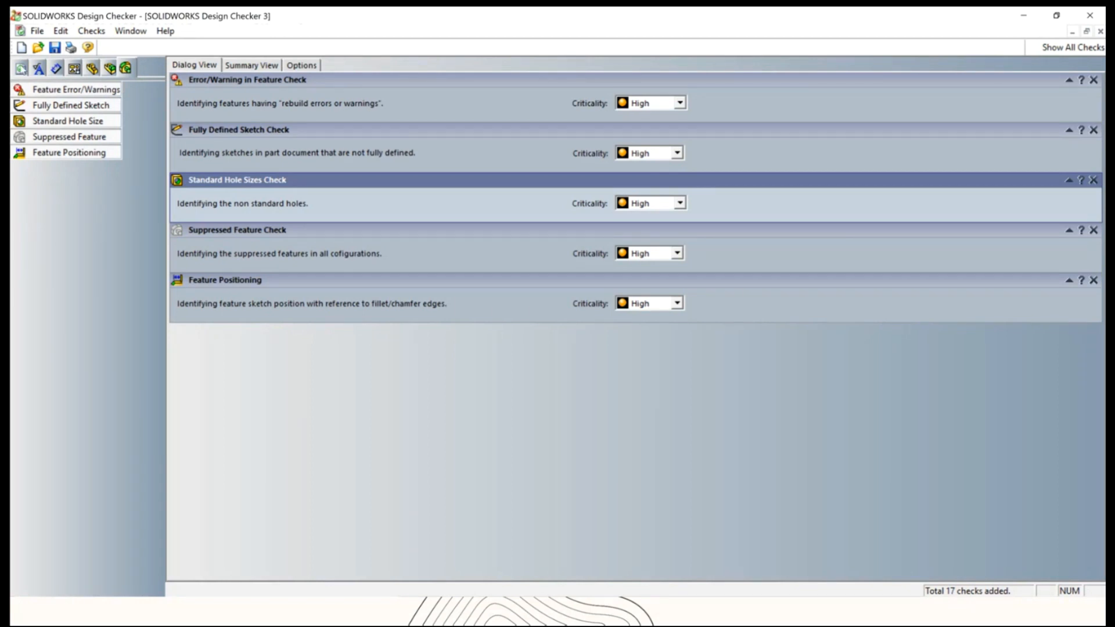
# Review the document, annotation, drawing and assembly checks and the summary view, and close Design Checker without saving.
pyautogui.click(21, 68)
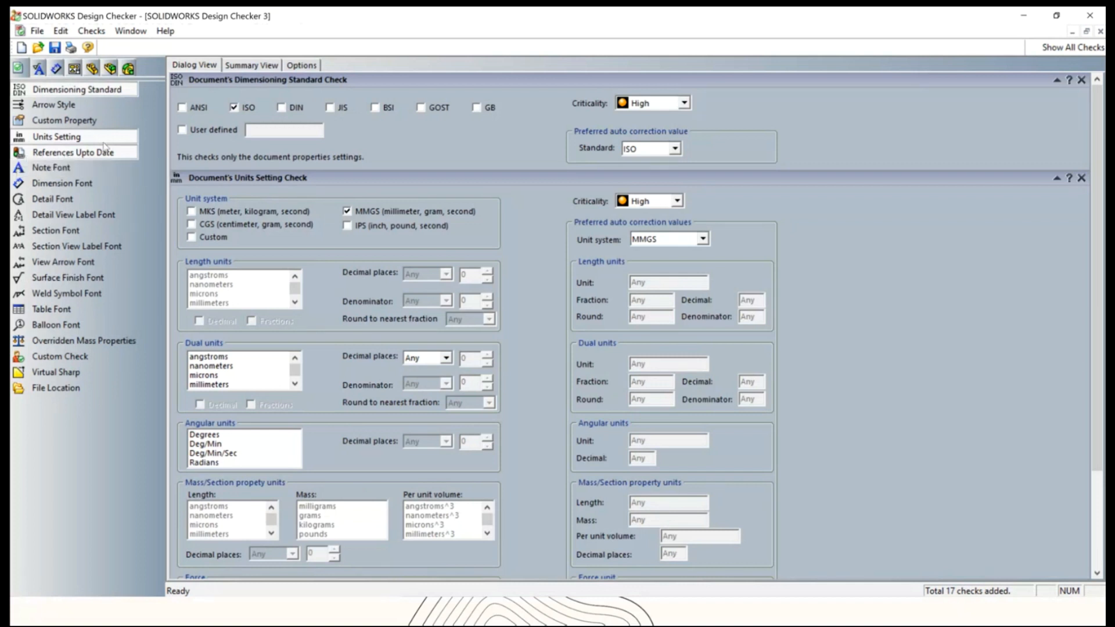
pyautogui.click(39, 69)
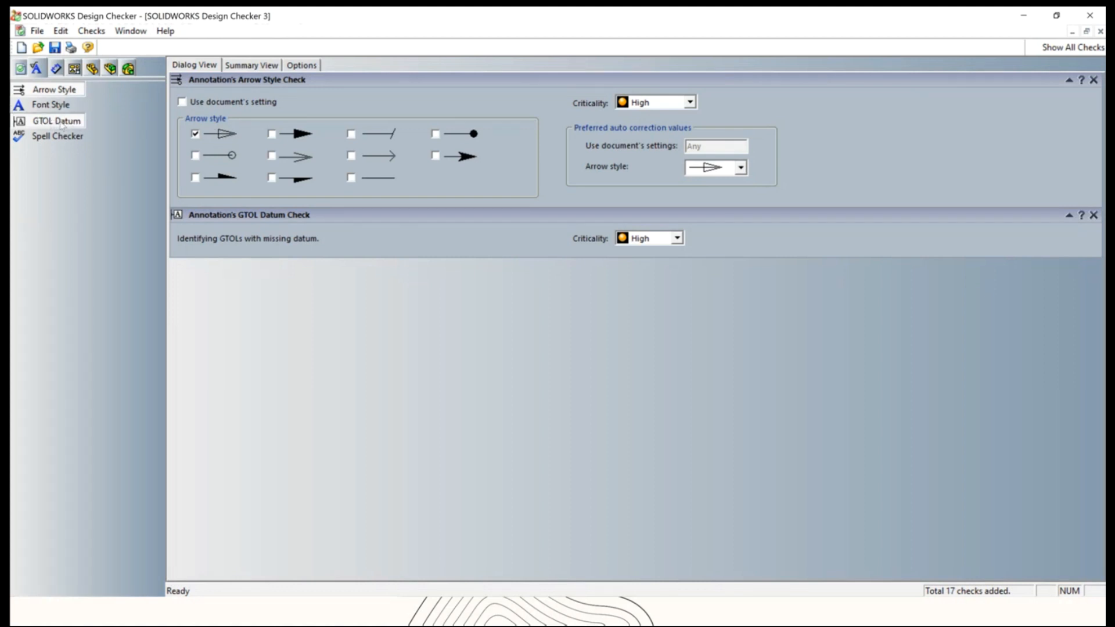
pyautogui.click(74, 69)
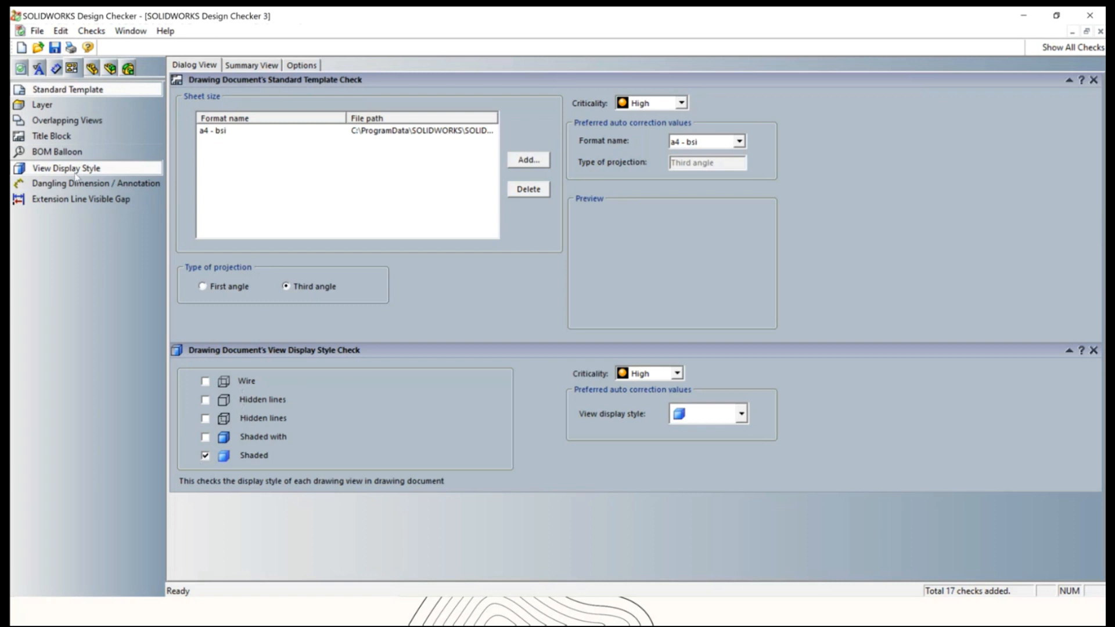
pyautogui.click(109, 70)
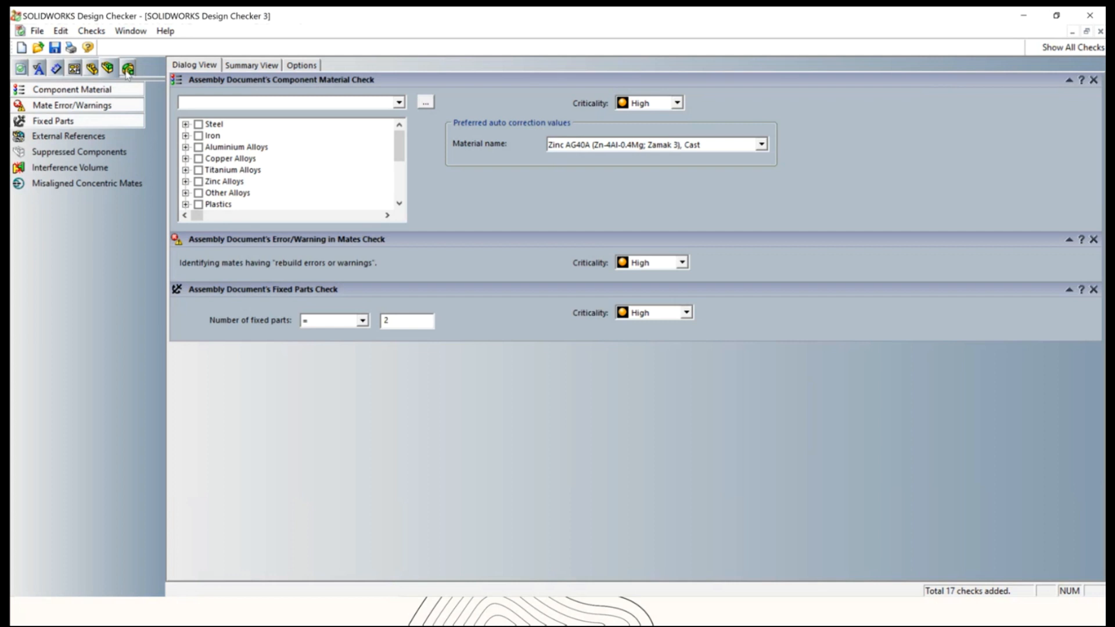
pyautogui.click(260, 68)
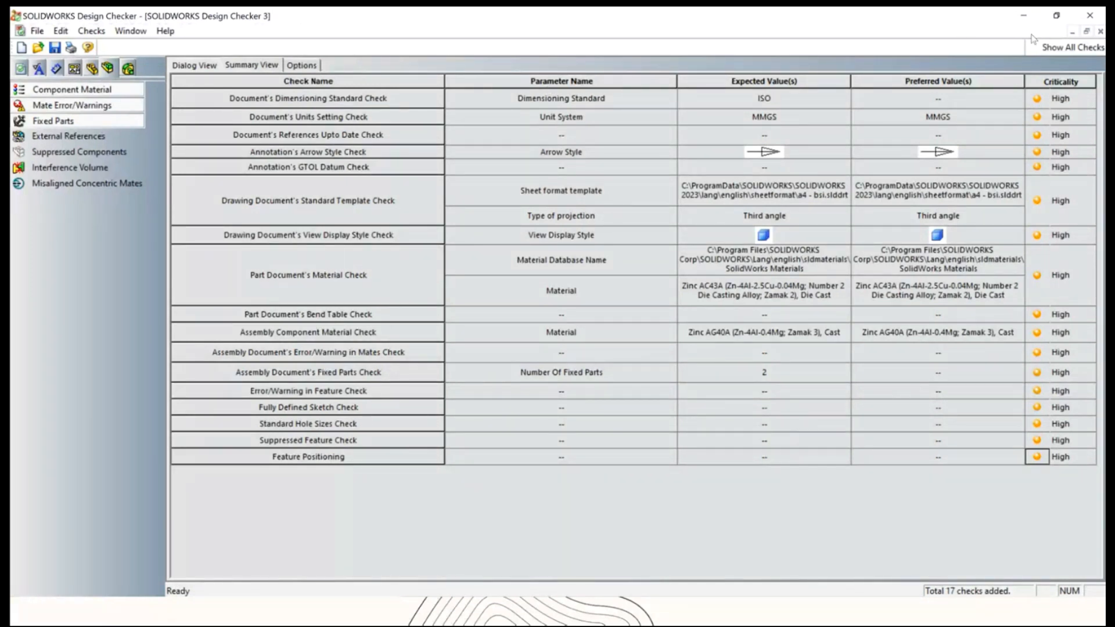
pyautogui.click(1091, 15)
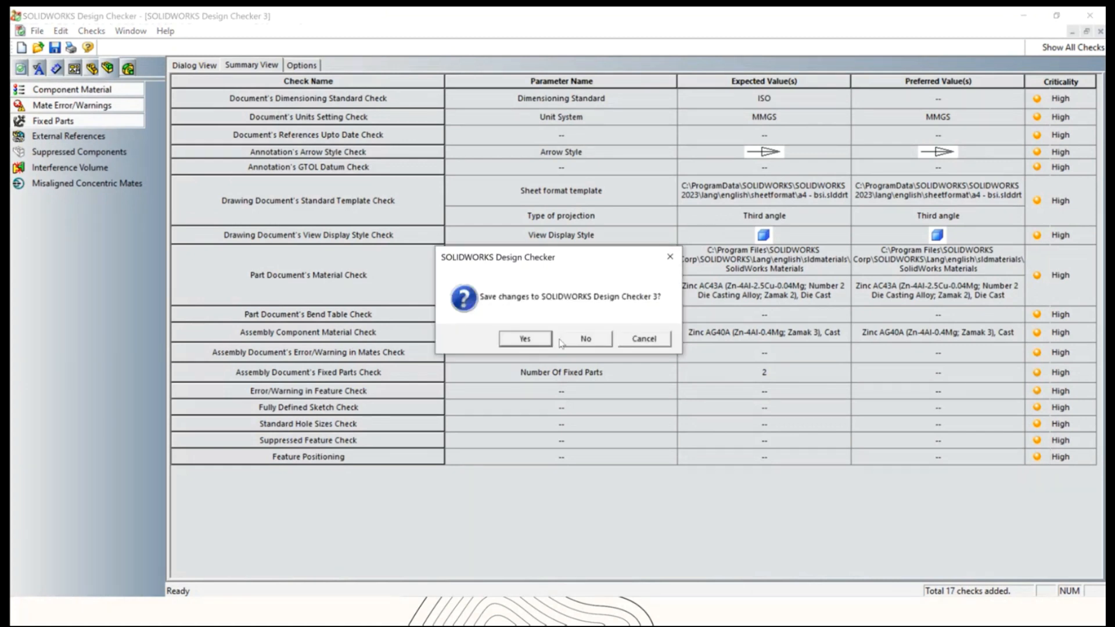
pyautogui.click(577, 341)
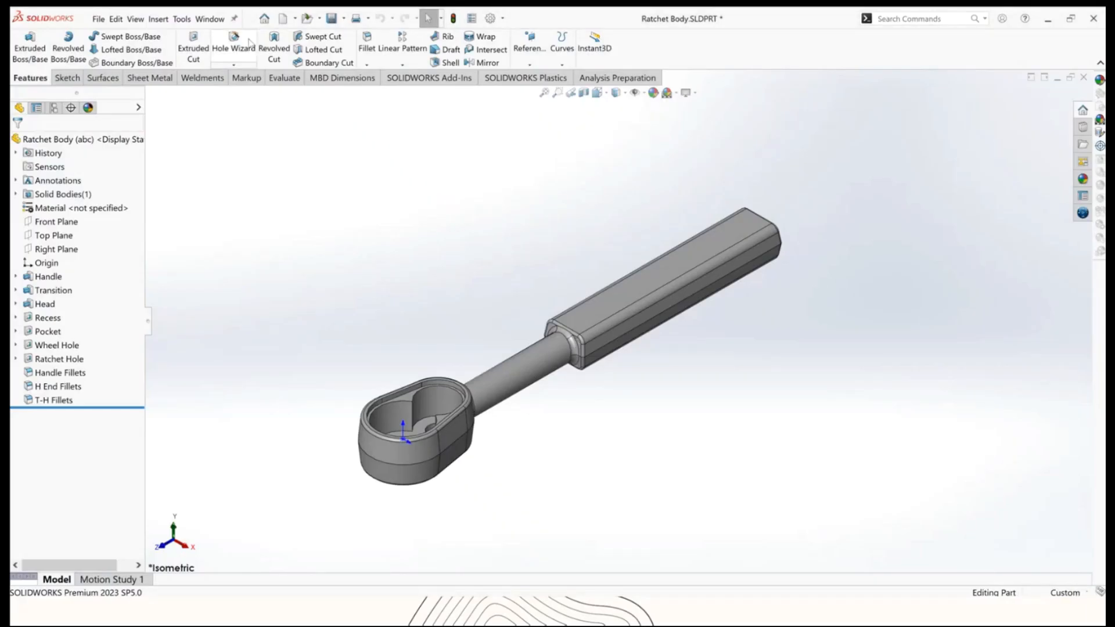
# Run Check Active Document on the Ratchet Body part against the solidworks design checker 3 standard.
pyautogui.click(182, 19)
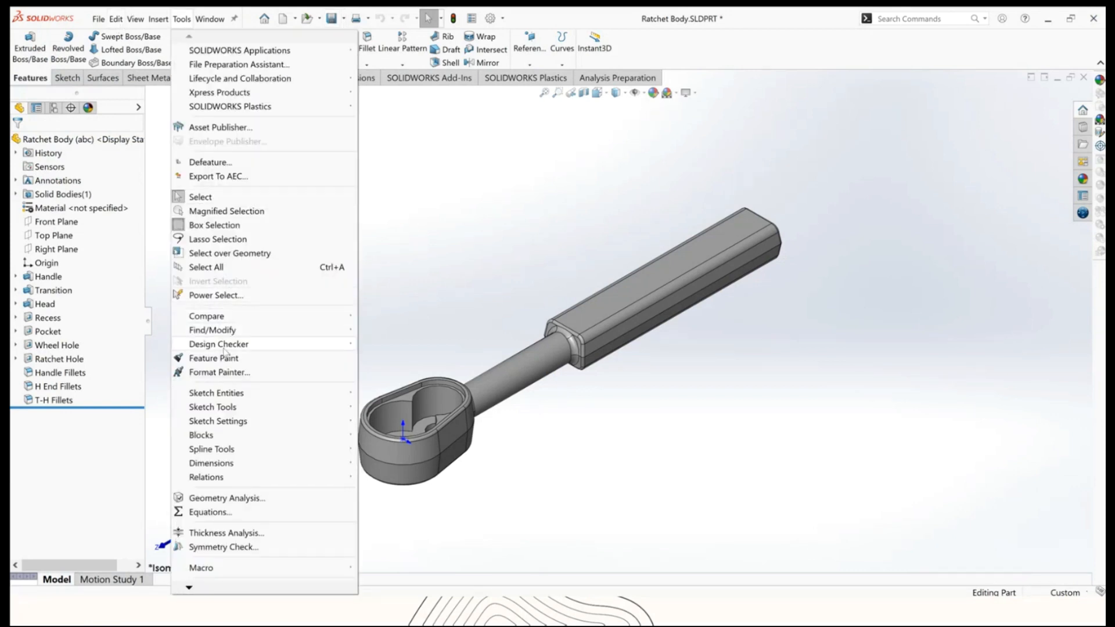
pyautogui.moveTo(225, 351)
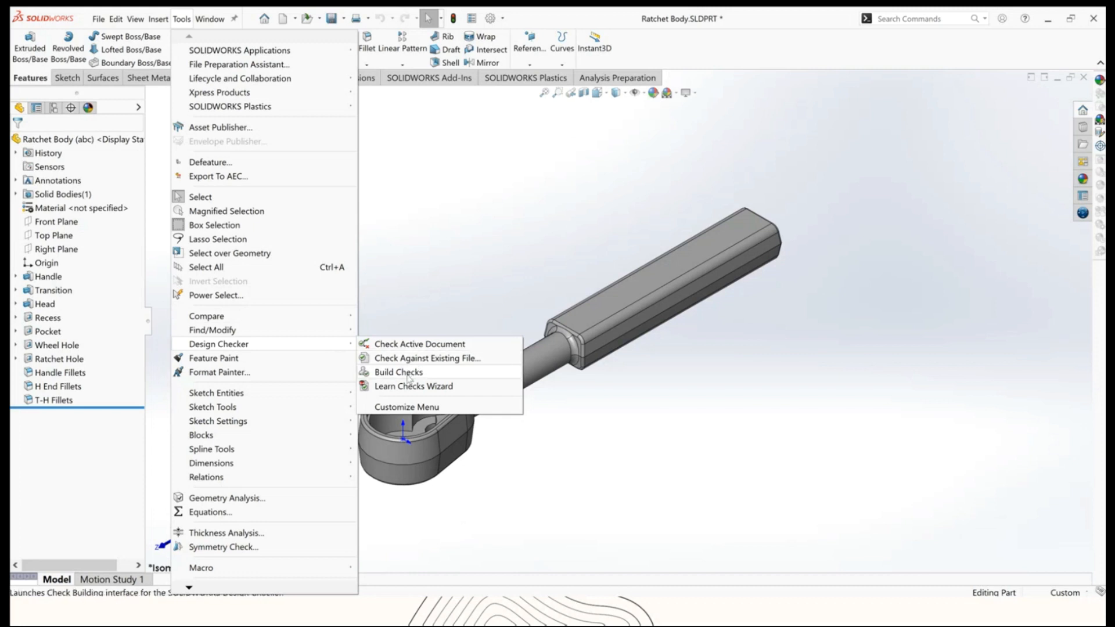
pyautogui.click(417, 345)
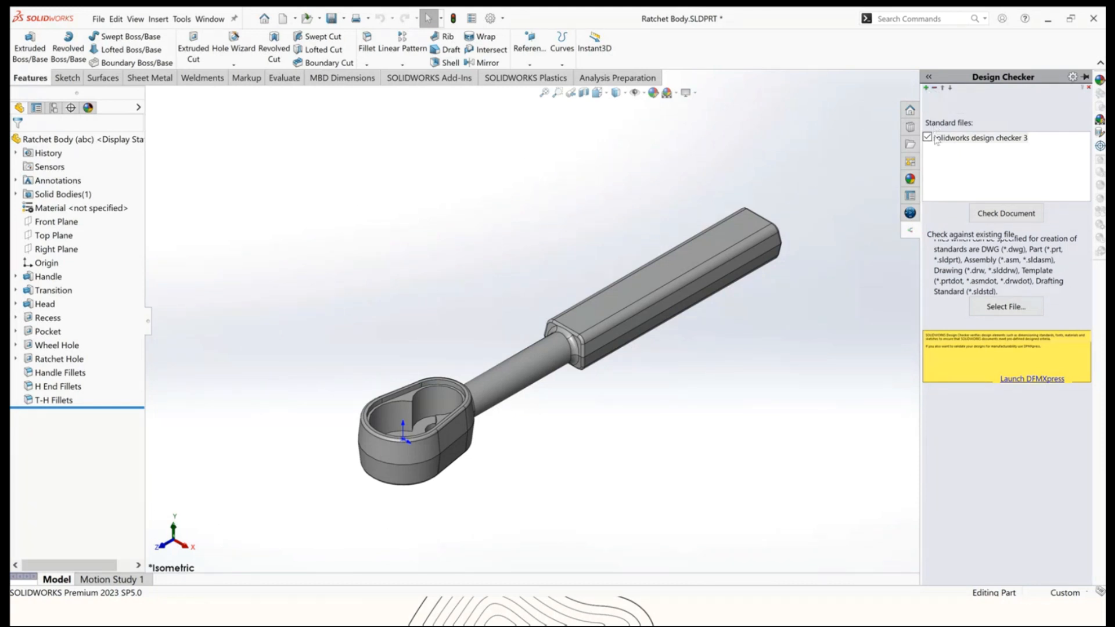
pyautogui.click(926, 88)
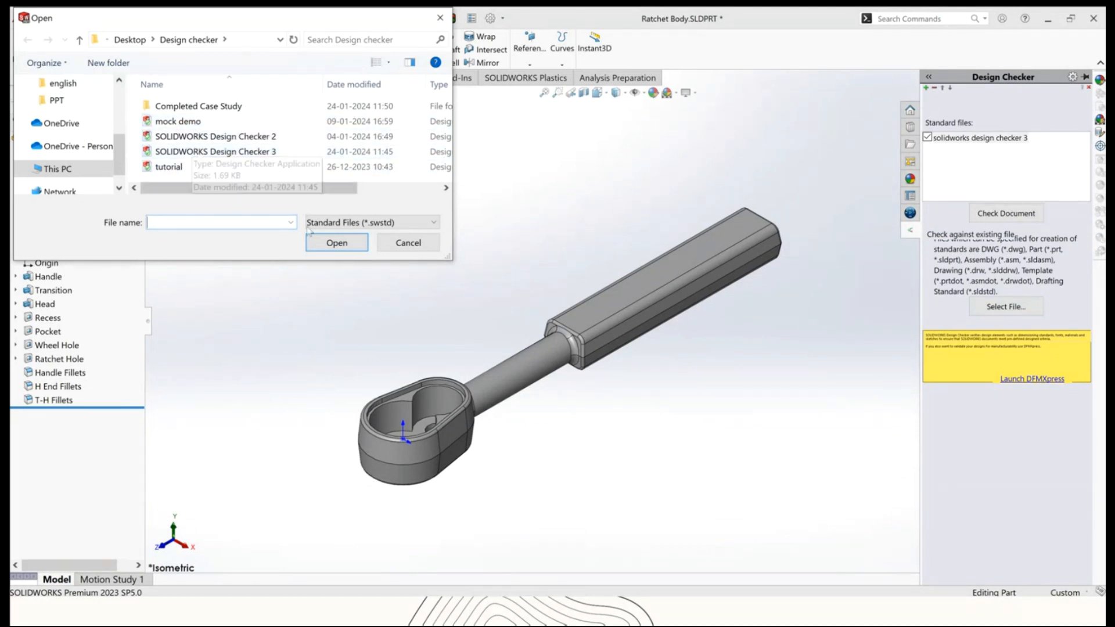
pyautogui.click(408, 243)
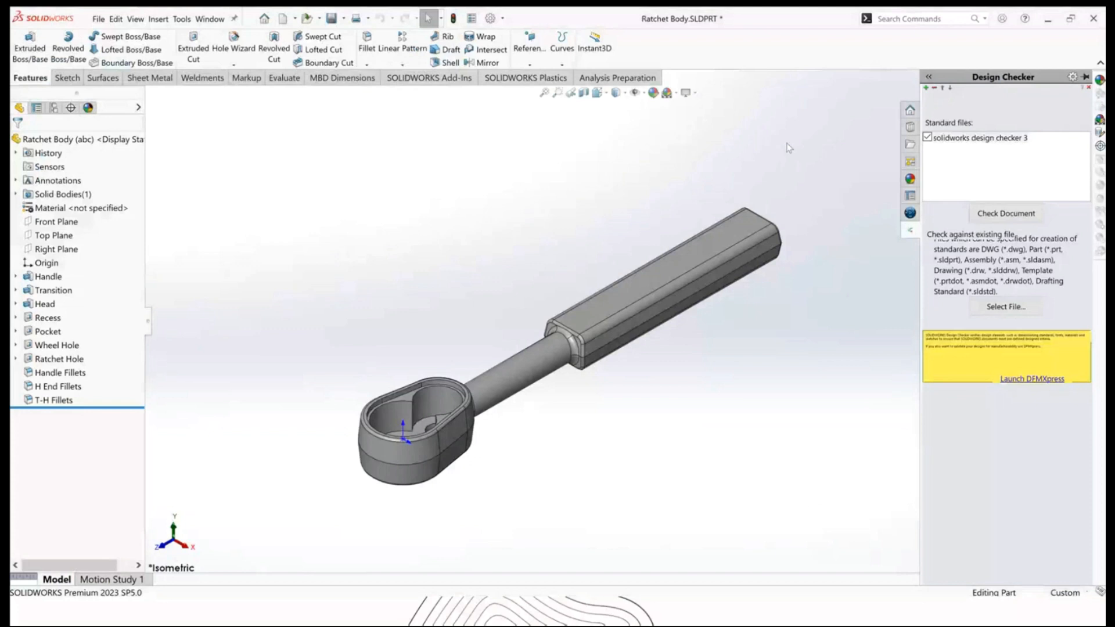
pyautogui.click(1005, 214)
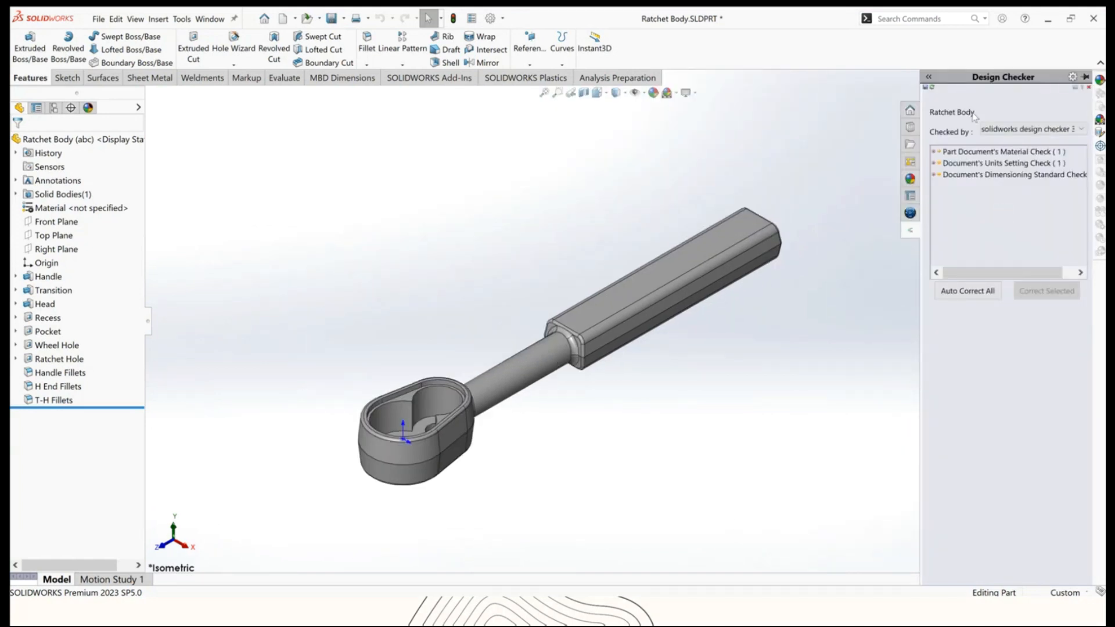
# Expand the material, units and dimensioning standard check results and select the material check item.
pyautogui.click(934, 152)
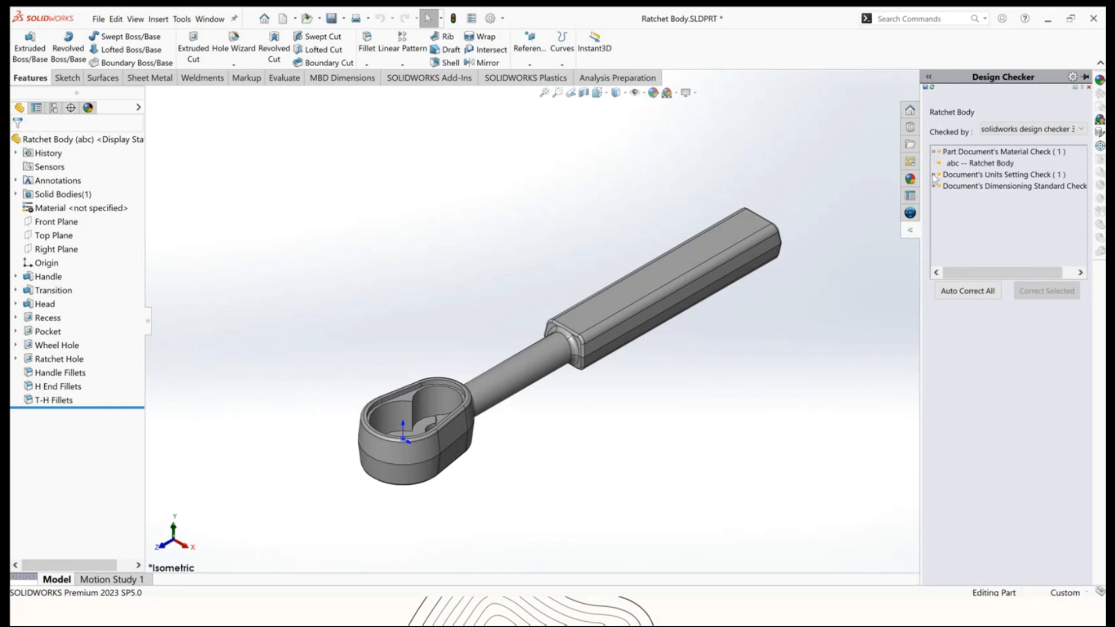
pyautogui.click(934, 175)
pyautogui.click(934, 198)
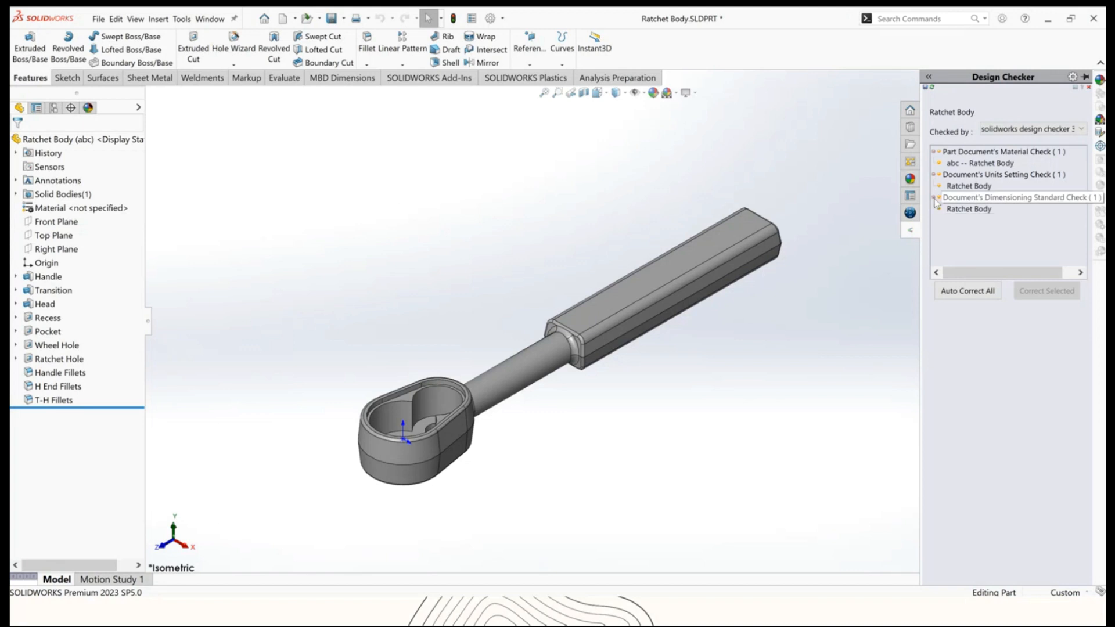
pyautogui.click(982, 164)
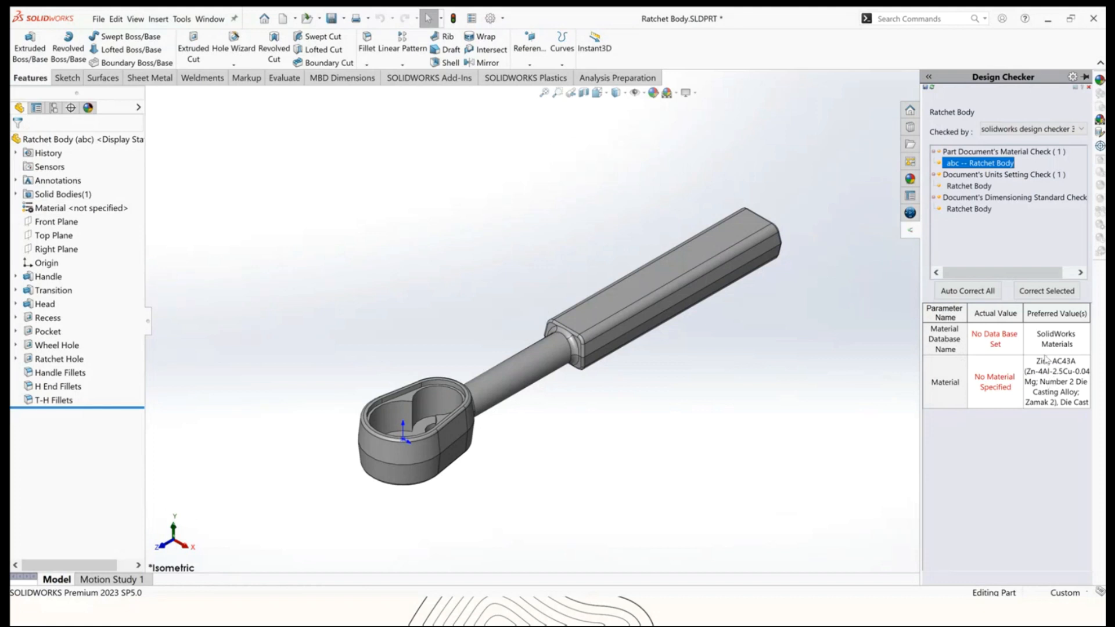
# Apply the preferred material correction, then select and correct the units setting failure on the Ratchet Body part.
pyautogui.click(1040, 295)
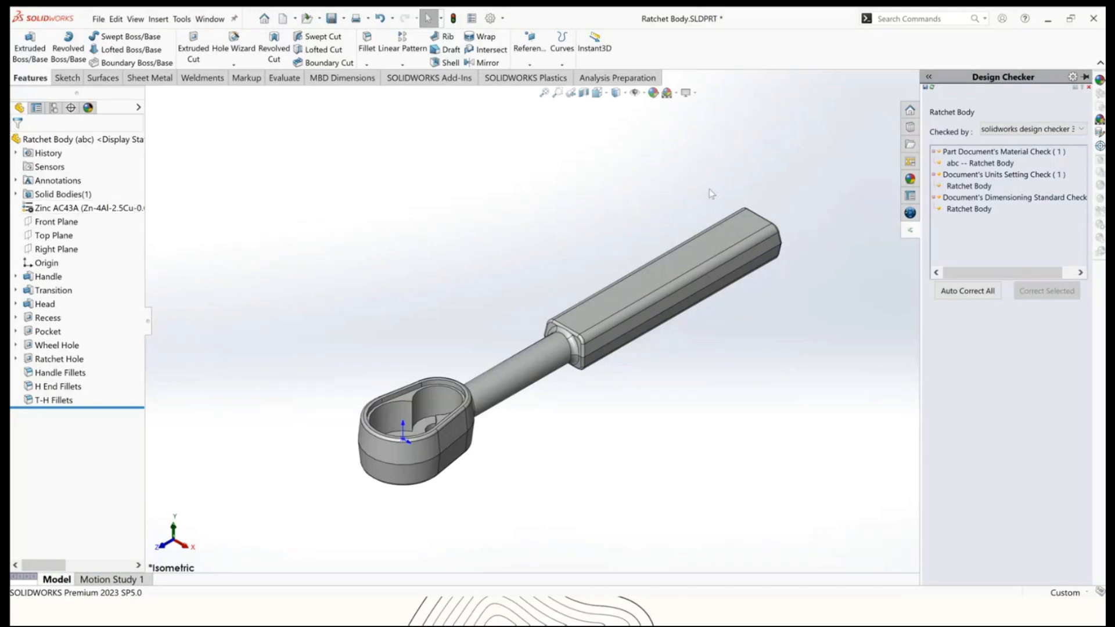
pyautogui.click(952, 187)
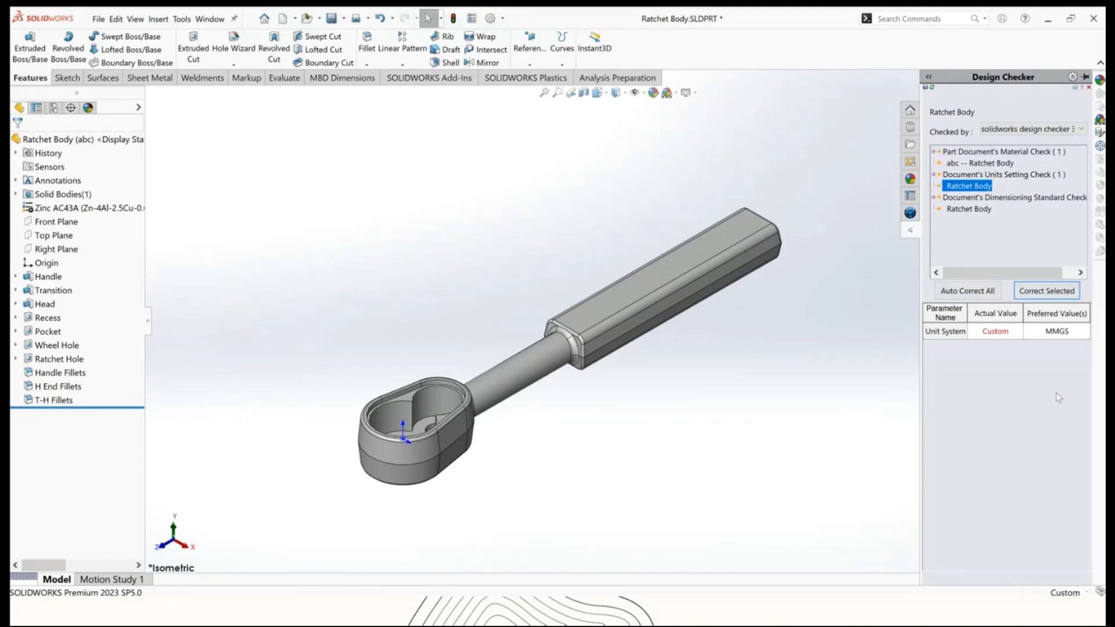
pyautogui.click(1033, 293)
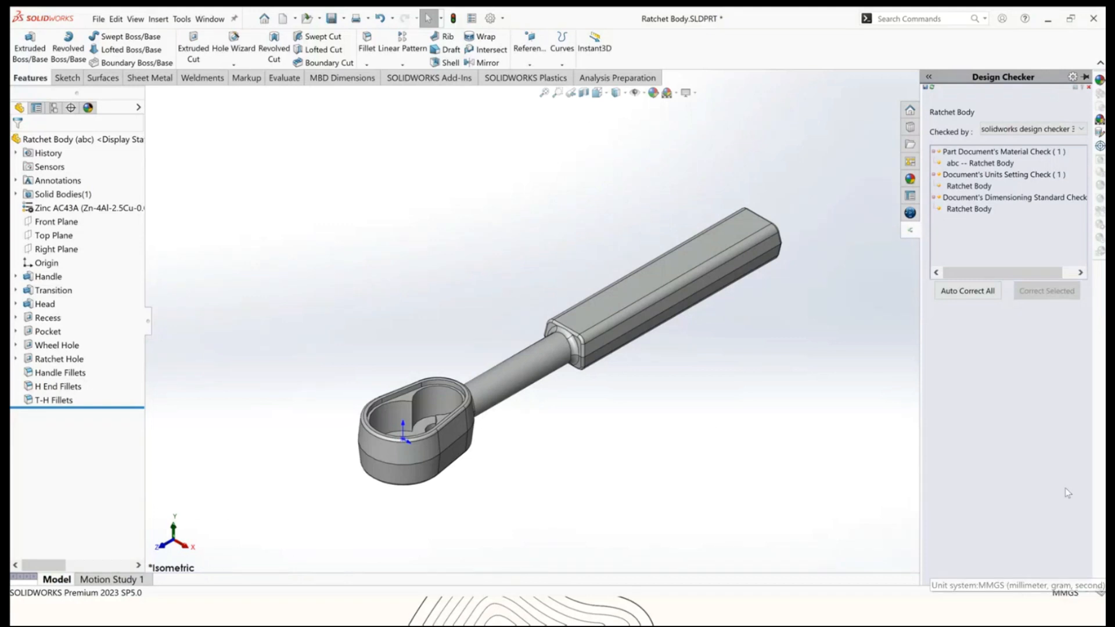
# Correct the part's dimensioning standard failure to ISO and recheck the document against the standard.
pyautogui.click(968, 210)
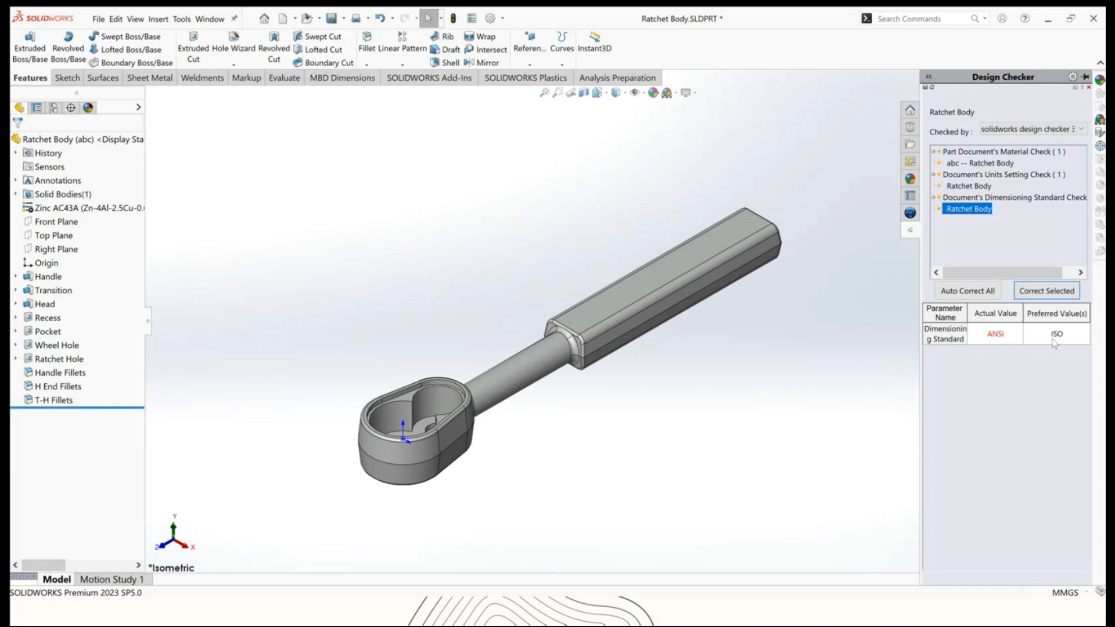
pyautogui.click(1041, 296)
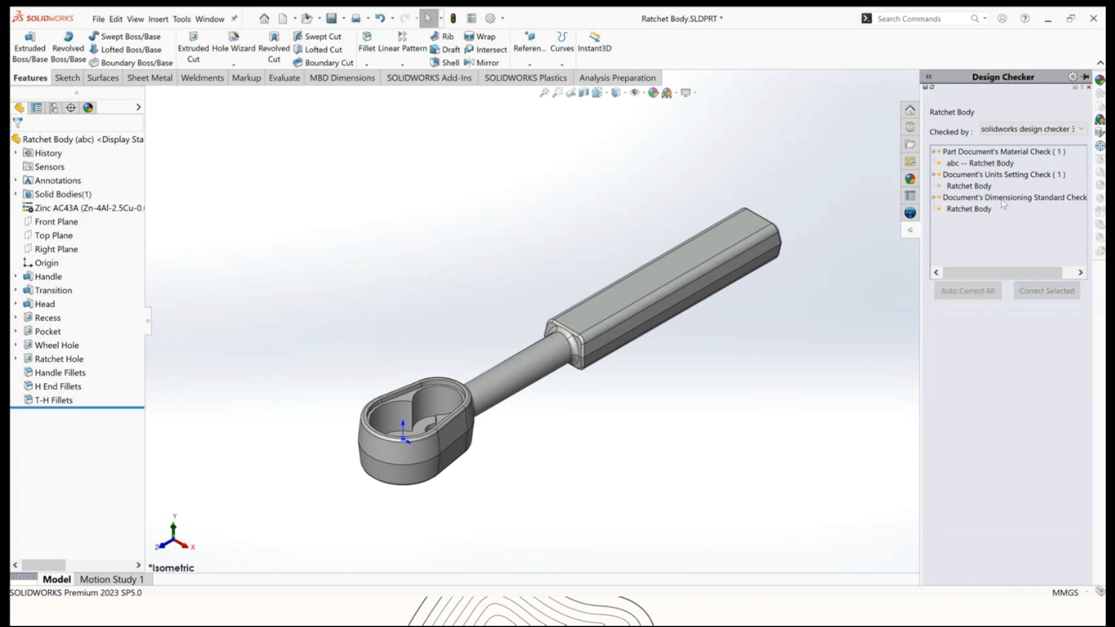
pyautogui.click(932, 89)
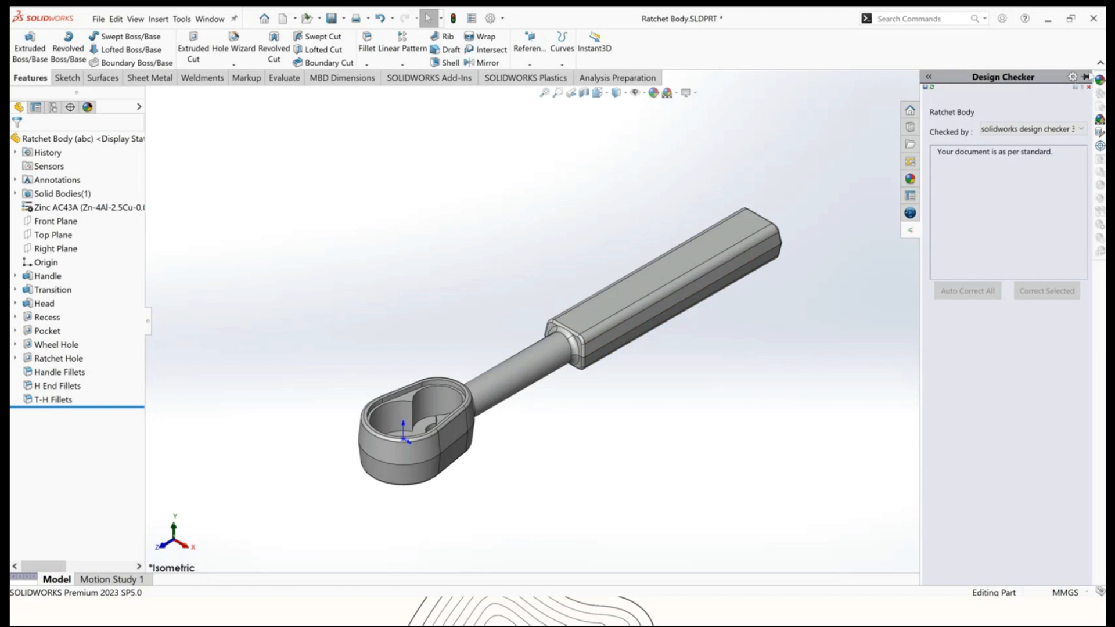
# Close the Design Checker task pane.
pyautogui.click(812, 185)
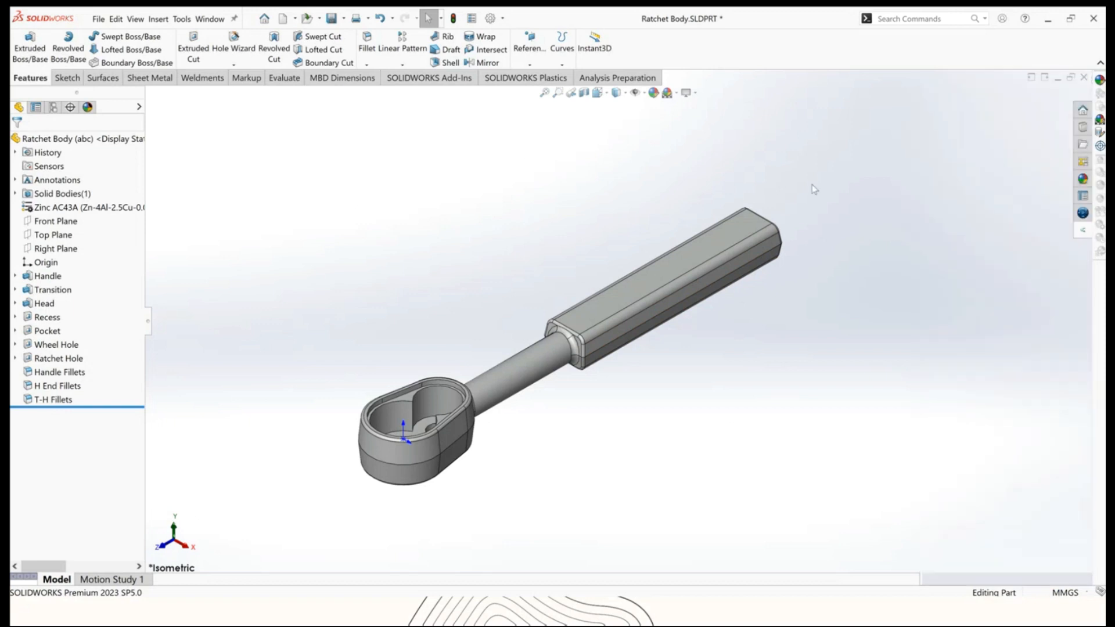
pyautogui.click(1084, 77)
pyautogui.click(467, 328)
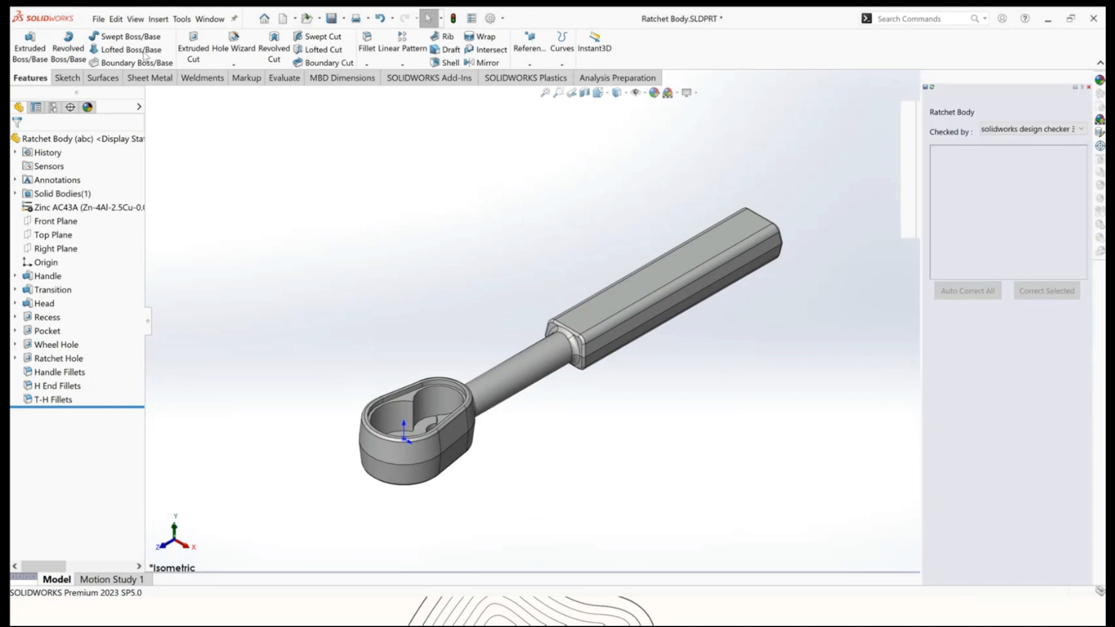
# Open the Ratchet Body drawing from the Design checker folder.
pyautogui.click(97, 21)
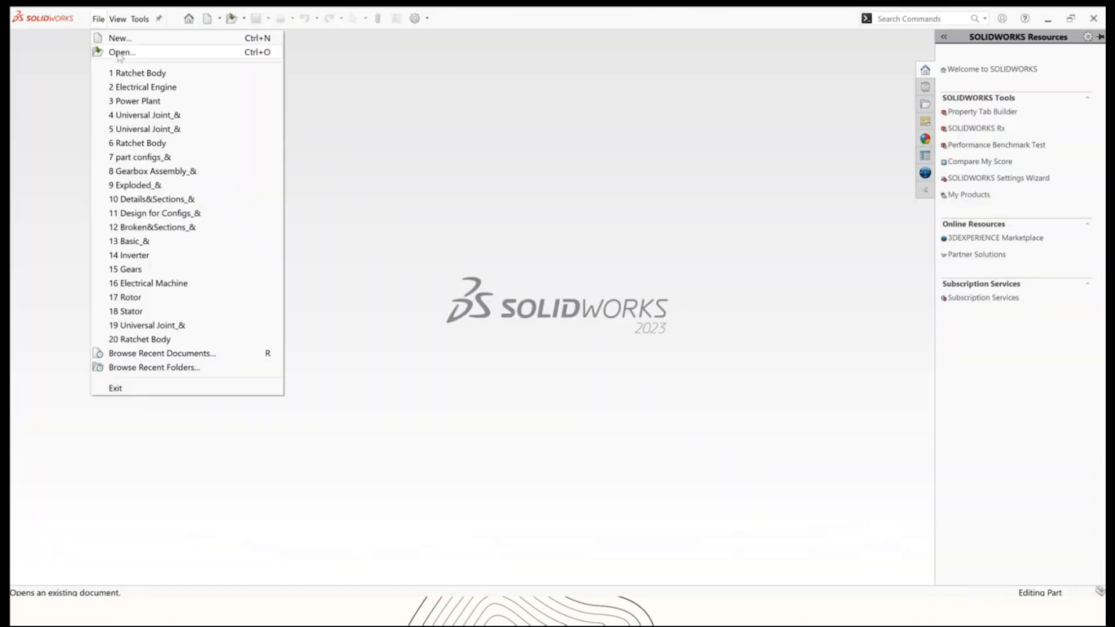
pyautogui.click(121, 54)
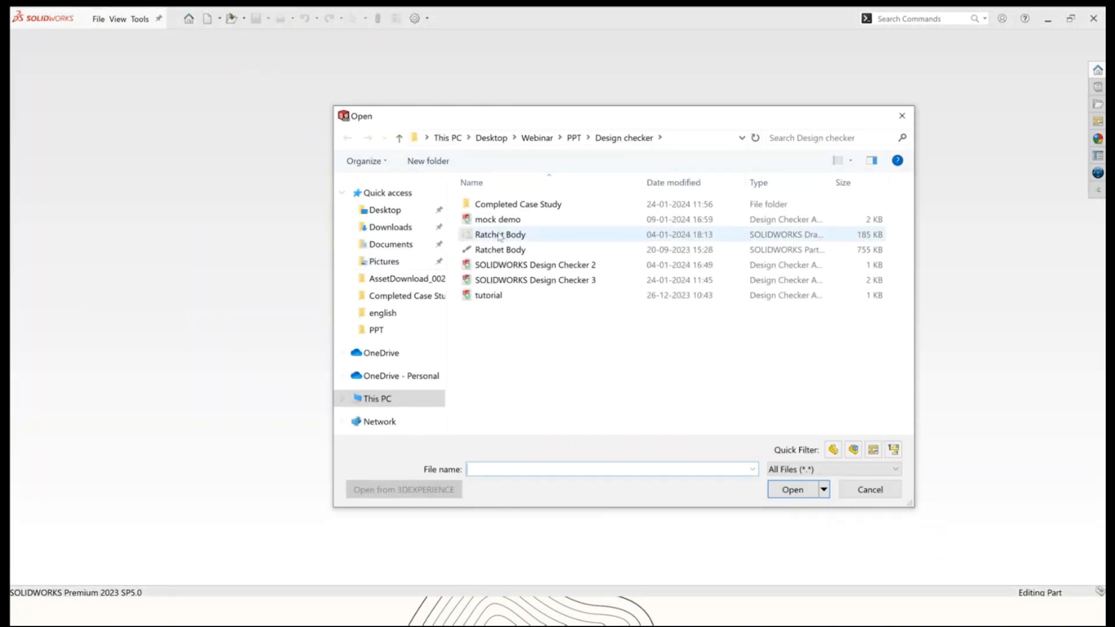
pyautogui.click(499, 235)
pyautogui.click(792, 489)
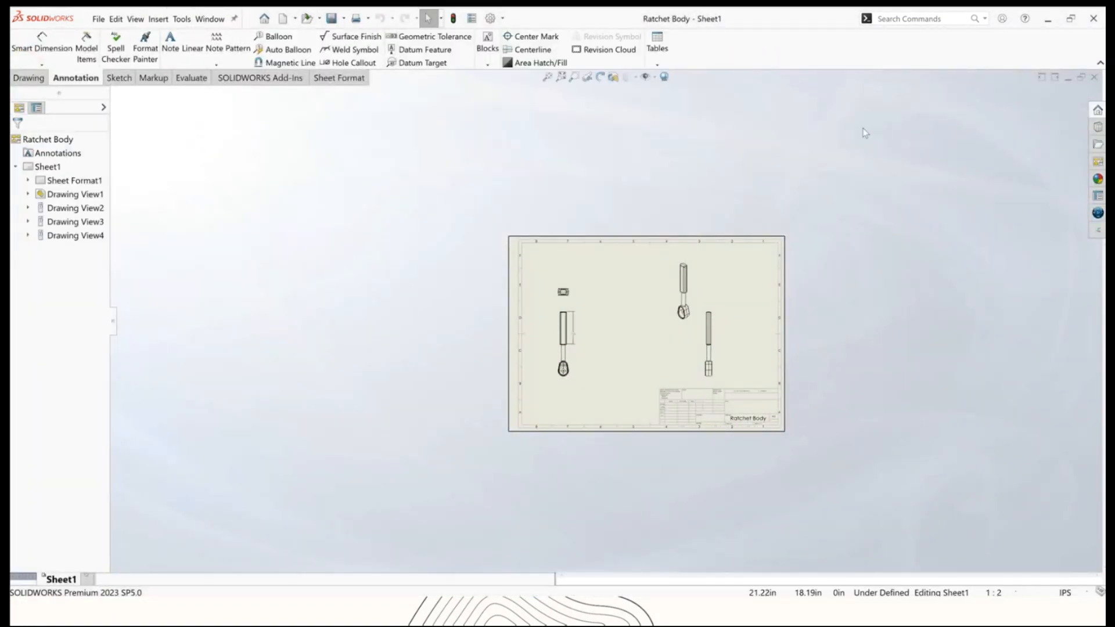
# Run Check Document on the drawing and correct its units setting failure to MMGS.
pyautogui.click(1098, 228)
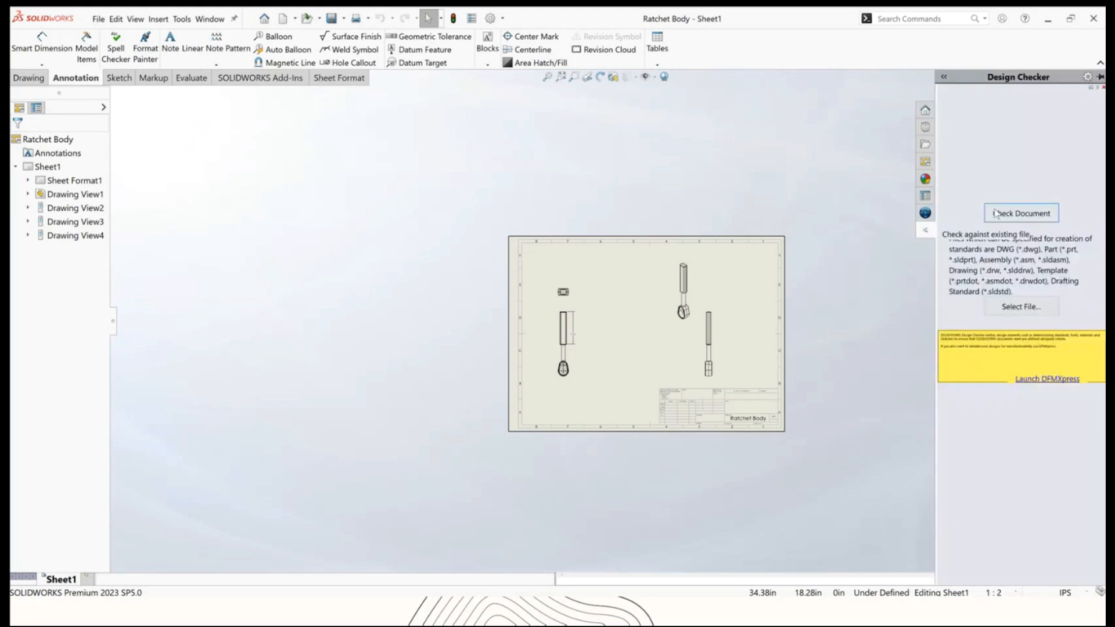
pyautogui.click(1012, 214)
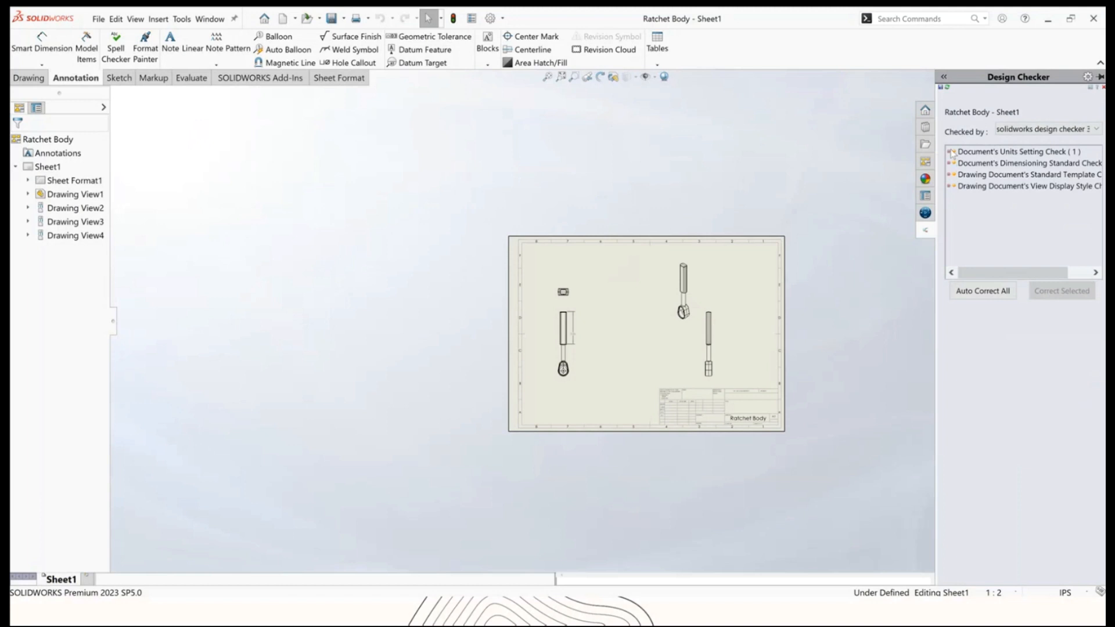
pyautogui.click(950, 153)
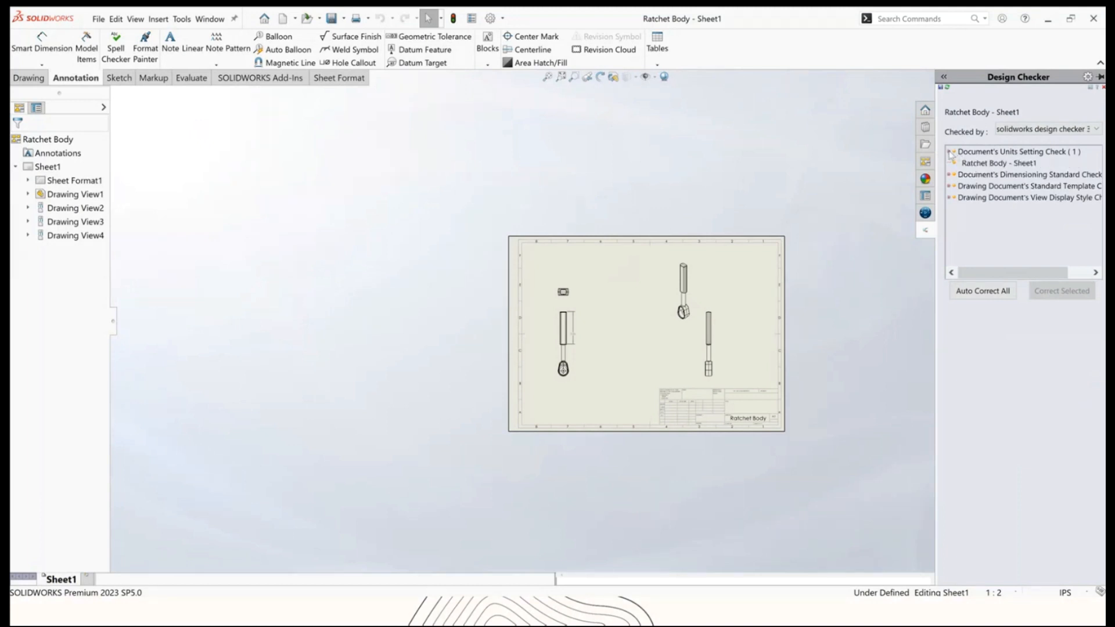
pyautogui.click(999, 163)
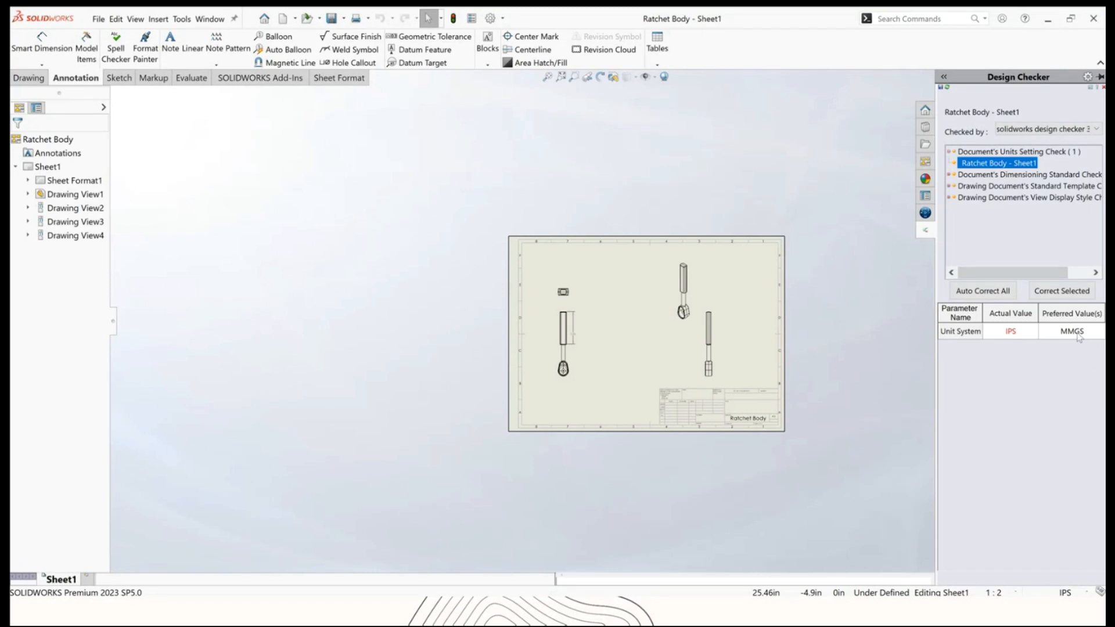
pyautogui.click(1061, 290)
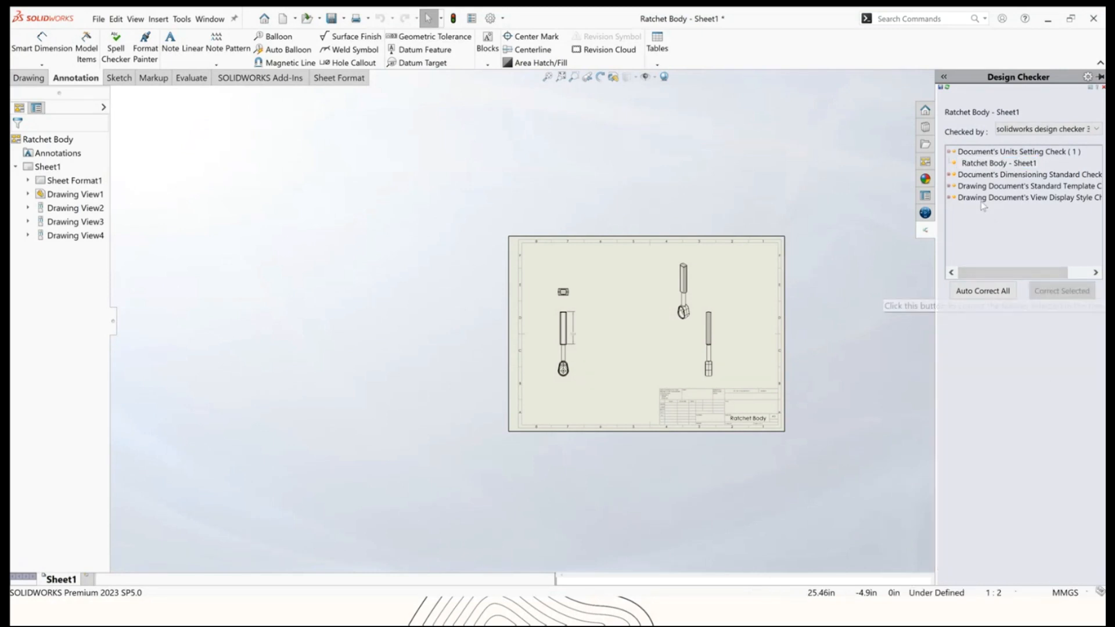
# Correct the drawing's dimensioning standard failure to ISO and its sheet format template failure to a3 - iso.
pyautogui.click(953, 175)
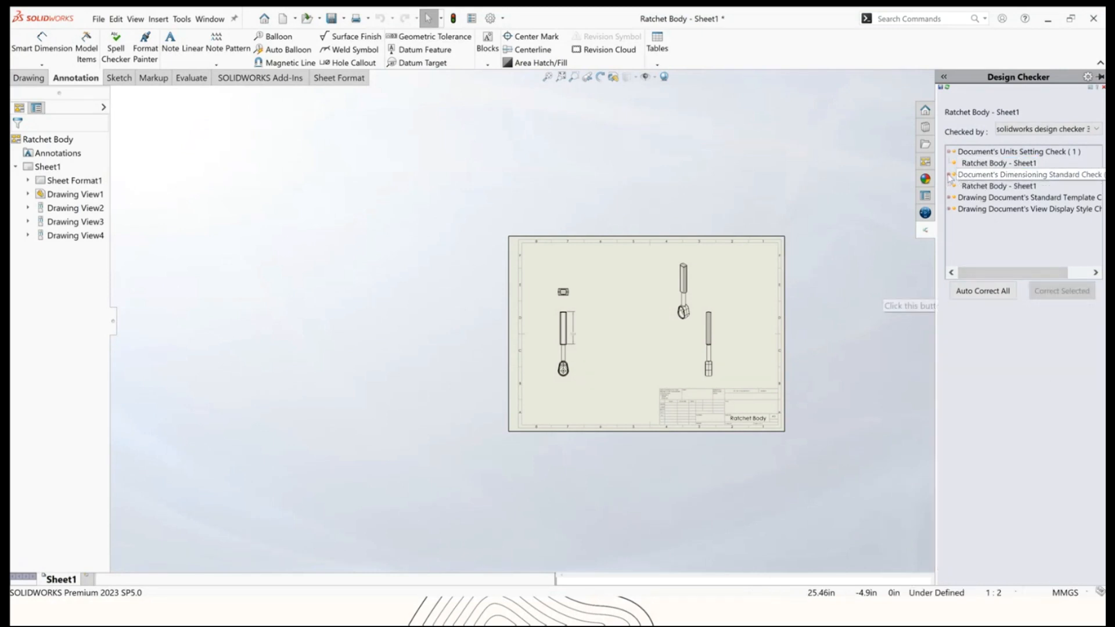
pyautogui.click(977, 186)
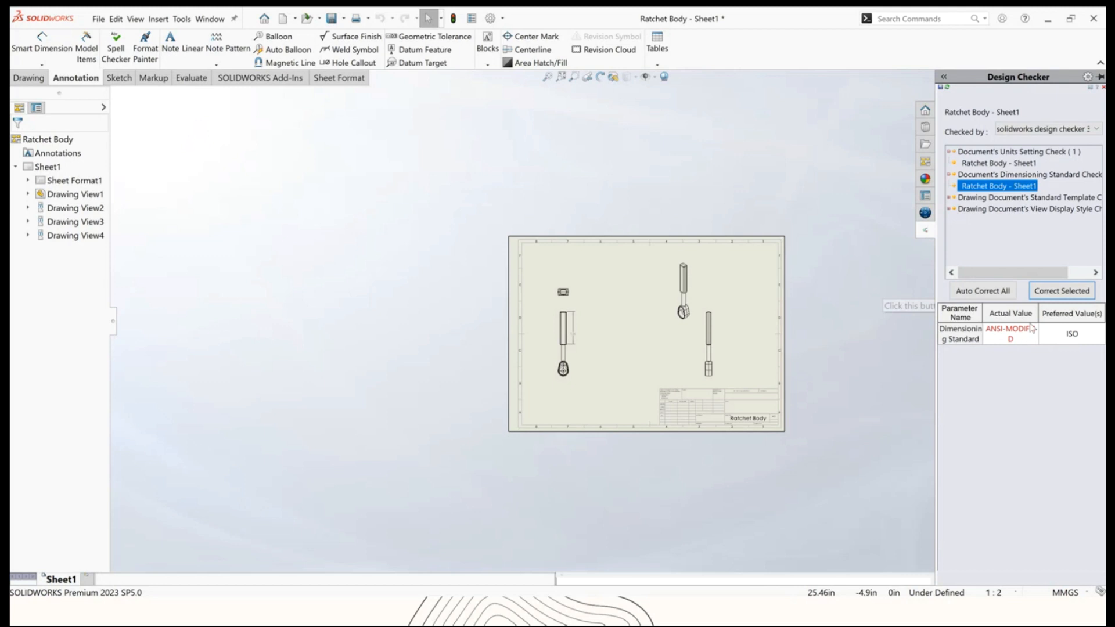
pyautogui.click(1079, 292)
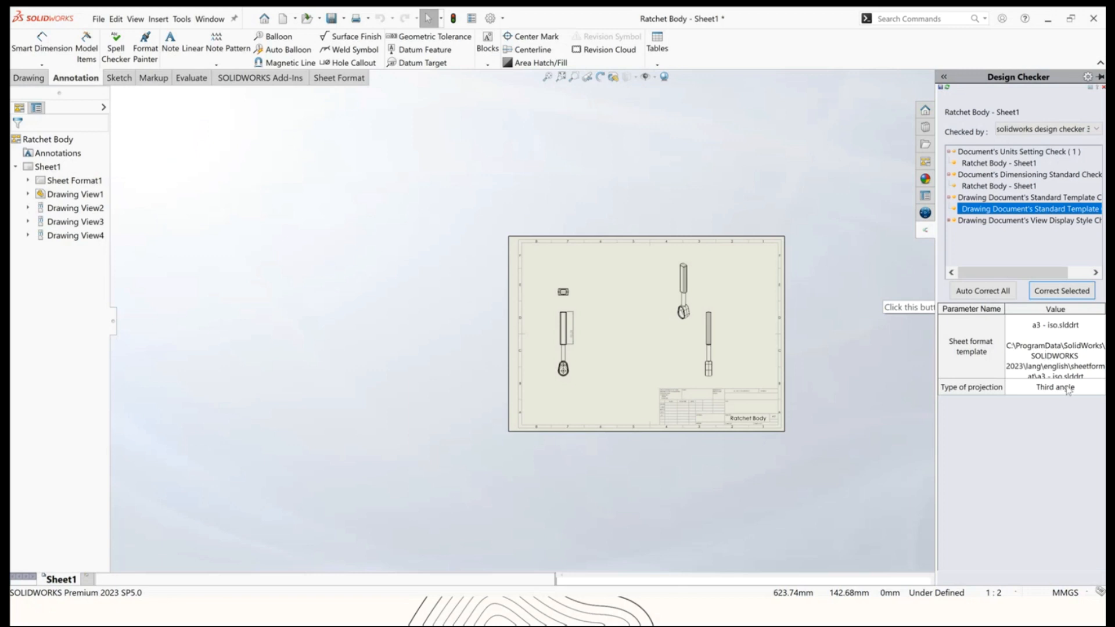
pyautogui.click(1061, 291)
# Review the view display style failures for Drawing View1 to View4 and correct them all to the preferred display style.
pyautogui.moveTo(871, 355); pyautogui.dragTo(717, 385)
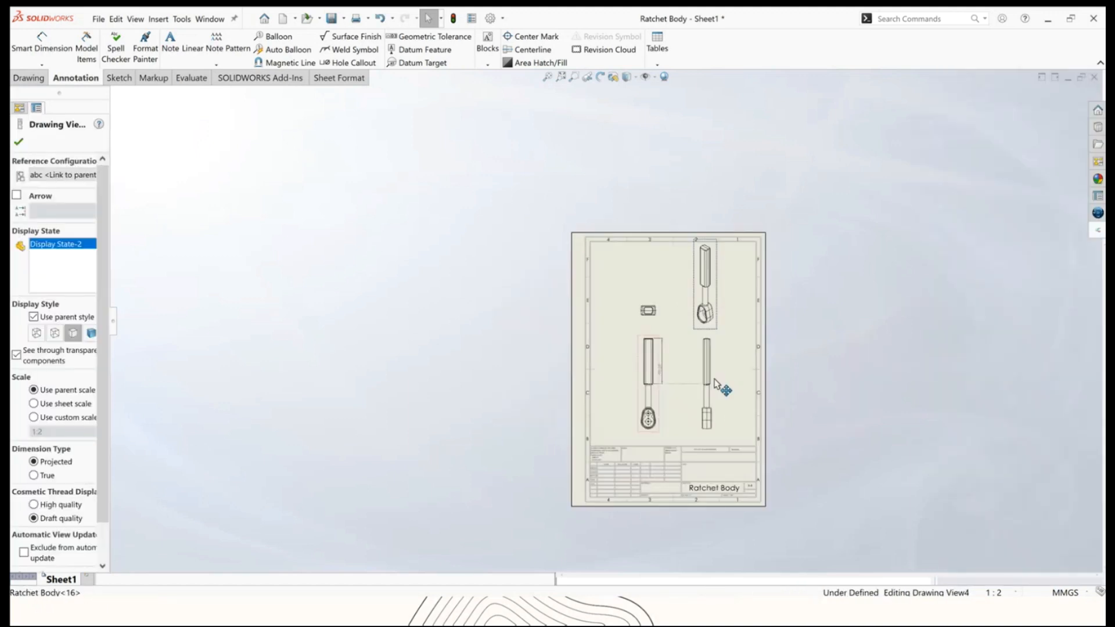
pyautogui.click(1097, 231)
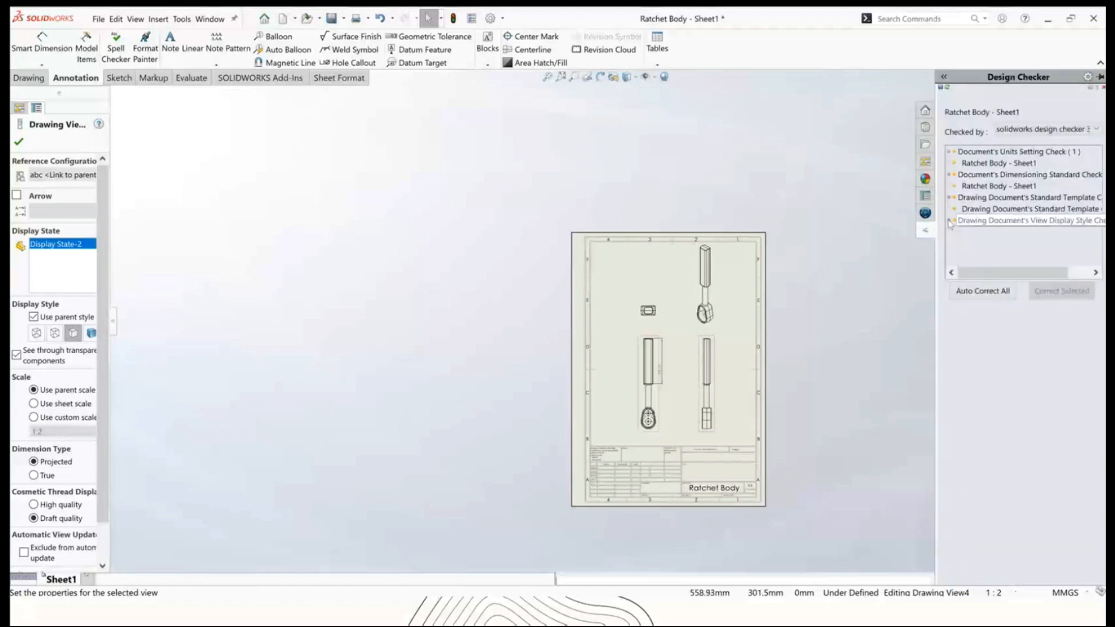
pyautogui.click(950, 221)
pyautogui.click(1002, 223)
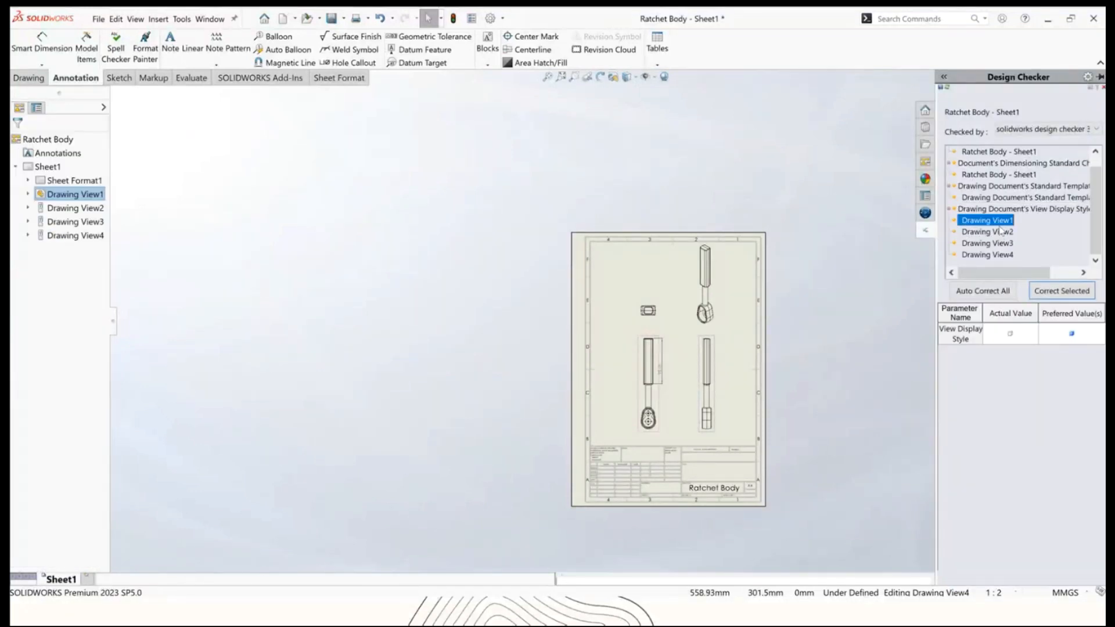
pyautogui.click(1001, 232)
pyautogui.click(1001, 243)
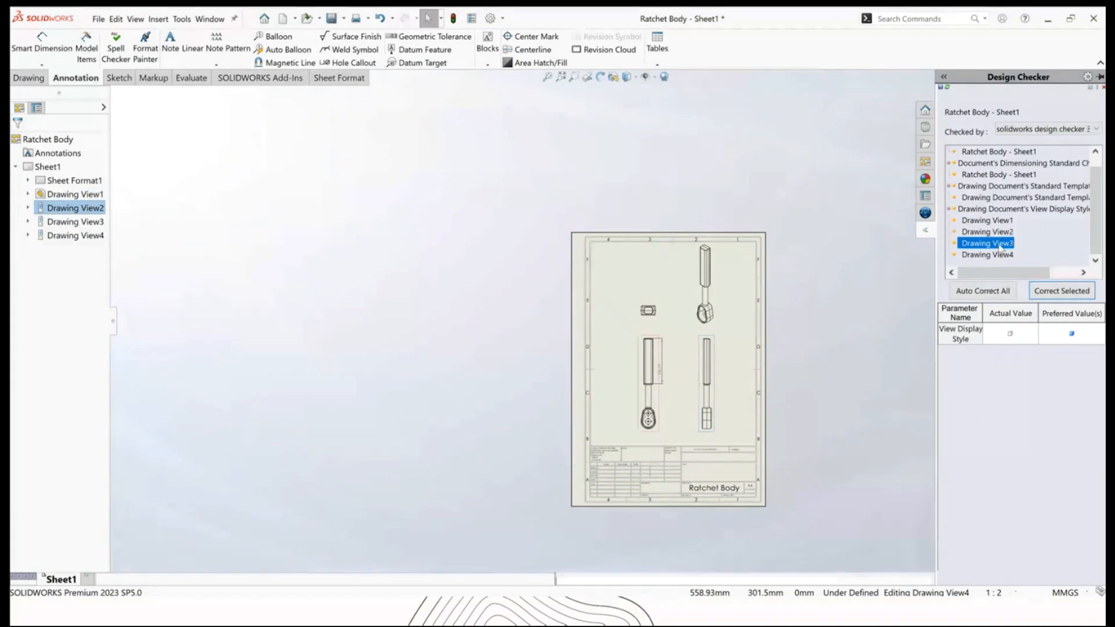
pyautogui.click(1000, 255)
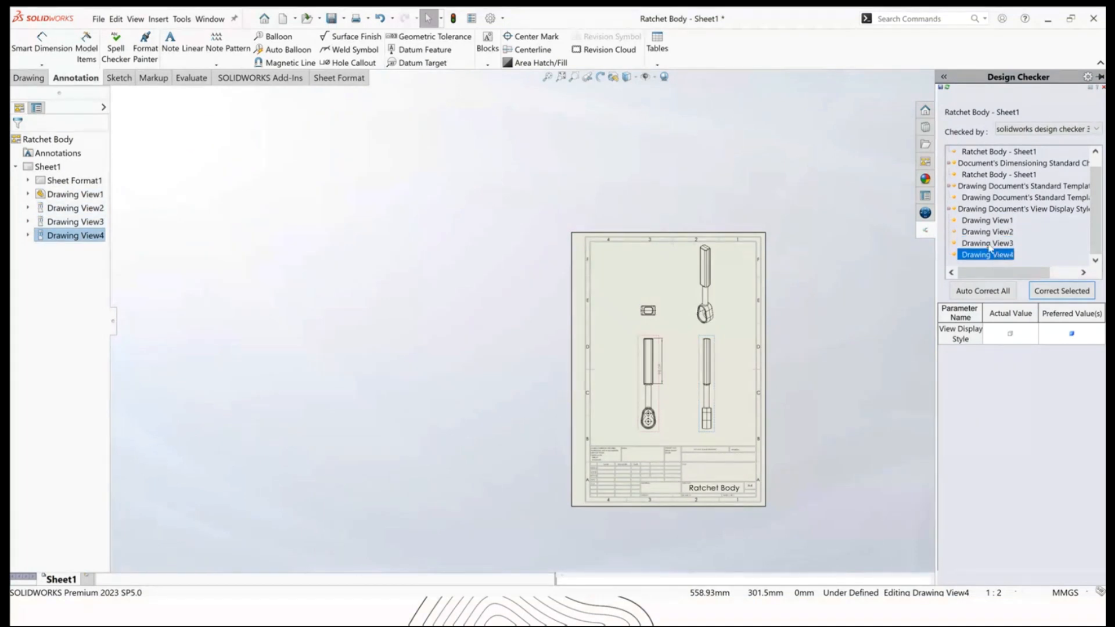
pyautogui.click(990, 244)
pyautogui.click(992, 231)
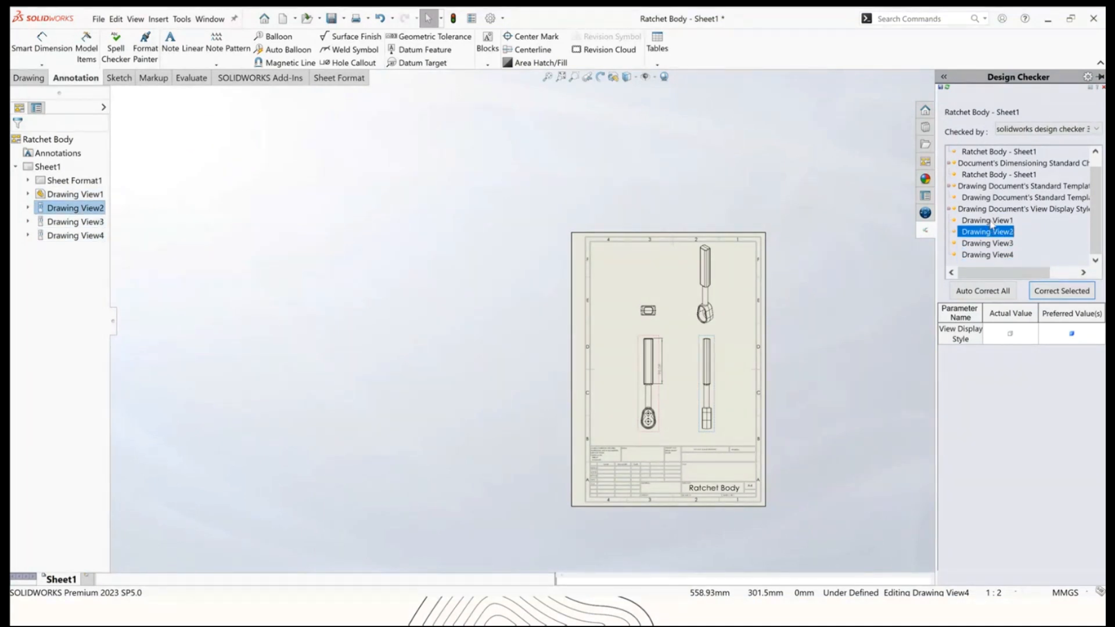
pyautogui.click(990, 221)
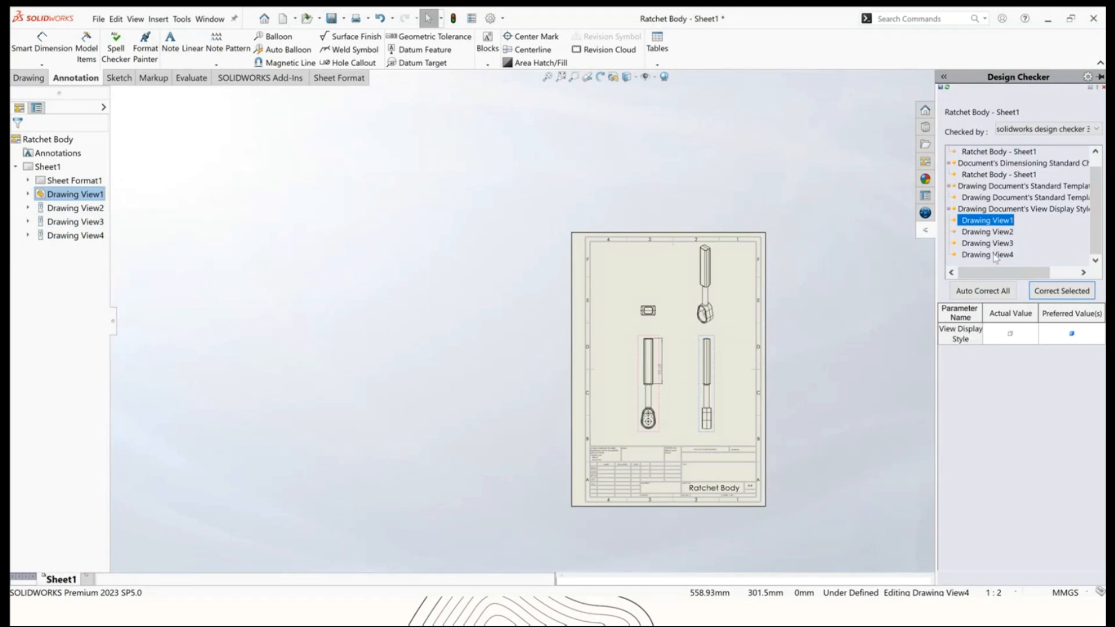
pyautogui.click(985, 210)
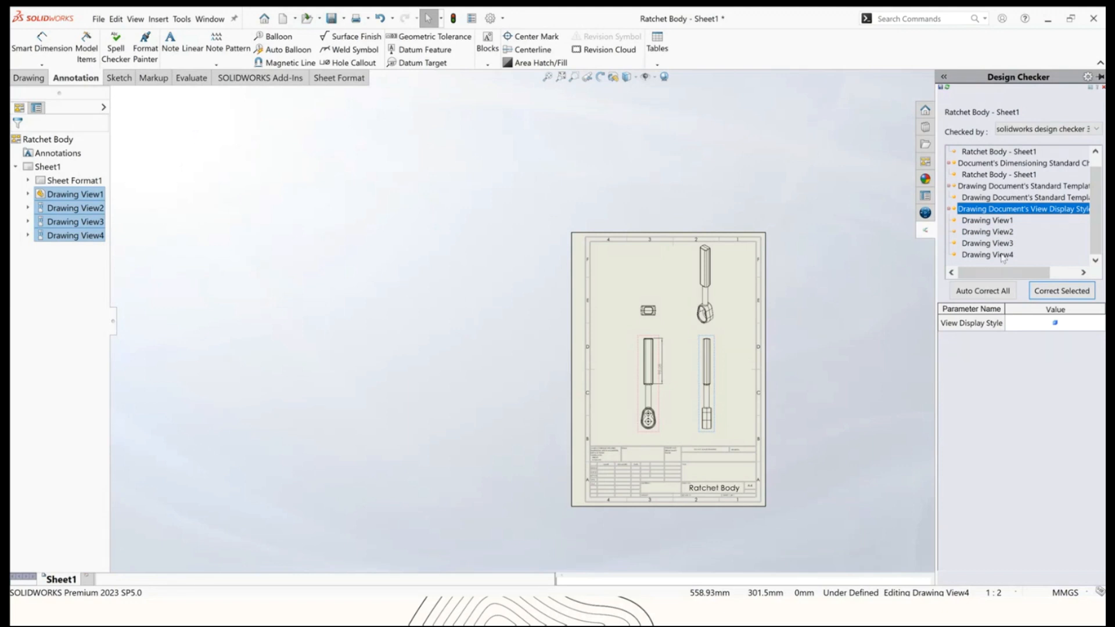
pyautogui.click(1048, 293)
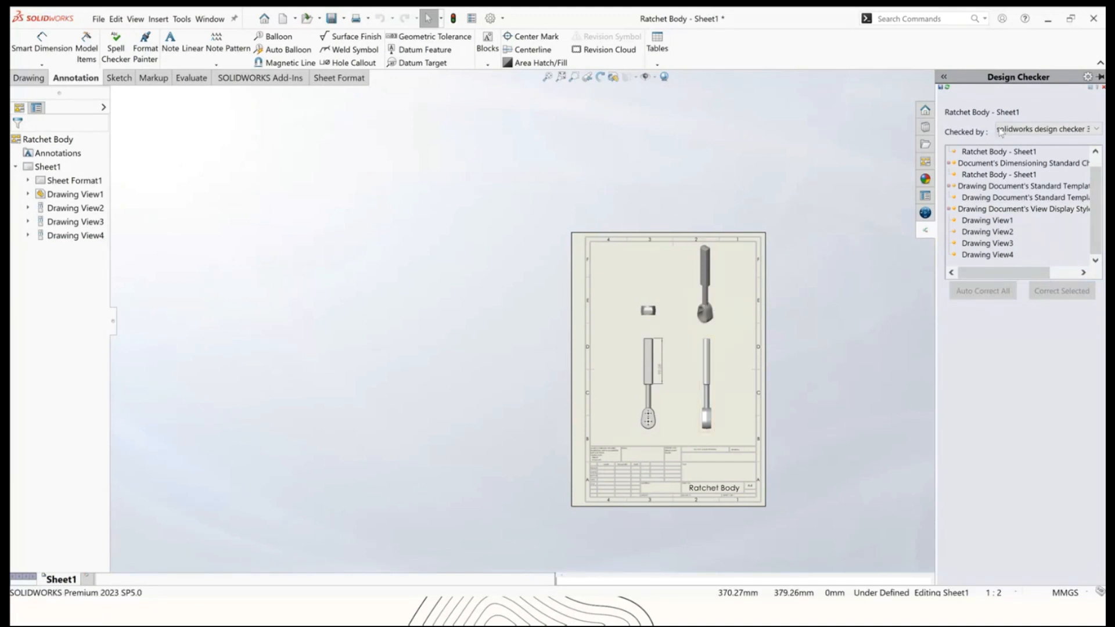
# Recheck the drawing against the standard, then close it without saving.
pyautogui.click(948, 89)
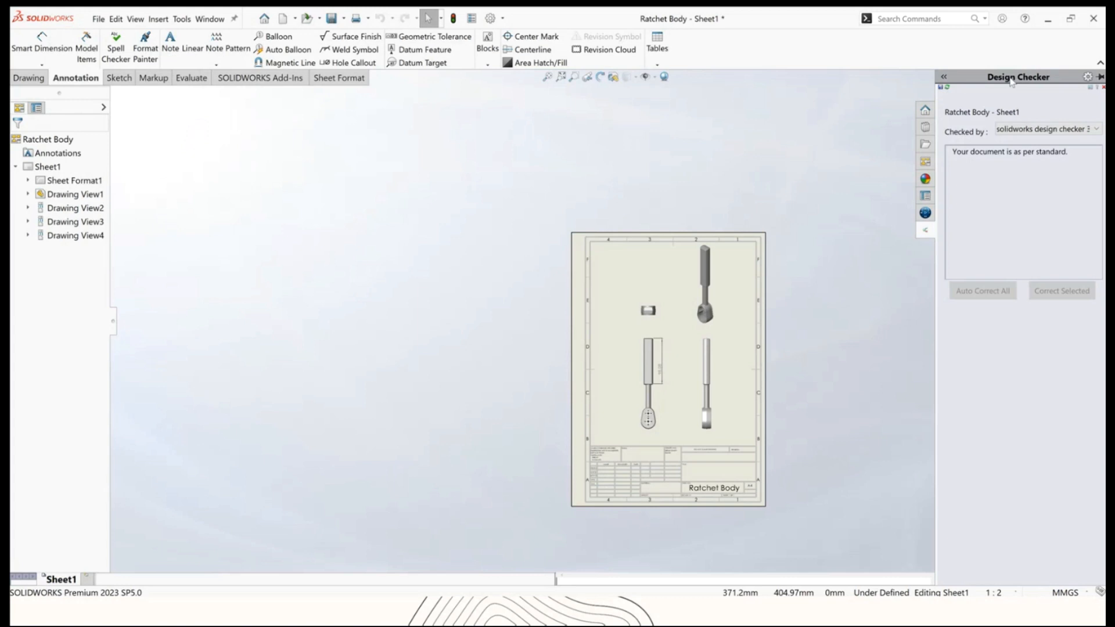
pyautogui.click(861, 140)
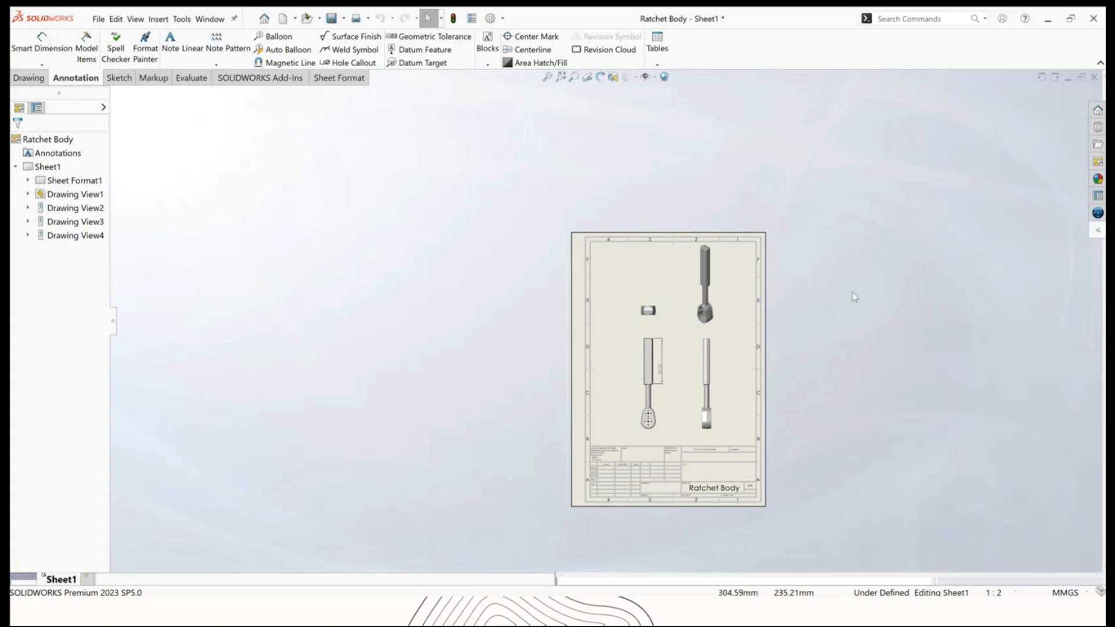
pyautogui.click(1094, 79)
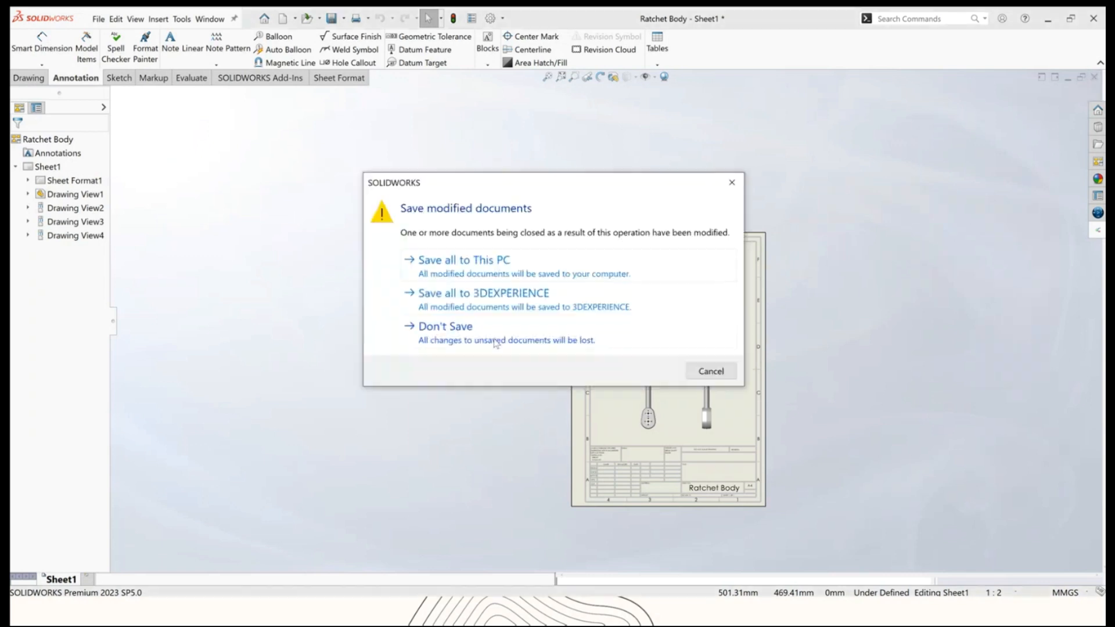
pyautogui.click(494, 339)
# Open the Universal Joint_& assembly from the Completed Case Study folder under Design checker.
pyautogui.click(98, 19)
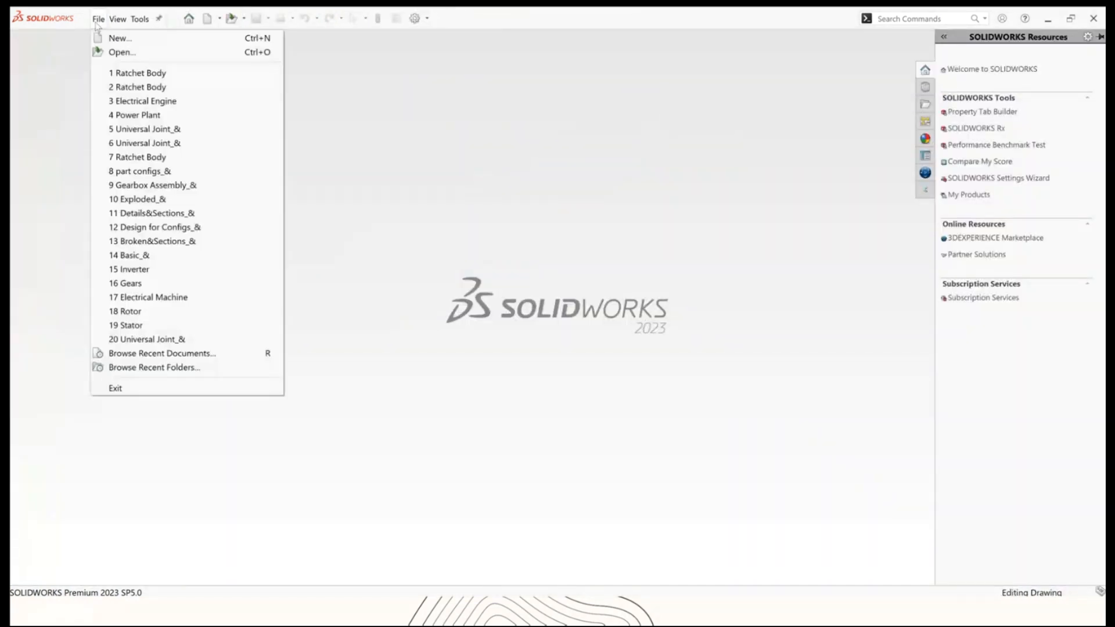
pyautogui.click(128, 55)
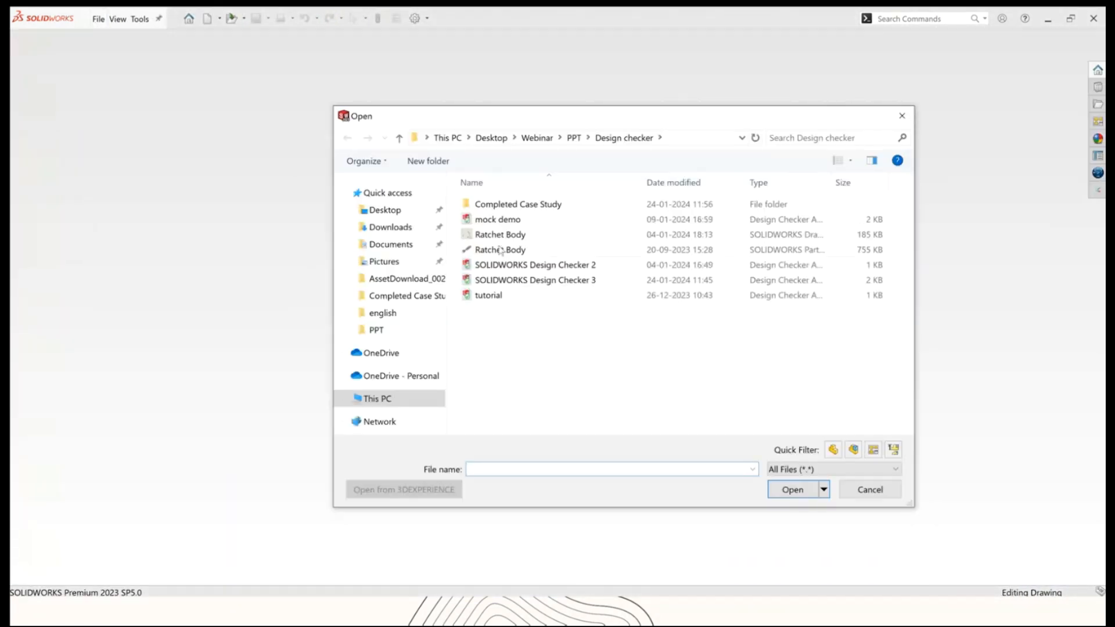
pyautogui.click(572, 138)
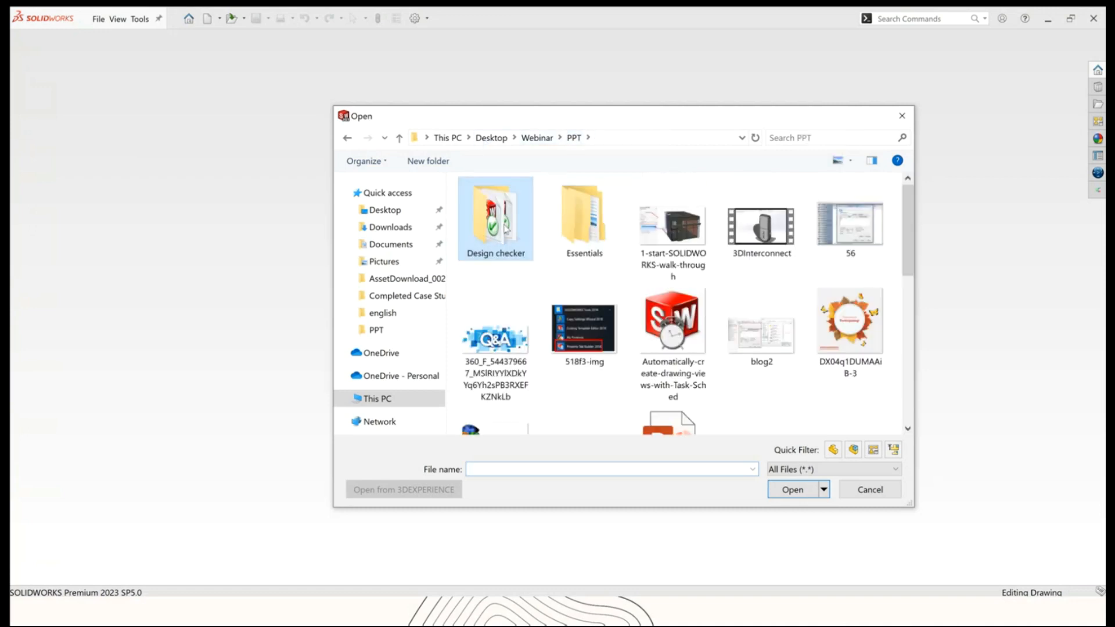
pyautogui.doubleClick(505, 229)
pyautogui.doubleClick(499, 203)
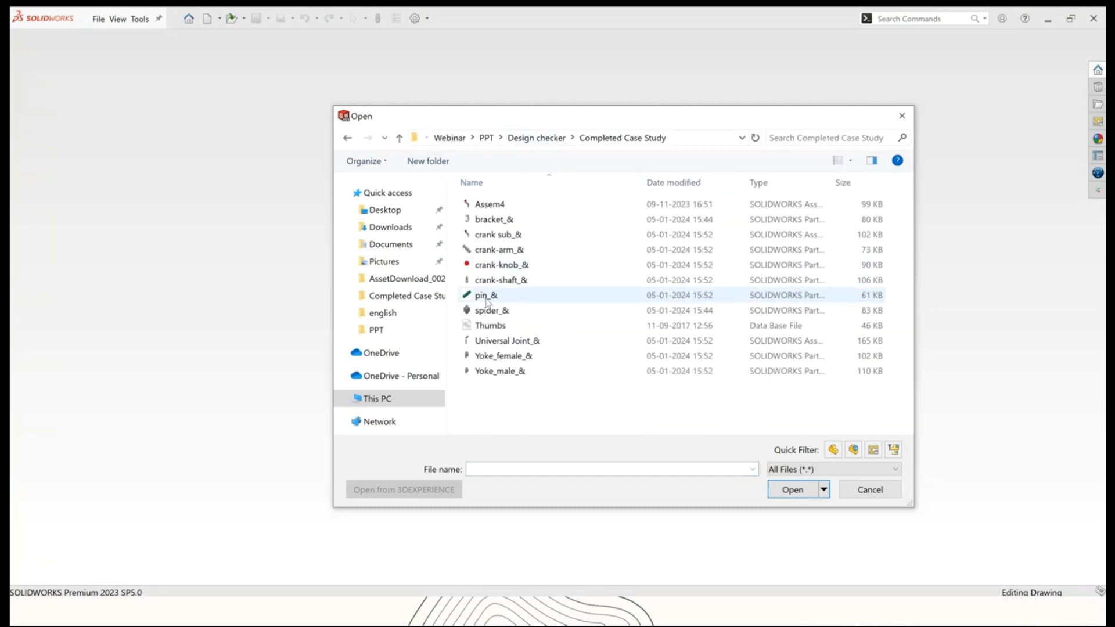
pyautogui.click(489, 344)
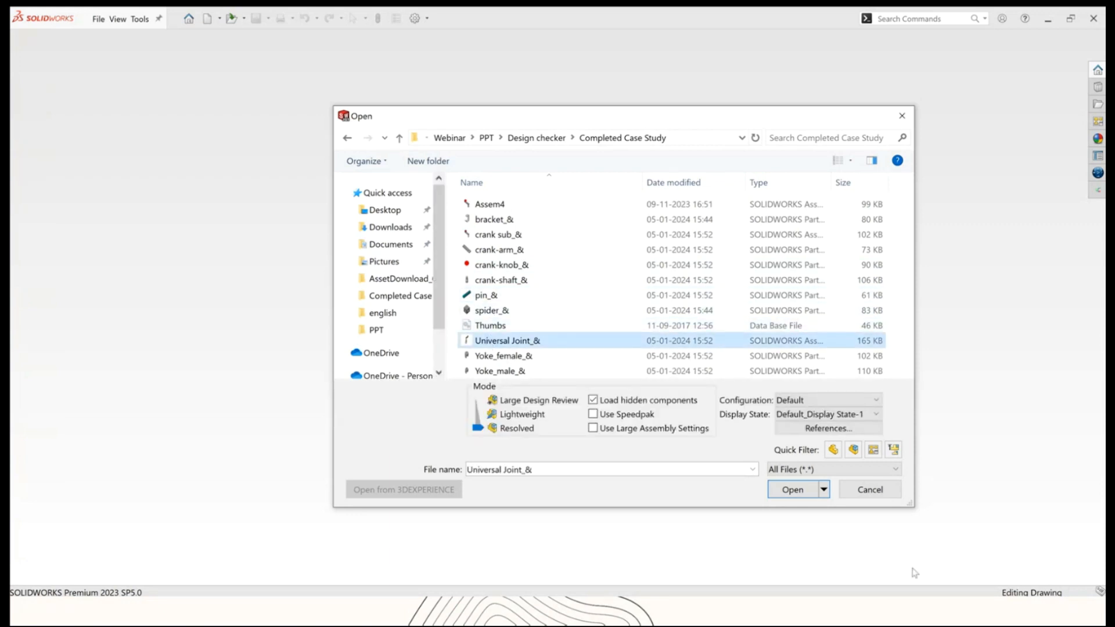
pyautogui.click(793, 489)
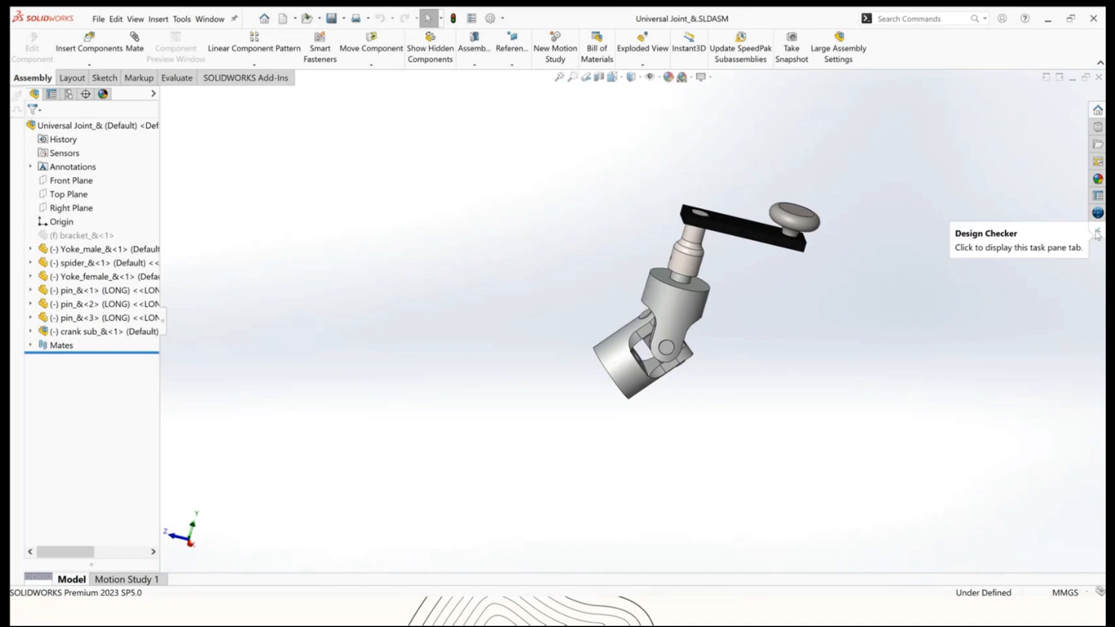
# Run Check Document on the assembly and correct its dimensioning standard failure to ISO.
pyautogui.click(1097, 233)
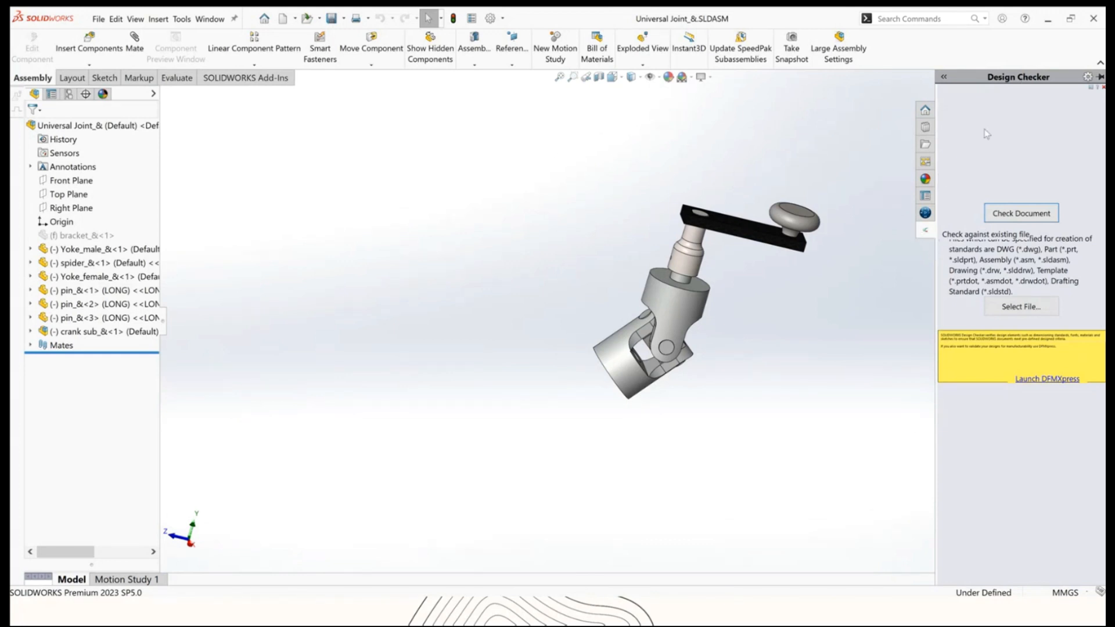
pyautogui.click(1028, 215)
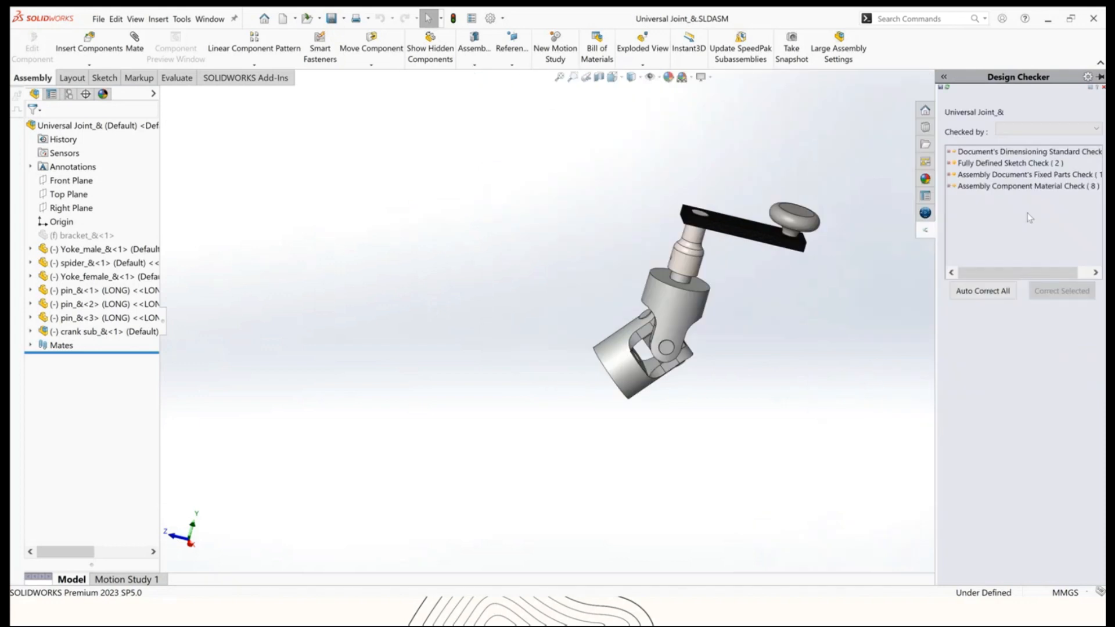
pyautogui.click(950, 152)
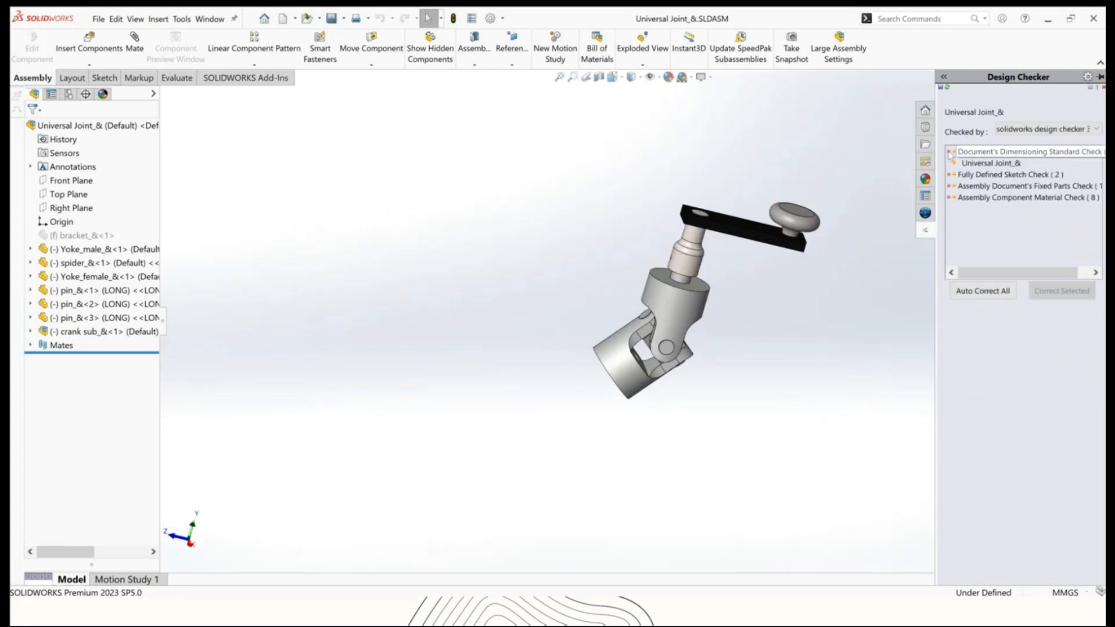
pyautogui.click(990, 163)
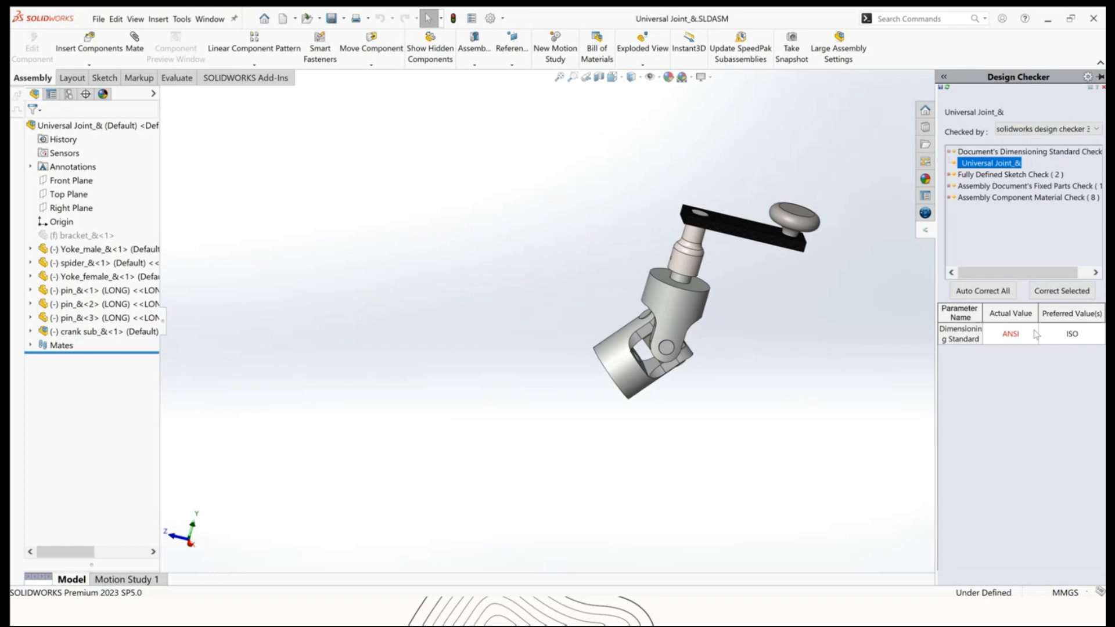
pyautogui.click(1061, 291)
# Try to edit the under-defined Sketch8 listed under the fully defined sketch check failures.
pyautogui.click(948, 175)
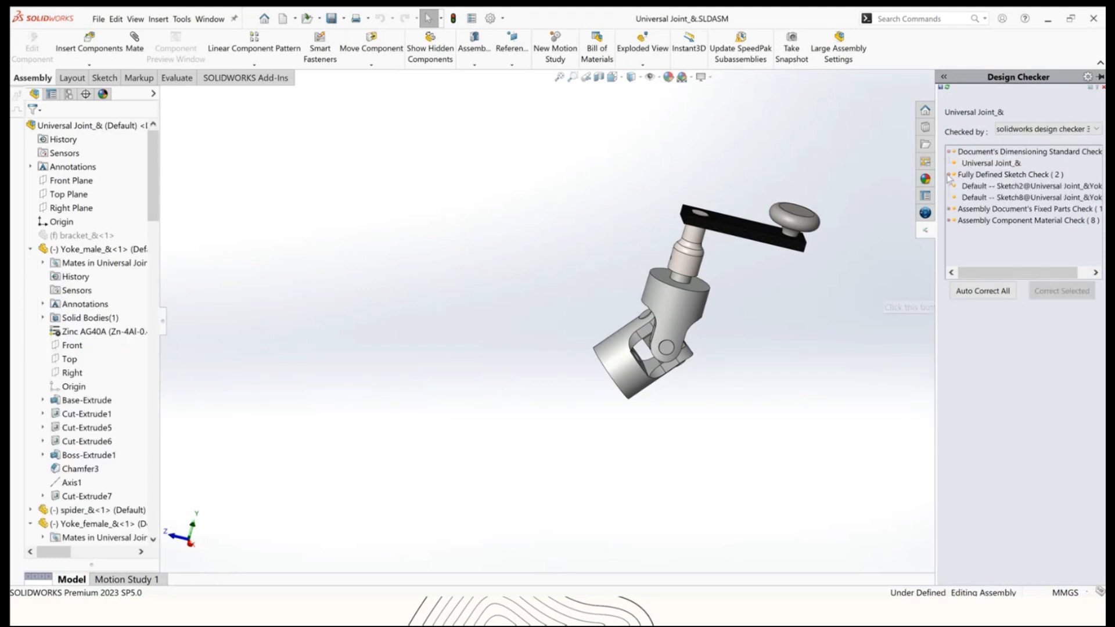
pyautogui.click(1025, 187)
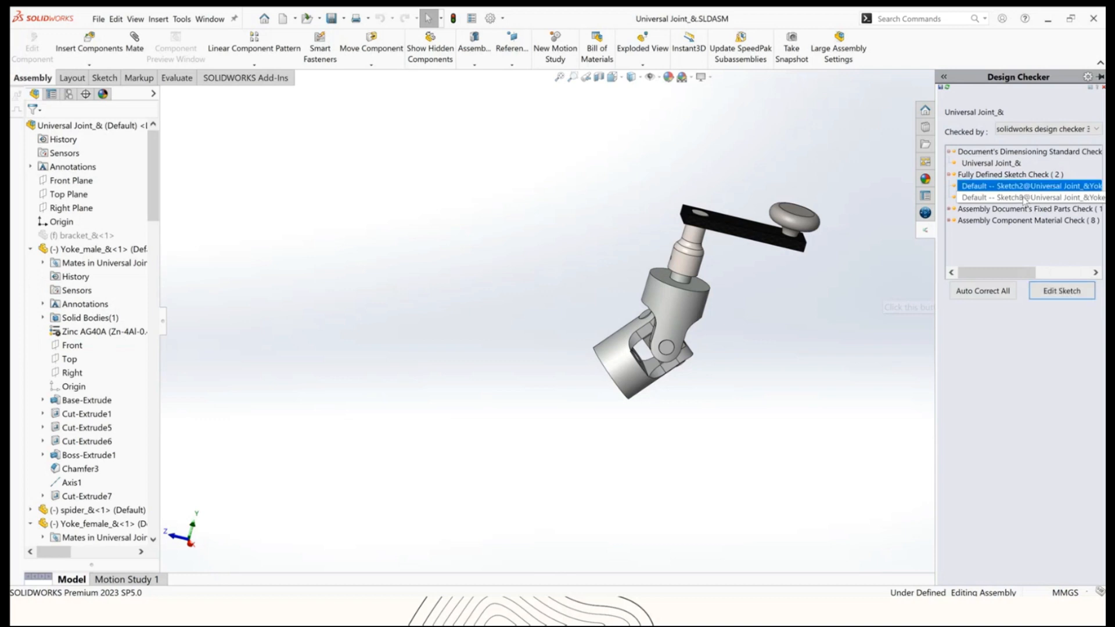
pyautogui.click(1016, 198)
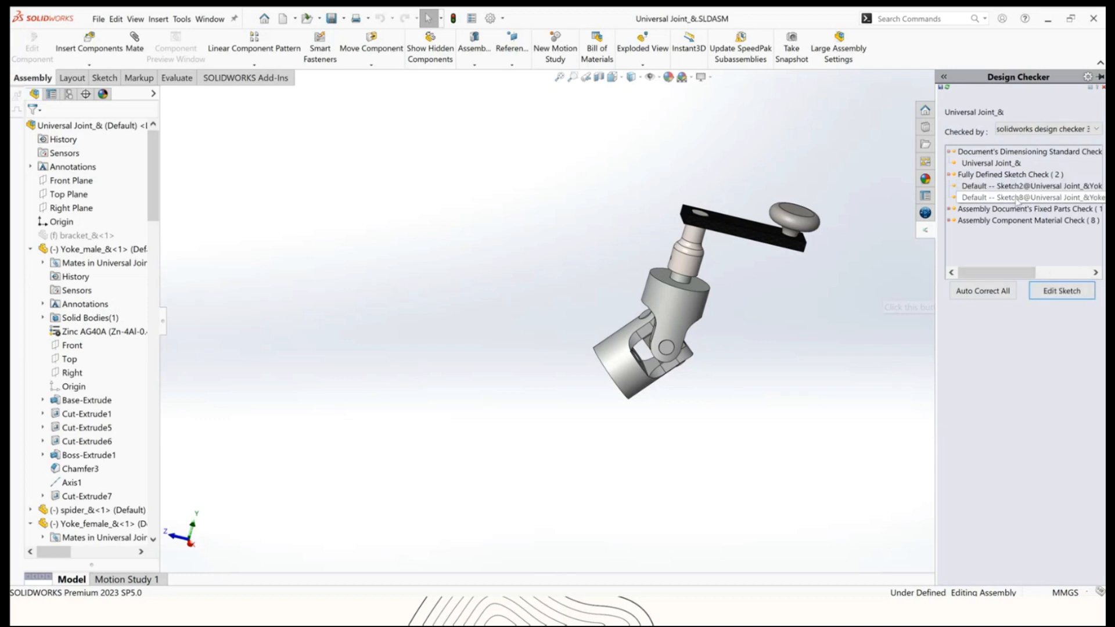
pyautogui.click(1020, 187)
pyautogui.click(1020, 186)
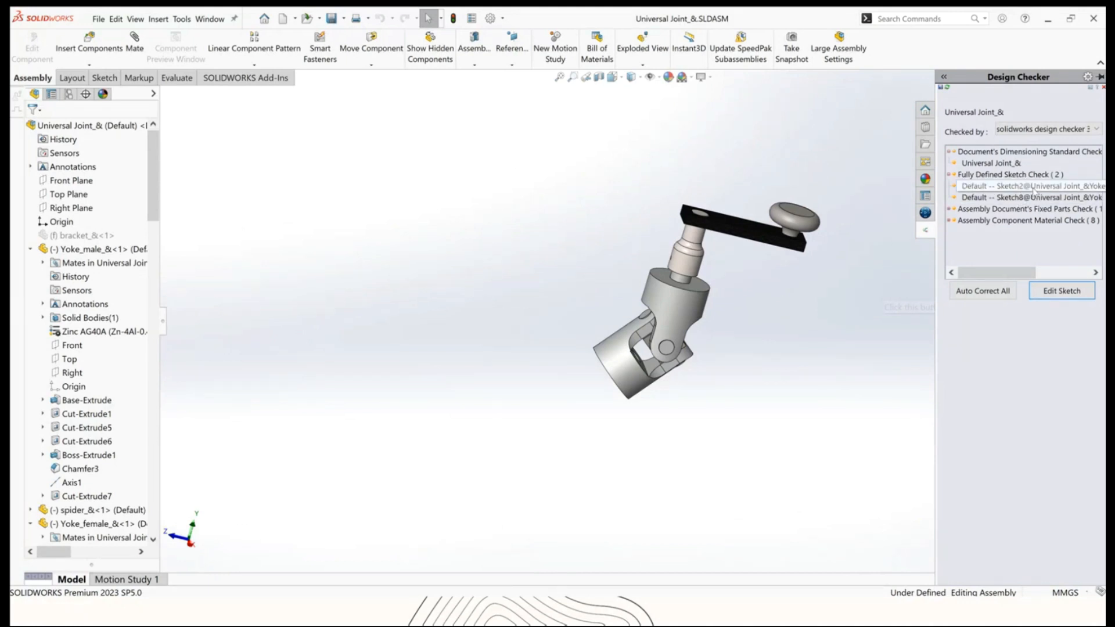
pyautogui.click(1030, 198)
pyautogui.click(1030, 199)
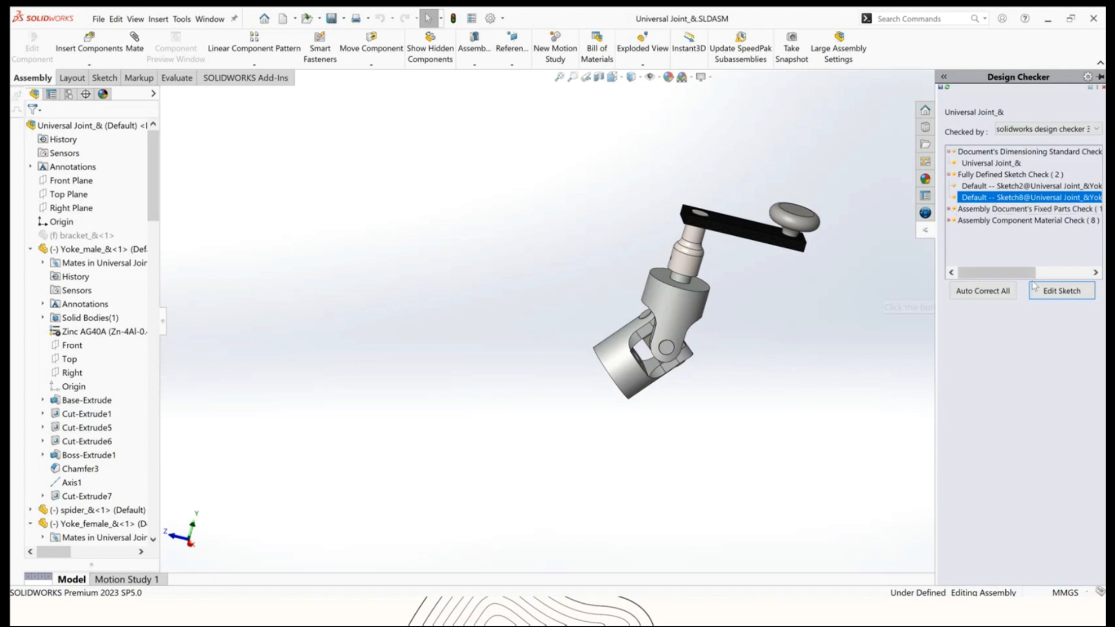
pyautogui.click(1065, 294)
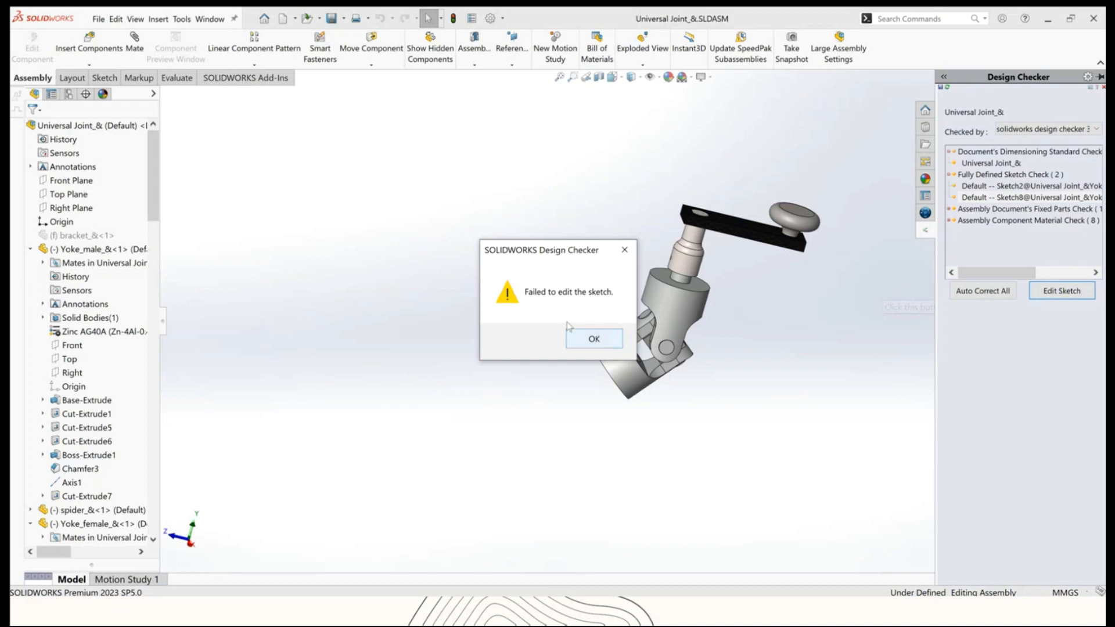
pyautogui.click(595, 340)
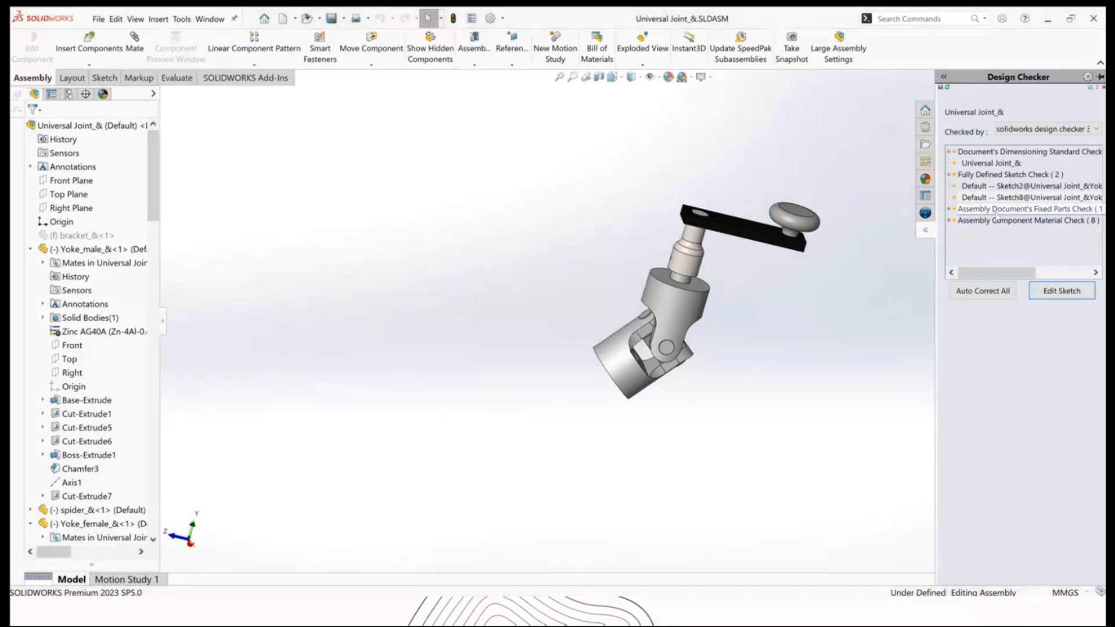
# Review the fixed parts and component material failures, then correct all material failures to Zinc AG40A (Zn-4Al-0.4Mg; Zamak 3), Cast.
pyautogui.click(949, 210)
pyautogui.click(987, 221)
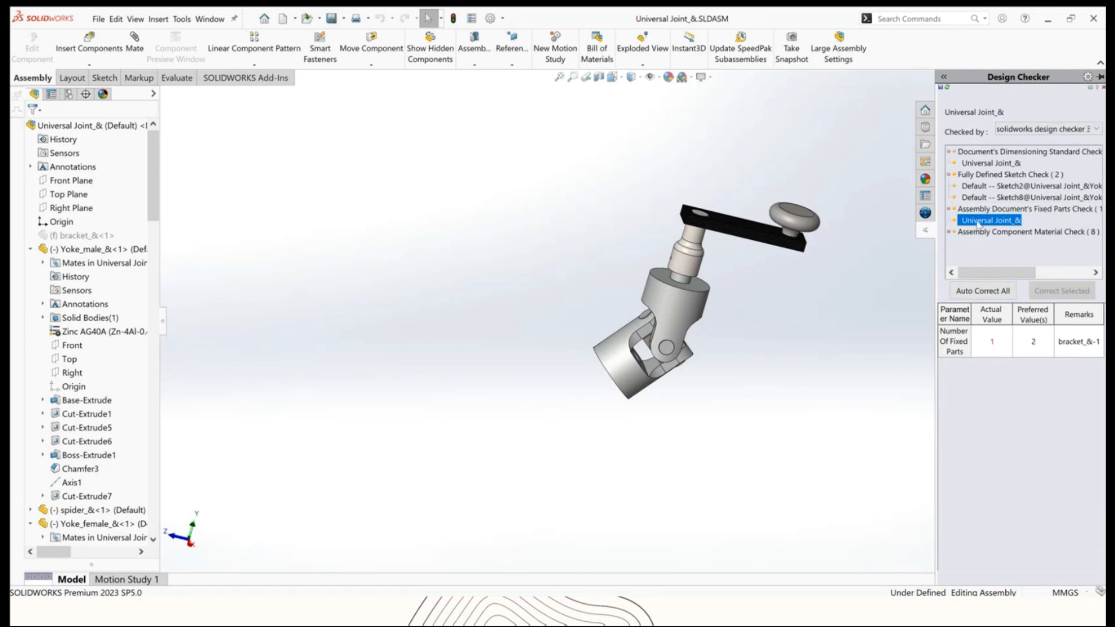
pyautogui.click(949, 231)
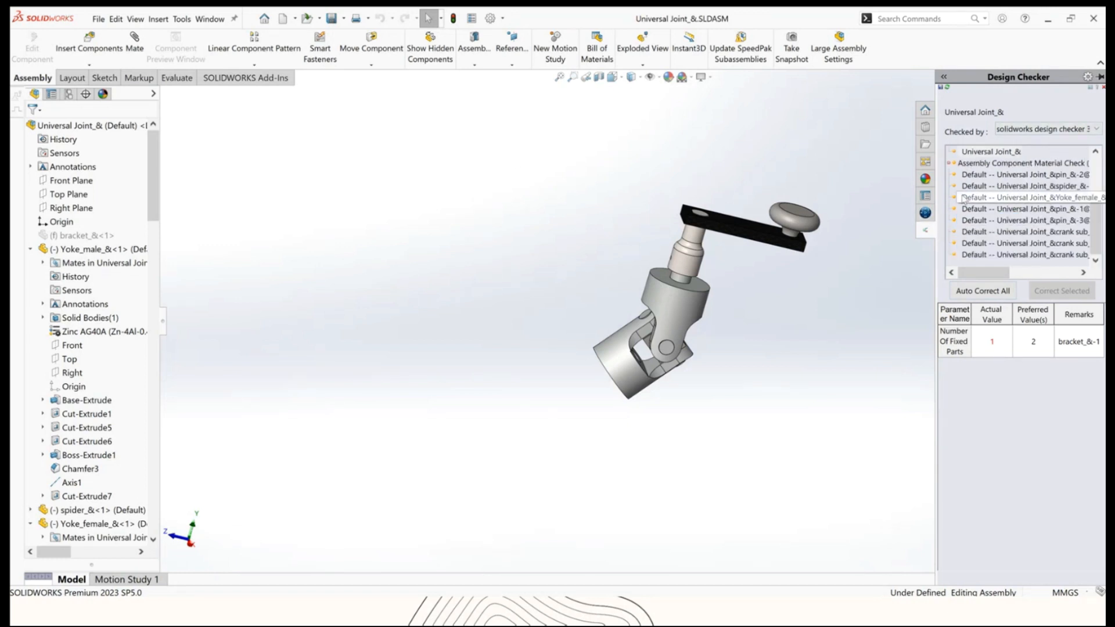
pyautogui.click(969, 176)
pyautogui.click(980, 187)
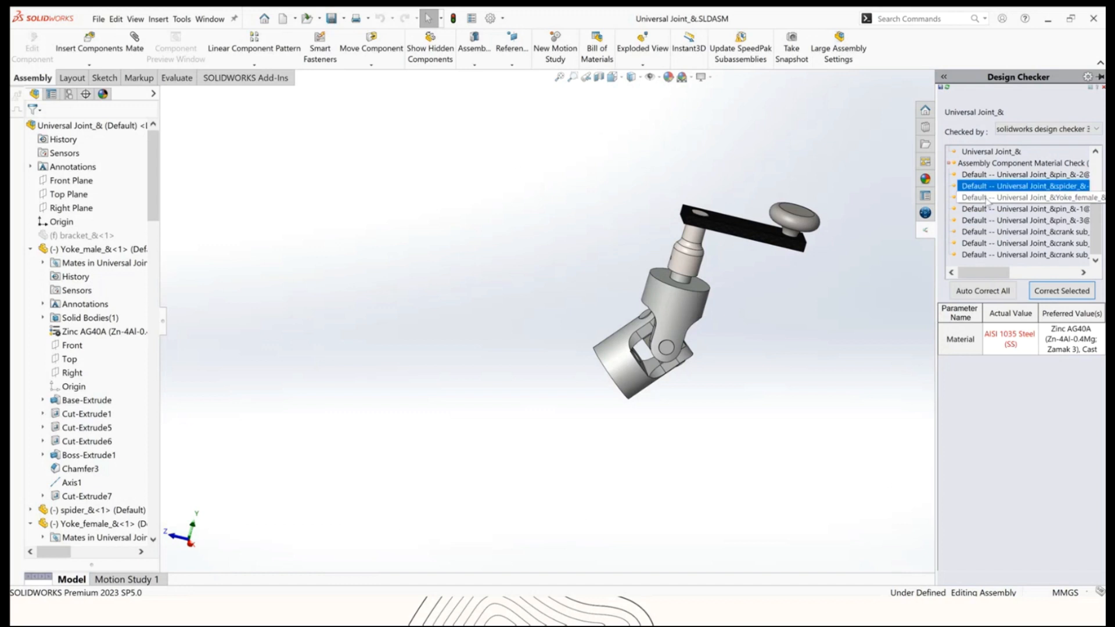
pyautogui.click(988, 198)
pyautogui.click(990, 210)
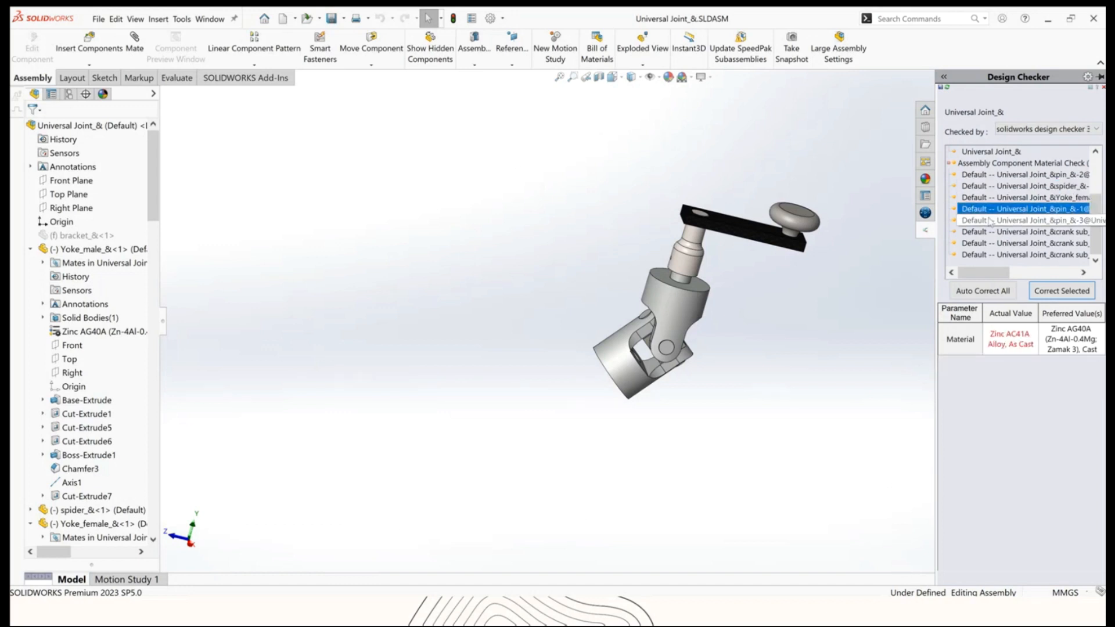
pyautogui.click(980, 221)
pyautogui.click(979, 232)
pyautogui.click(979, 244)
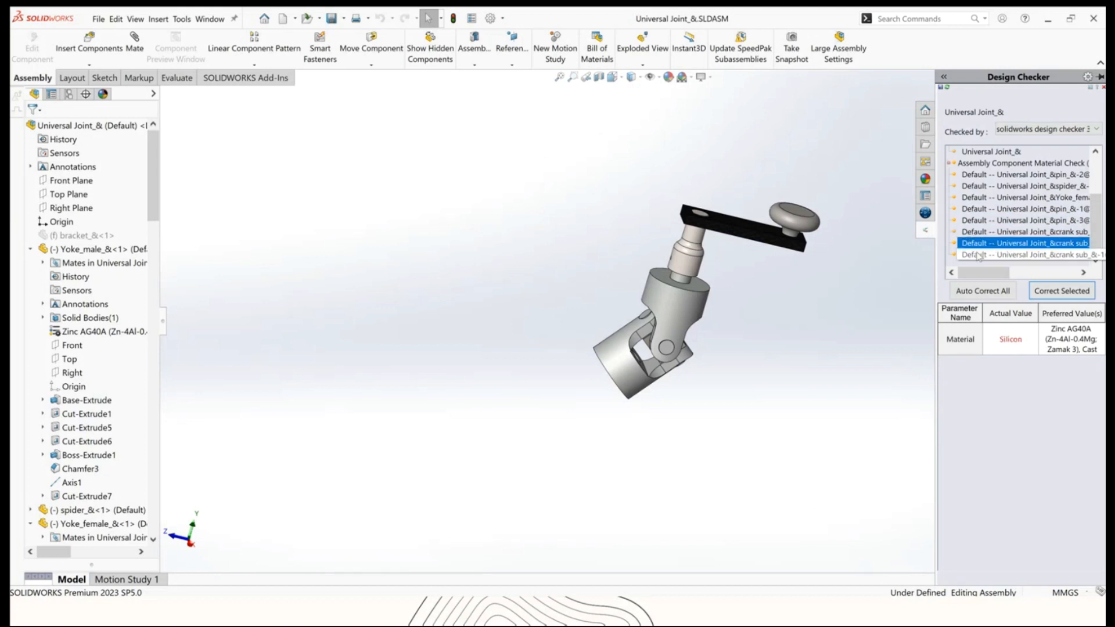
pyautogui.click(979, 232)
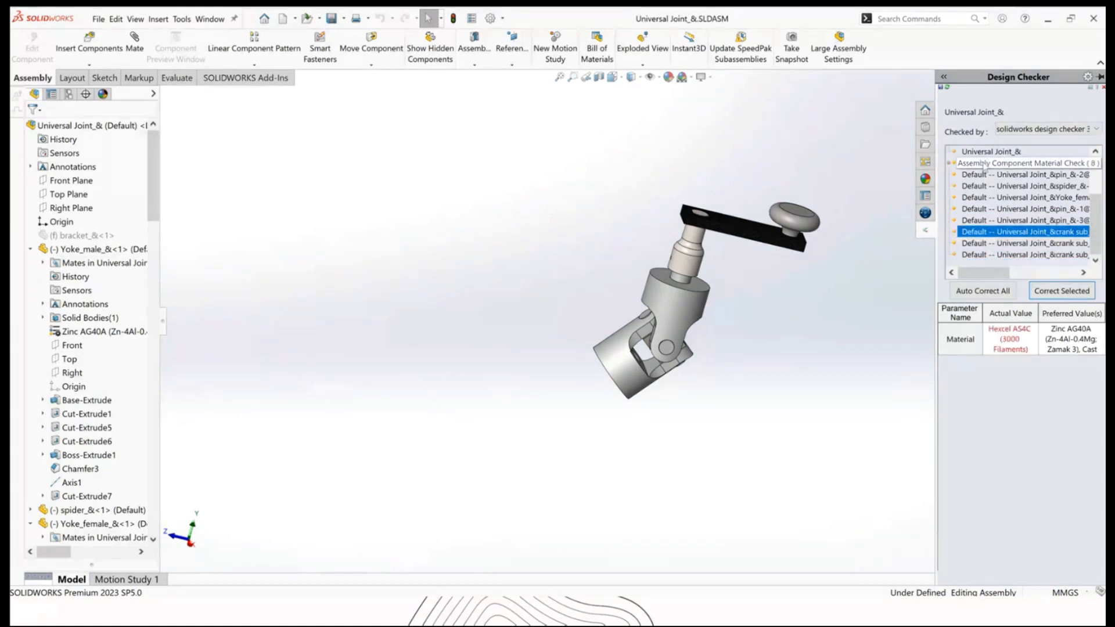
pyautogui.click(983, 163)
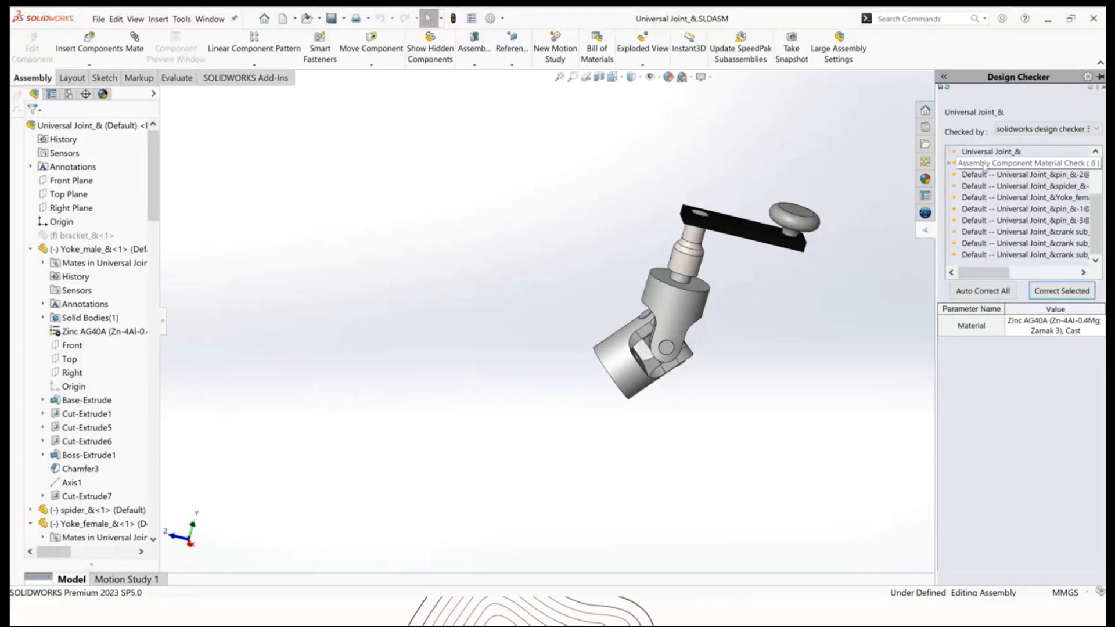
pyautogui.click(1050, 293)
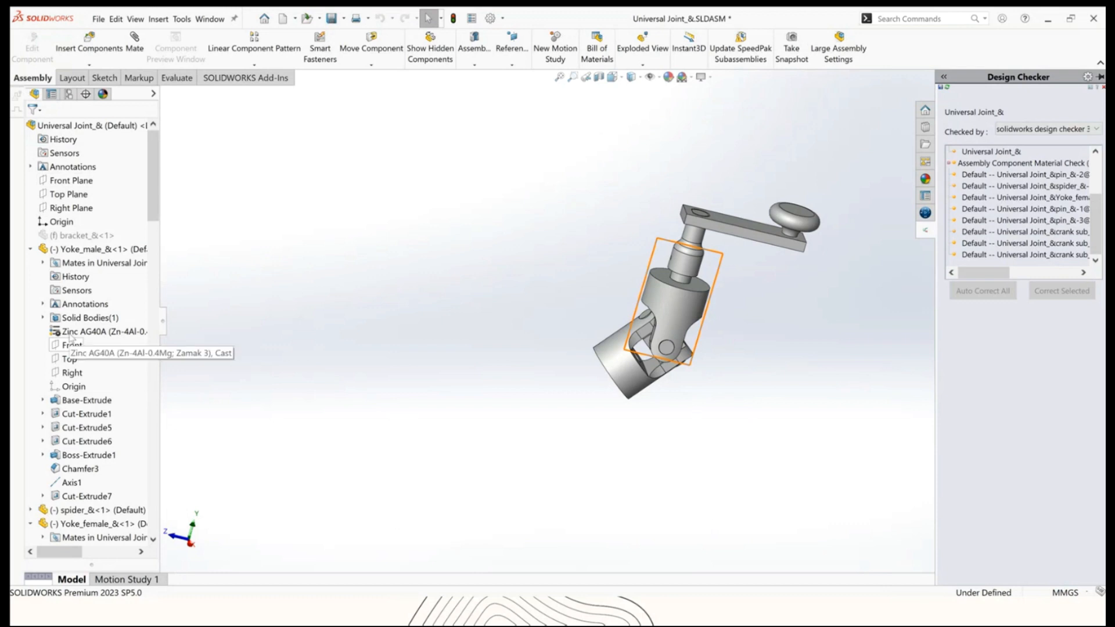
# Recheck the assembly against the Design Checker standard.
pyautogui.moveTo(148, 180)
pyautogui.mouseDown()
pyautogui.moveTo(157, 283)
pyautogui.moveTo(151, 180)
pyautogui.mouseUp()
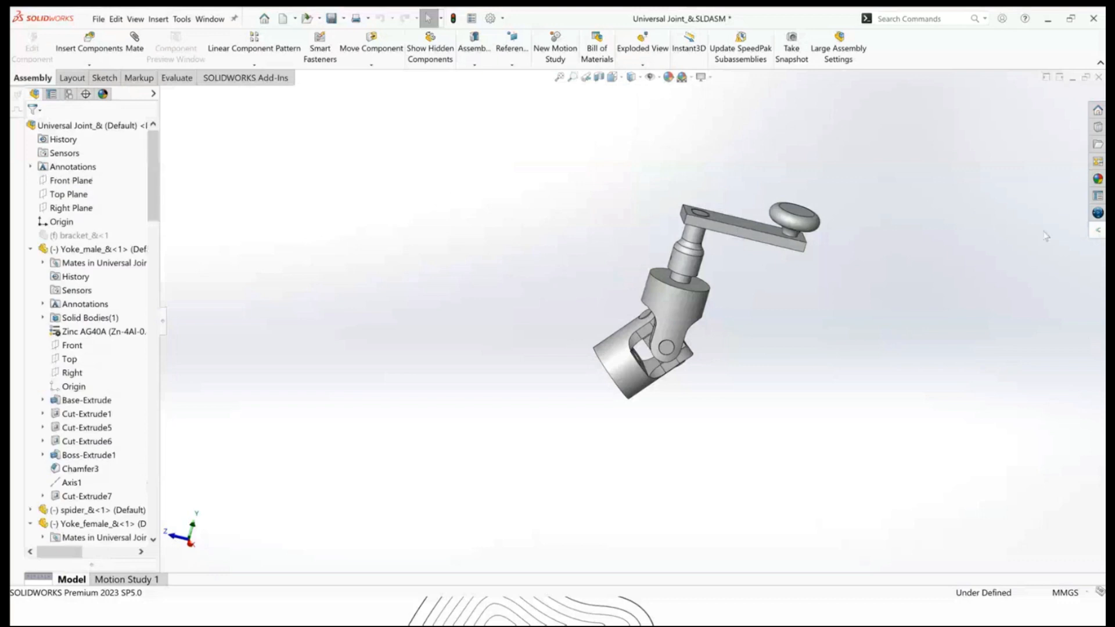
pyautogui.click(1097, 230)
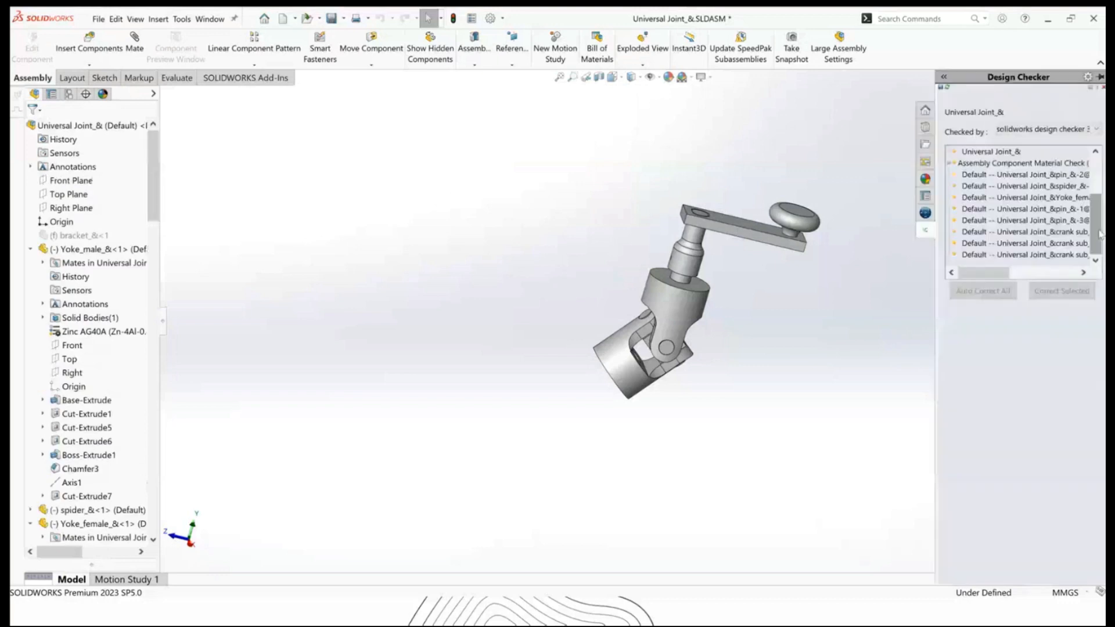
pyautogui.click(946, 88)
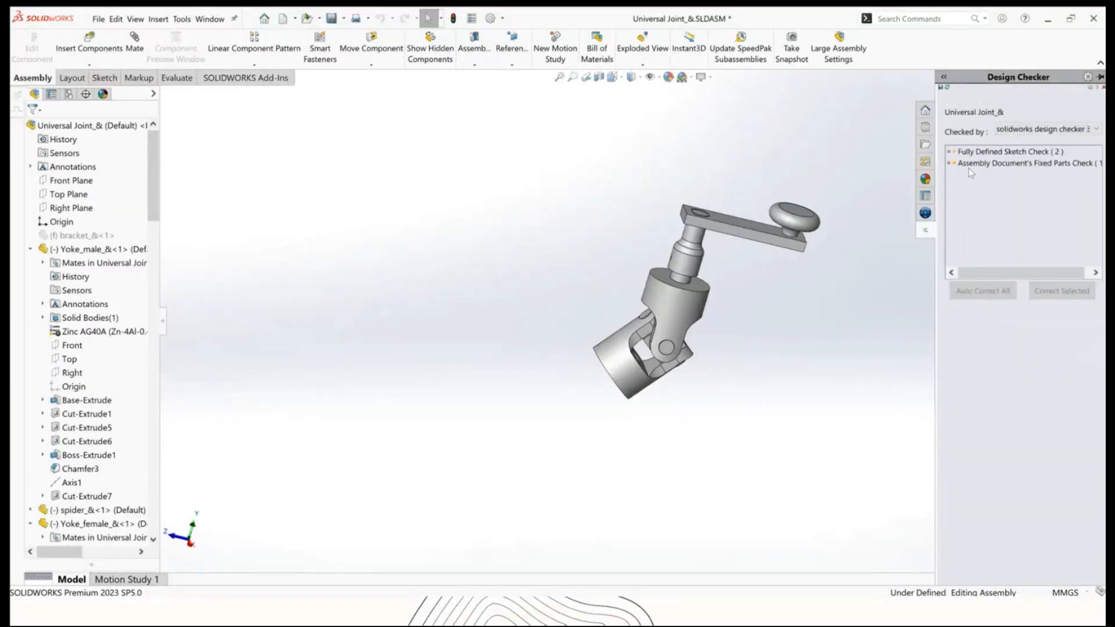